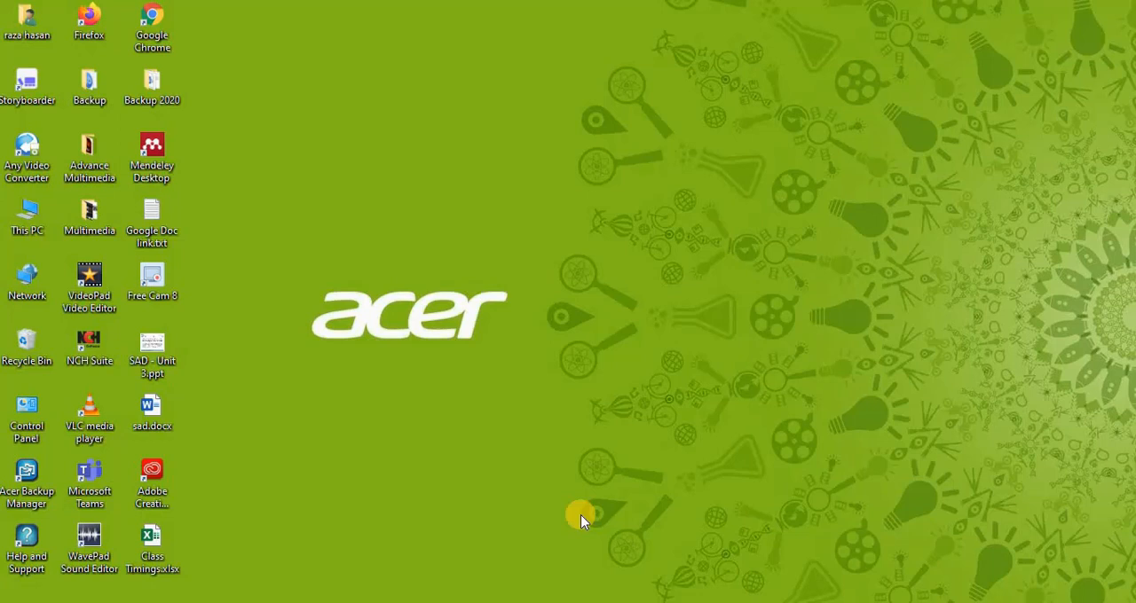
Step: Open Creative Cloud Desktop and launch Adobe Animate from the installed apps, bringing its window to the front
double_click(153, 490)
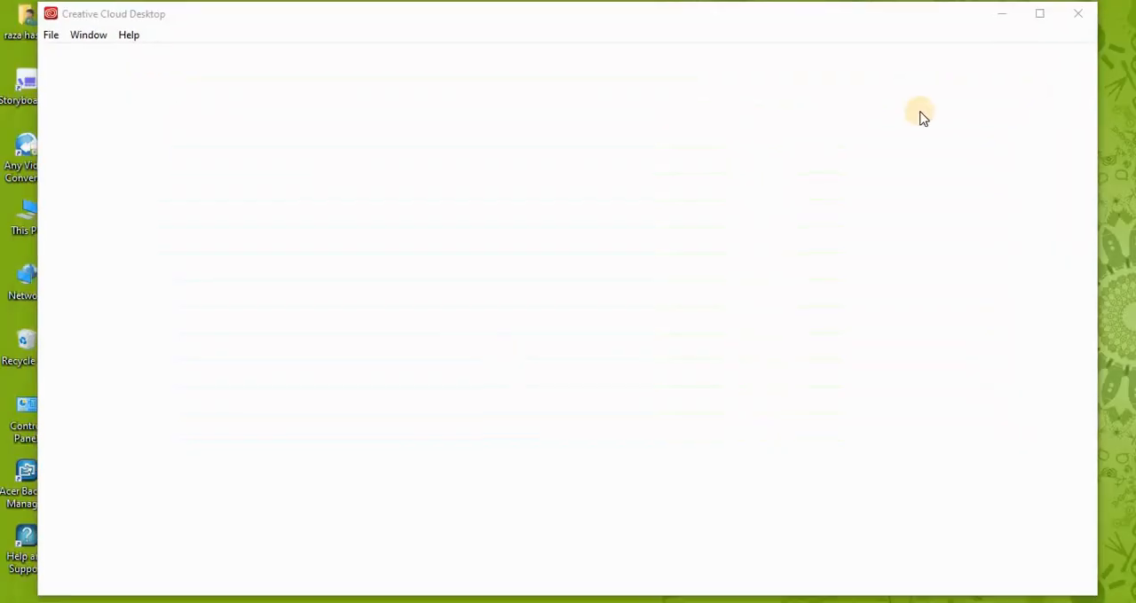
click(1051, 21)
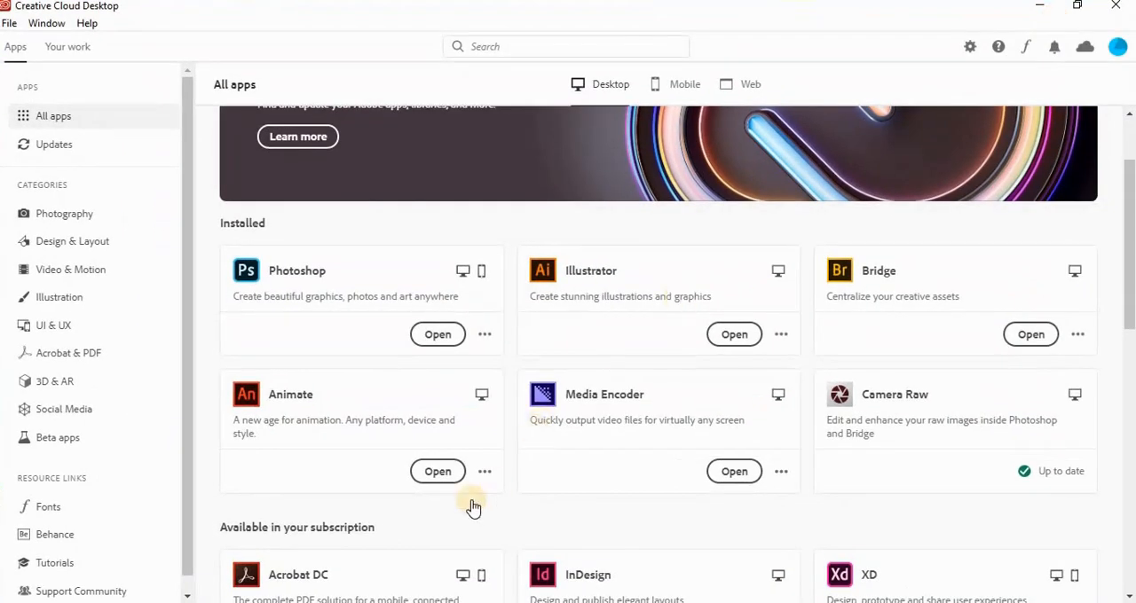
click(434, 475)
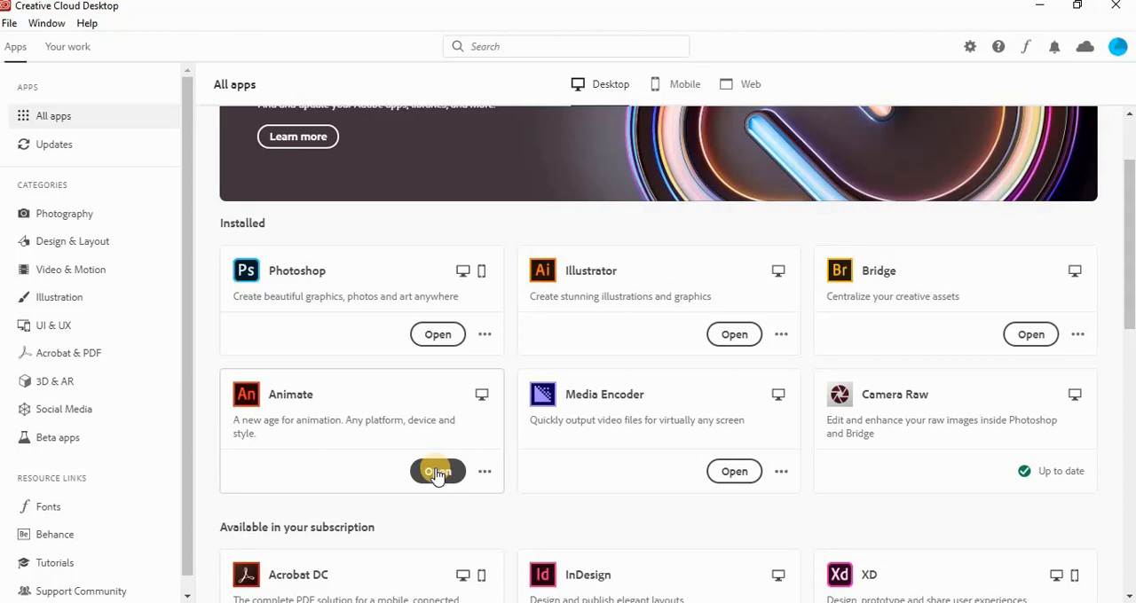
click(436, 473)
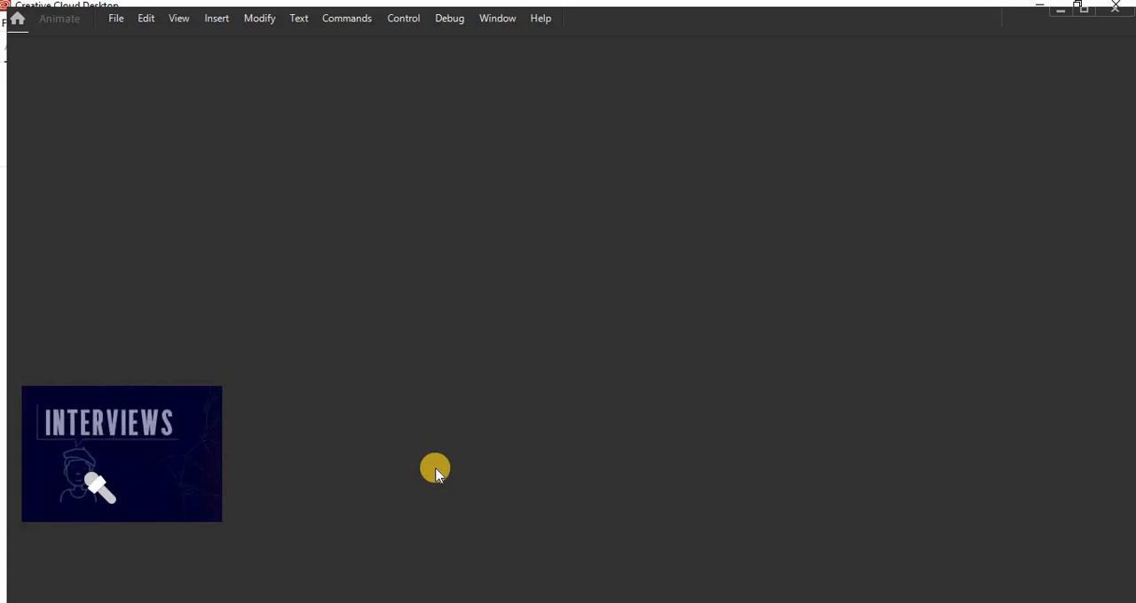
mouse_move(813, 602)
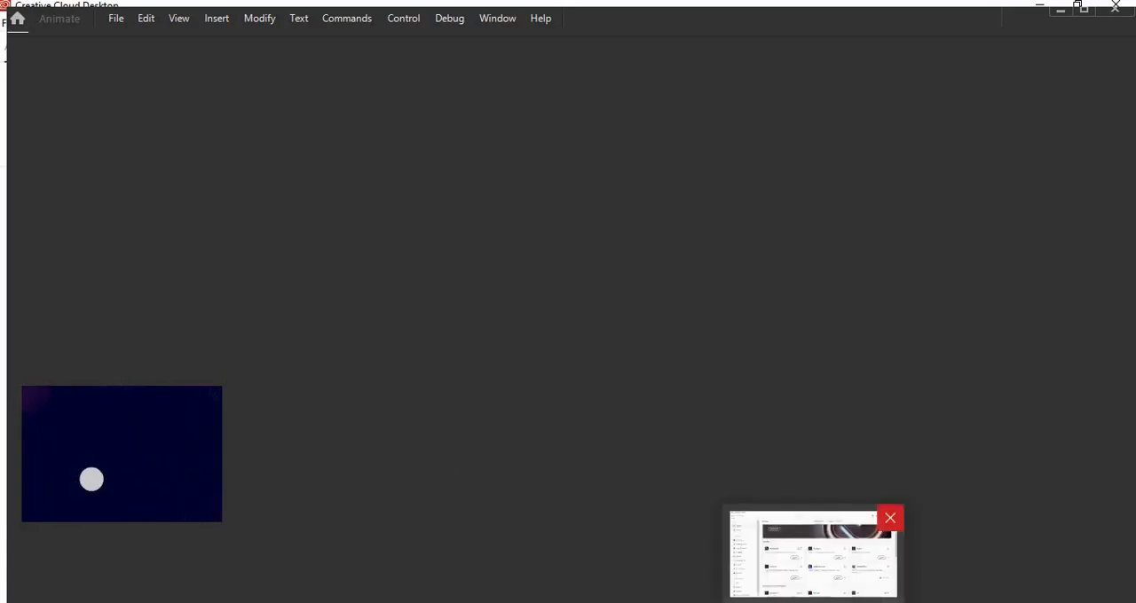
click(813, 555)
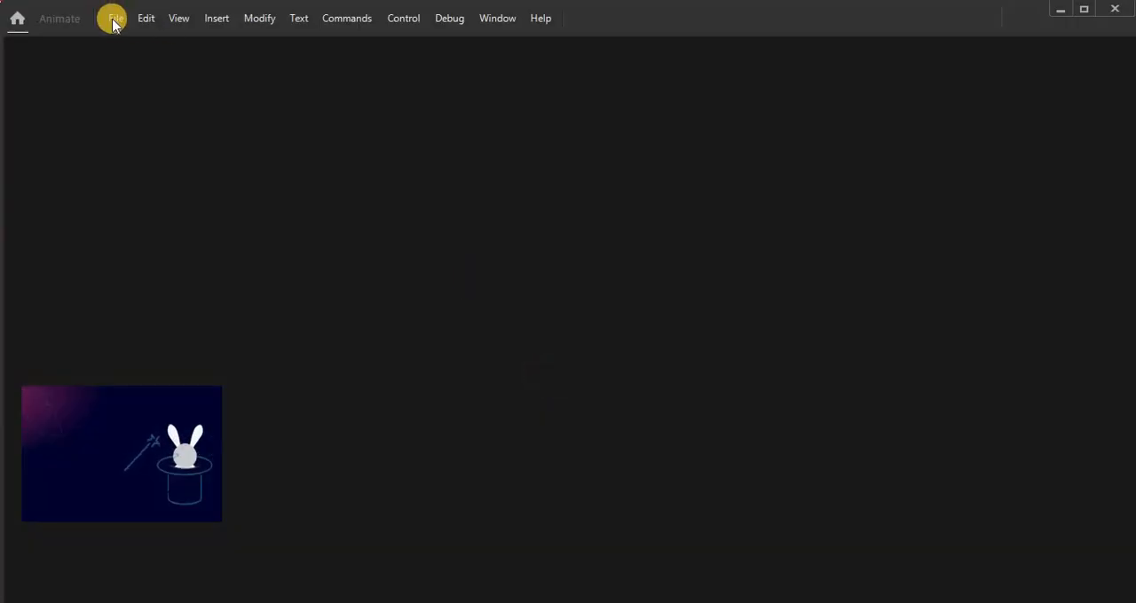
Step: Create a new Web document with the Medium 800 x 600 preset, 24 fps and the ActionScript 3.0 platform type
click(114, 20)
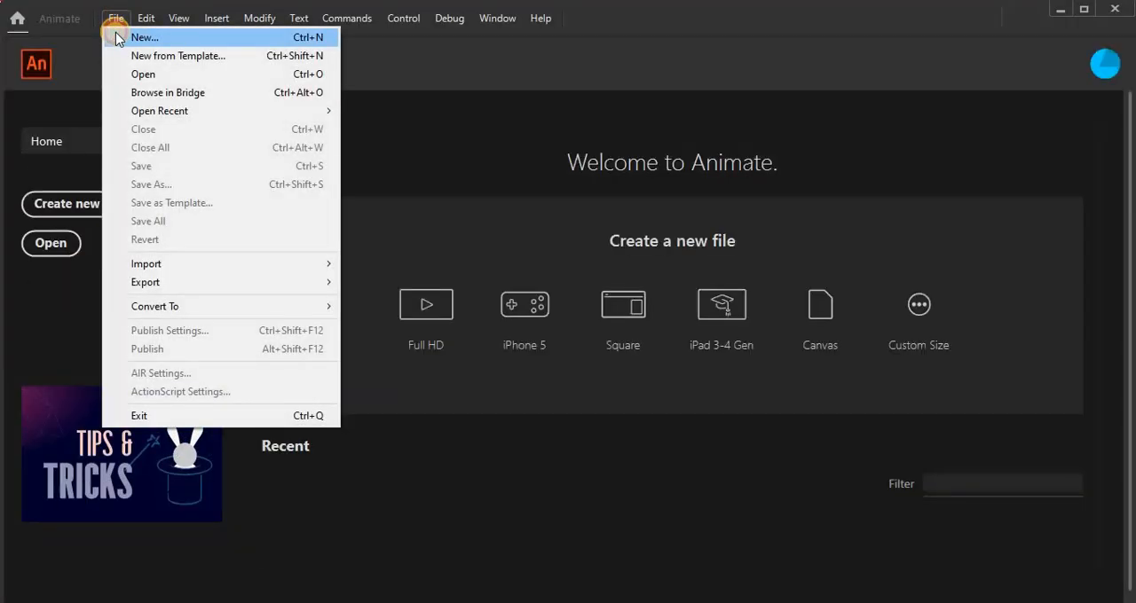
click(118, 37)
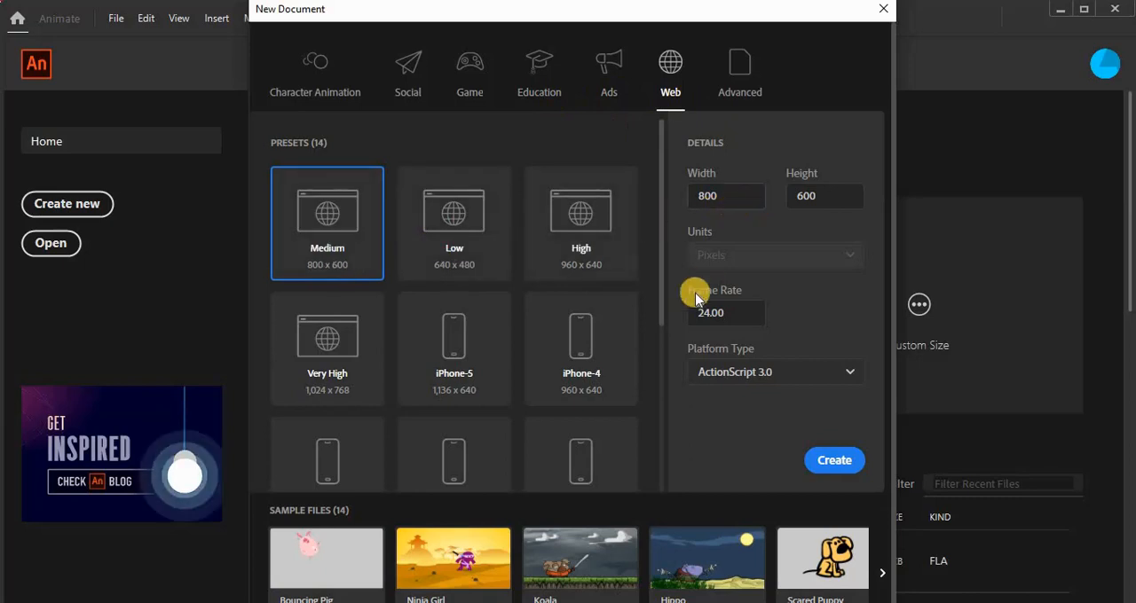
click(801, 373)
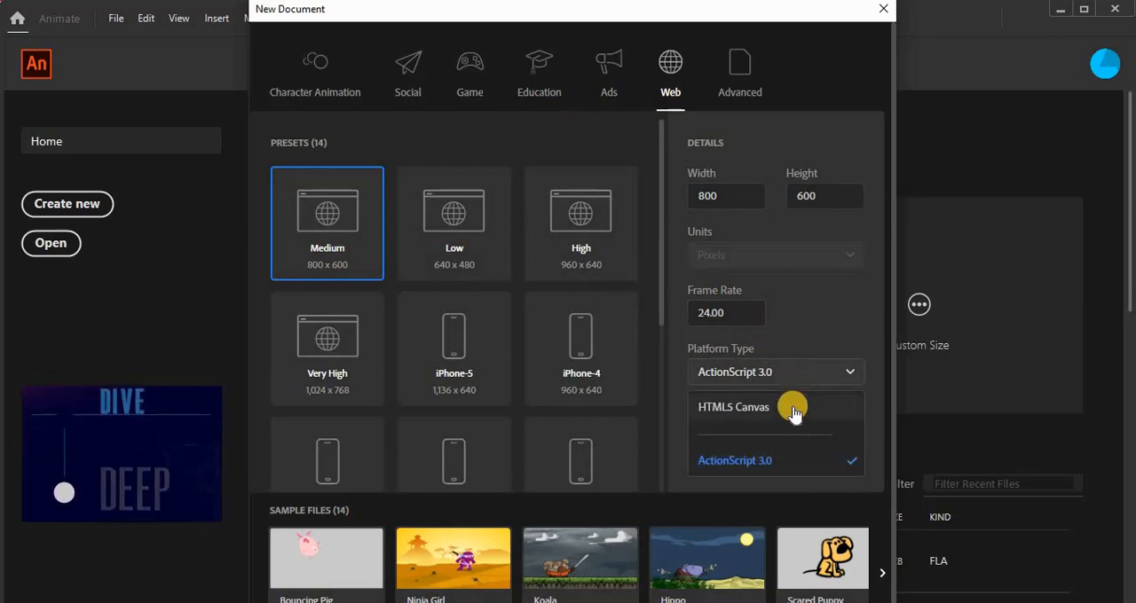
click(777, 461)
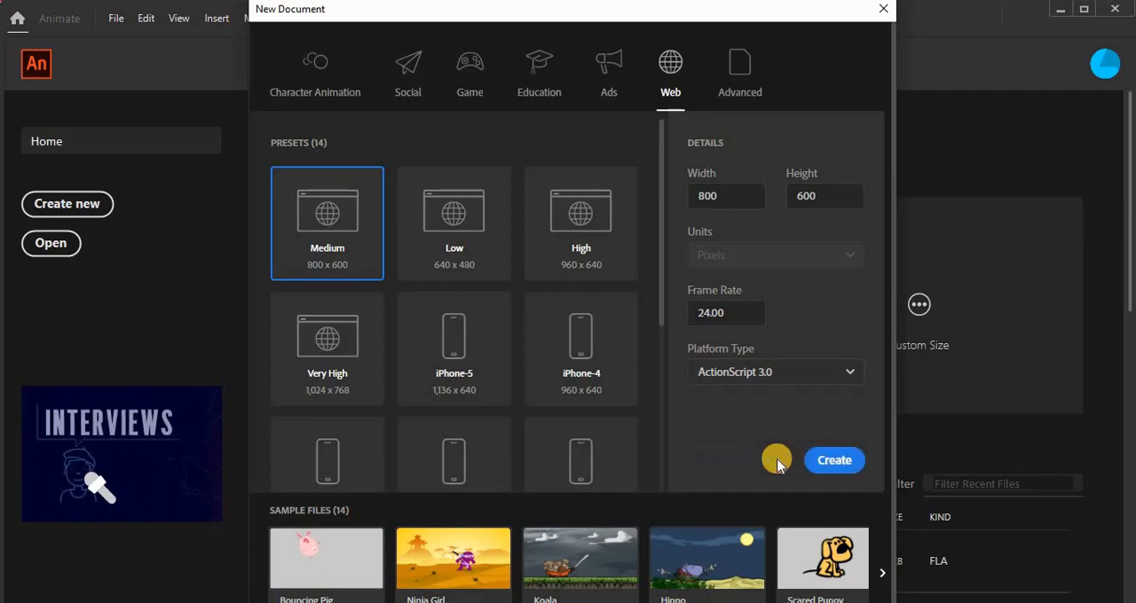
click(825, 461)
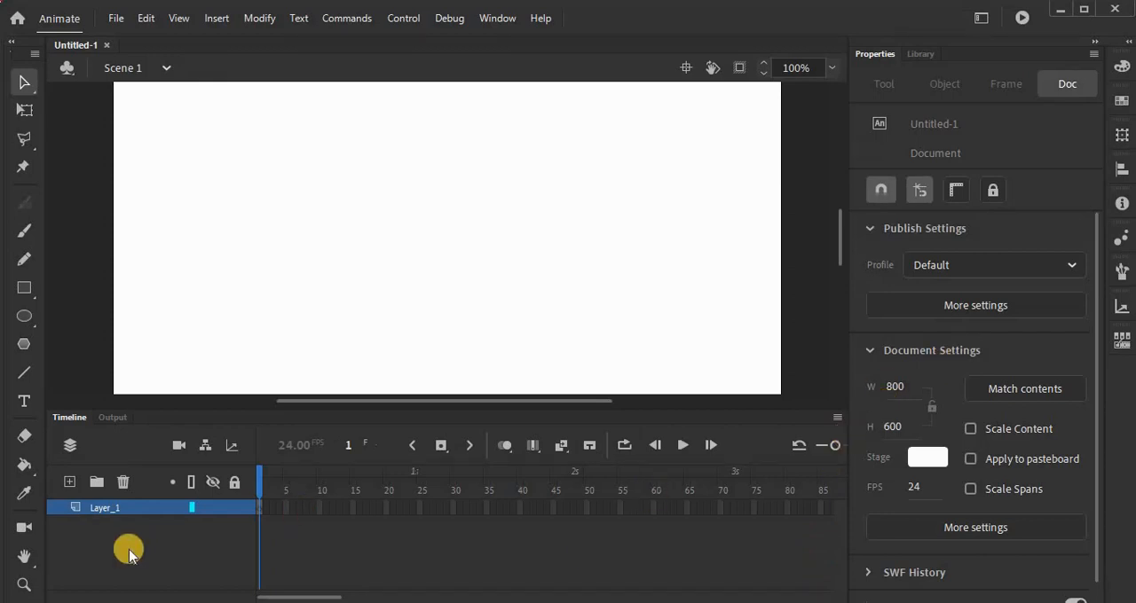
Step: Rename the document's only timeline layer to Main_Layer
double_click(141, 509)
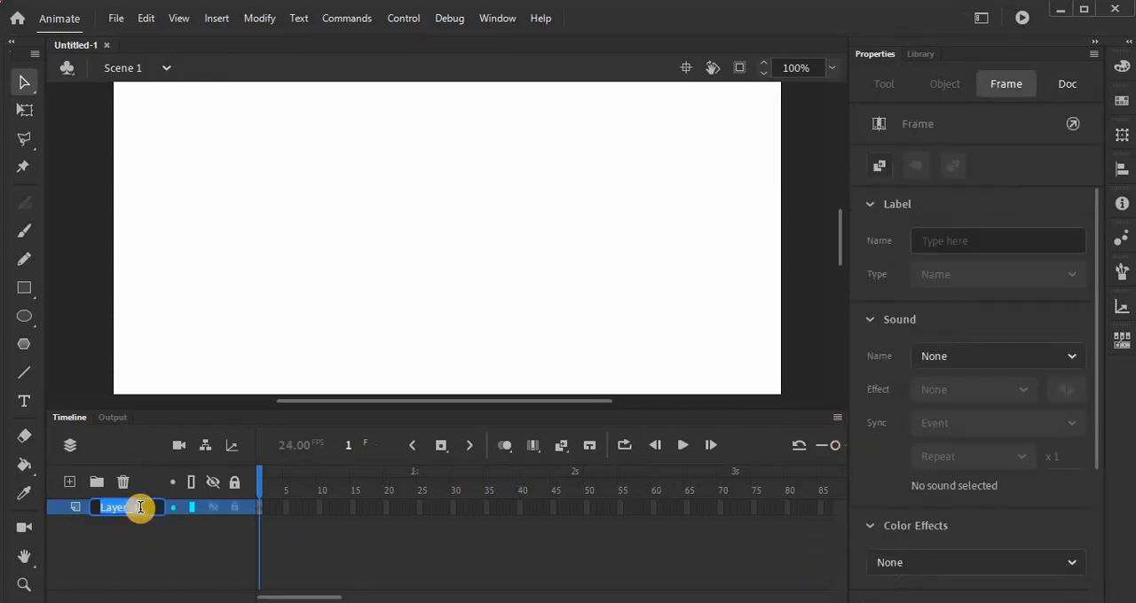
text(Main_Layer)
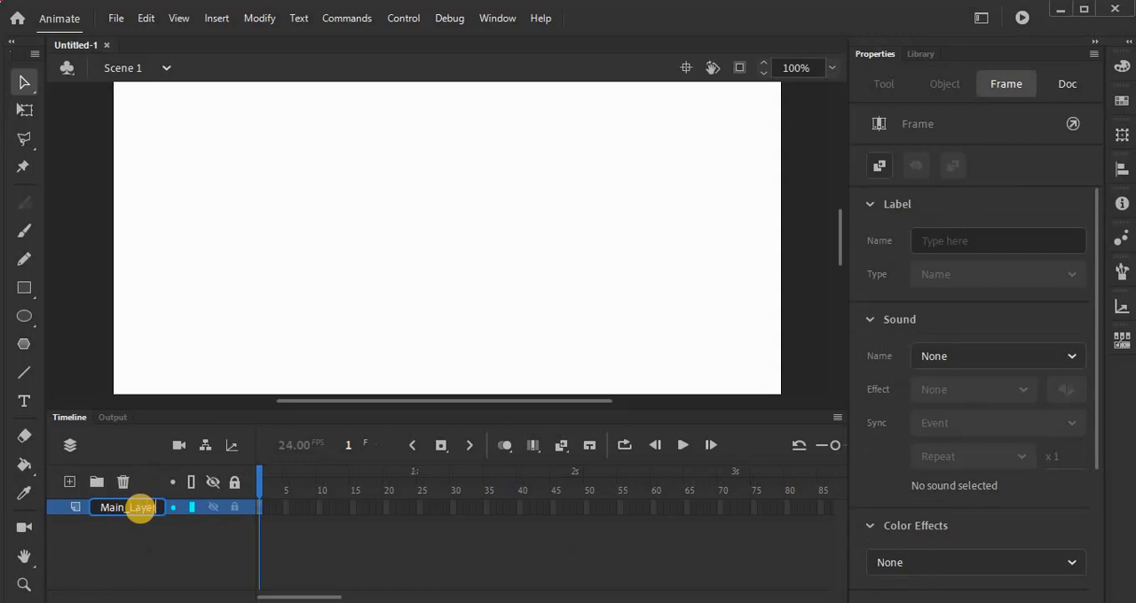
key(Return)
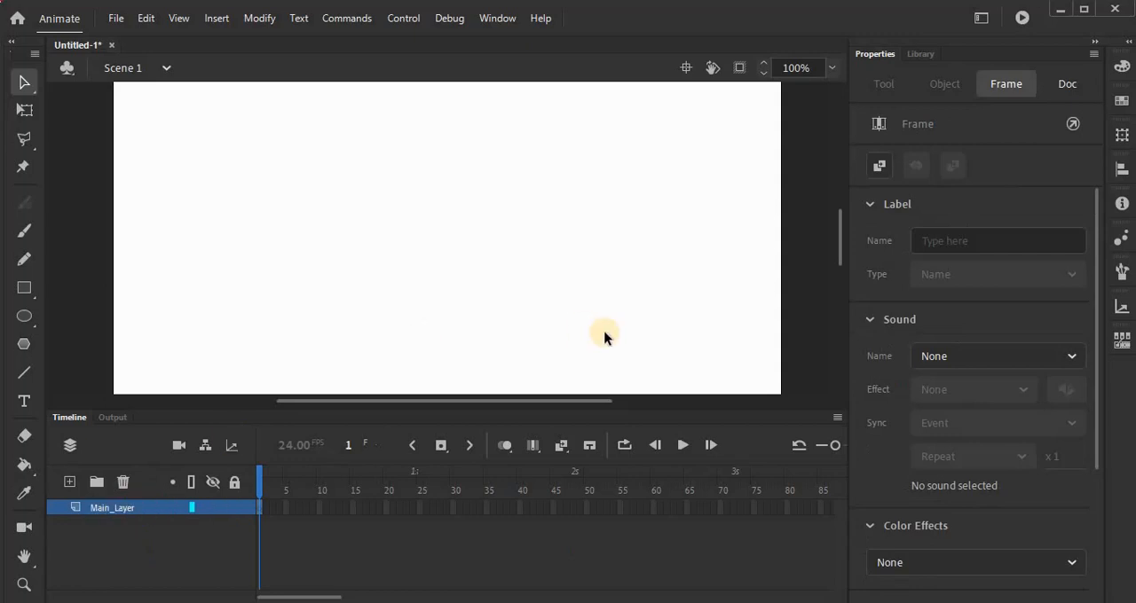
Step: Set the document's stage colour to light yellow, #FFFFCC
click(642, 334)
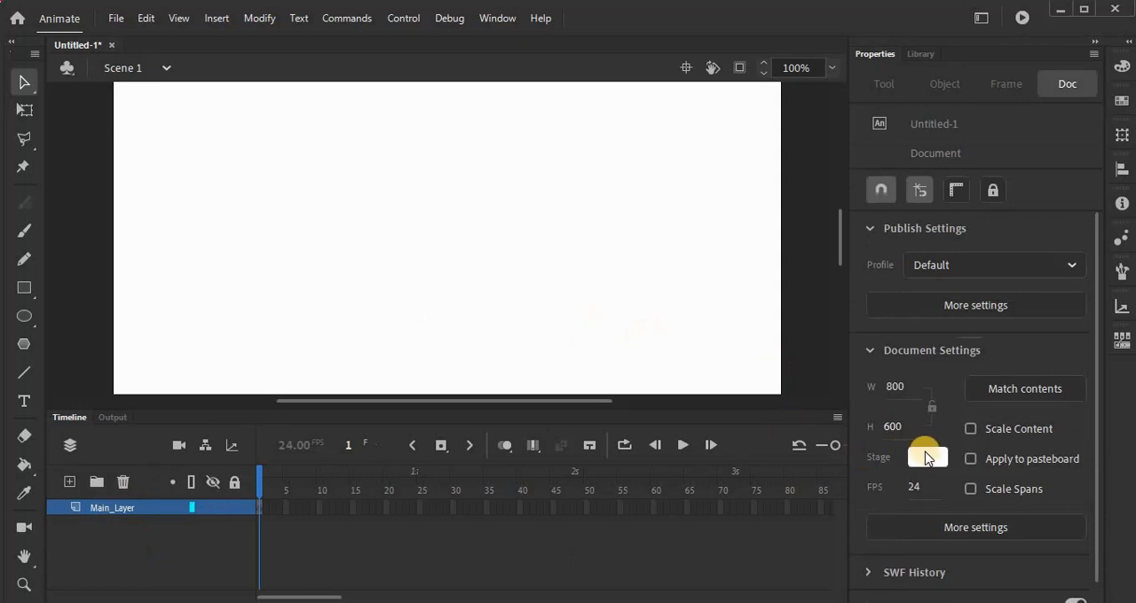
click(929, 461)
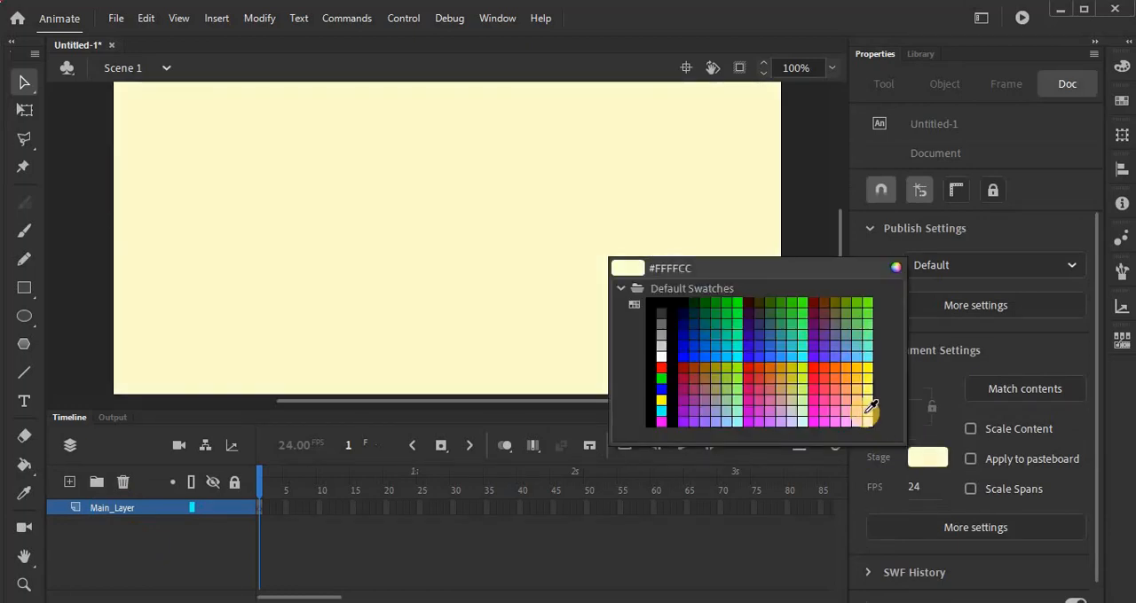
click(863, 411)
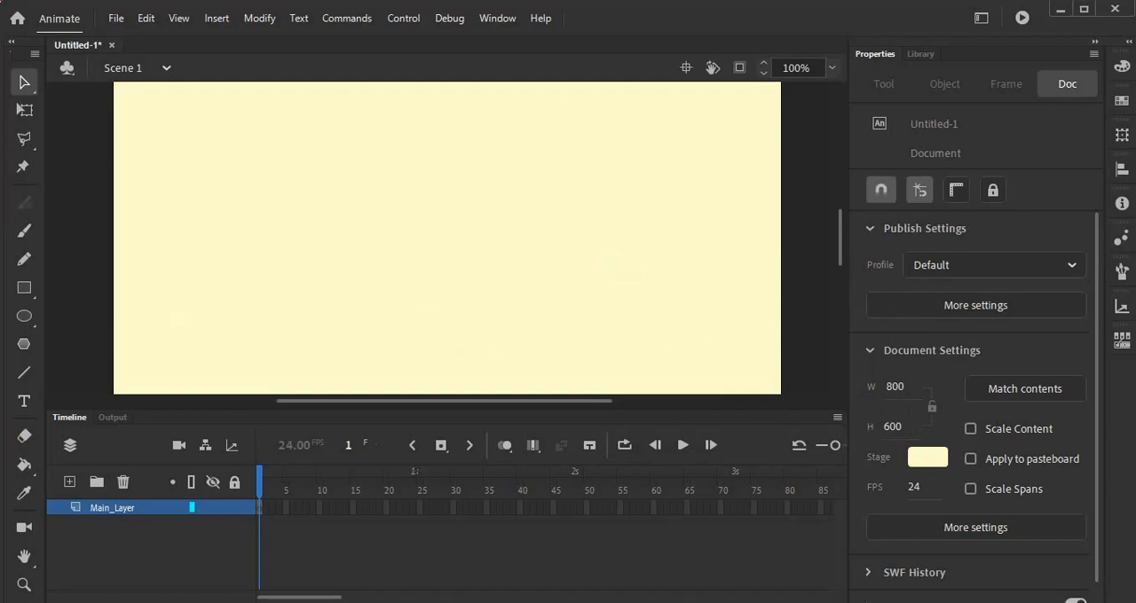
Step: Add the static text "Main Page" near the top of the stage
click(24, 404)
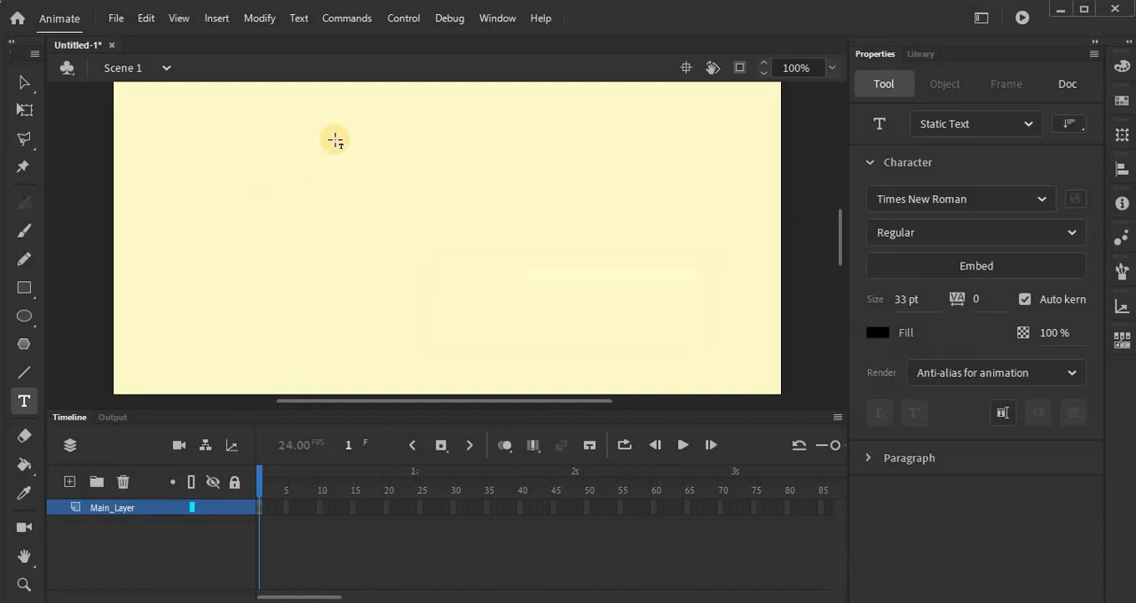
click(335, 140)
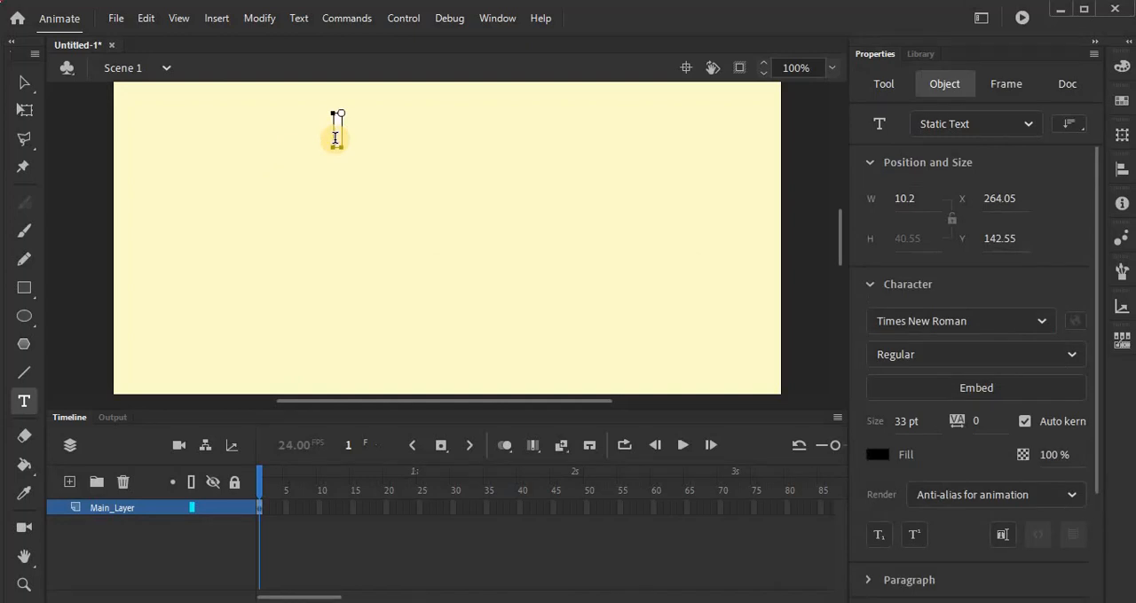
text(Main)
text(Page)
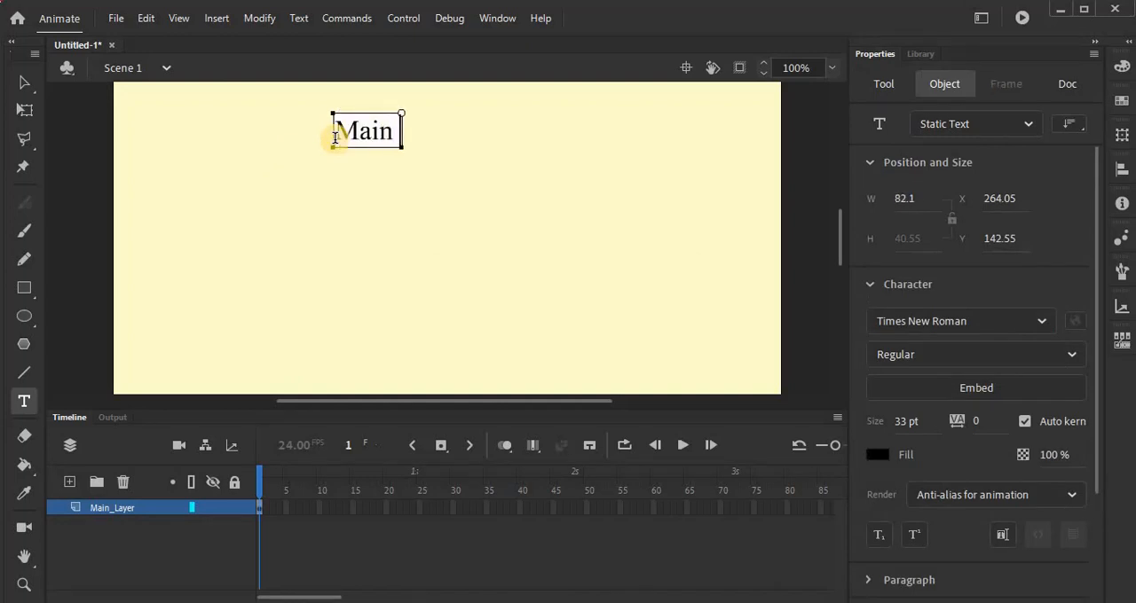
Step: Enlarge the whole "Main Page" title to 56 pt and move it slightly right to centre it on the stage
double_click(382, 132)
click(381, 132)
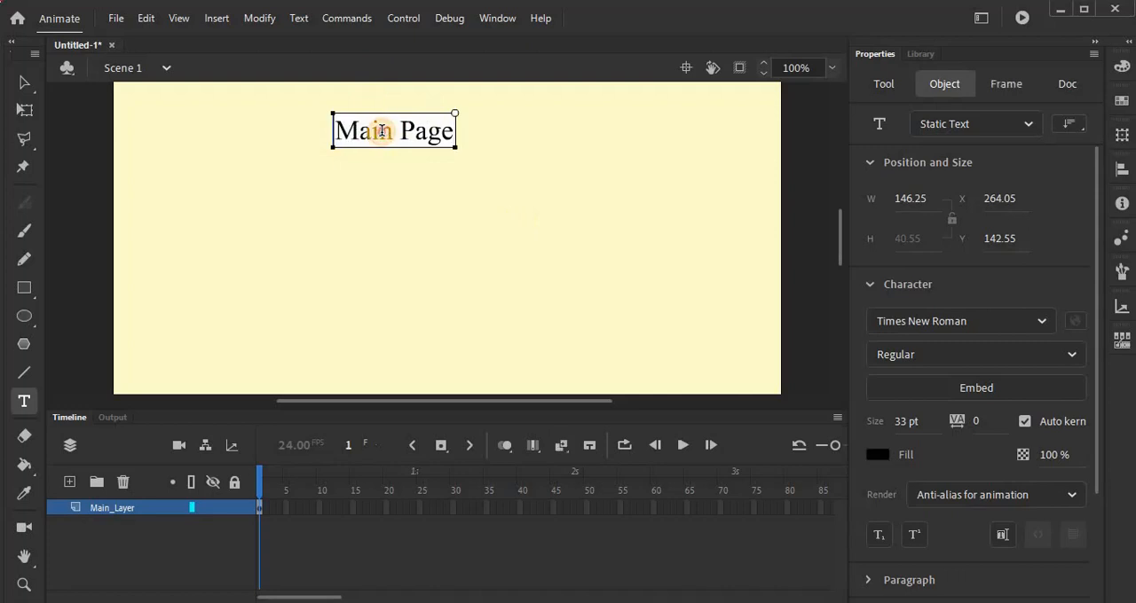
double_click(384, 134)
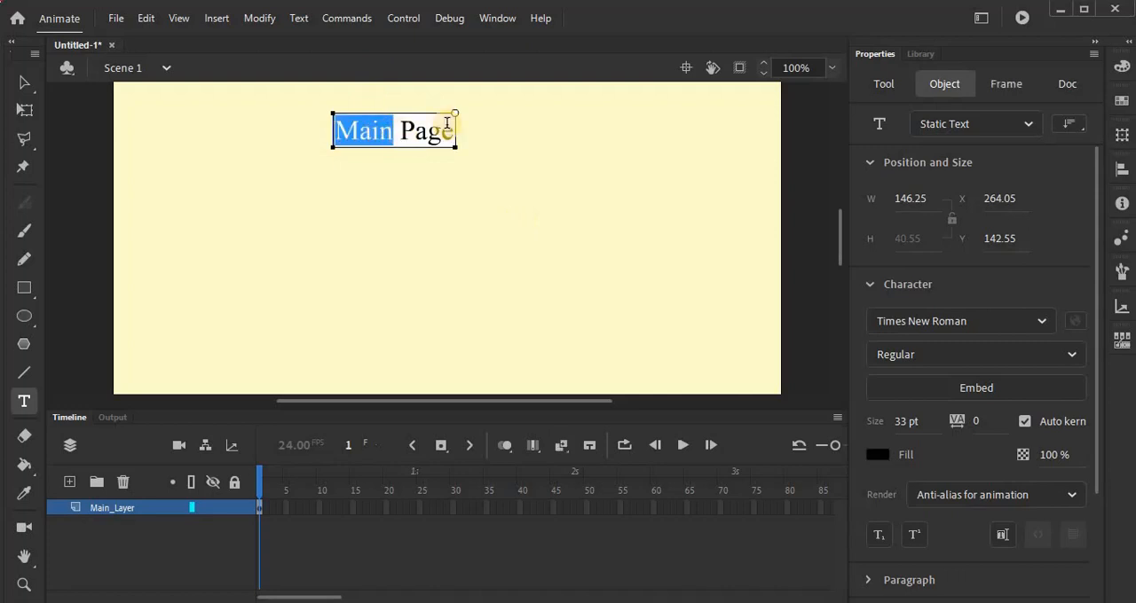
shift+click(446, 126)
drag(918, 421, 951, 423)
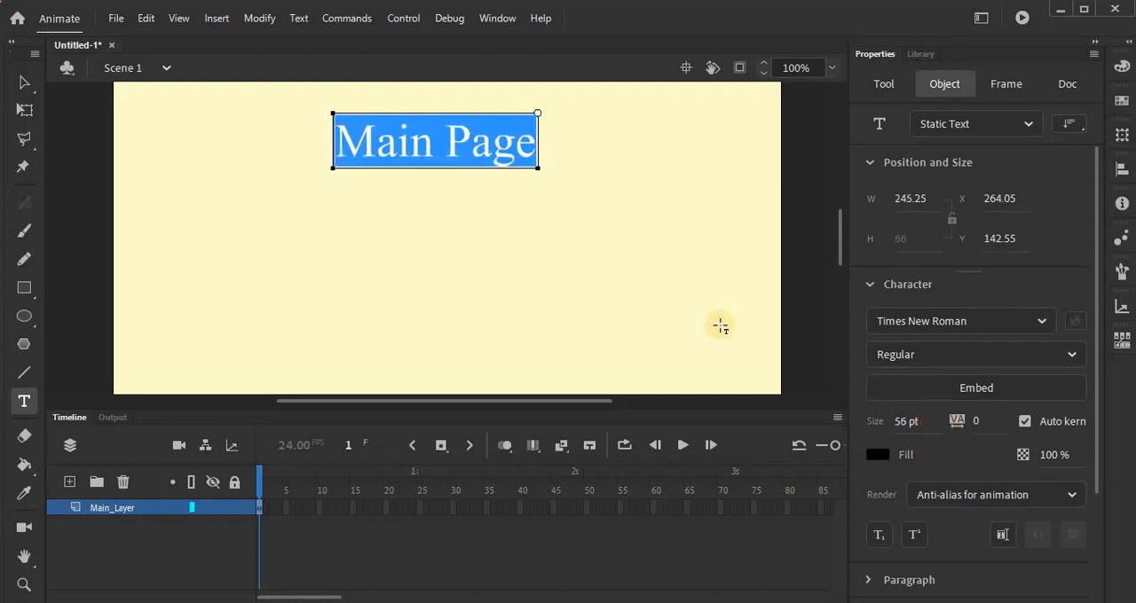
click(594, 301)
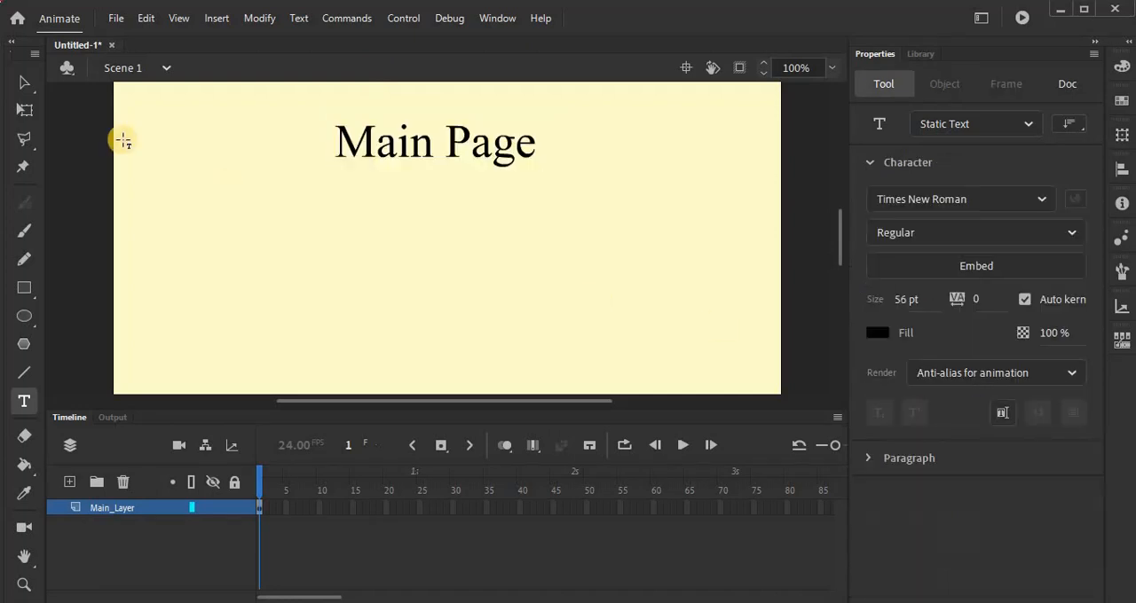
click(23, 81)
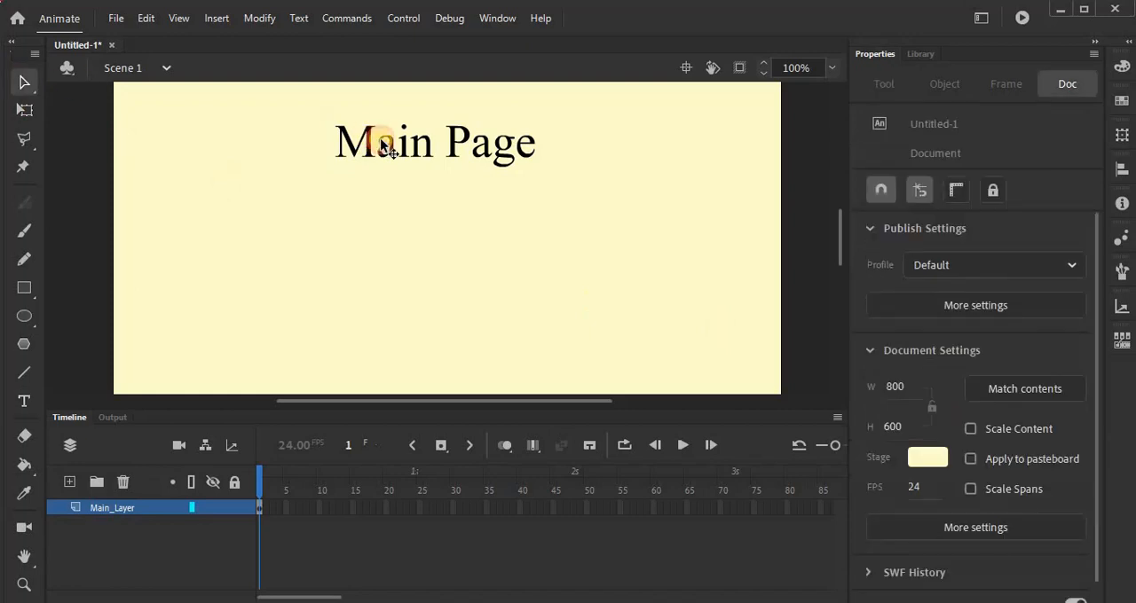
drag(376, 142, 389, 142)
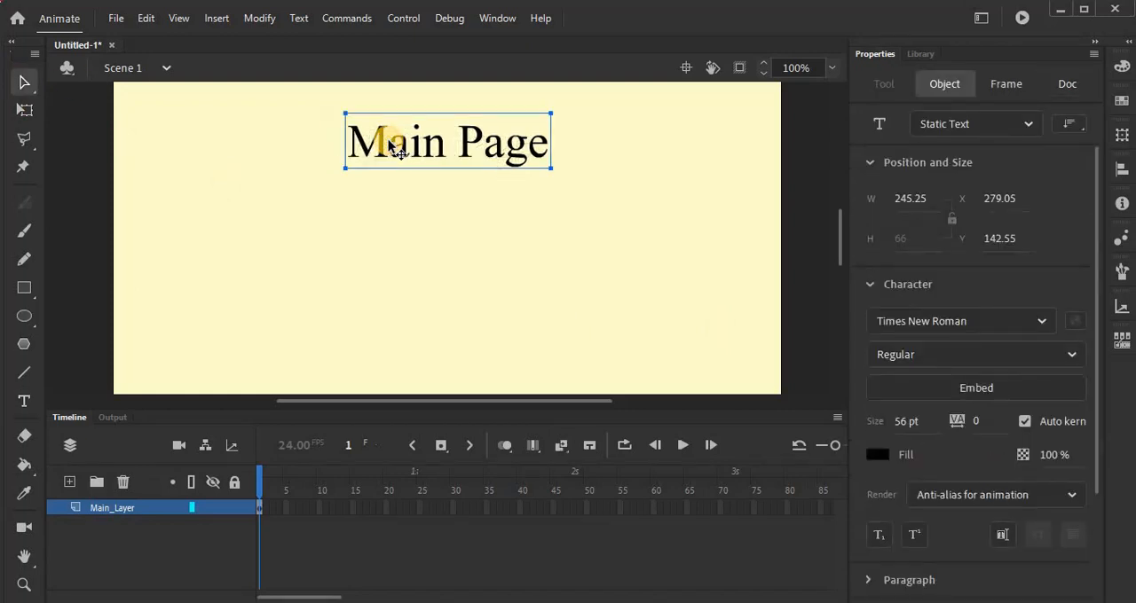
Step: Draw a dark blue filled rectangle without a stroke, about 99 by 37 px, below the title near the stage centre
click(28, 293)
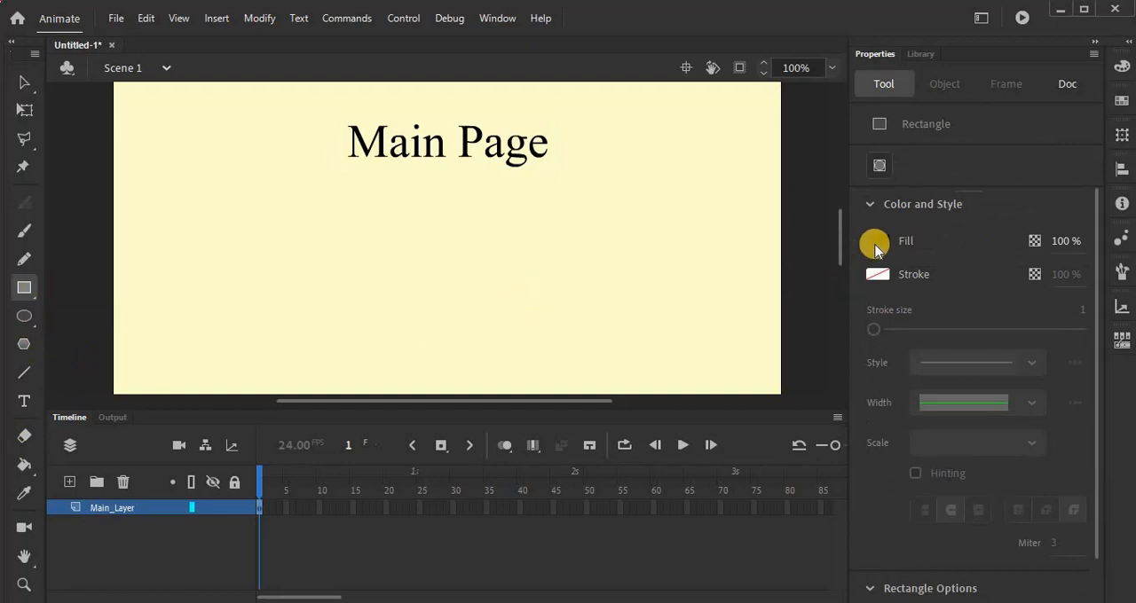
click(875, 247)
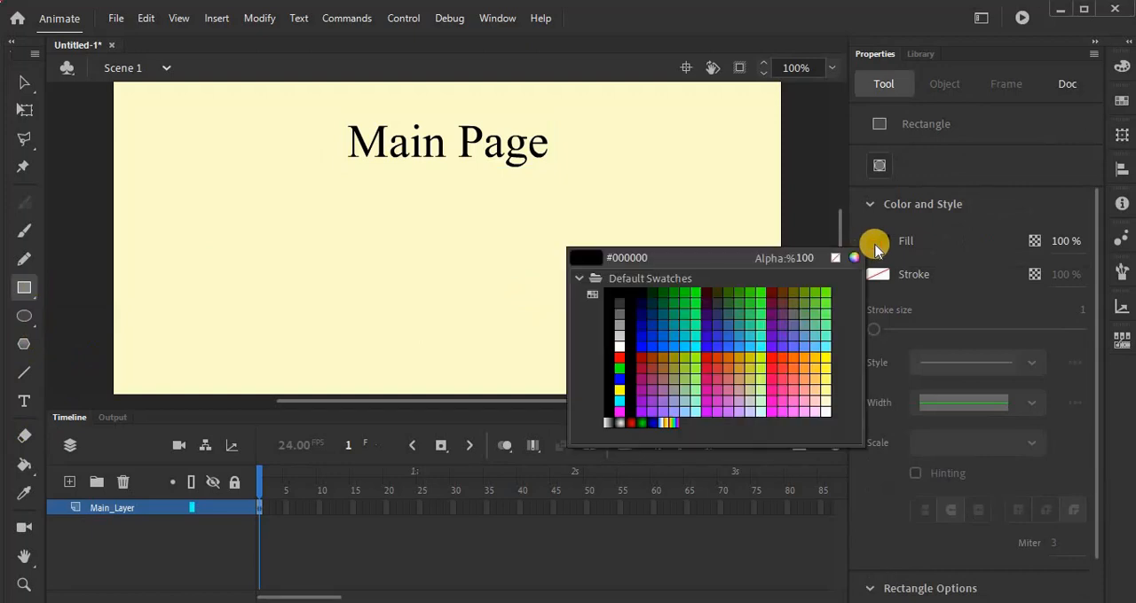
click(639, 325)
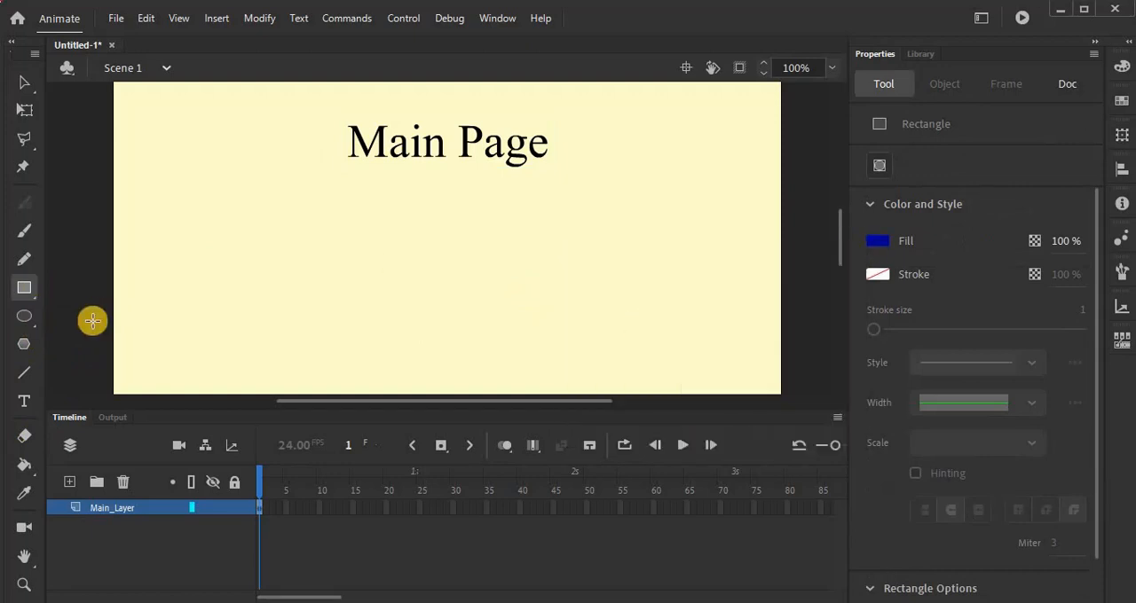
click(24, 289)
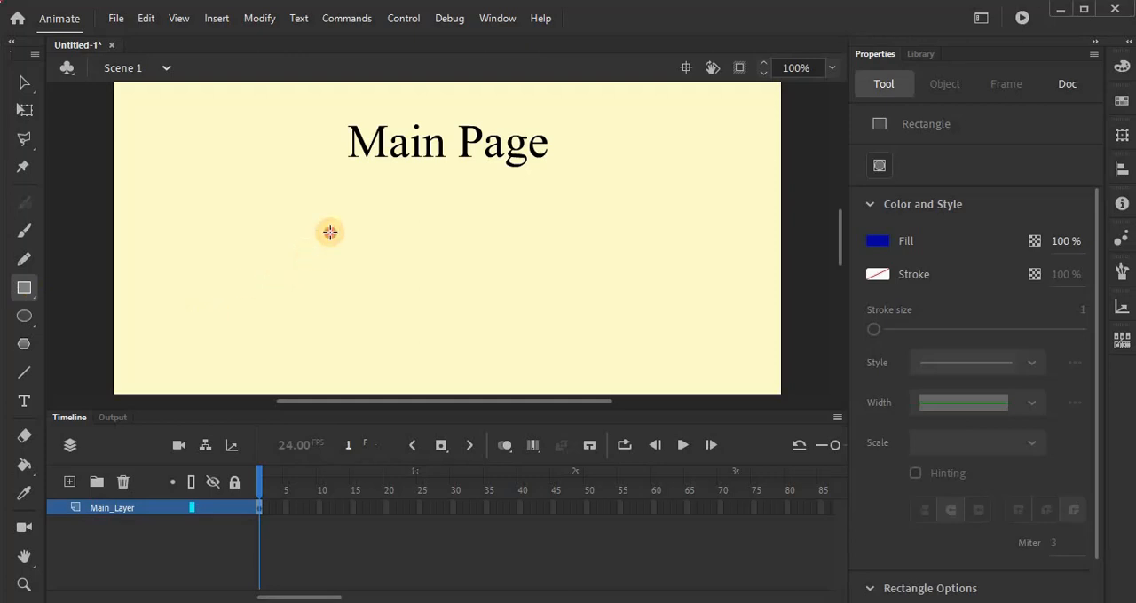
drag(371, 252, 453, 282)
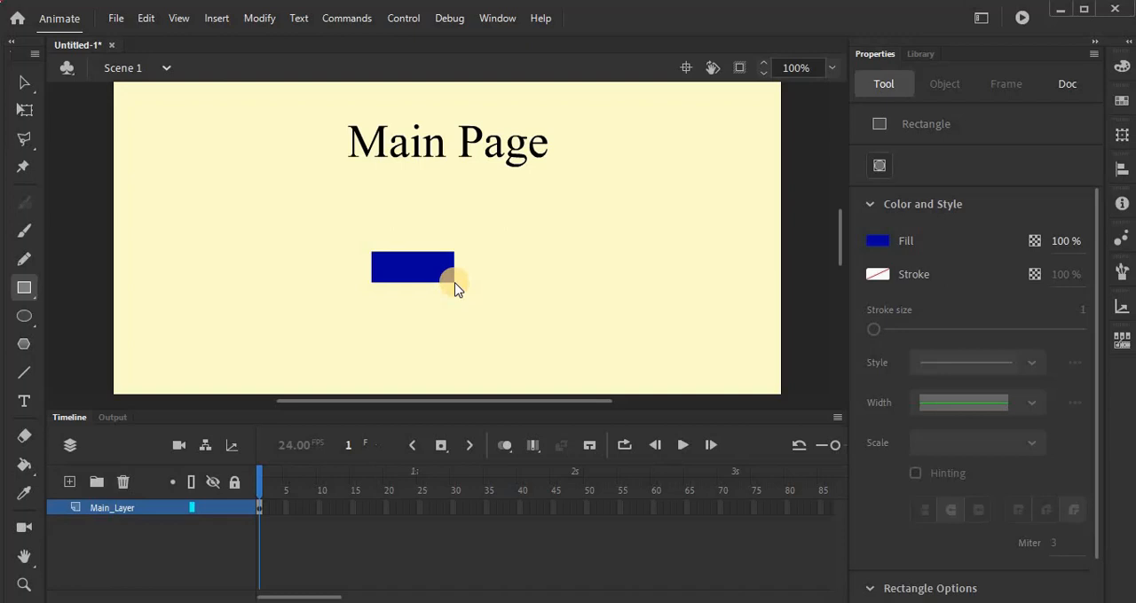
Step: Convert the blue rectangle below the title into a Button symbol named "Button1"
click(269, 20)
click(394, 267)
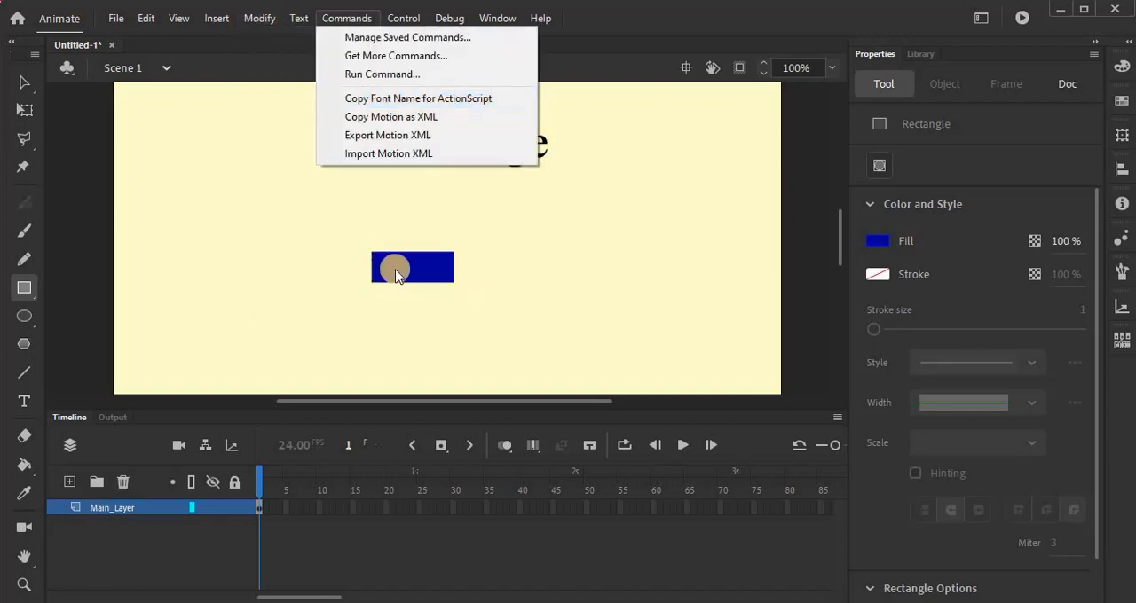
click(22, 83)
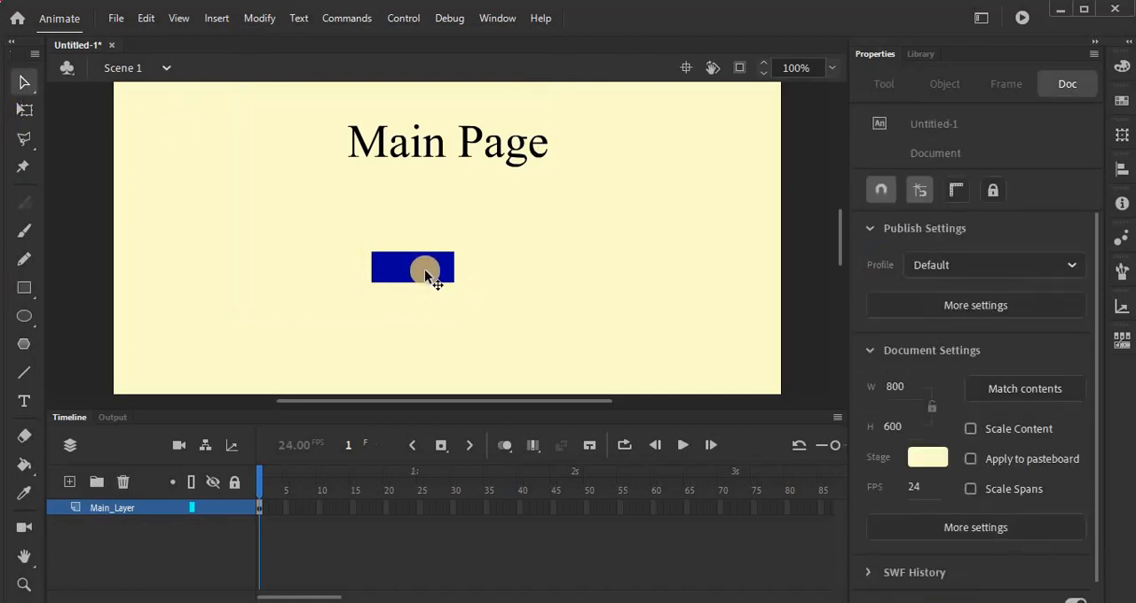
click(424, 272)
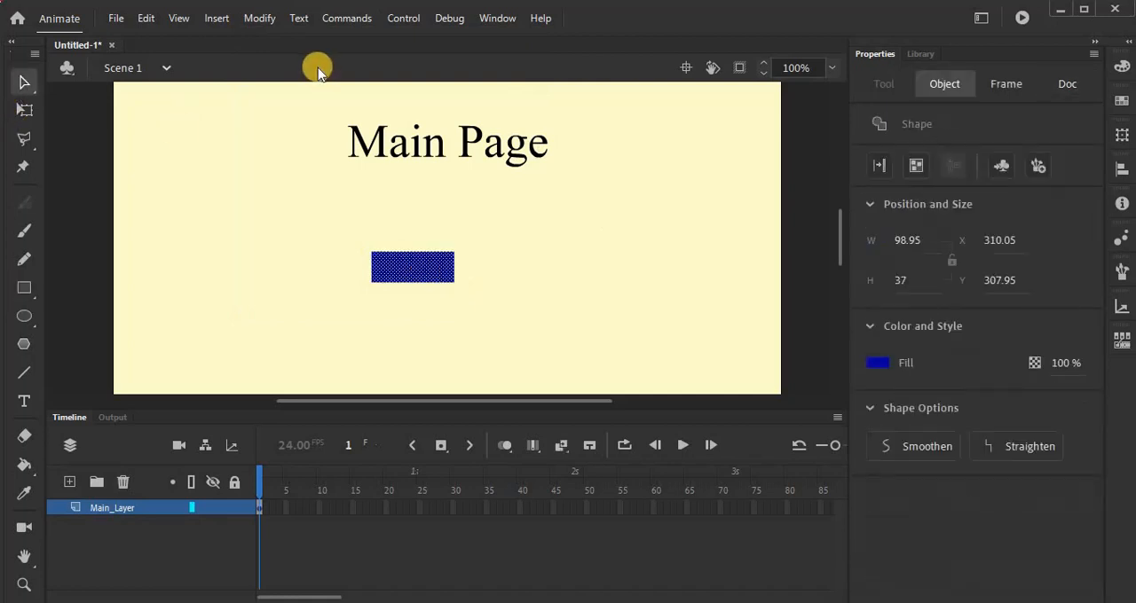
click(256, 19)
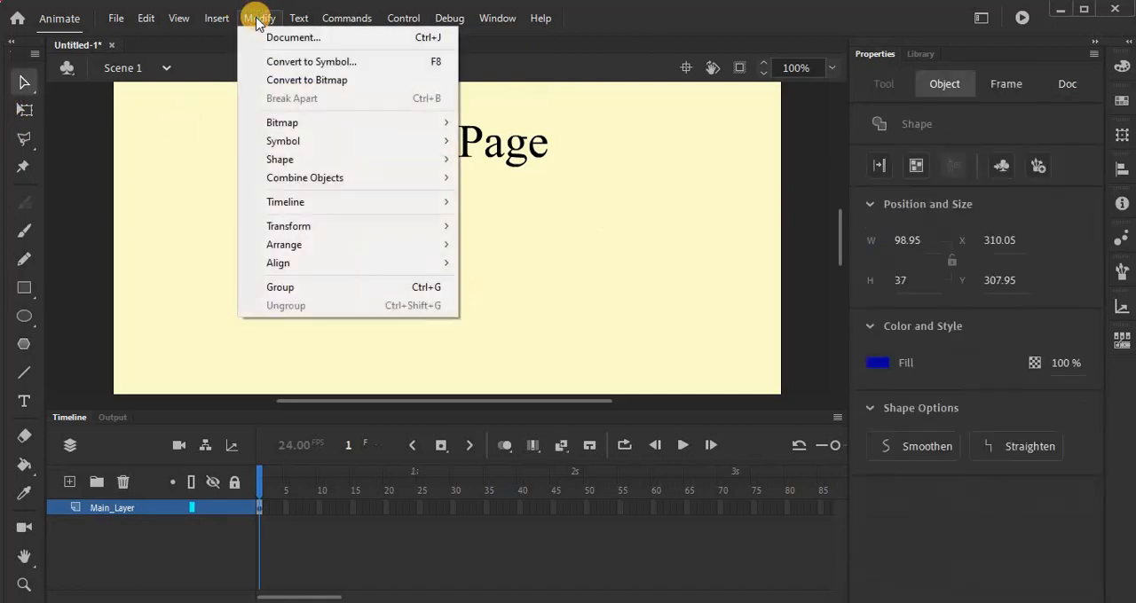
click(271, 64)
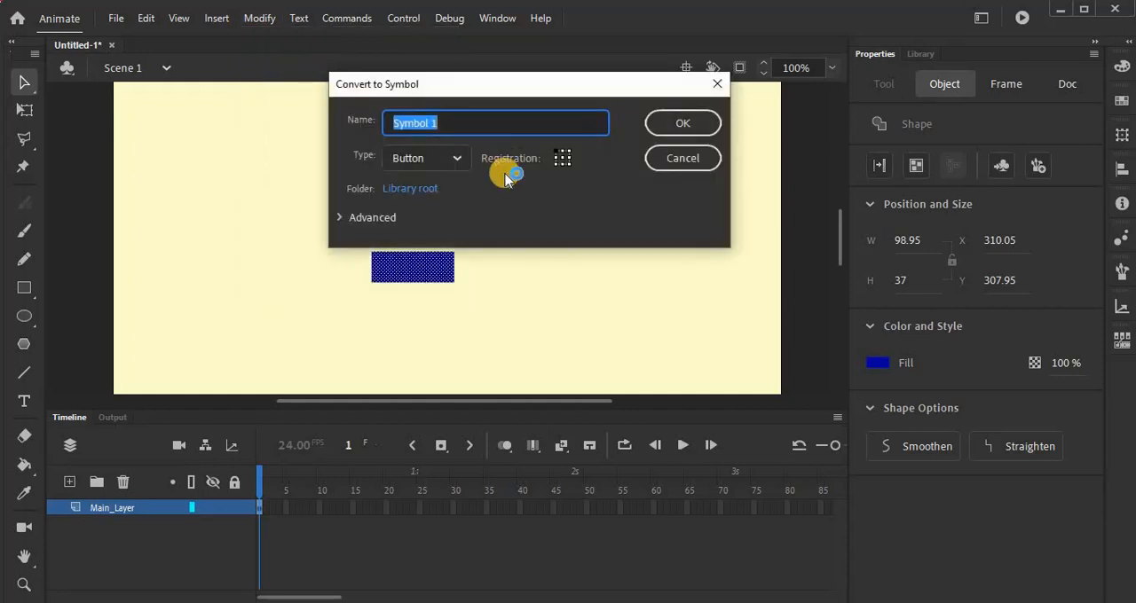
text(Butto)
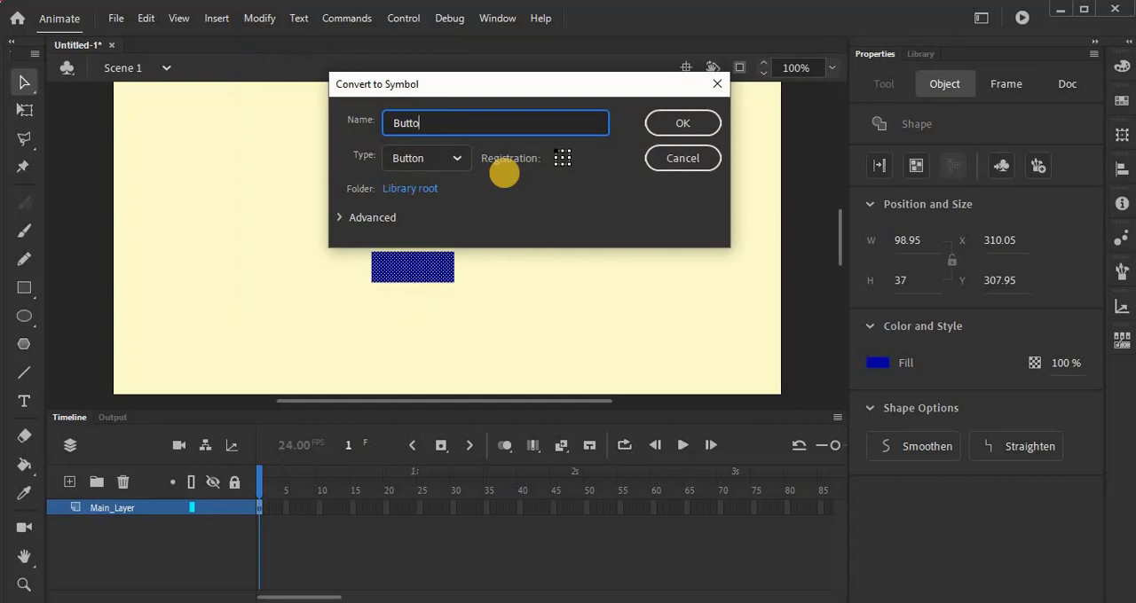
text(n1)
click(457, 159)
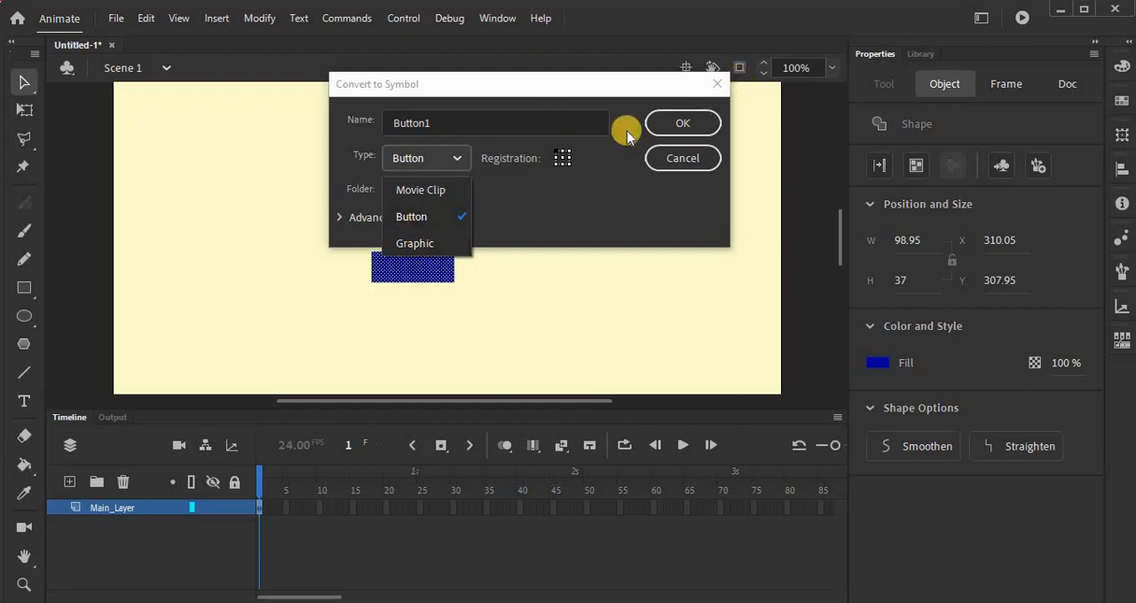
click(411, 220)
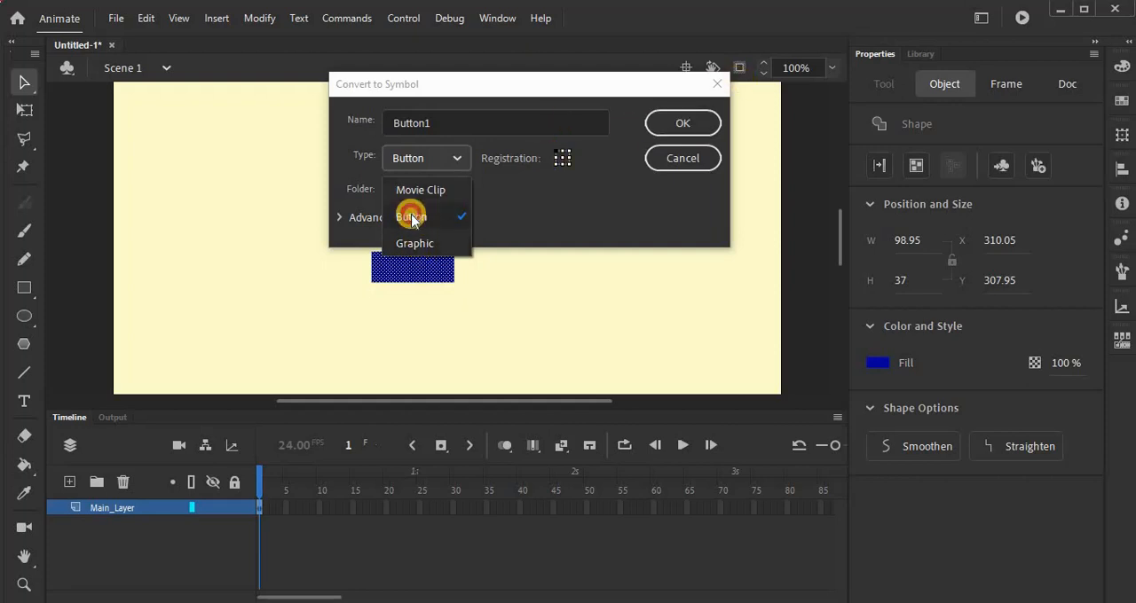
click(691, 124)
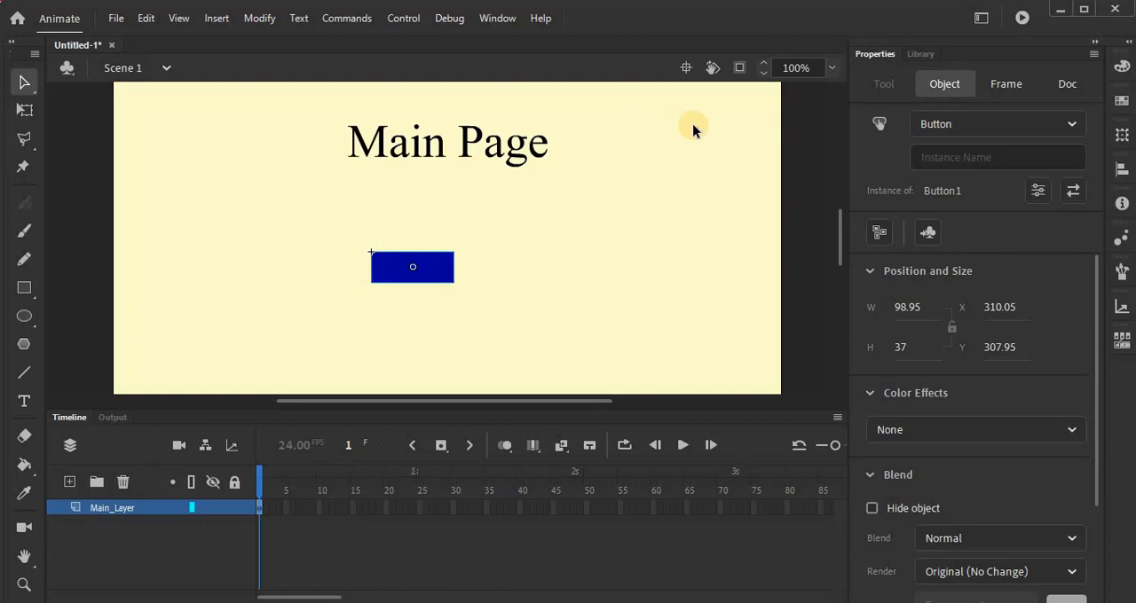
Step: Give the blue button on the stage the instance name "btn1ins"
click(945, 160)
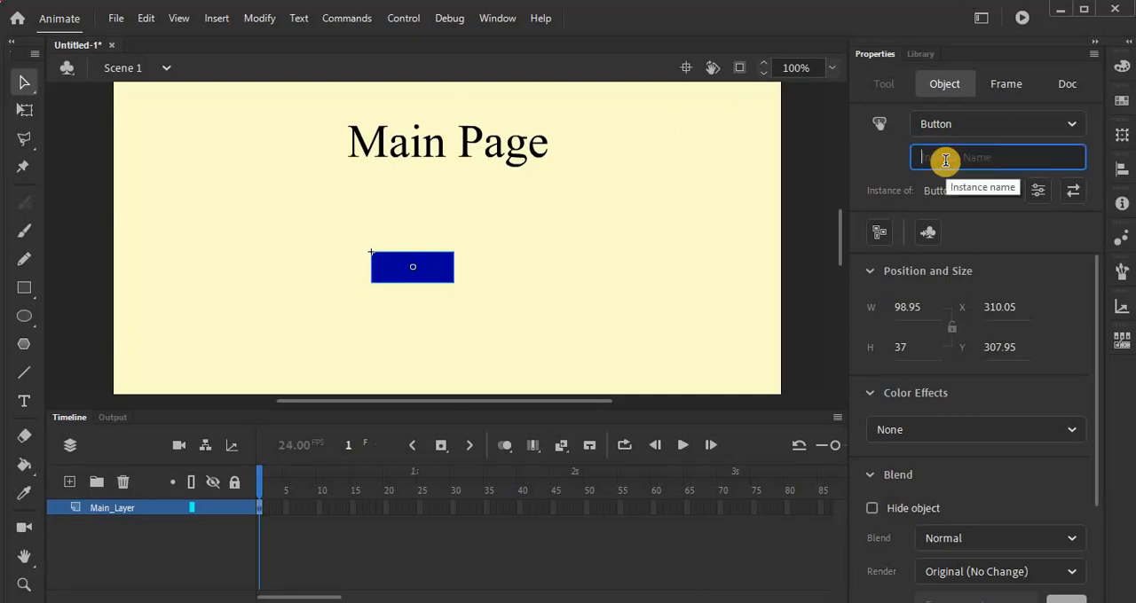
text(btn1ins)
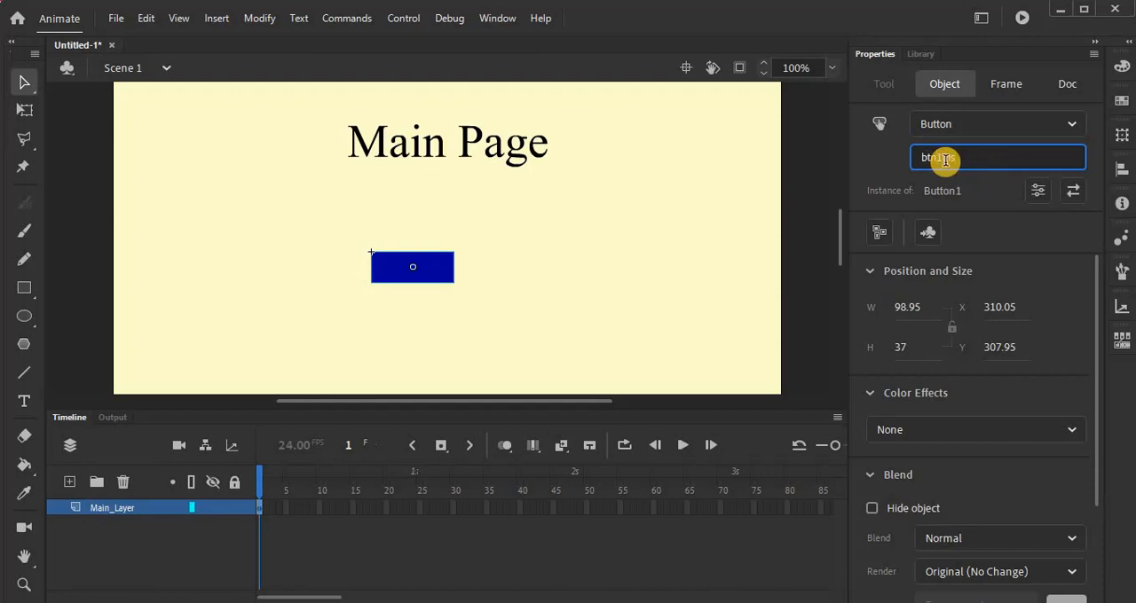
key(Return)
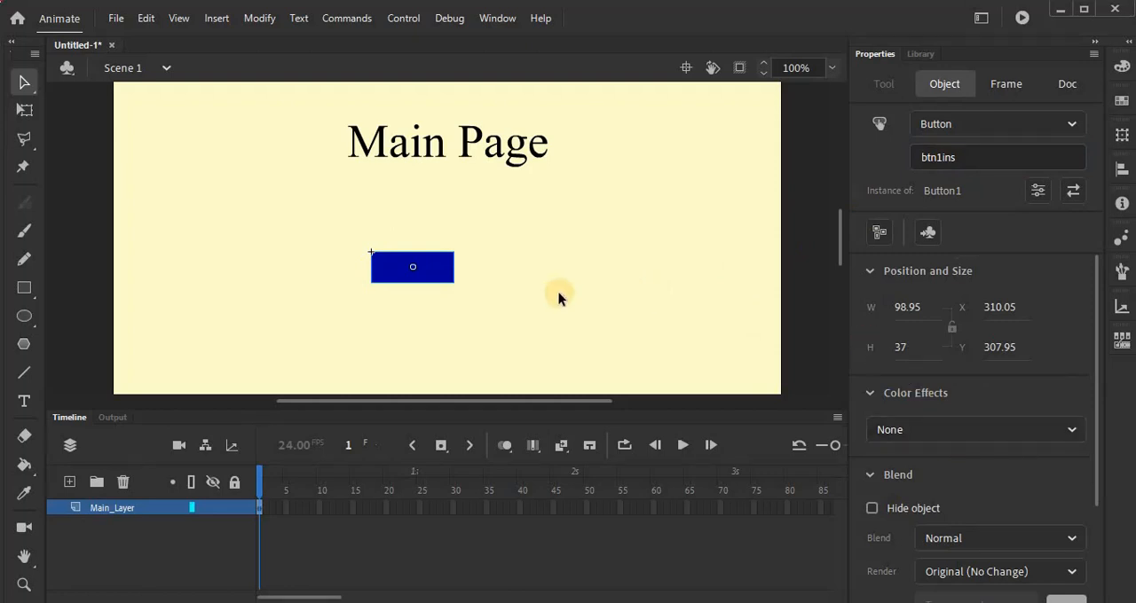
Step: Open the Button1 symbol for editing in place and insert keyframes for its Over, Down and Hit states
double_click(440, 272)
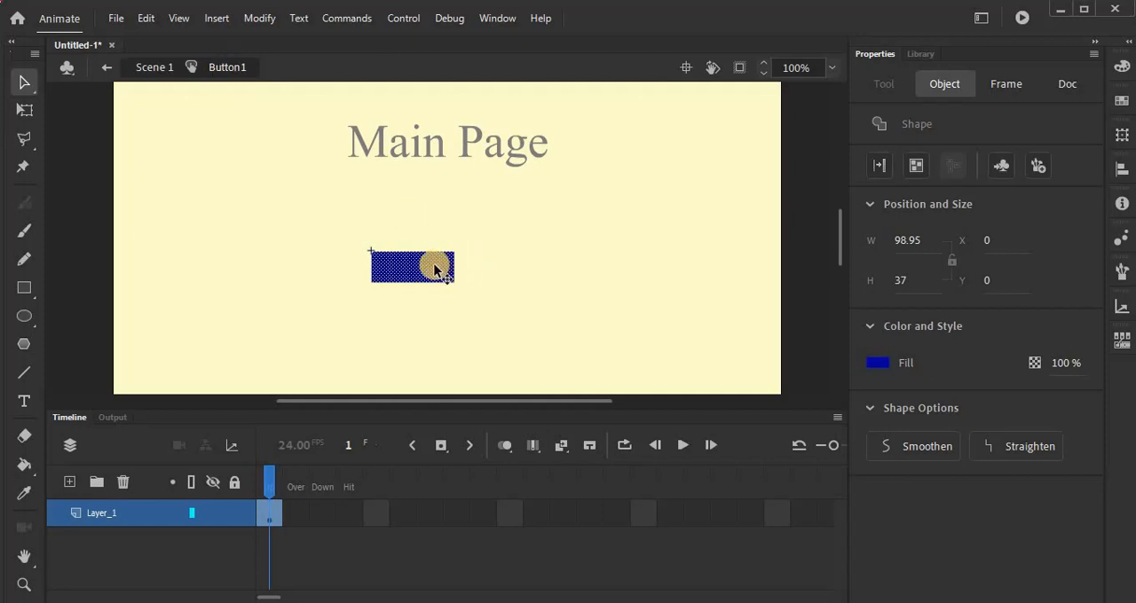
click(275, 515)
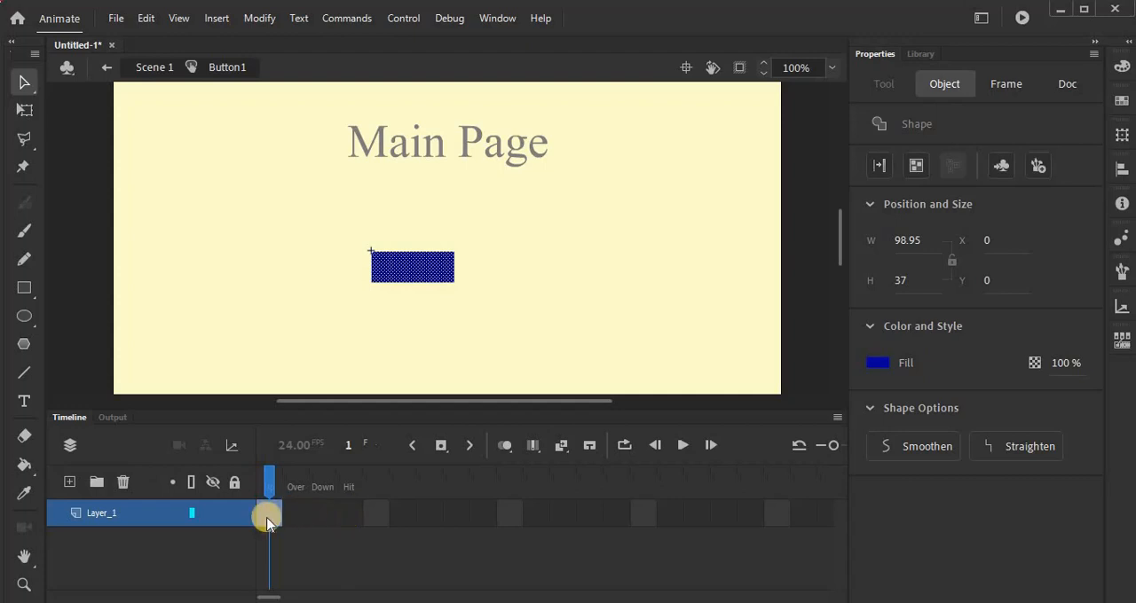
right_click(268, 522)
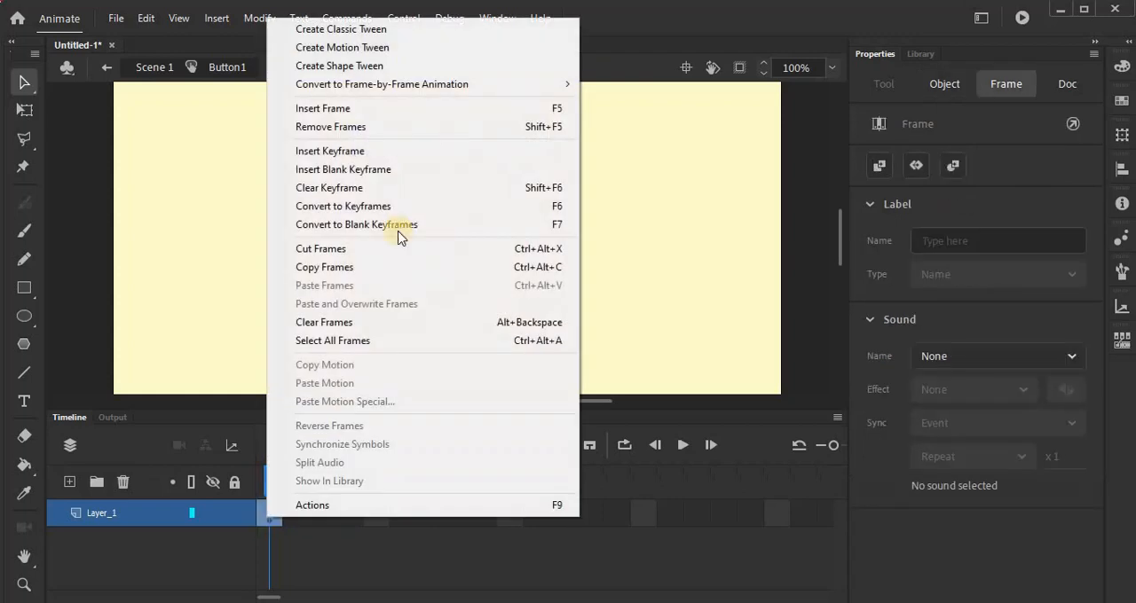
click(372, 154)
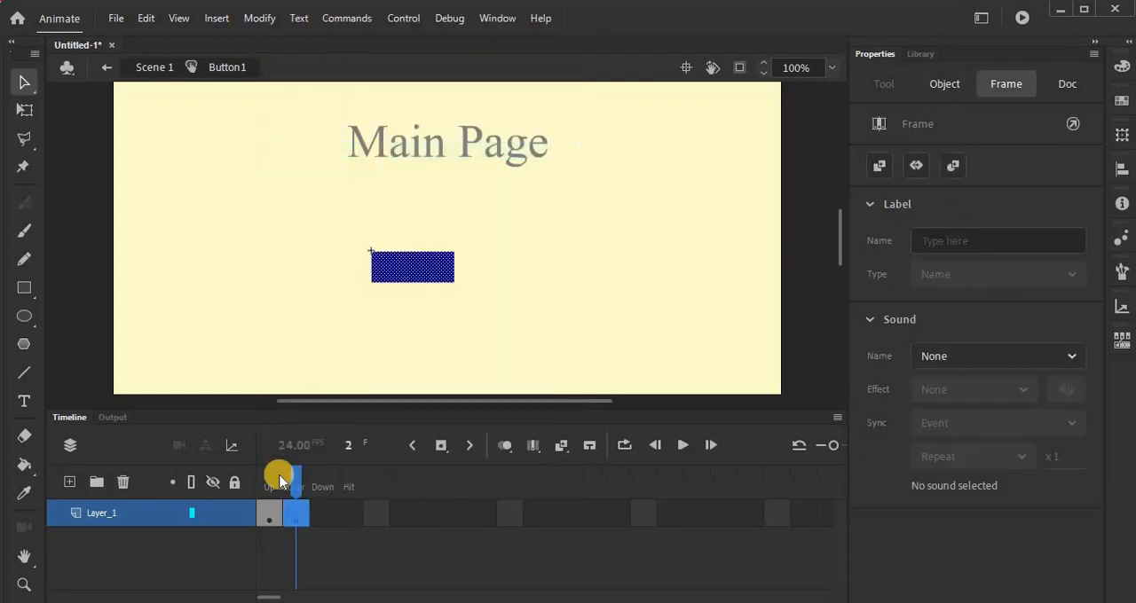
click(313, 512)
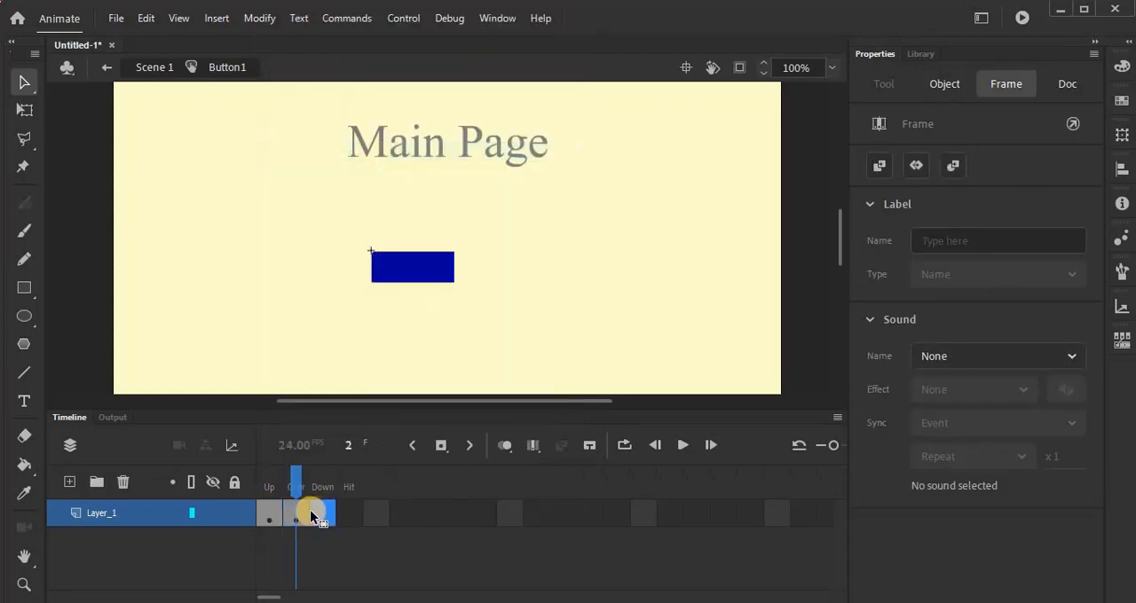
right_click(323, 514)
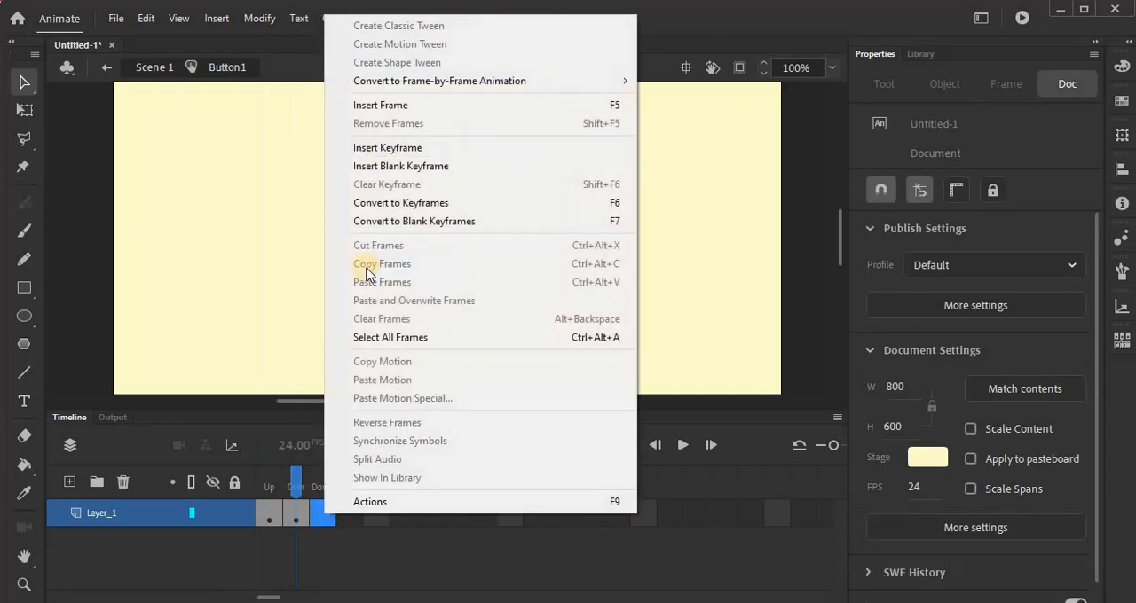
click(413, 149)
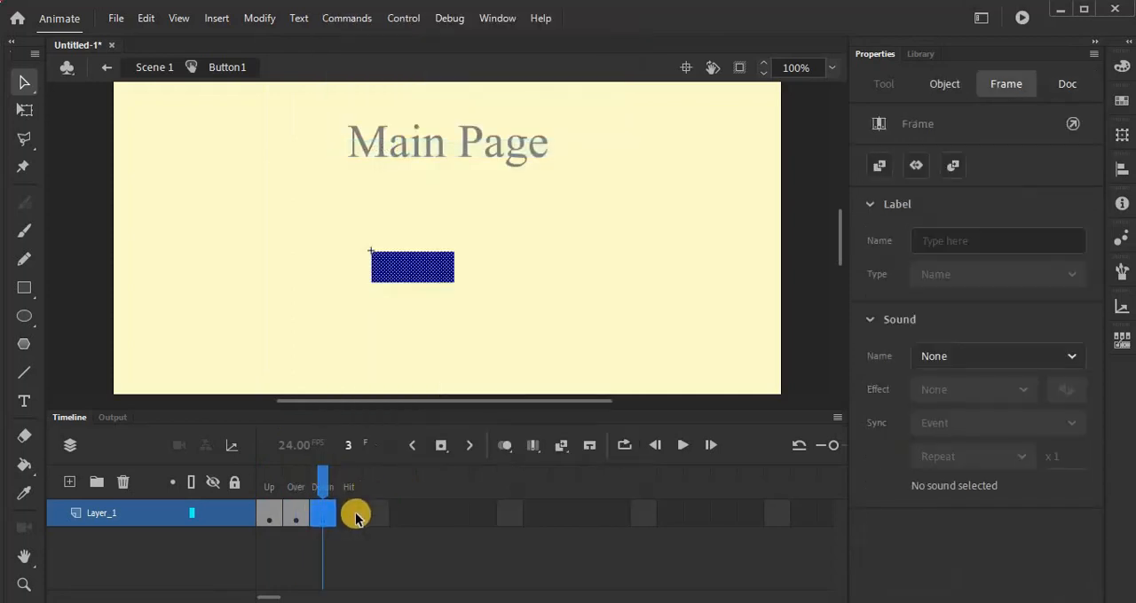
right_click(350, 518)
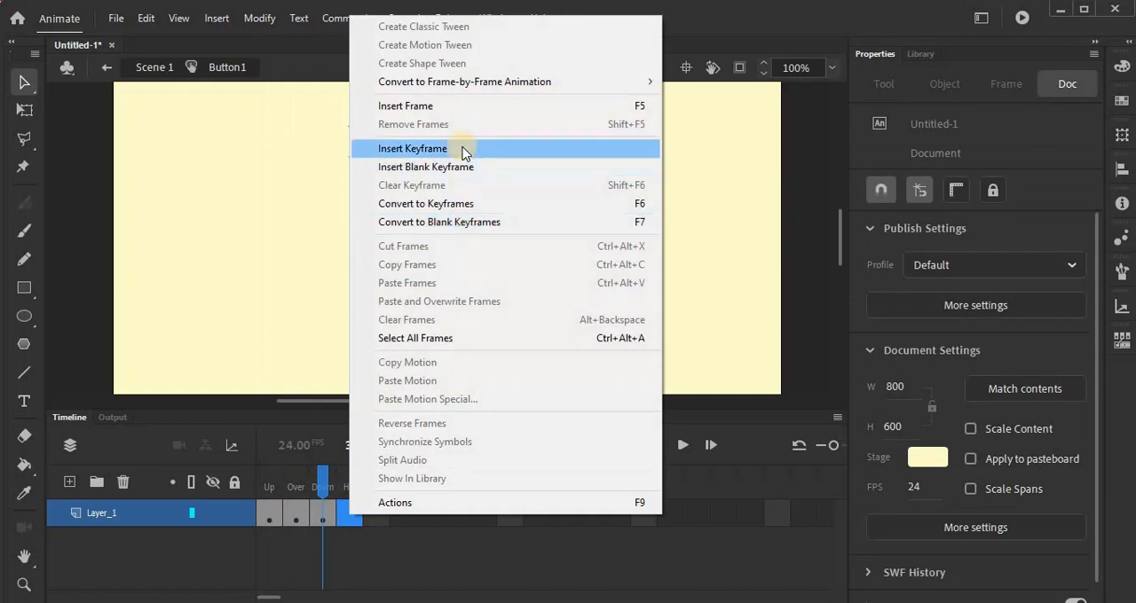
click(459, 148)
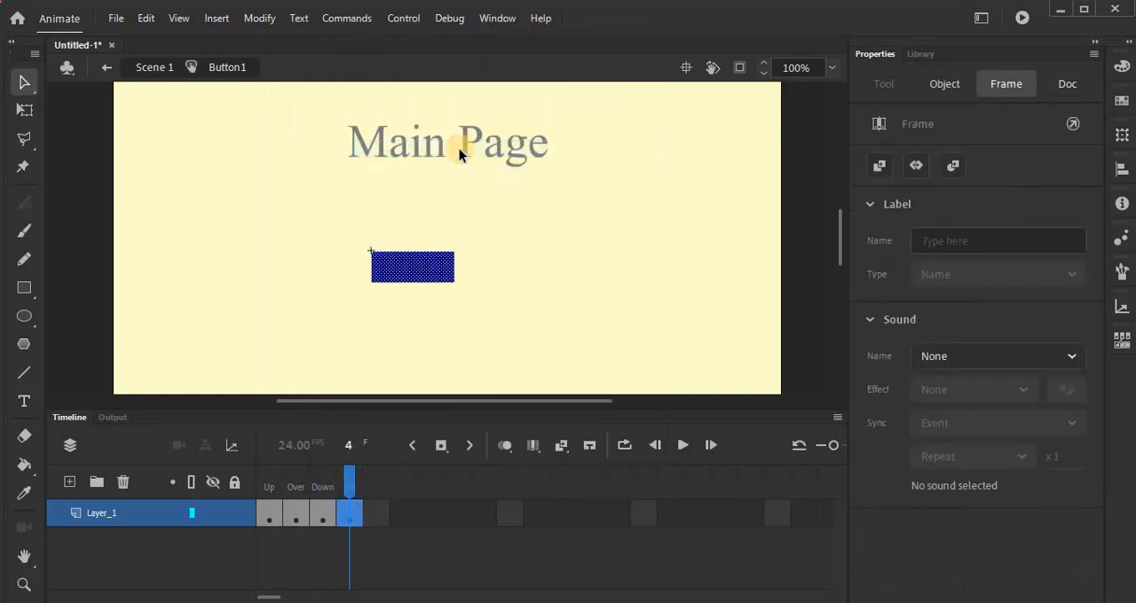
right_click(325, 518)
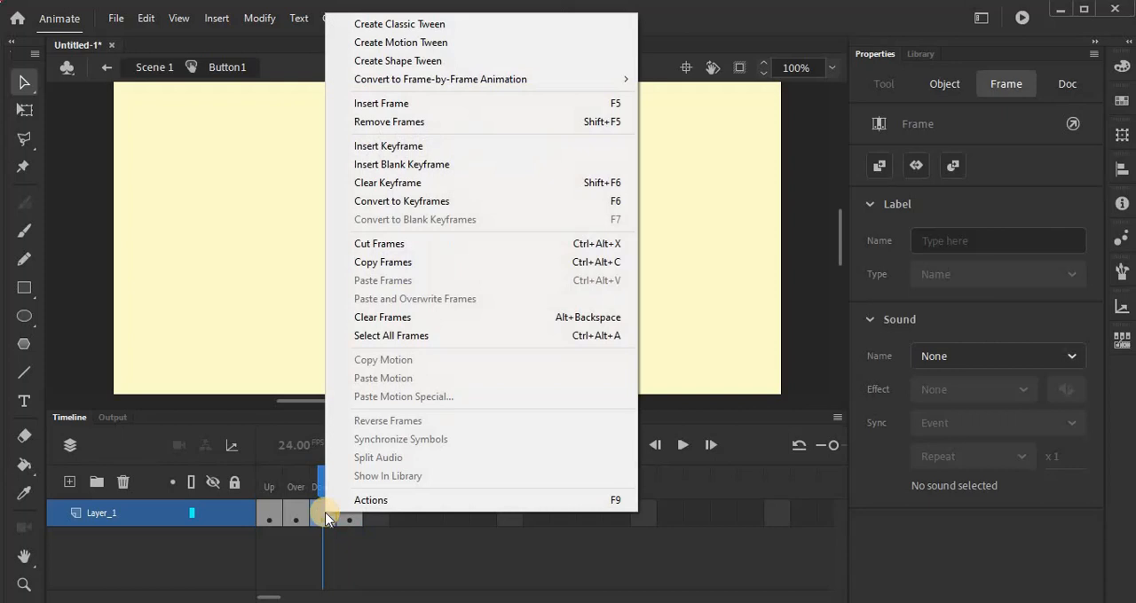
Step: Fill the rectangle in the button's Up state with the blue-to-black radial gradient swatch
click(268, 514)
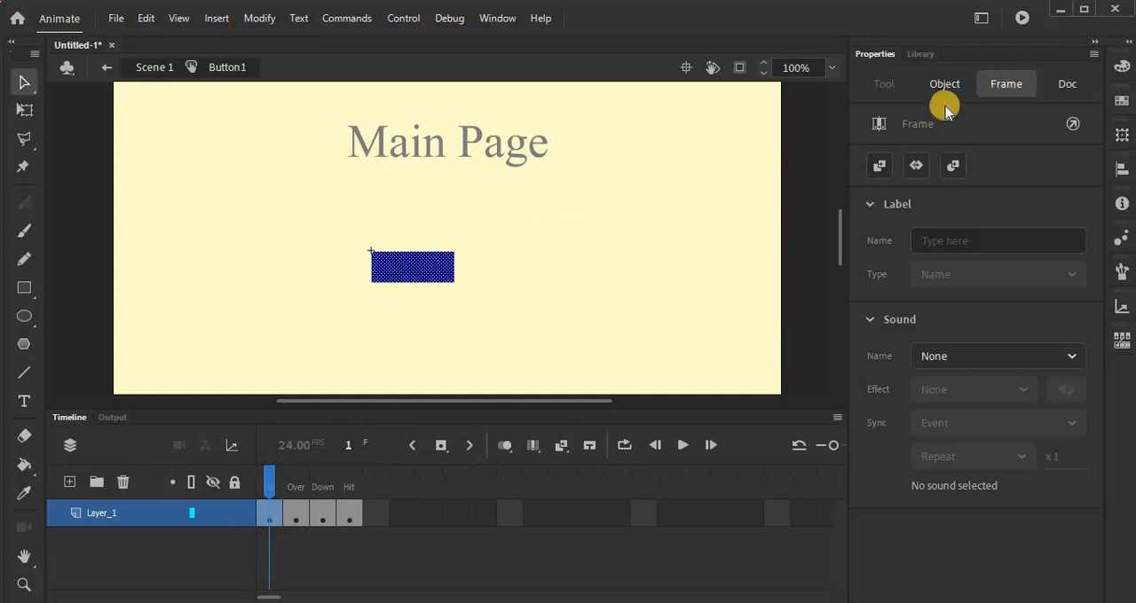
click(936, 84)
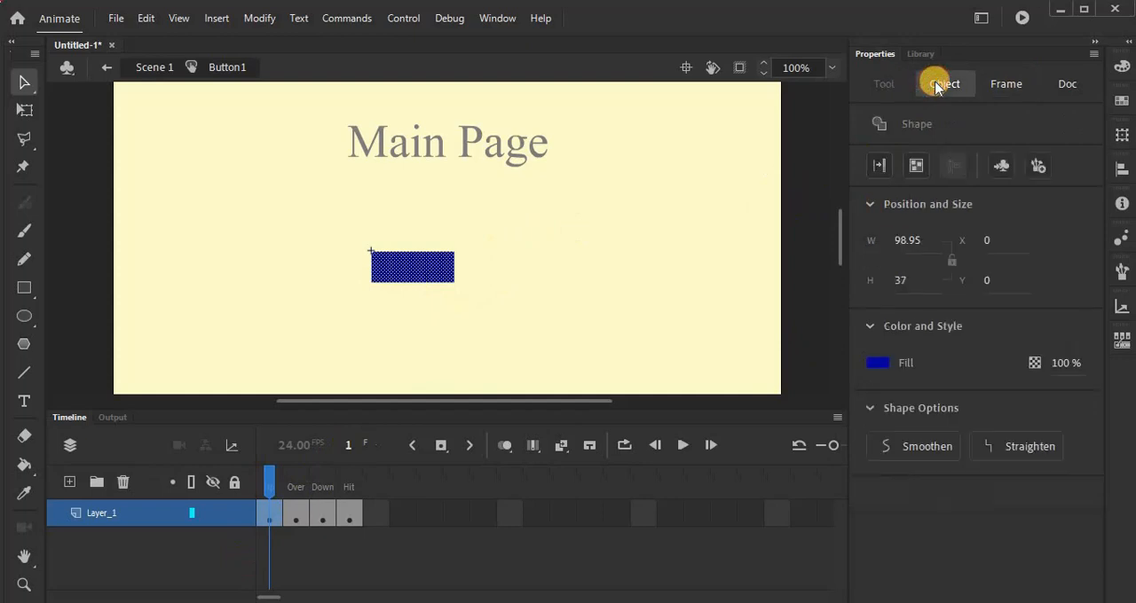
click(873, 363)
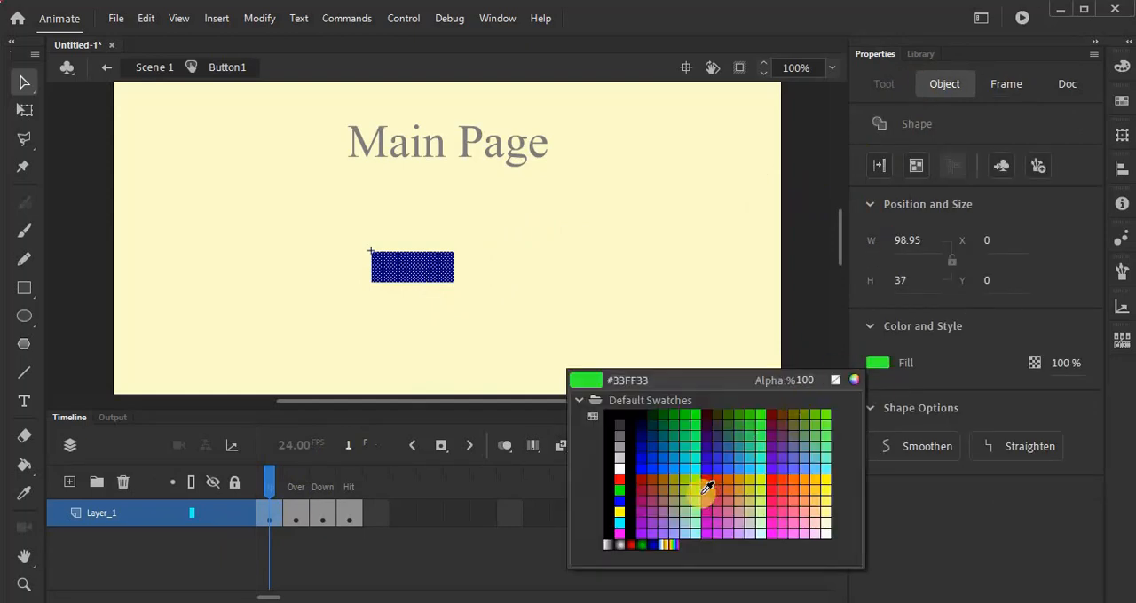
click(656, 545)
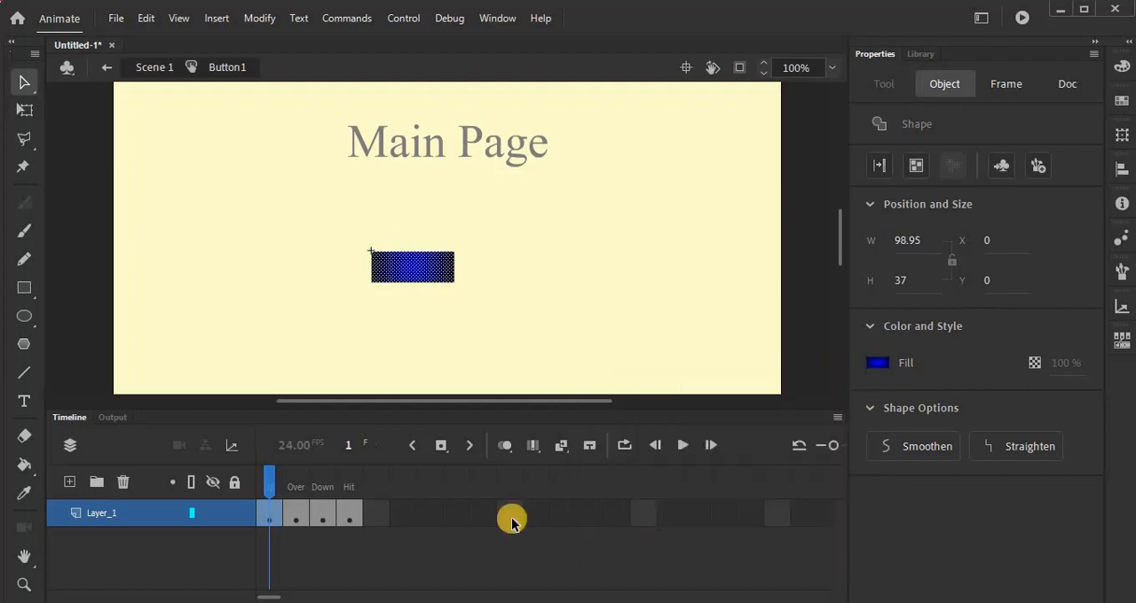
Step: Change the rectangle's fill in the button's Over state to solid bright green
click(294, 515)
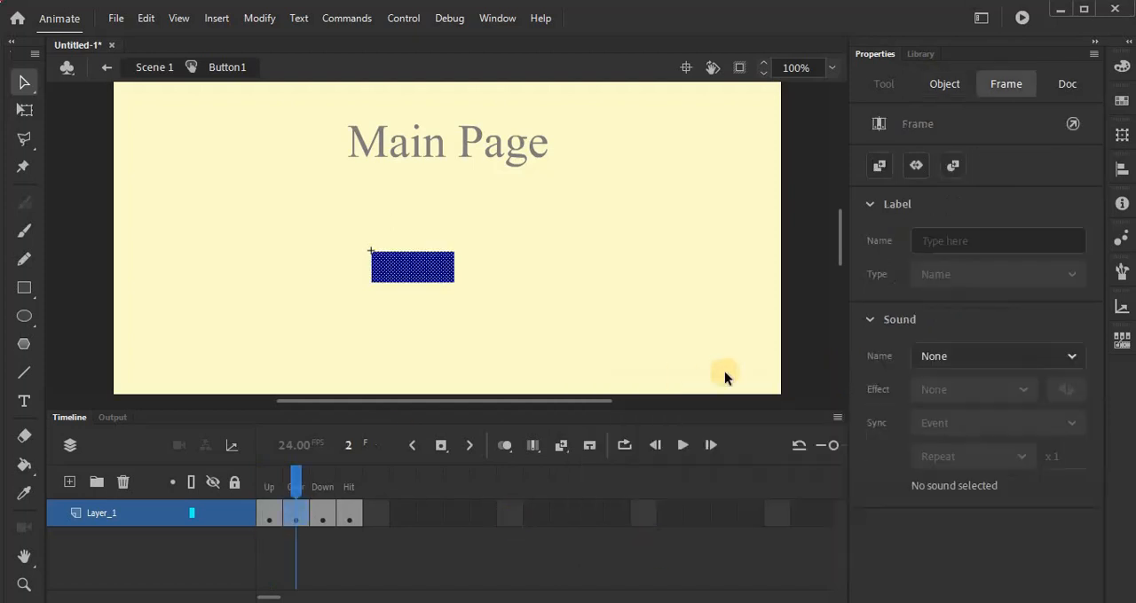
click(935, 89)
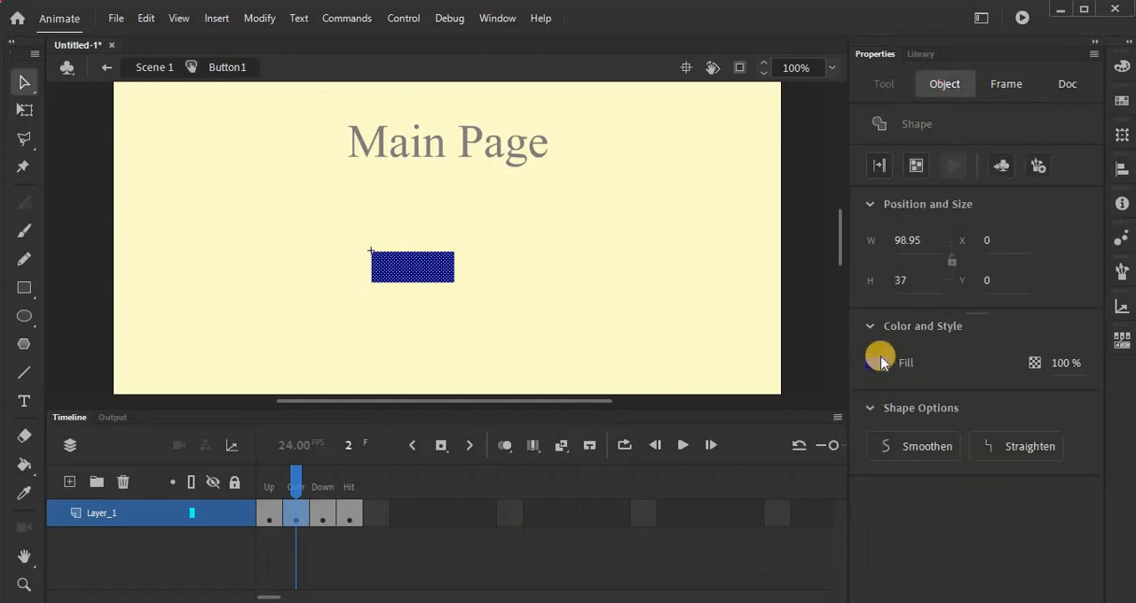
click(878, 363)
click(692, 413)
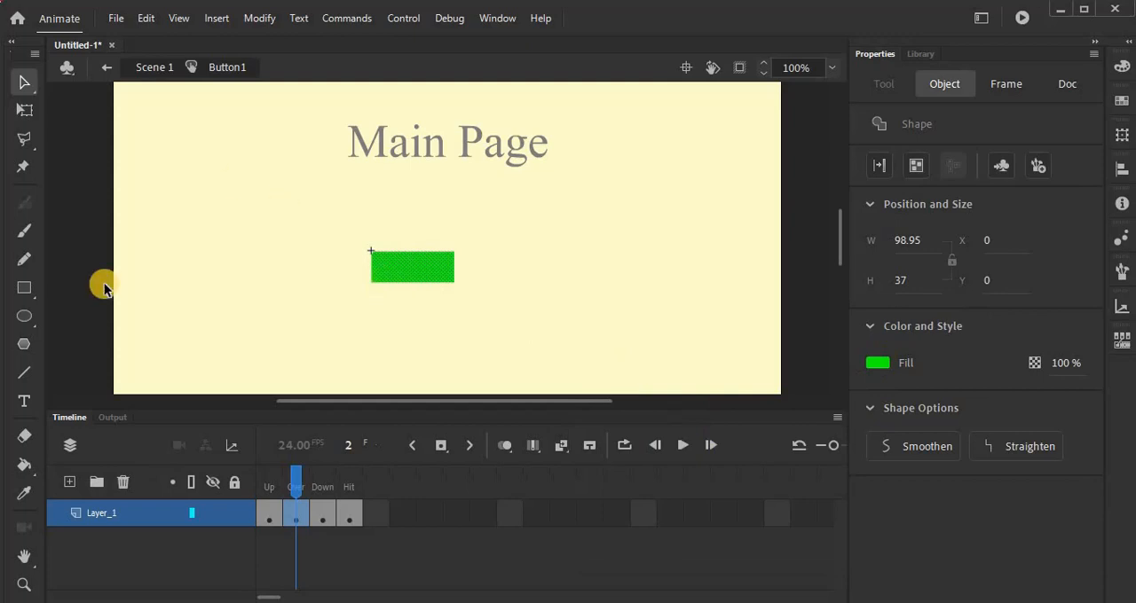
Step: Add the static text "Click to page 2" just above the green rectangle in the button's Over state
click(23, 402)
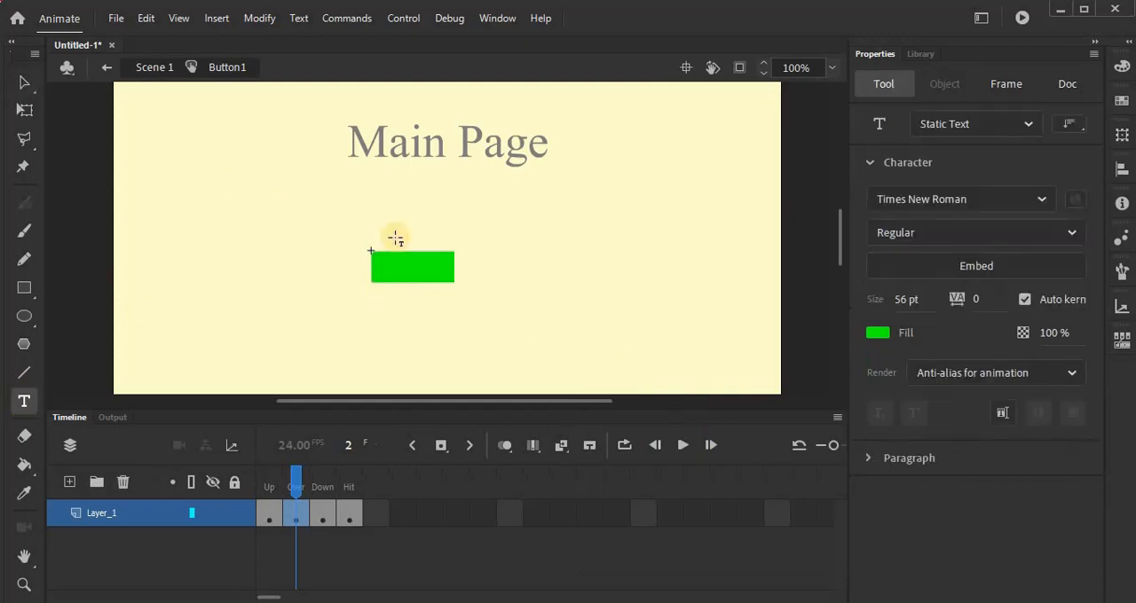
mouse_move(395, 237)
mouse_down()
mouse_move(477, 256)
mouse_move(458, 236)
mouse_up()
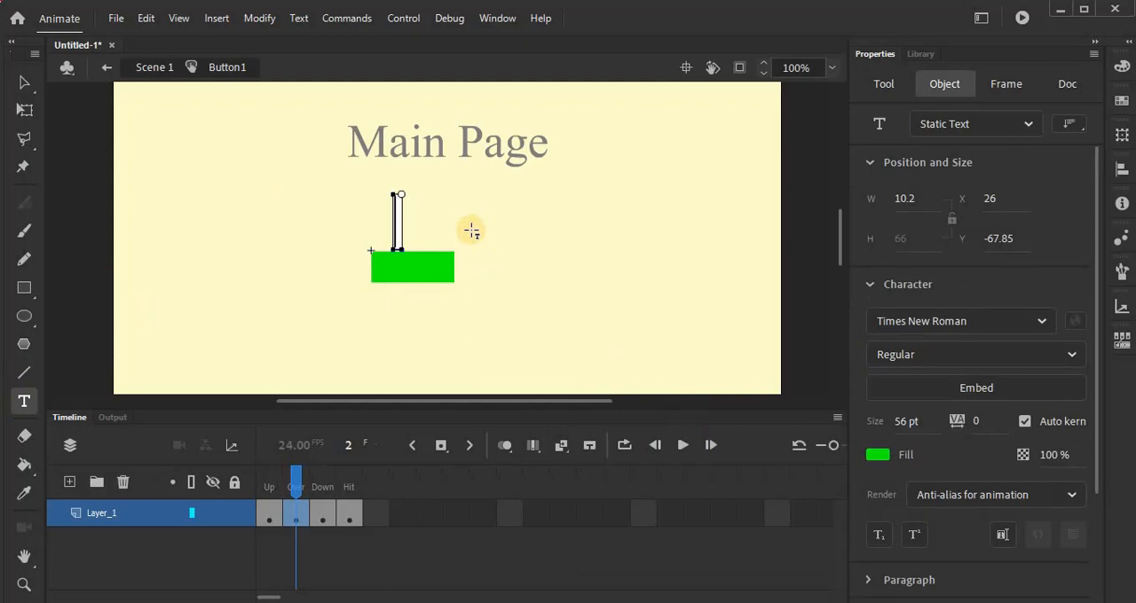
text(Click to )
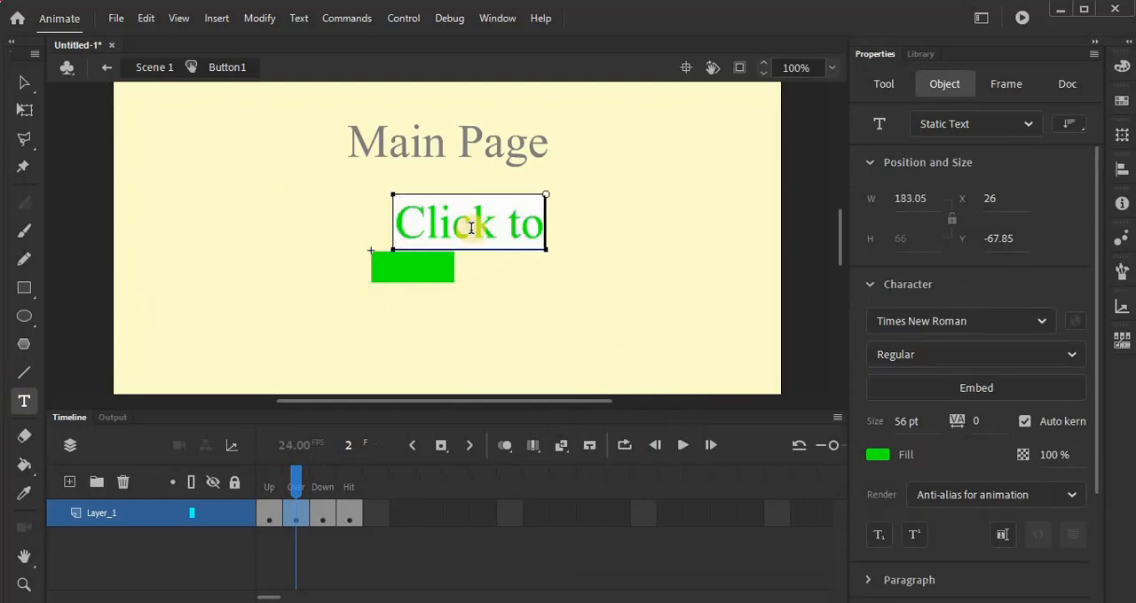
text(page)
text(2)
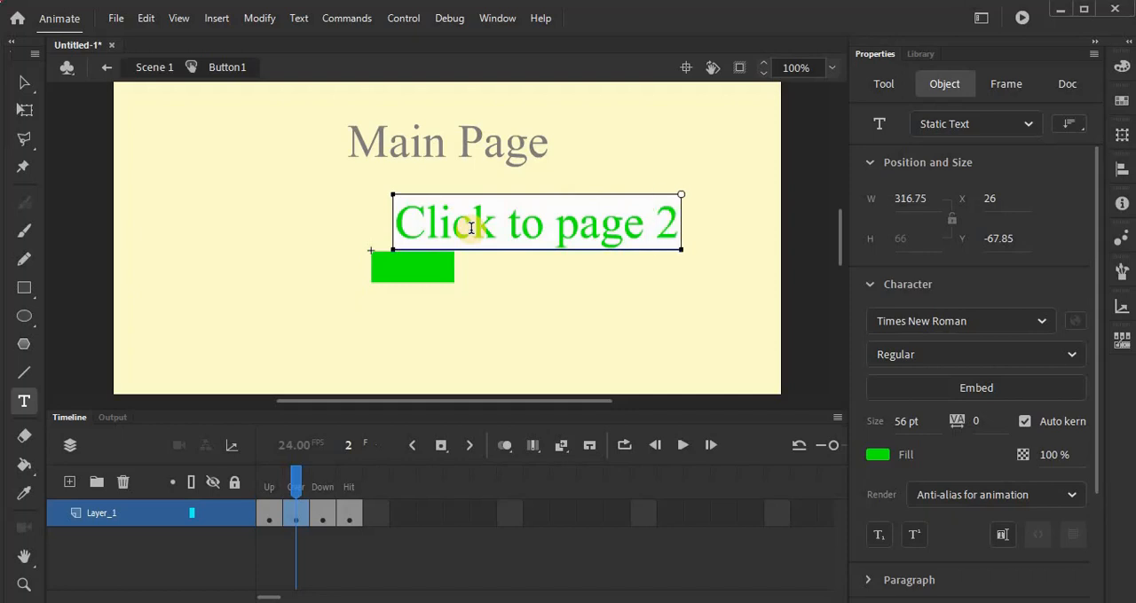
Step: Change the fill of the "Click to page 2" text in the button's Over state to black (#000000)
drag(399, 223, 680, 228)
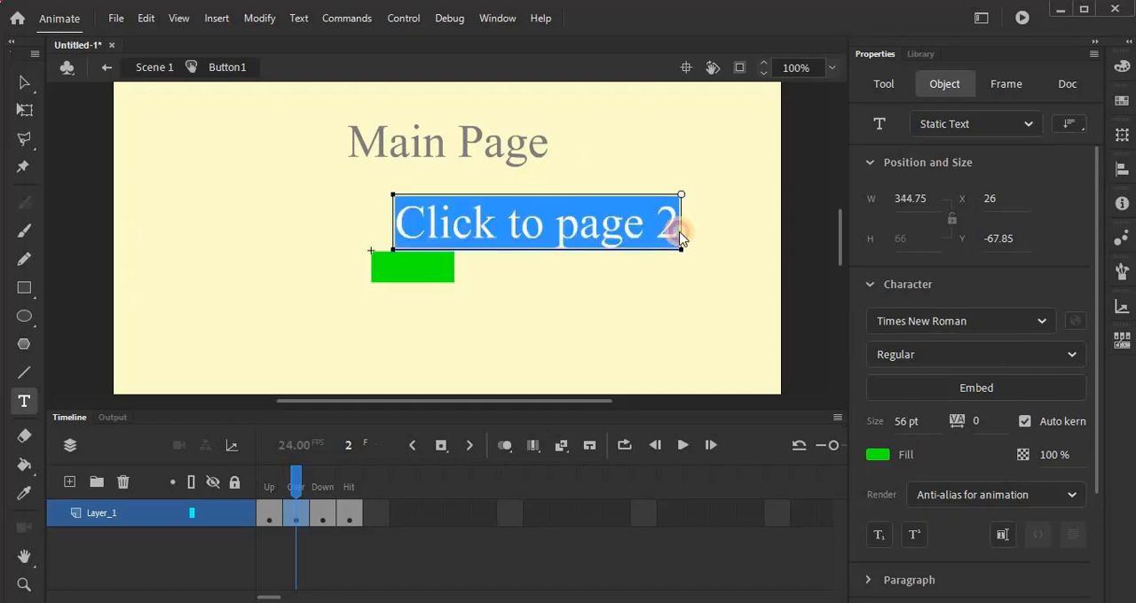
click(881, 458)
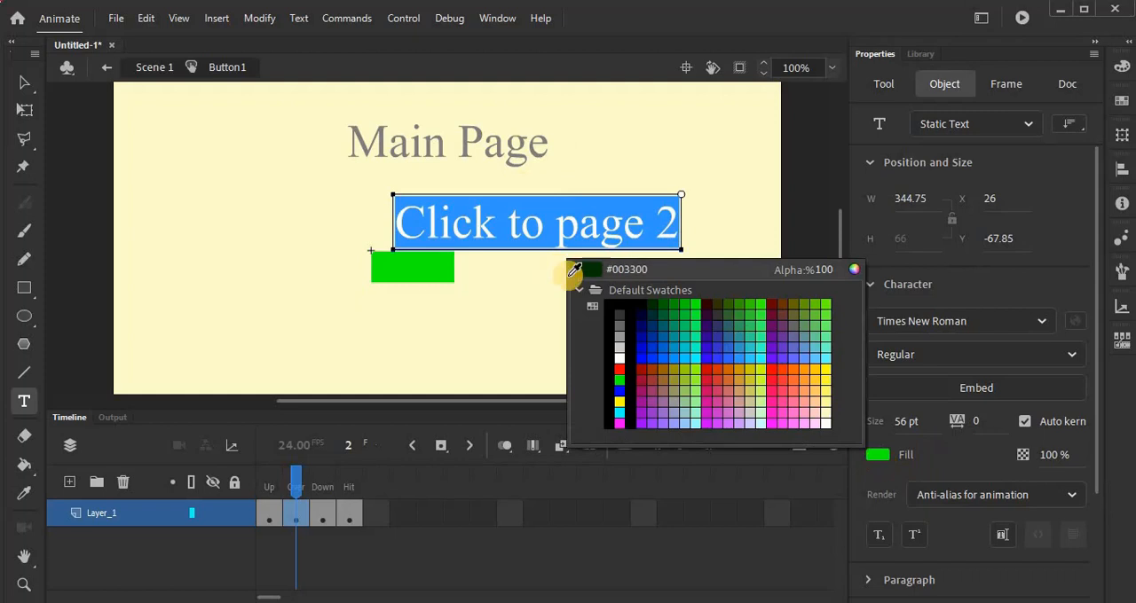
click(621, 306)
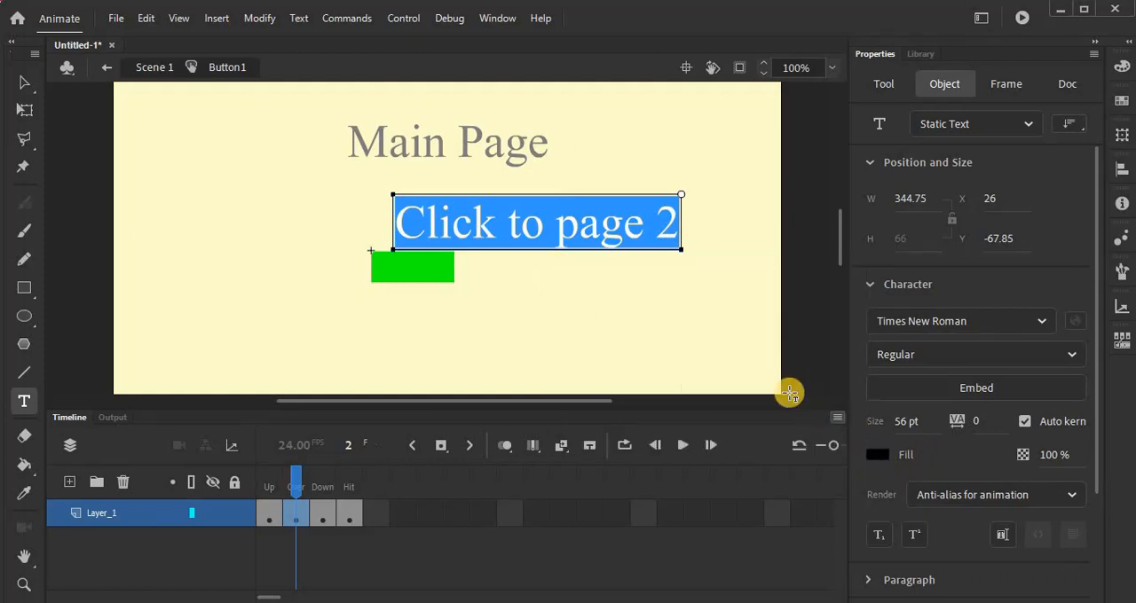
Step: Narrow the rectangle in the button's Down state to about 73 px wide, keeping it centred
click(321, 510)
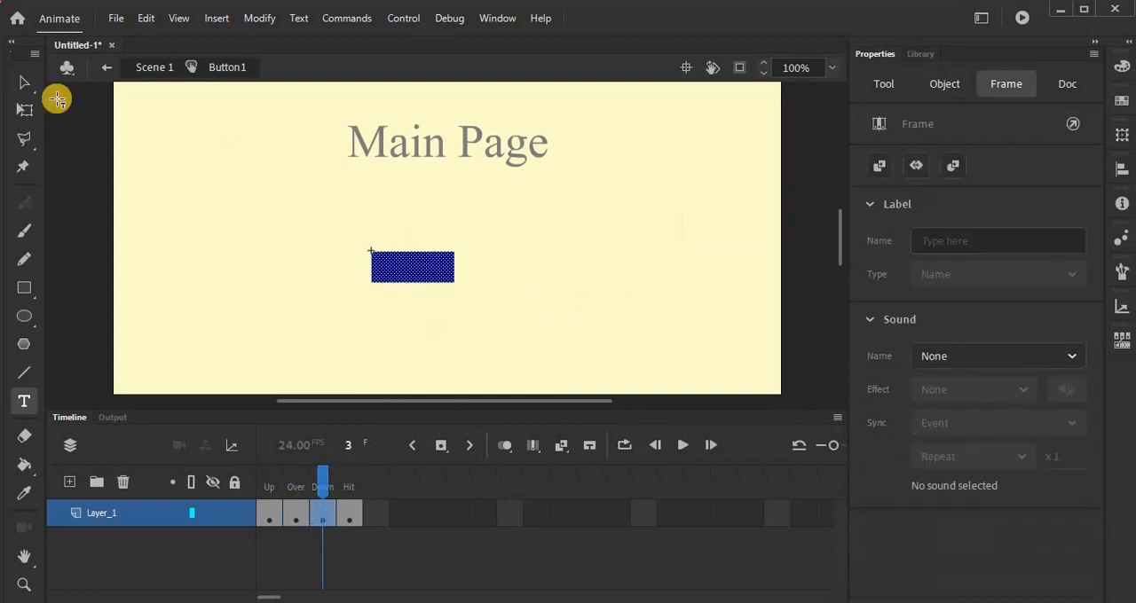
click(25, 109)
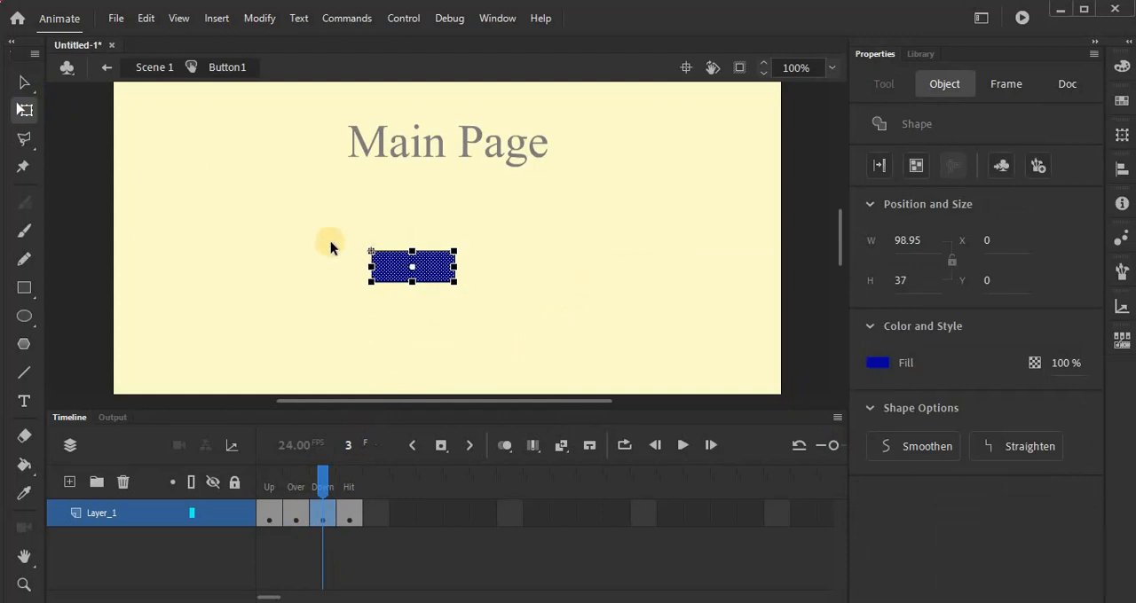
drag(378, 266, 381, 266)
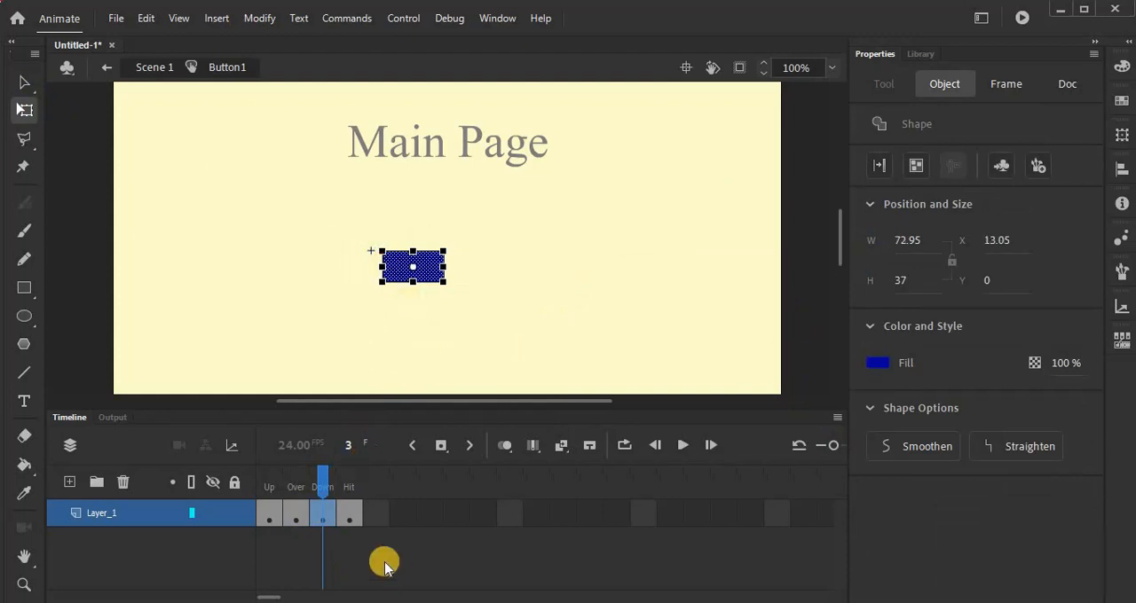
Step: Narrow the rectangle in the button's Hit state to about 59 px wide around its centre and return to Scene 1
click(349, 513)
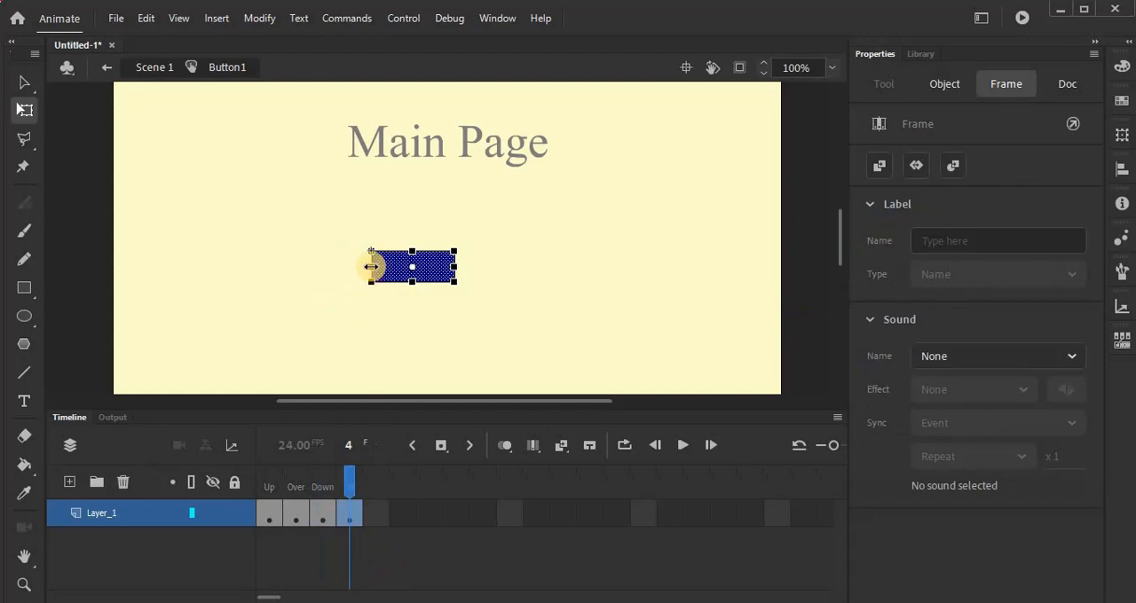
drag(371, 266, 387, 266)
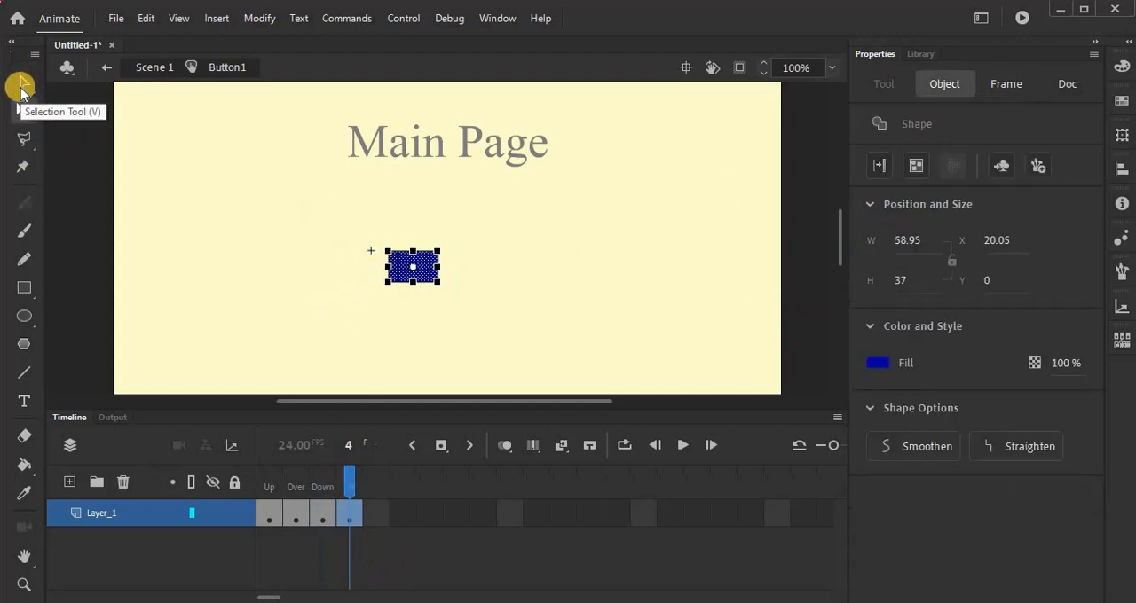
click(107, 68)
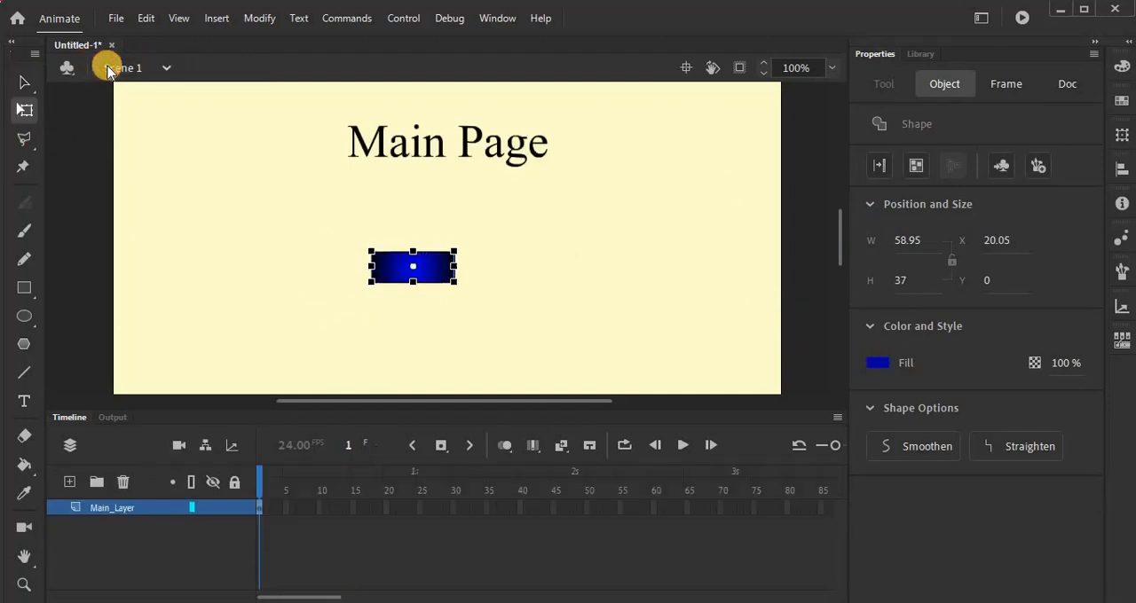
Step: Save the document as Animation in the week 10 folder, replacing the existing file
key(alt+f)
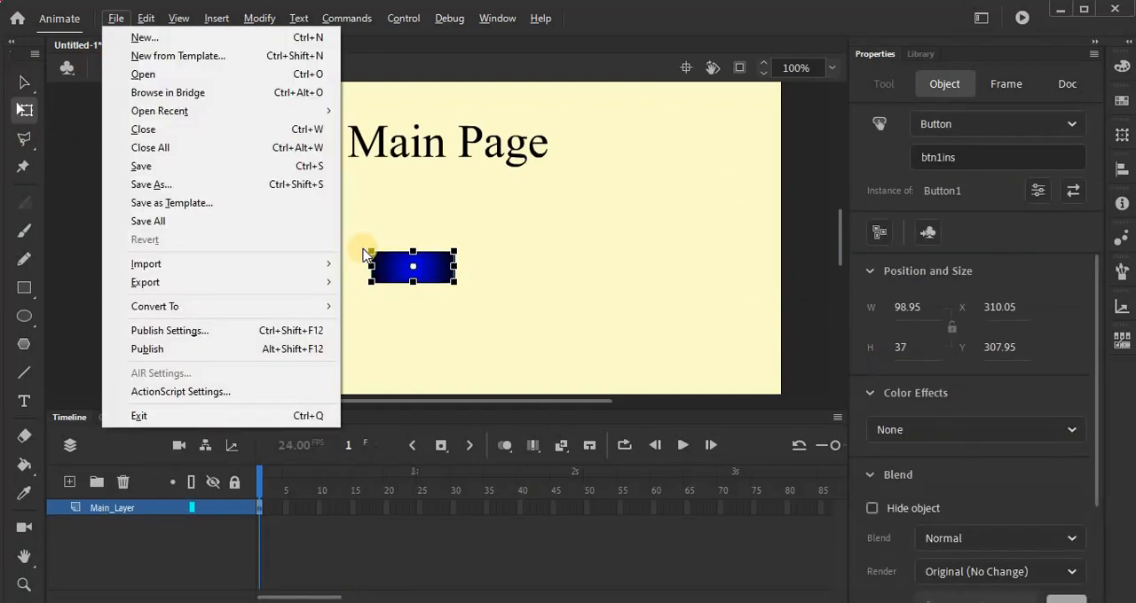
key(Escape)
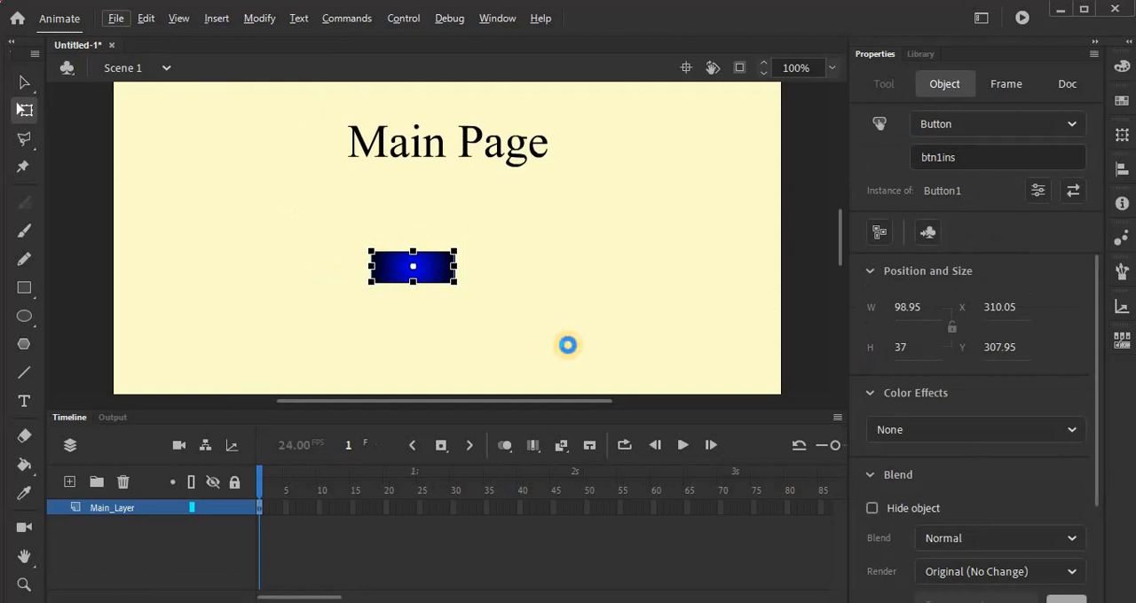
key(ctrl+s)
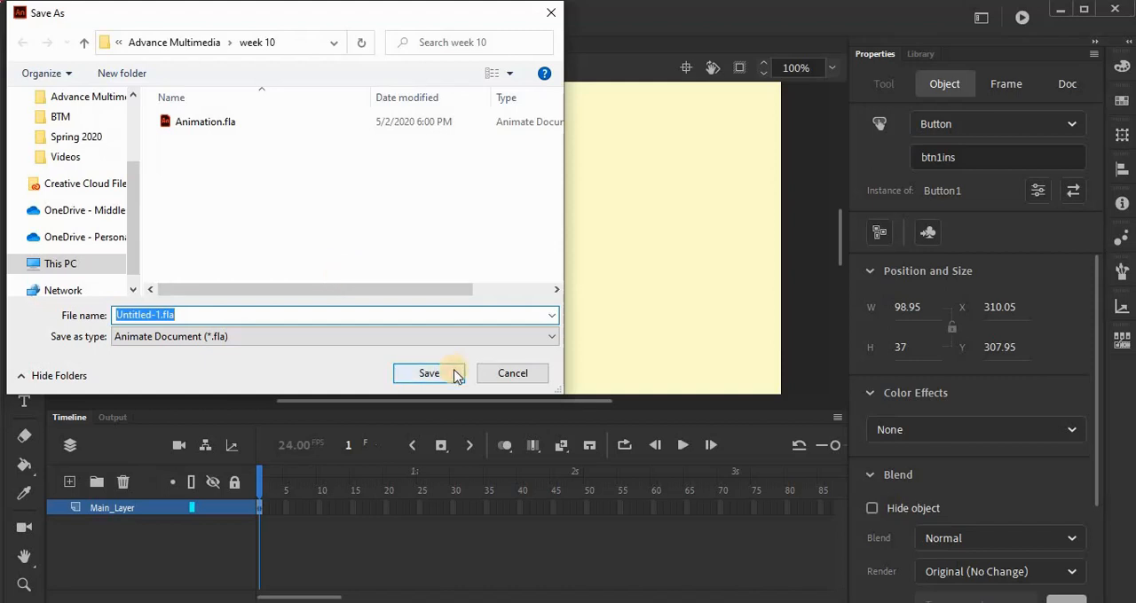
text(An)
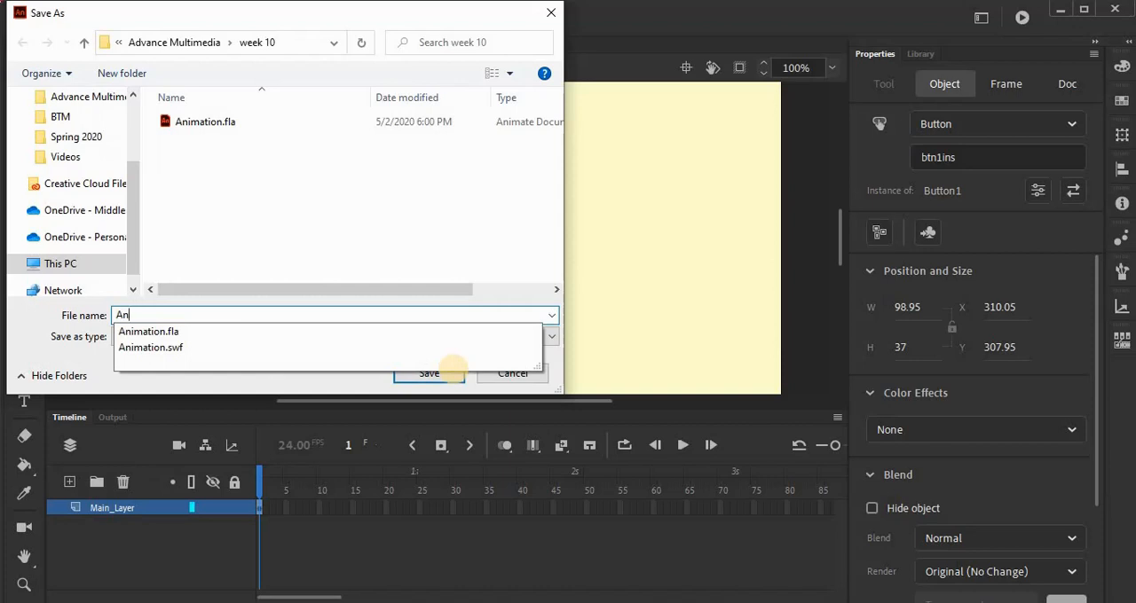
text(imation)
click(456, 375)
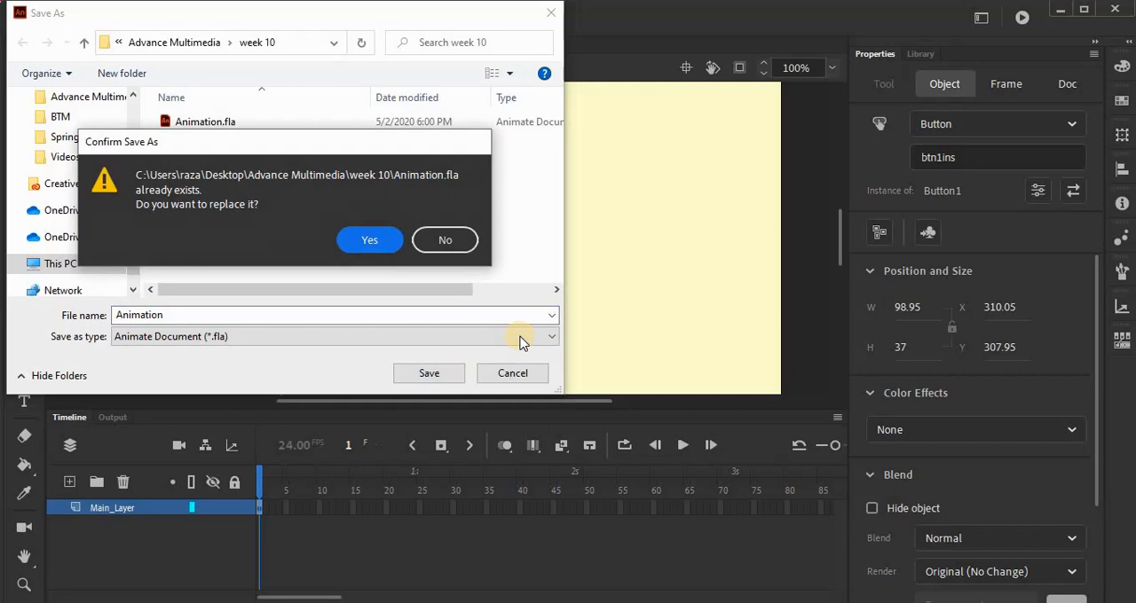
click(382, 241)
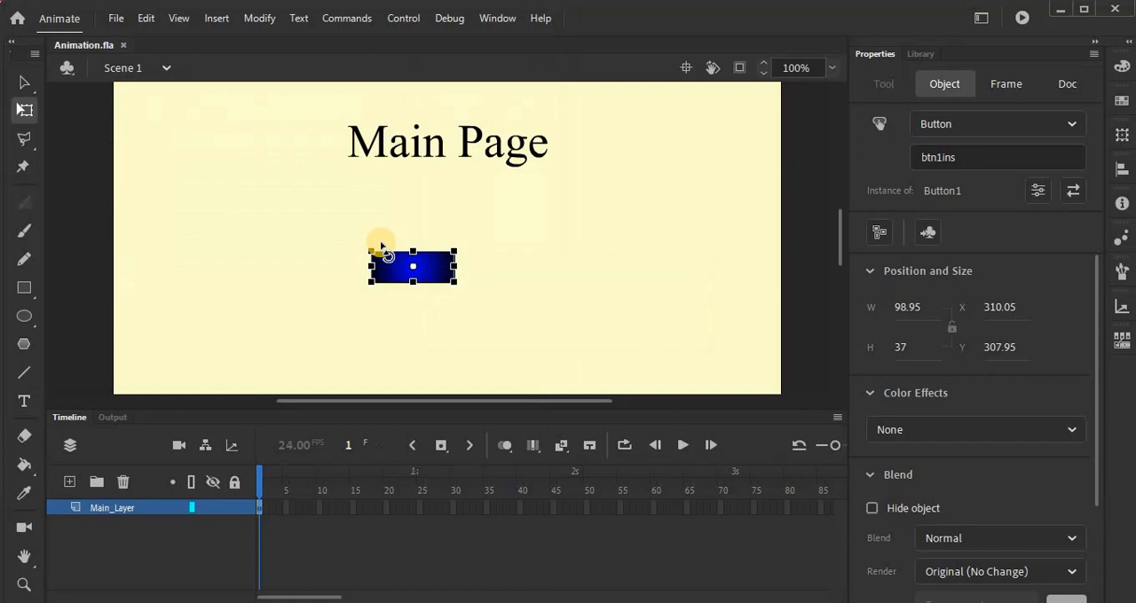
Step: Test the movie, try the button on the main page, and close the preview
key(ctrl+Return)
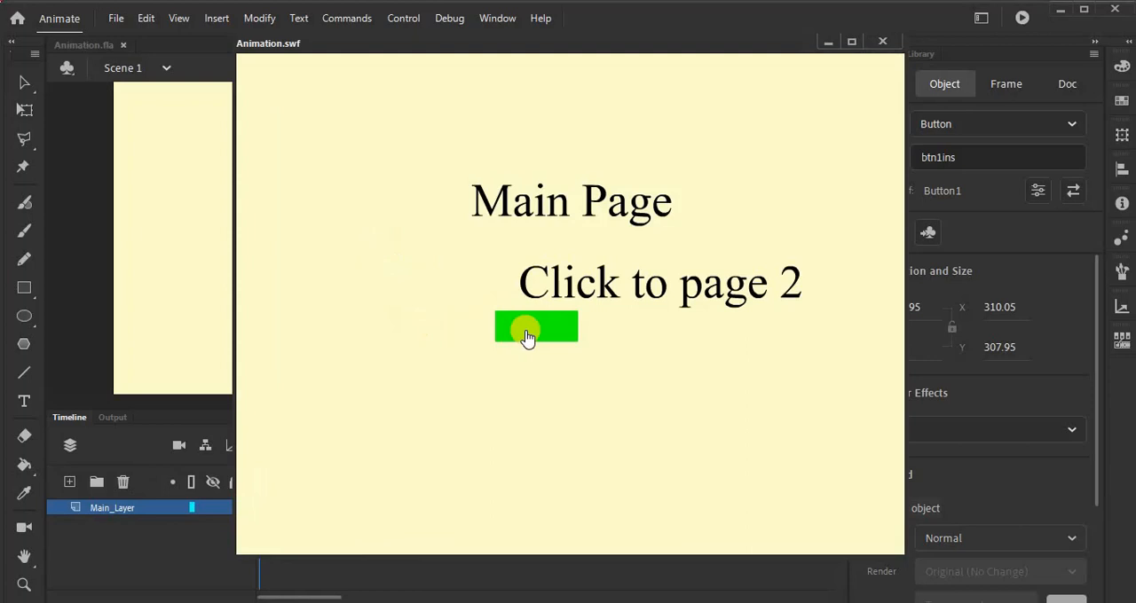
click(527, 333)
click(885, 41)
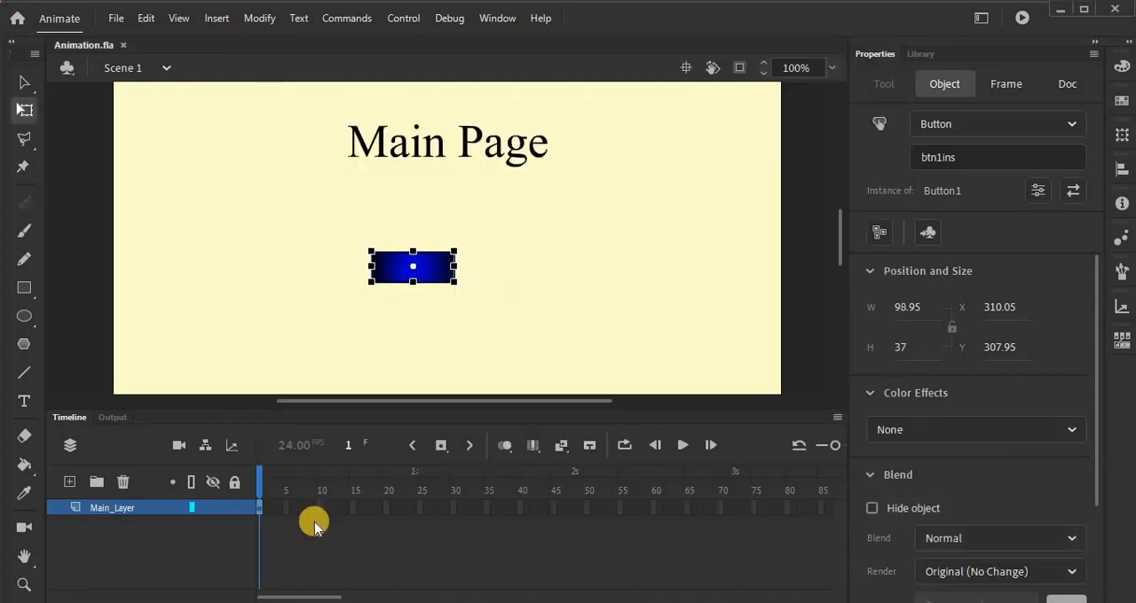
Step: Insert a keyframe at frame 5 of Main_Layer
click(286, 510)
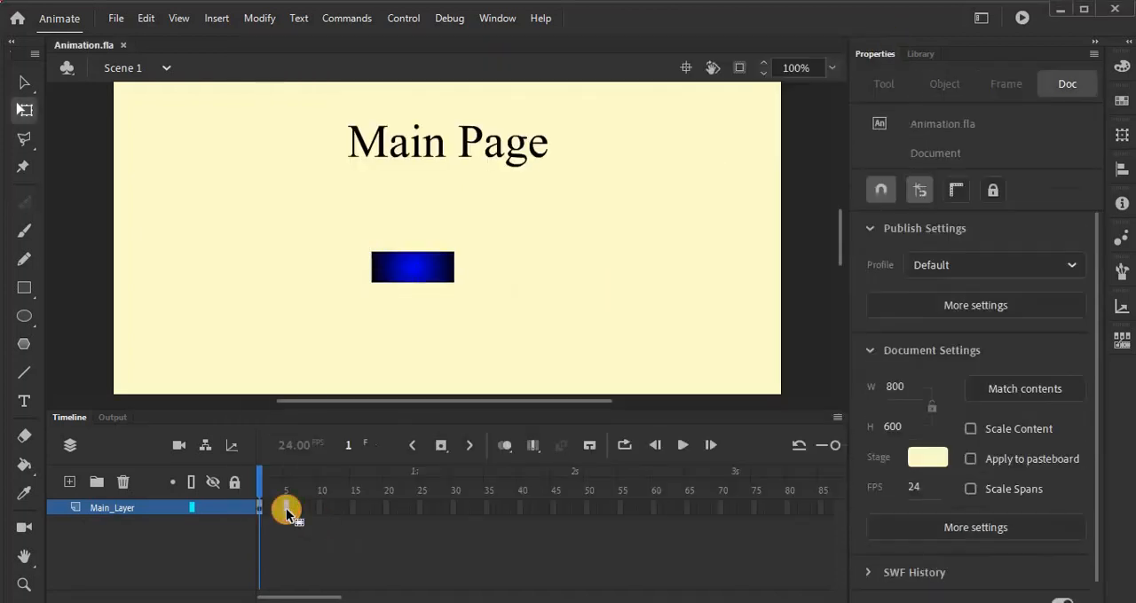
right_click(286, 508)
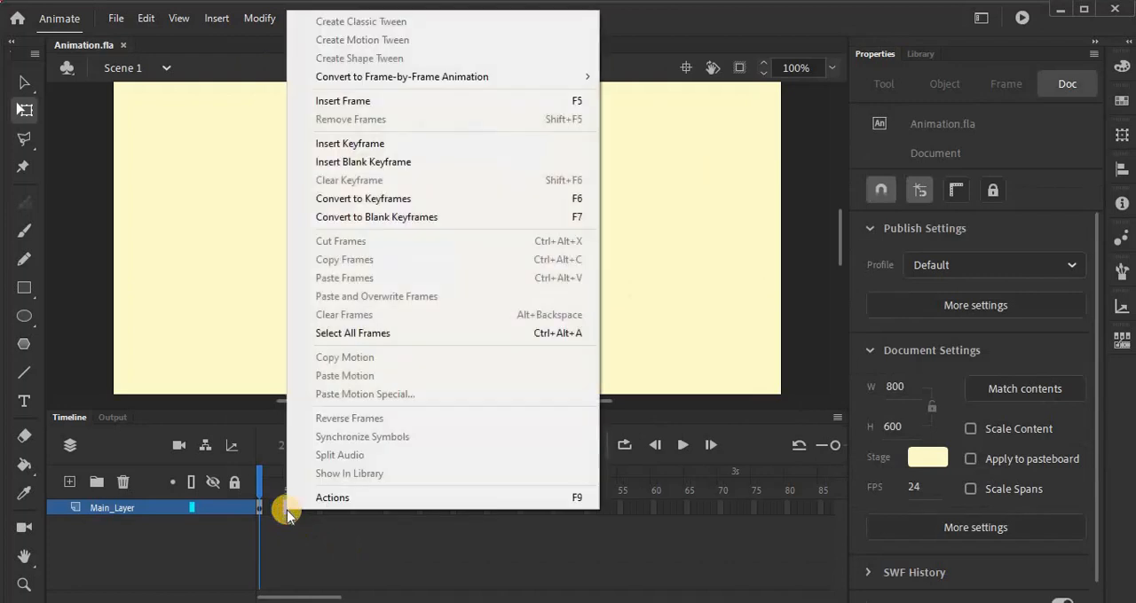
click(393, 145)
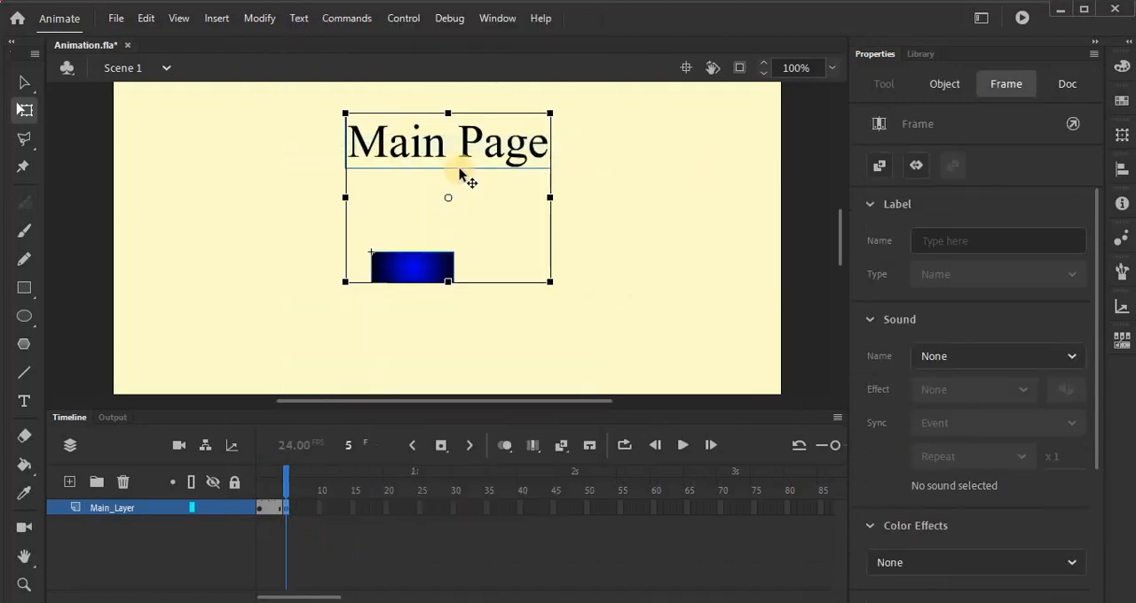
Step: Replace the "Main Page" title text in frame 5 with "Page 2"
double_click(460, 133)
double_click(477, 142)
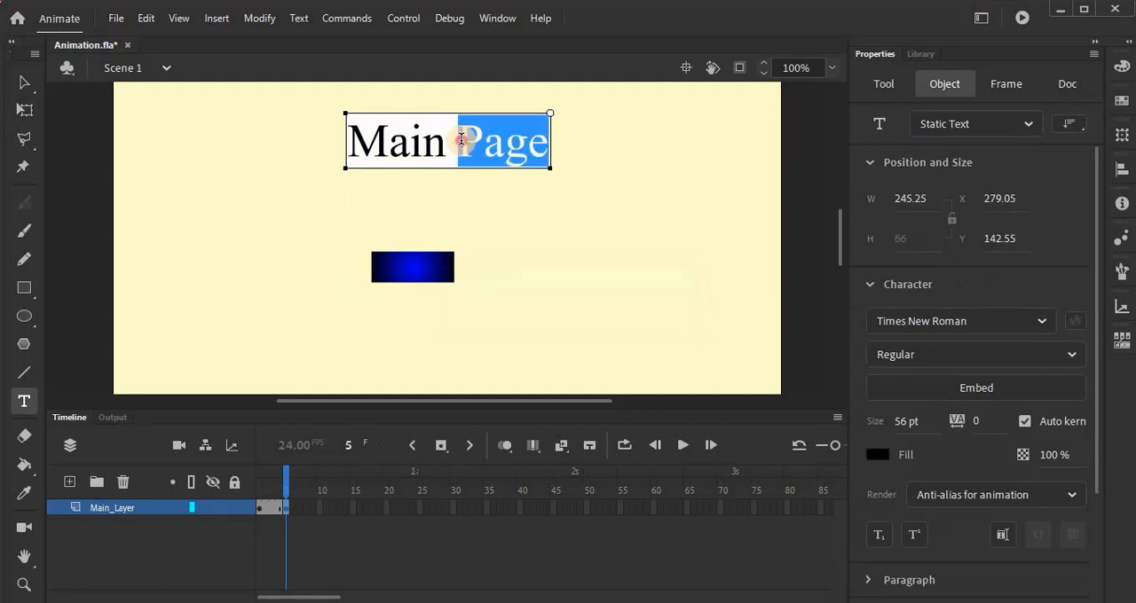
click(458, 142)
double_click(486, 139)
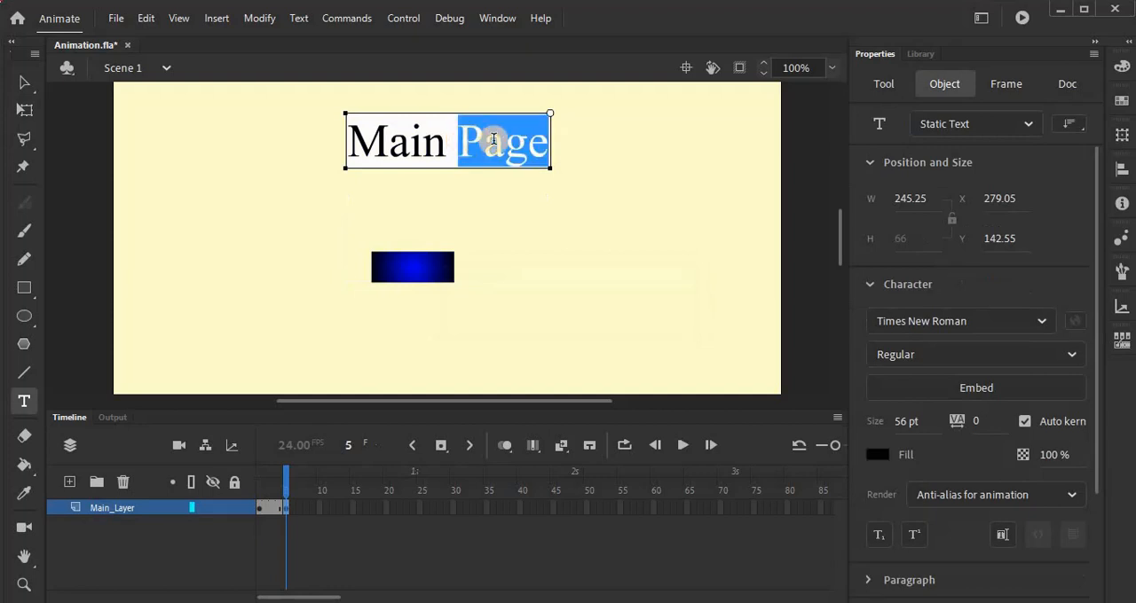
key(BackSpace)
key(BackSpace)
key(BackSpace)
key(BackSpace)
key(BackSpace)
key(BackSpace)
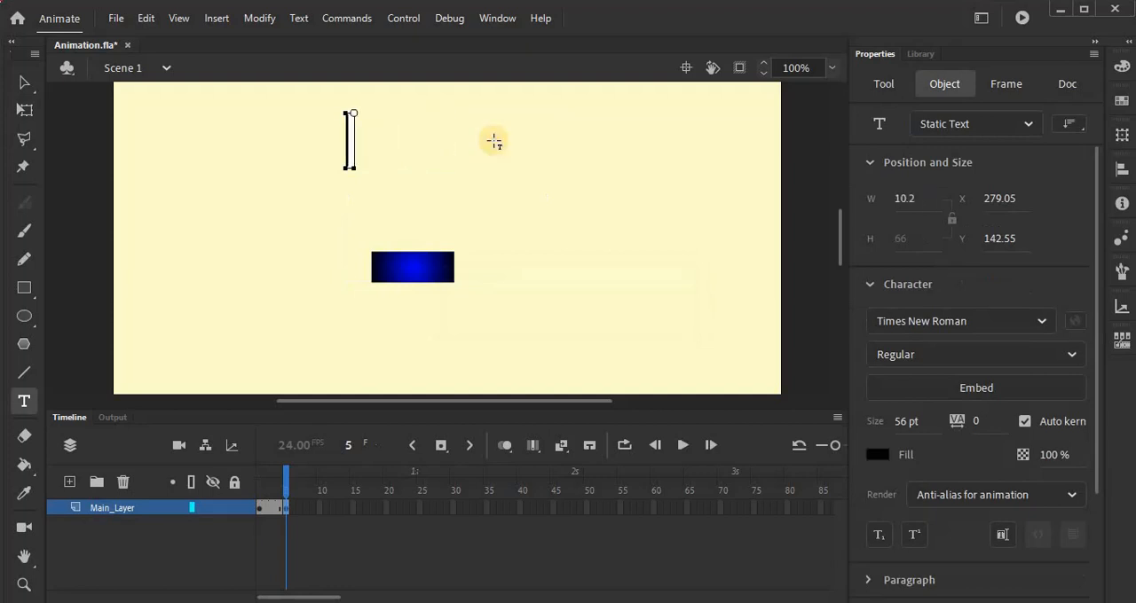
text(Page 2)
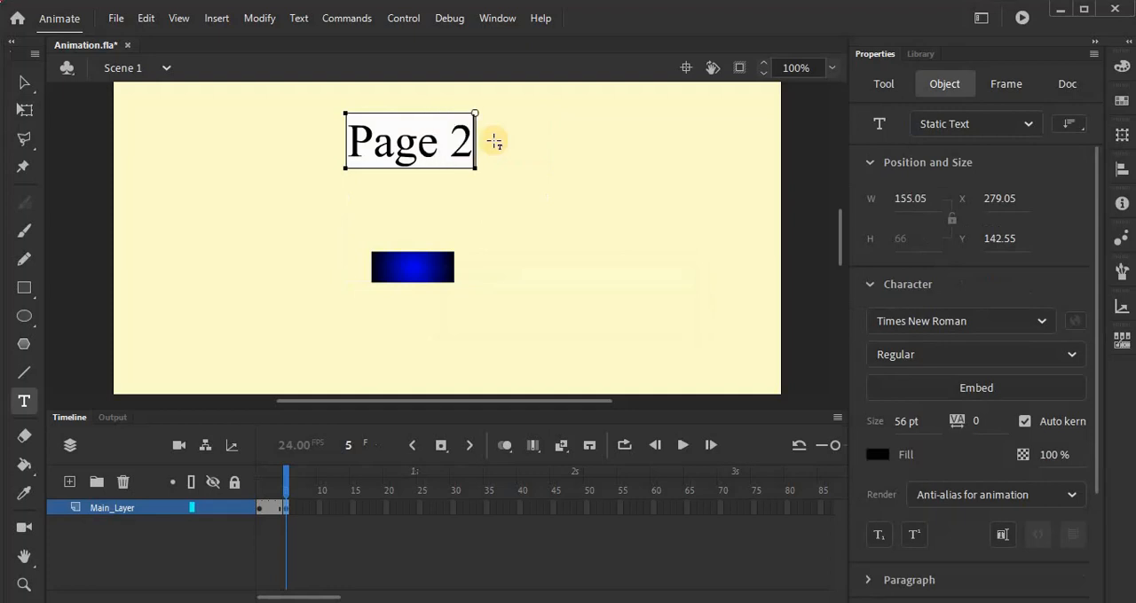
click(267, 530)
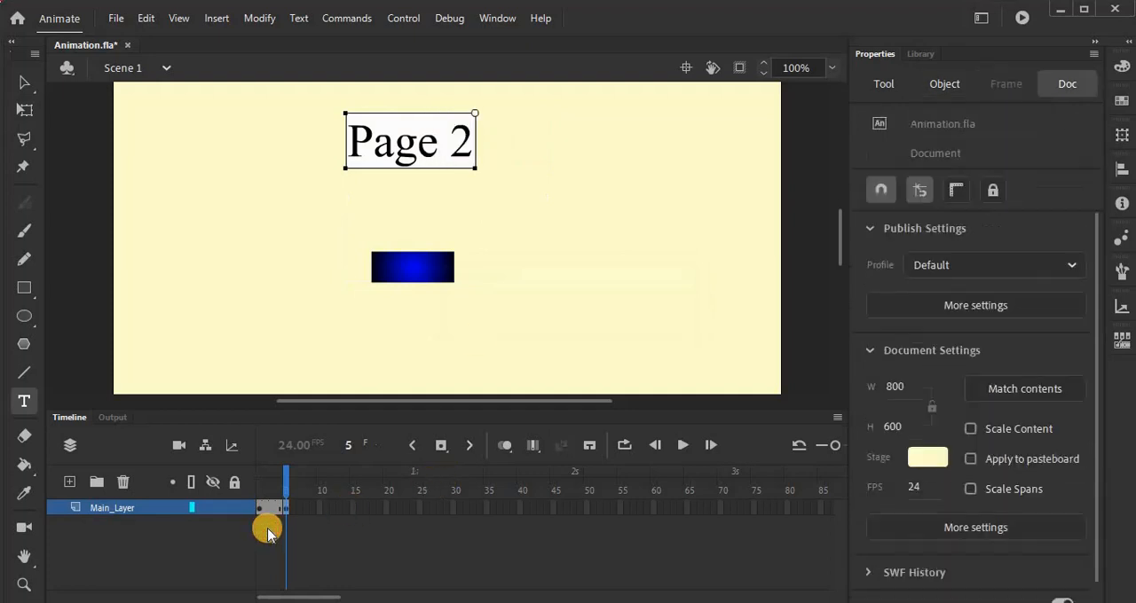
Step: Test the movie with its two pages, close the preview, and save the document
key(ctrl+Return)
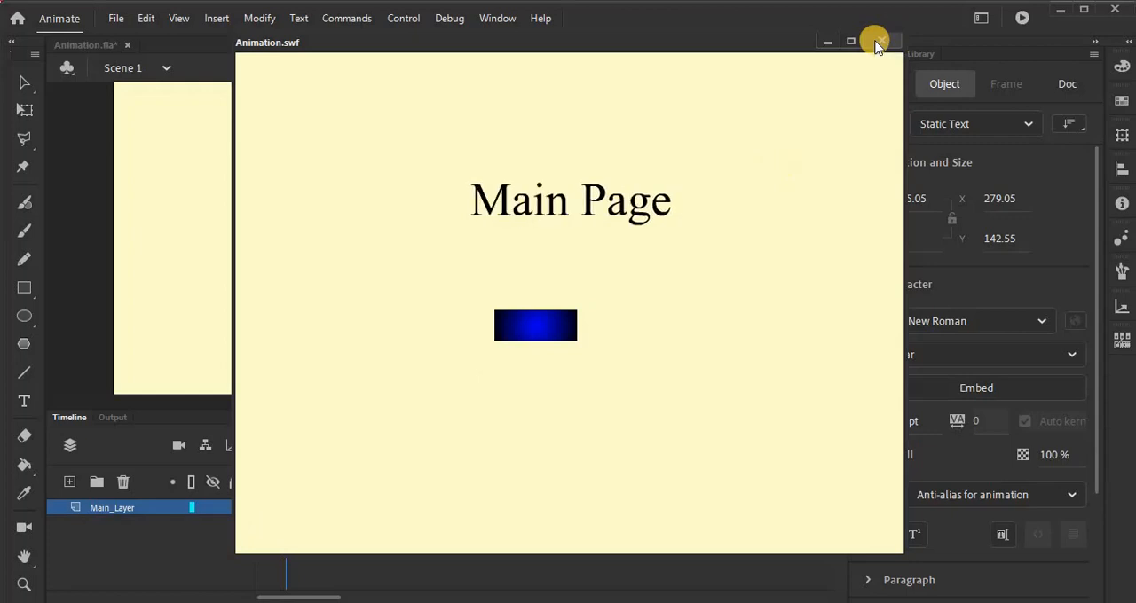
click(876, 42)
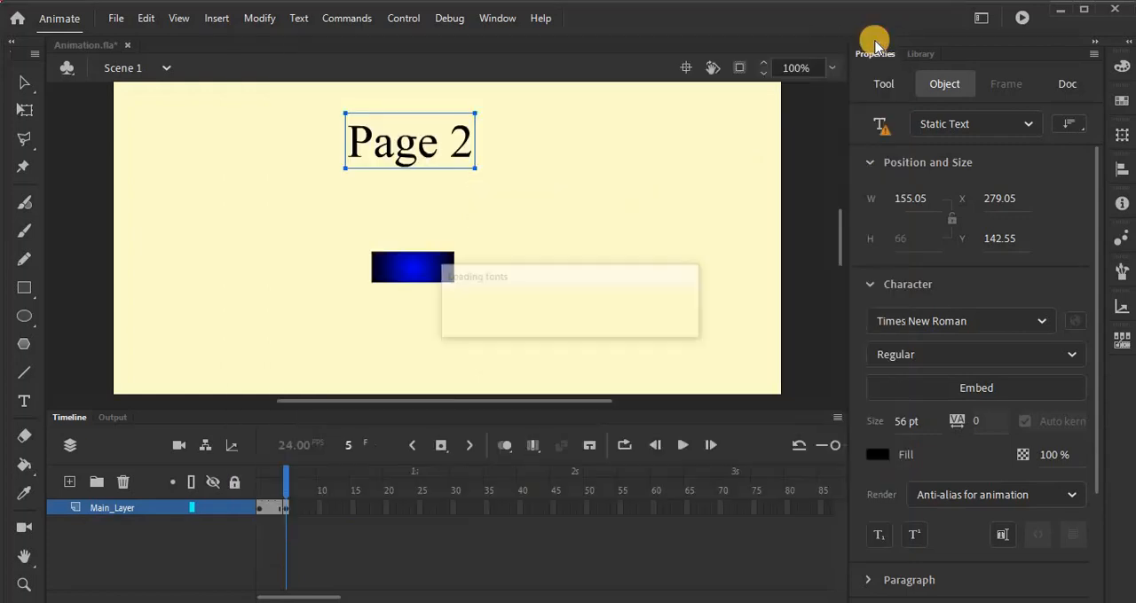
key(ctrl+s)
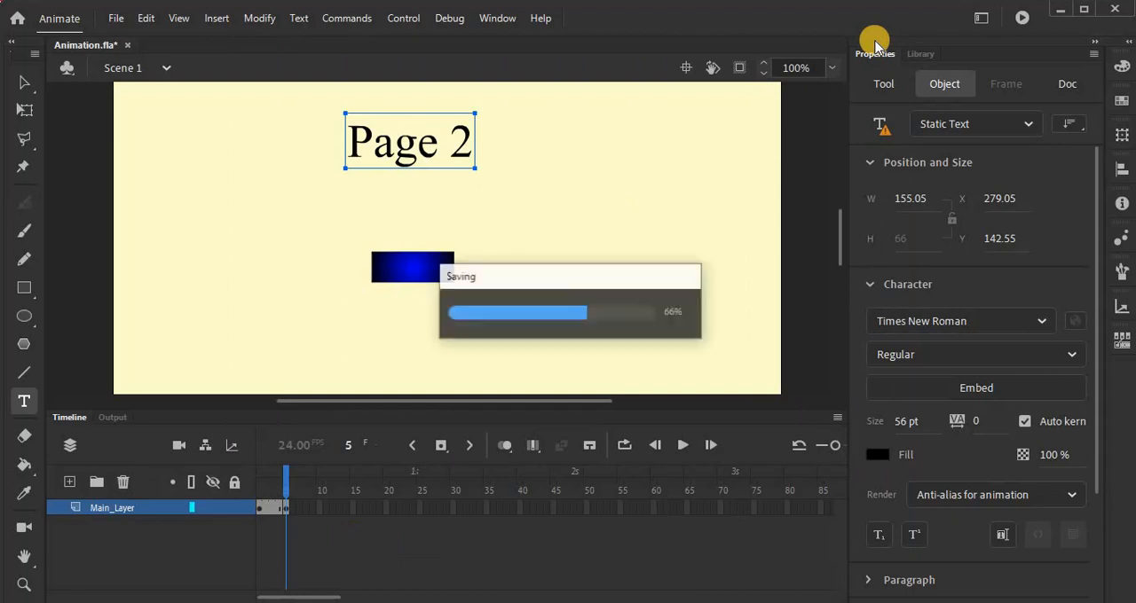
Step: Open the Actions for frame 1 of Main_Layer and add the script stop();
click(259, 512)
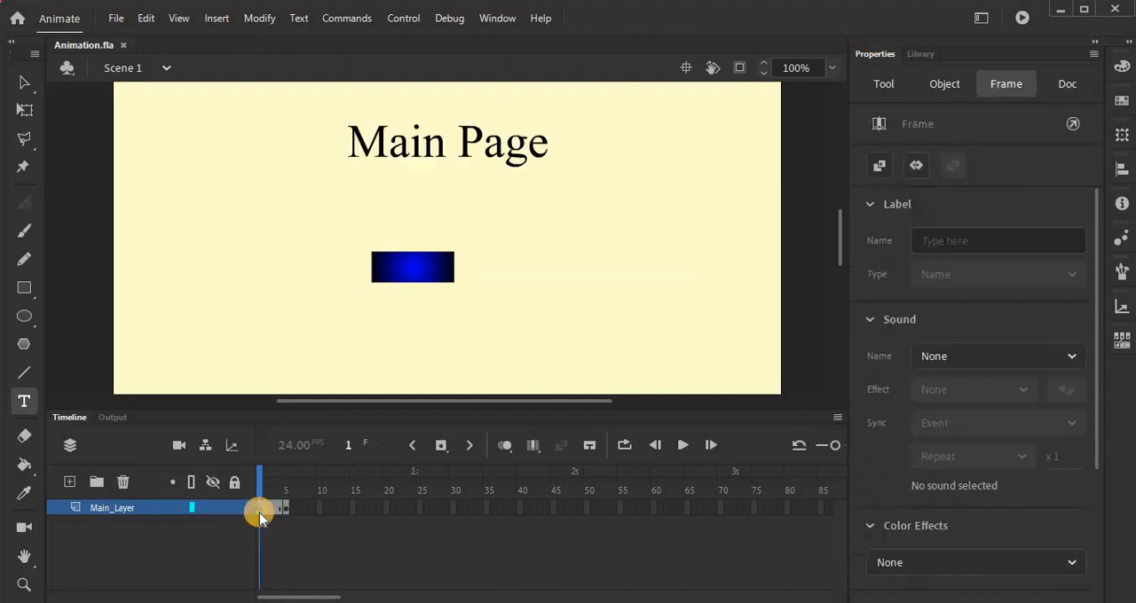
right_click(259, 508)
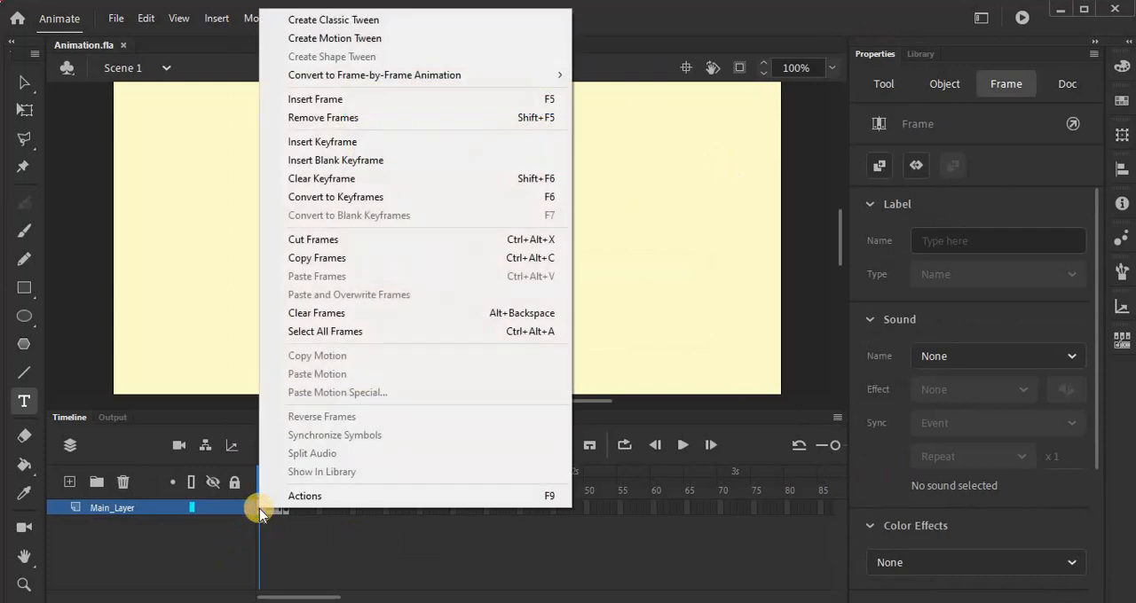
click(334, 504)
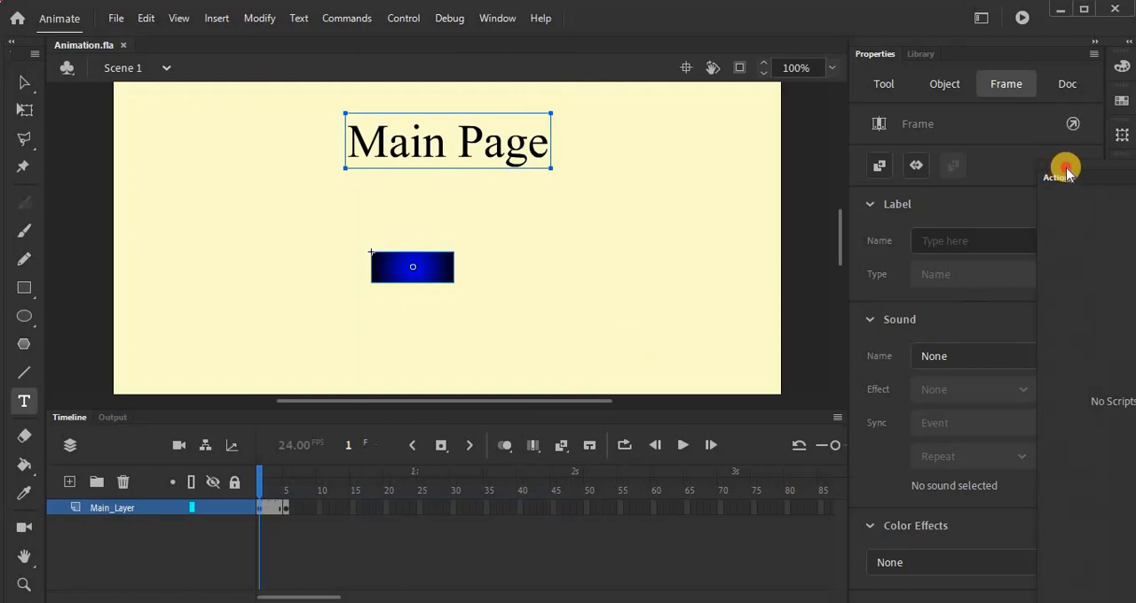
drag(1061, 168, 494, 160)
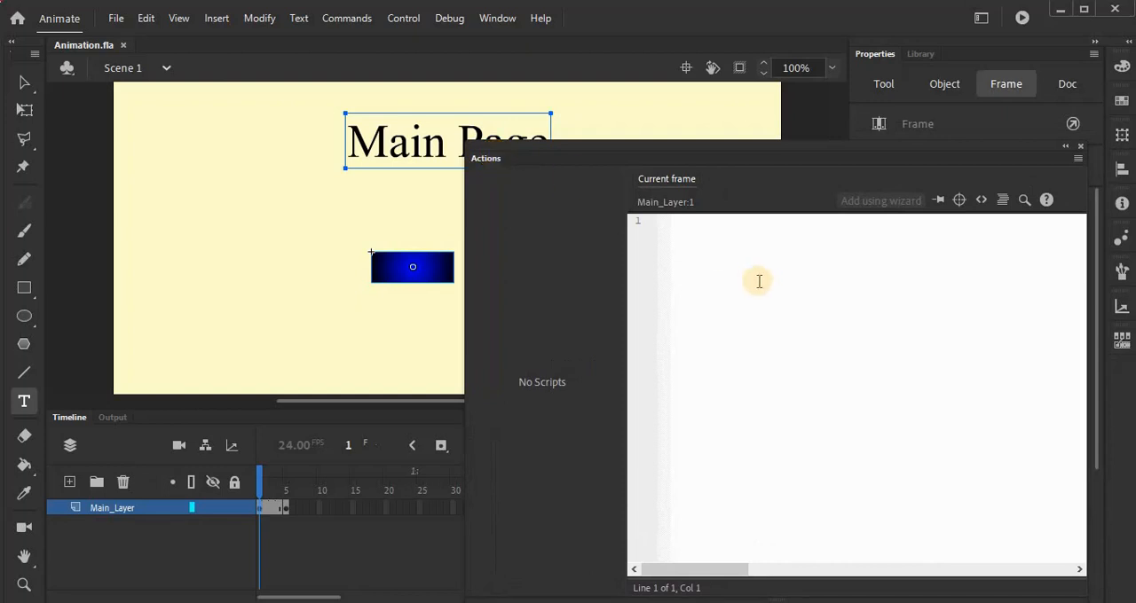
click(732, 229)
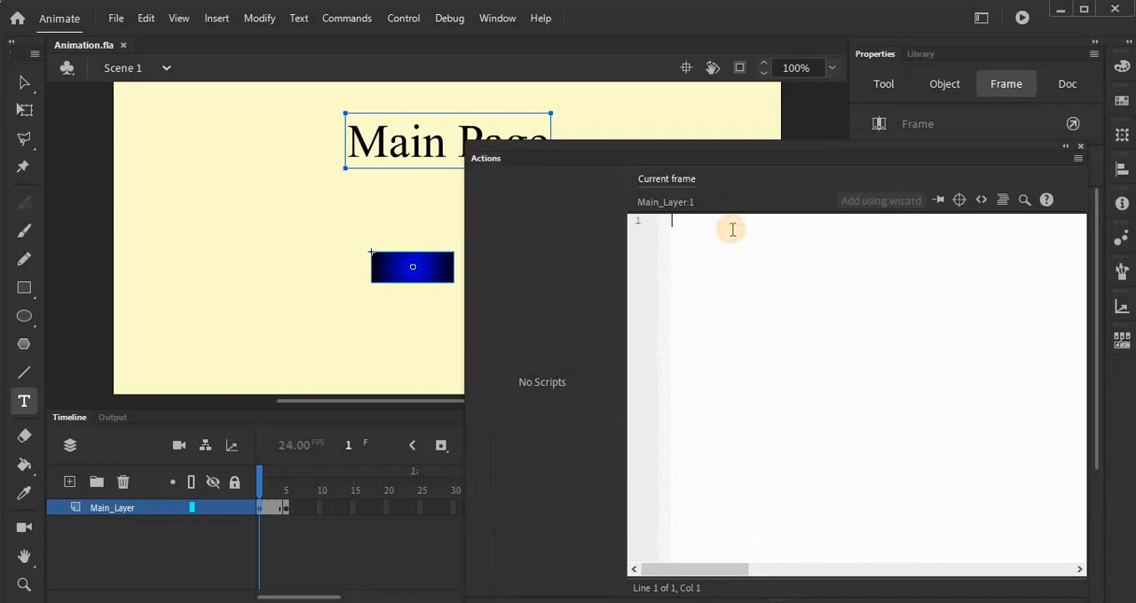
text(sto)
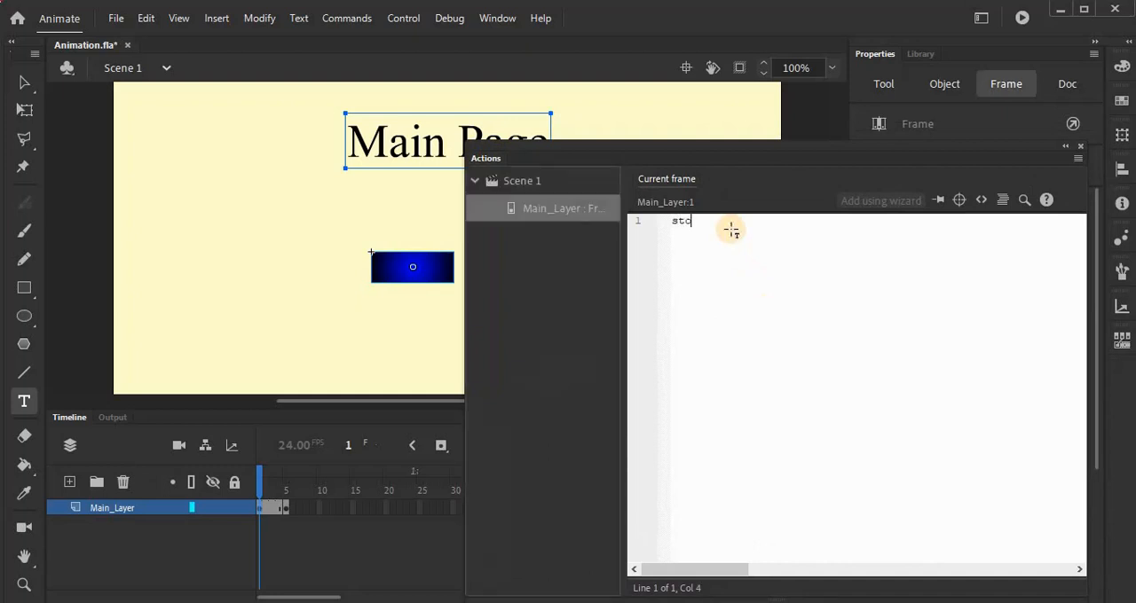
text(p();)
Step: Add the script stop(); to frame 5 of Main_Layer and clear the selection on the stage
click(285, 509)
click(722, 230)
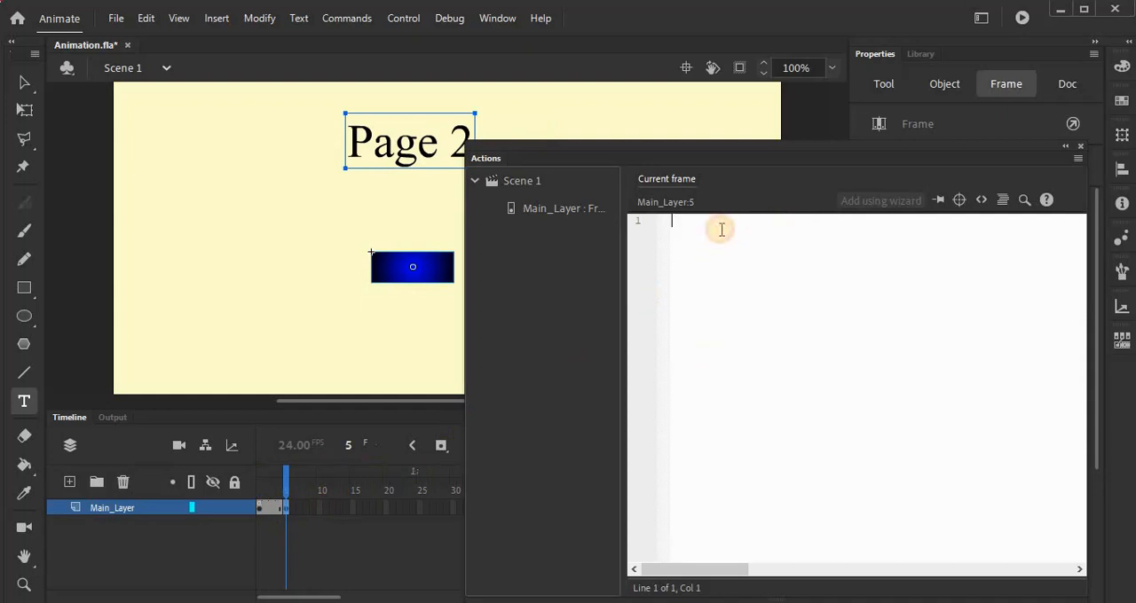
text(stop)
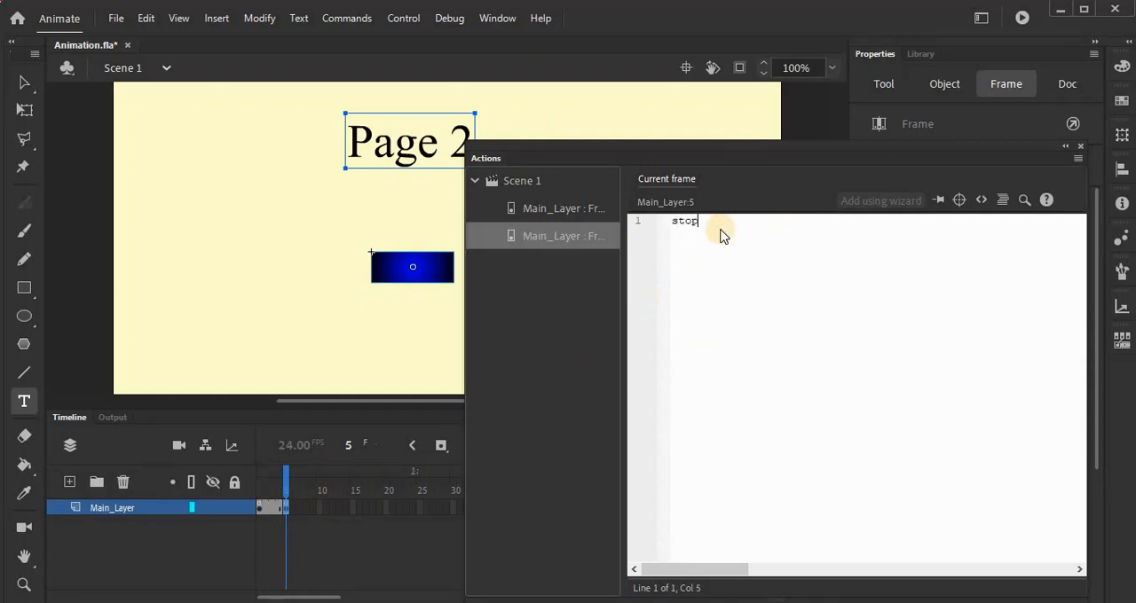
text(();)
click(372, 540)
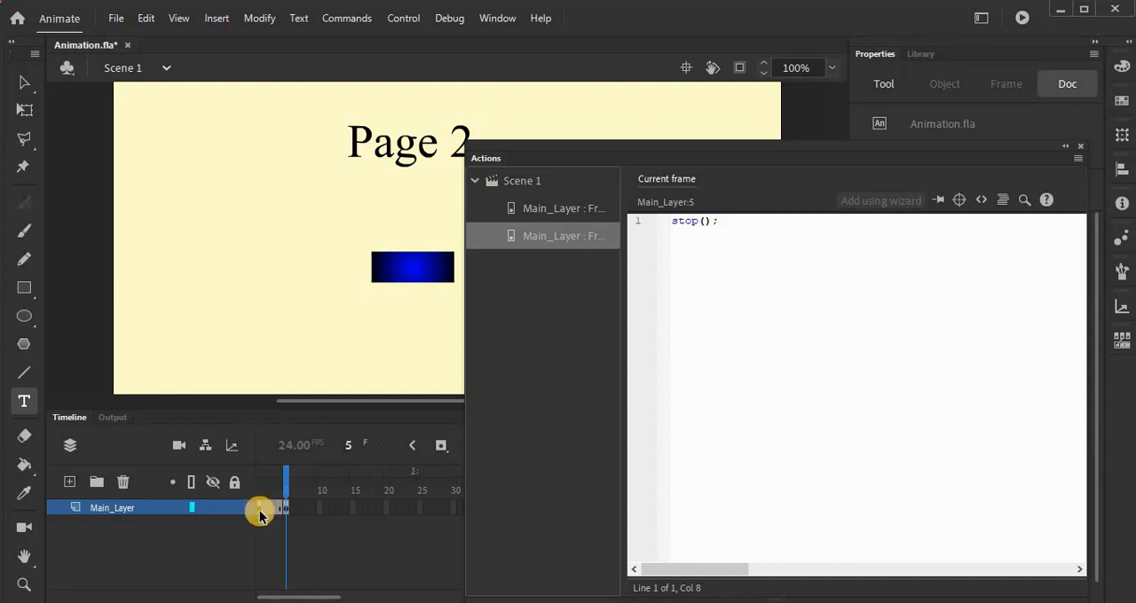
click(312, 372)
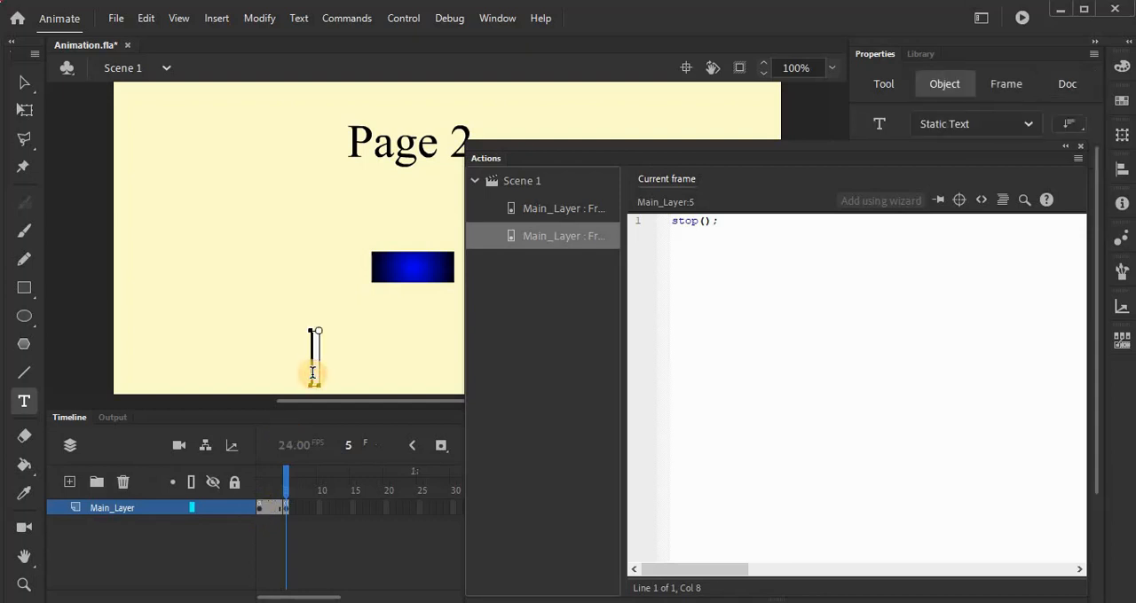
key(Escape)
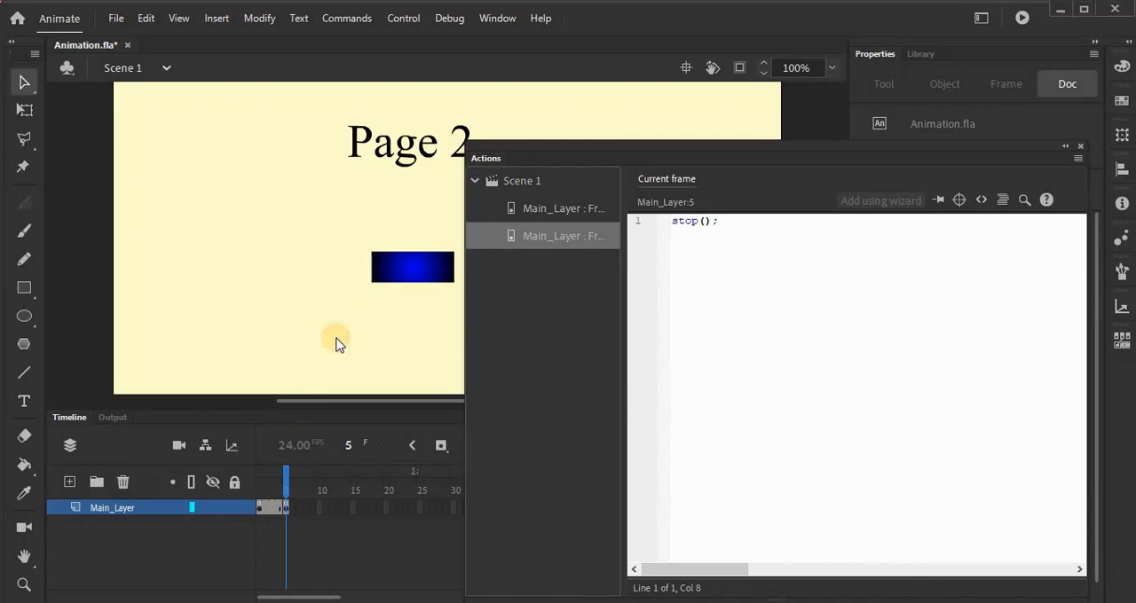
Step: Test the movie, try the button on the main page, and close the preview
key(ctrl+Return)
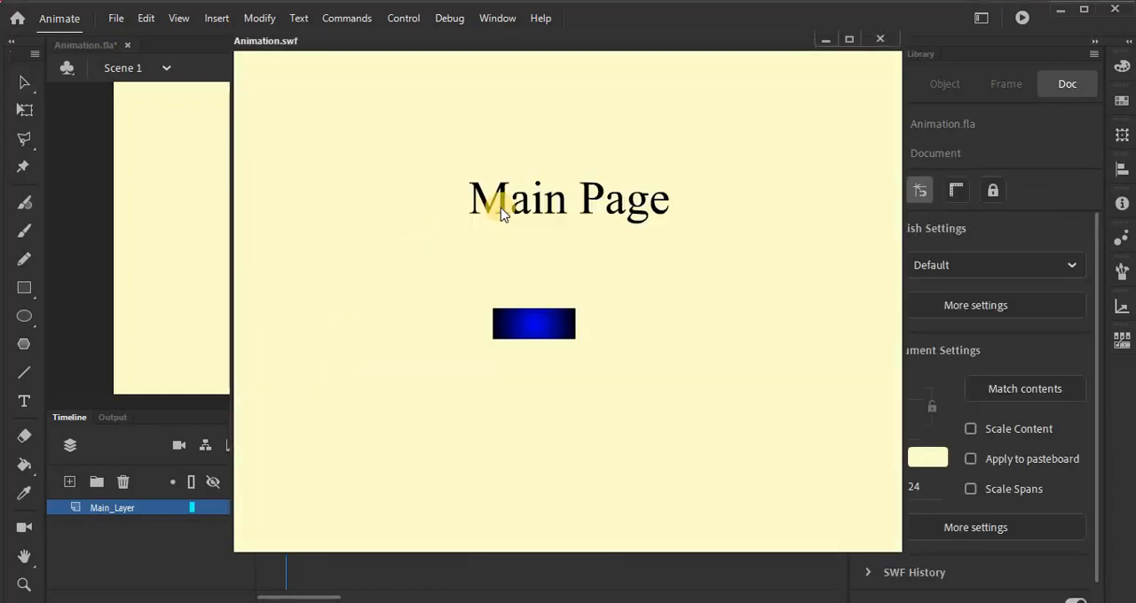
click(532, 328)
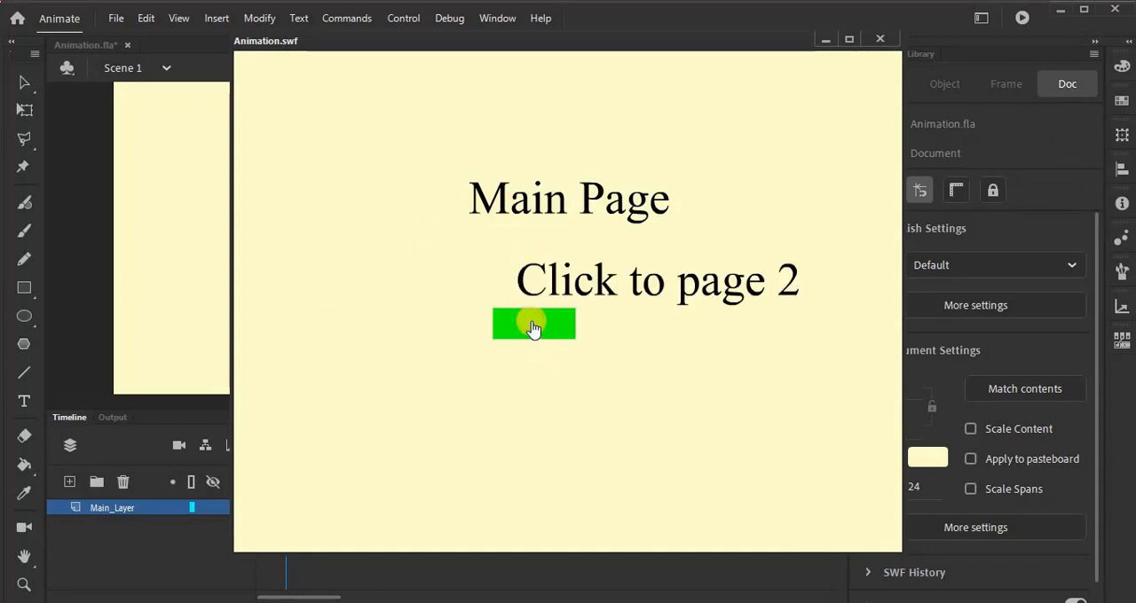
click(872, 39)
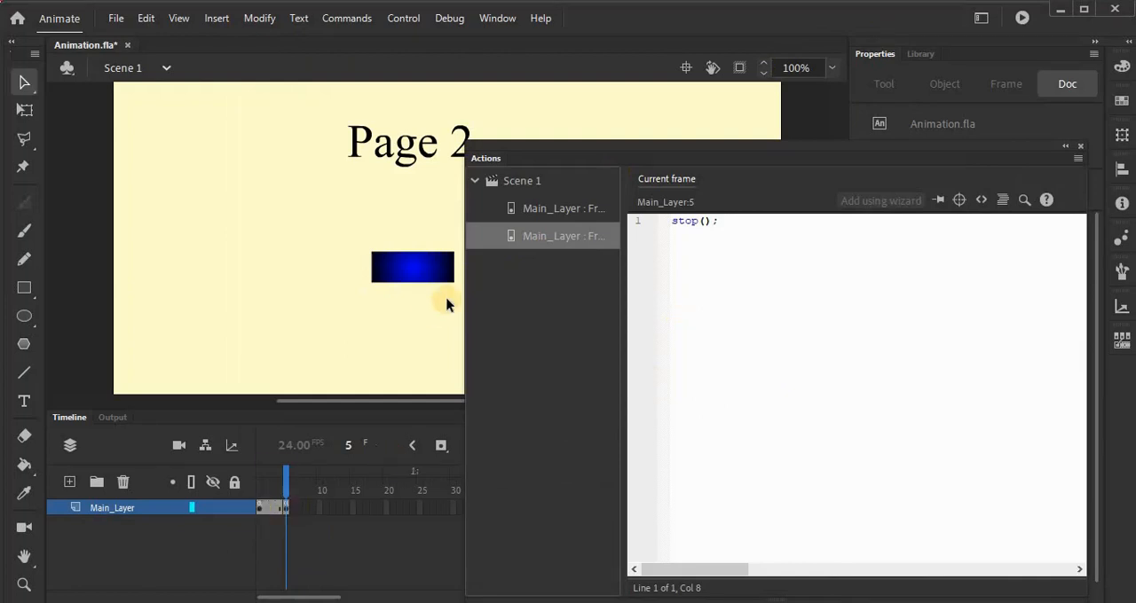
Step: Open the Code Snippets and expand the Timeline Navigation category under ActionScript
click(982, 202)
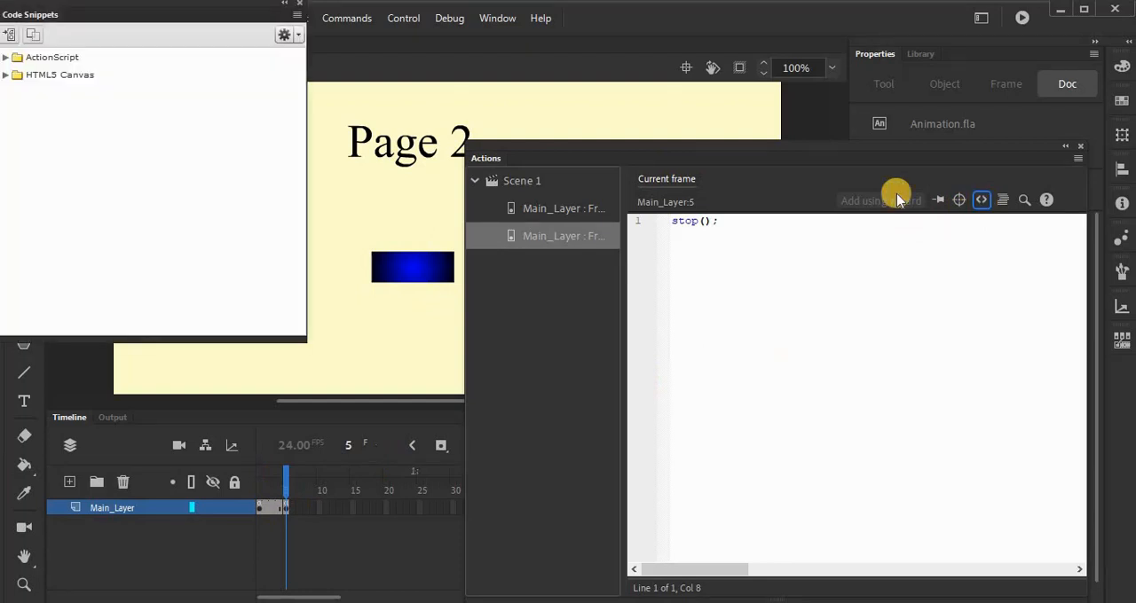
click(4, 58)
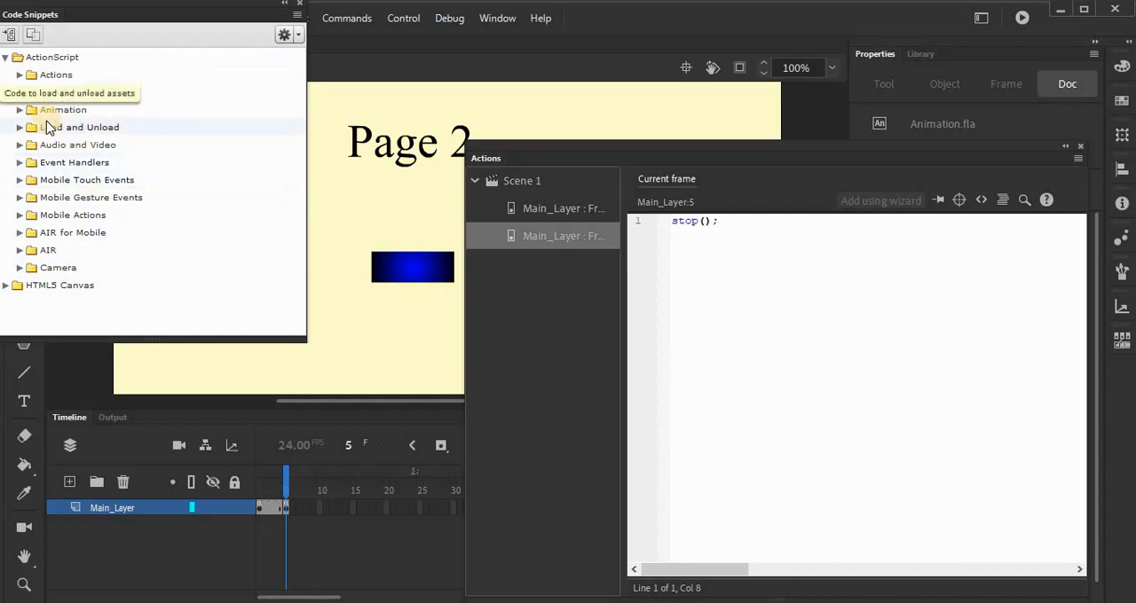
click(18, 95)
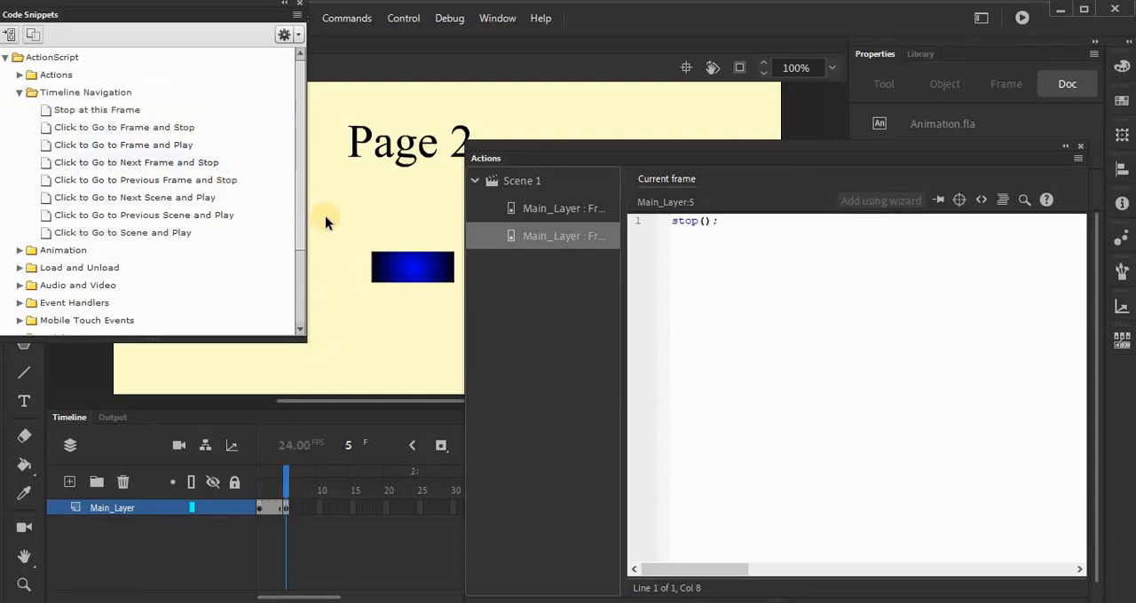
Step: Apply the "Click to Go to Frame and Stop" snippet to the button on frame 5
click(392, 269)
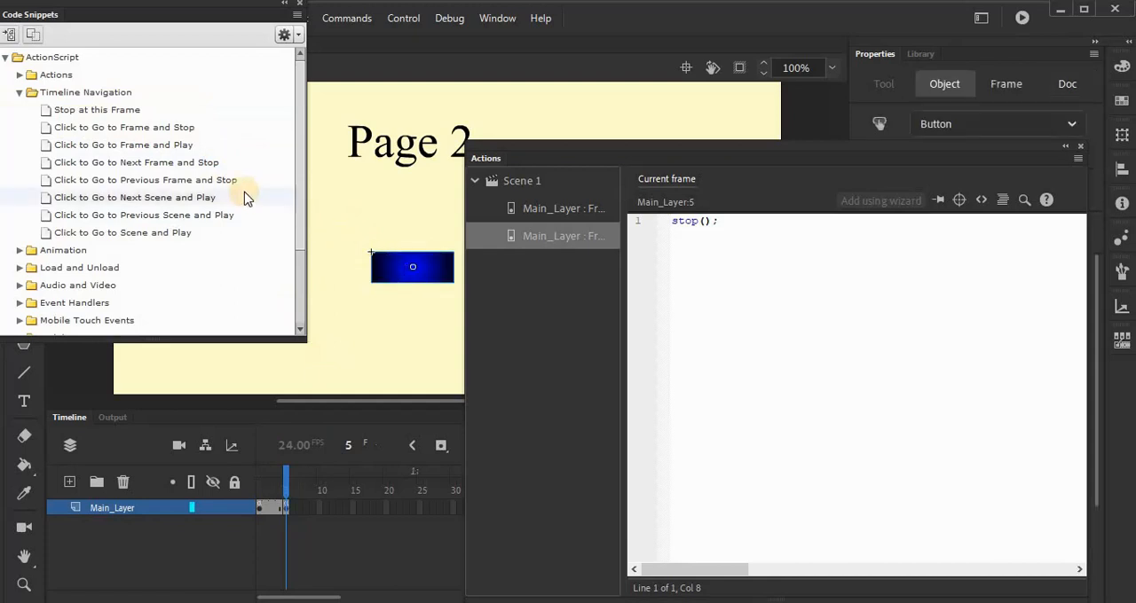
click(172, 138)
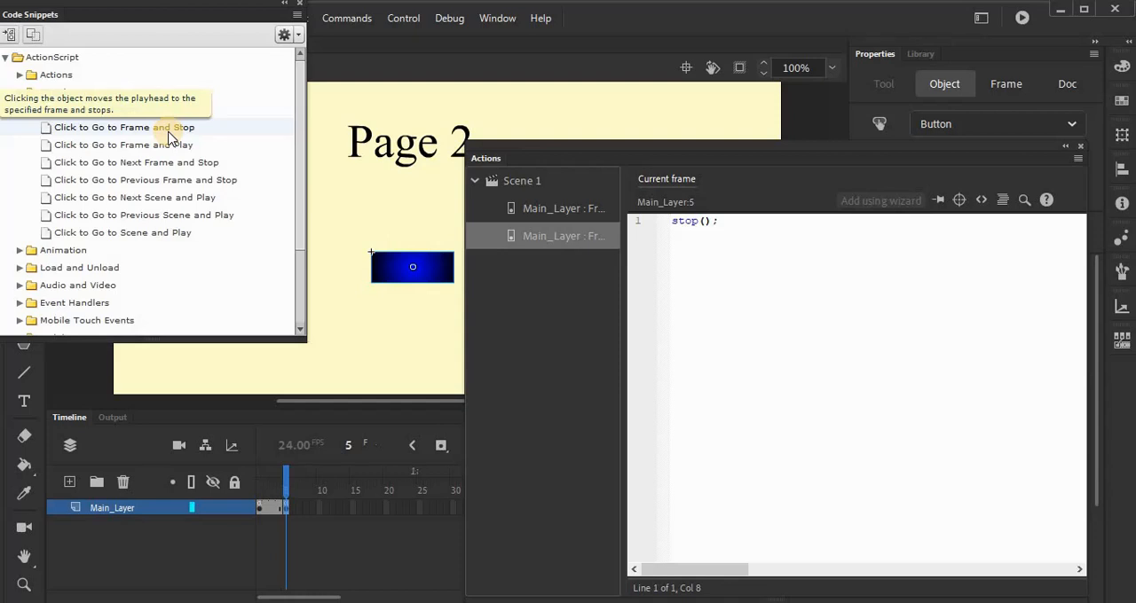
double_click(171, 138)
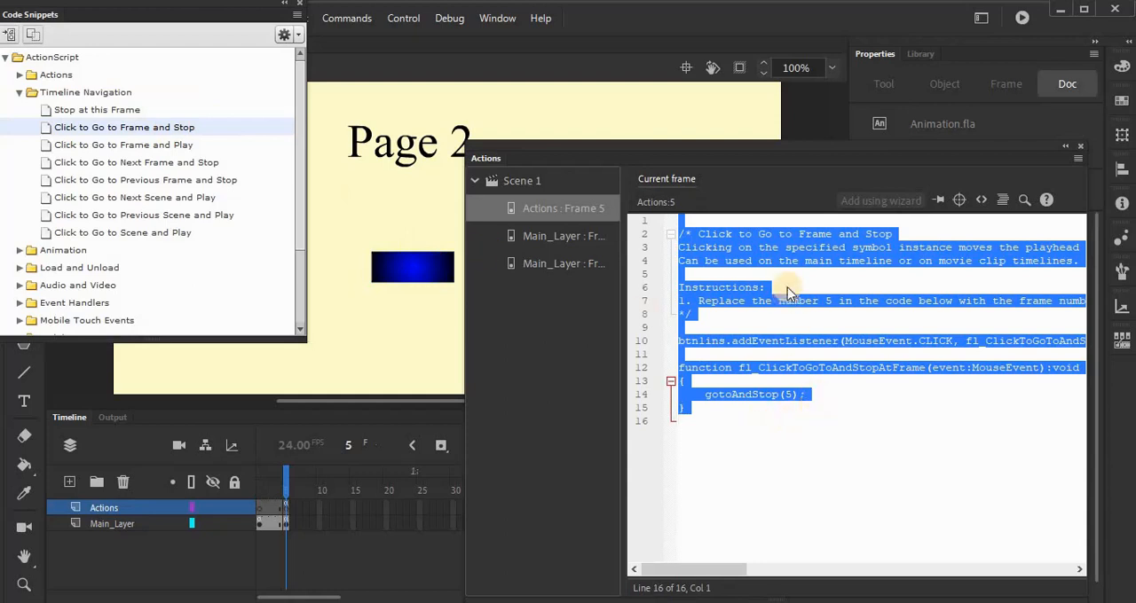
Step: Examine the inserted snippet's comment block, the button instance name, and the frame number in gotoAndStop
click(701, 314)
drag(701, 314, 680, 233)
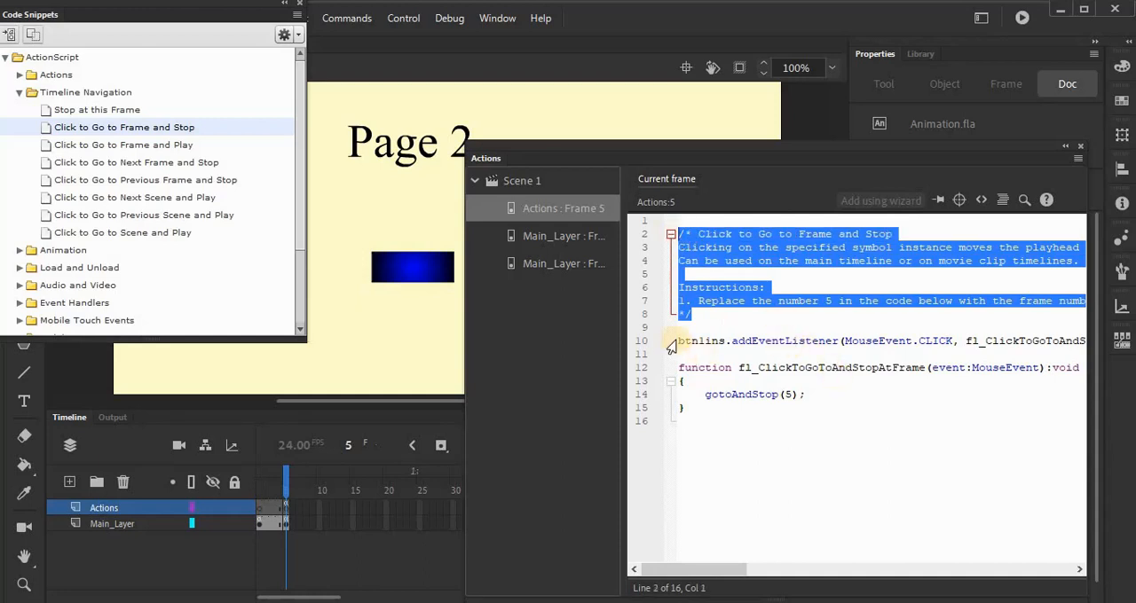
drag(683, 340, 701, 348)
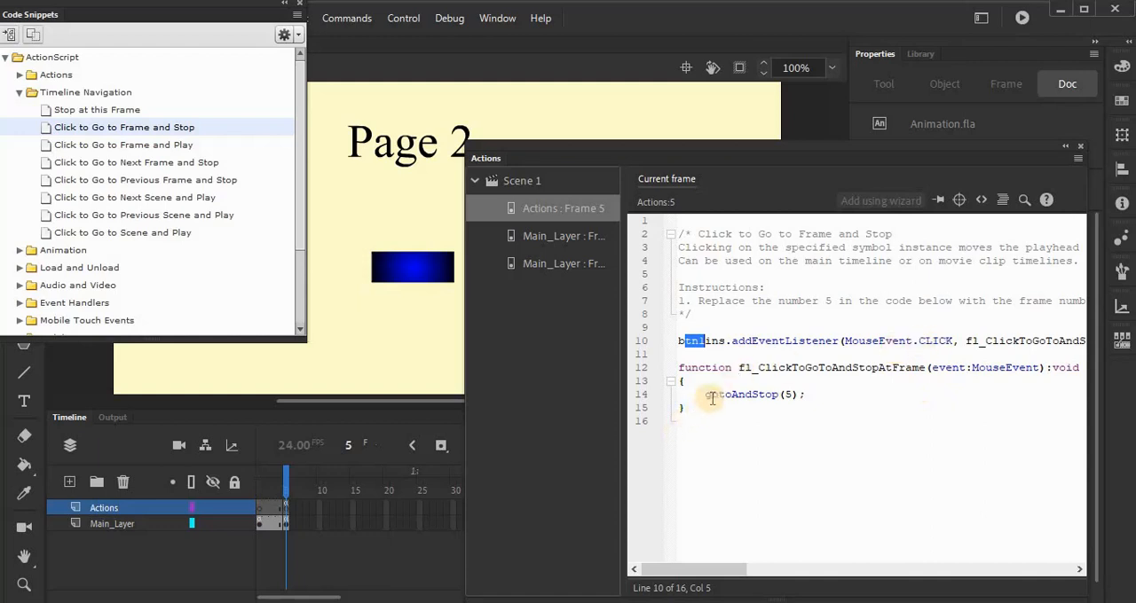
drag(706, 396, 785, 394)
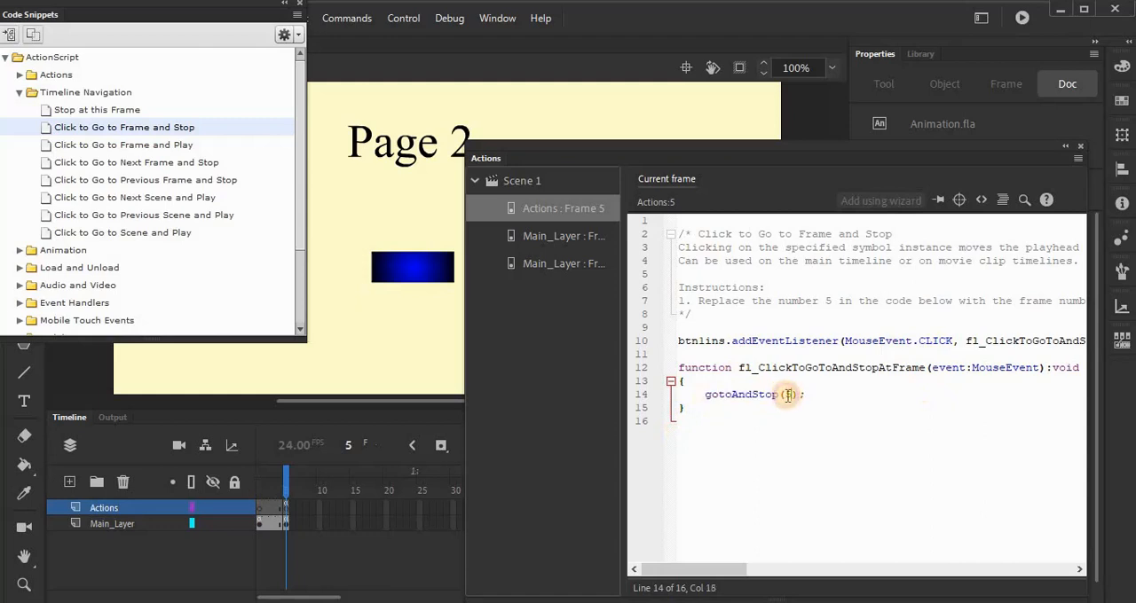
double_click(787, 394)
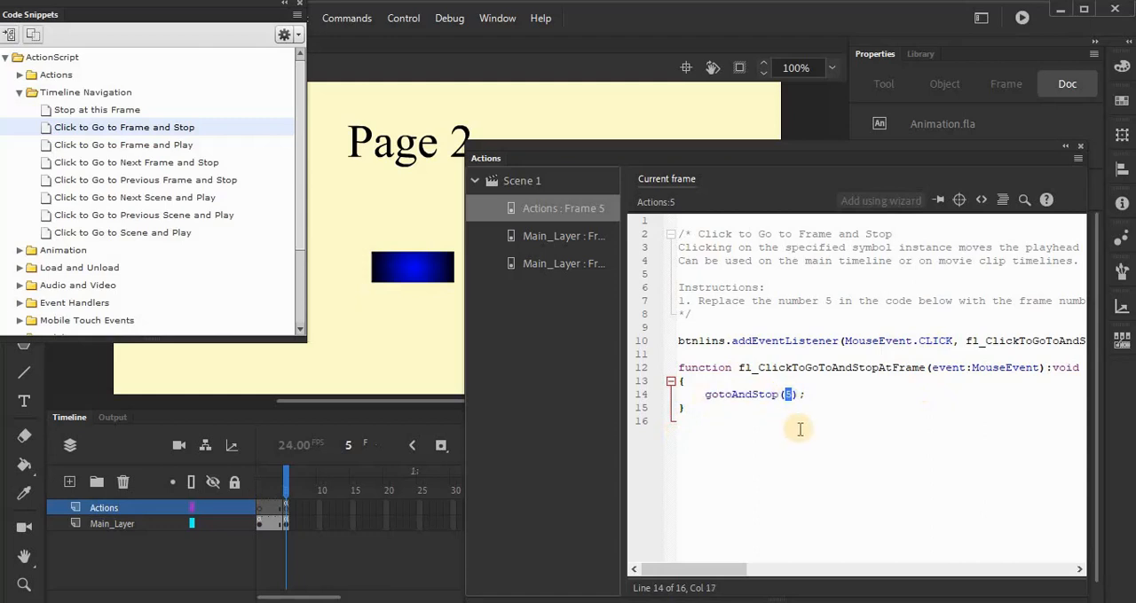
click(794, 430)
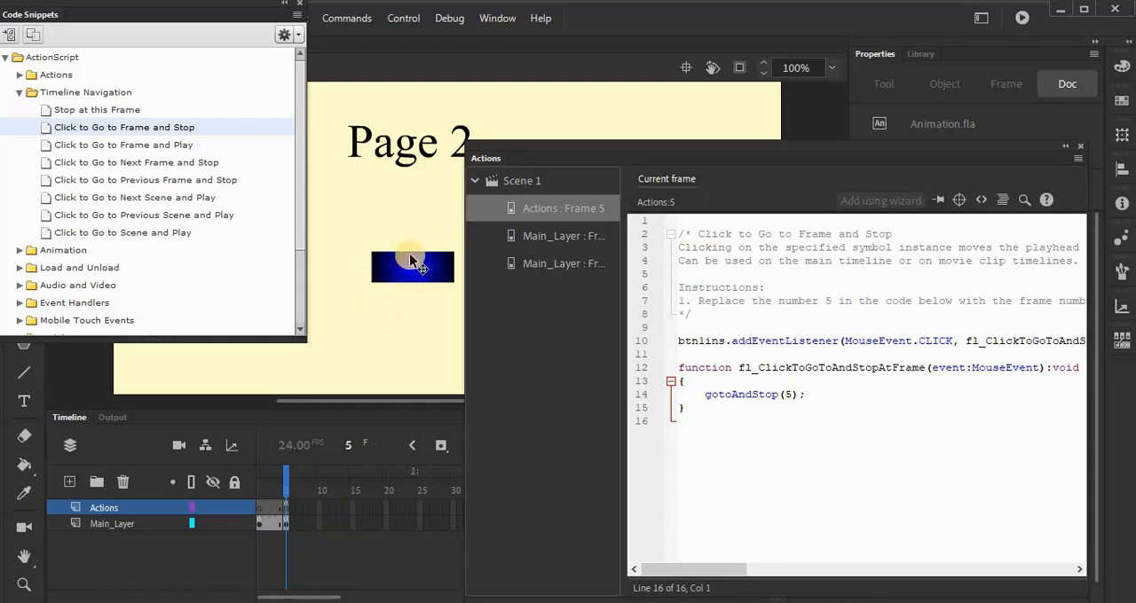
Step: Test the movie, try the main page button repeatedly to check the page link, and close the preview
key(ctrl+Return)
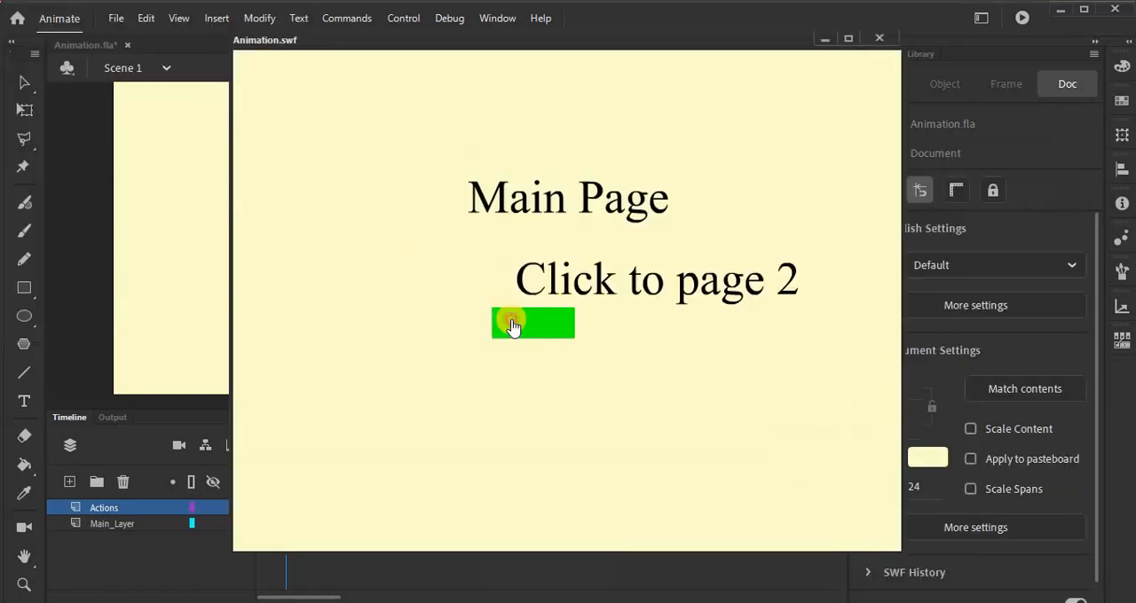
click(513, 326)
click(513, 326)
click(513, 327)
click(513, 326)
click(547, 329)
click(546, 329)
click(547, 329)
click(546, 330)
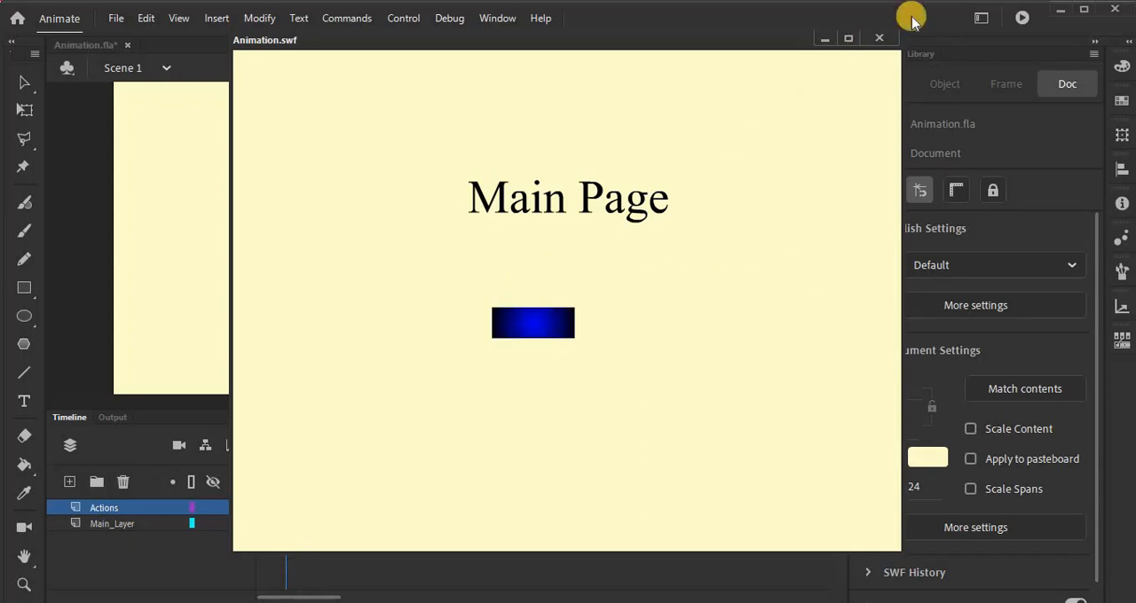
click(869, 42)
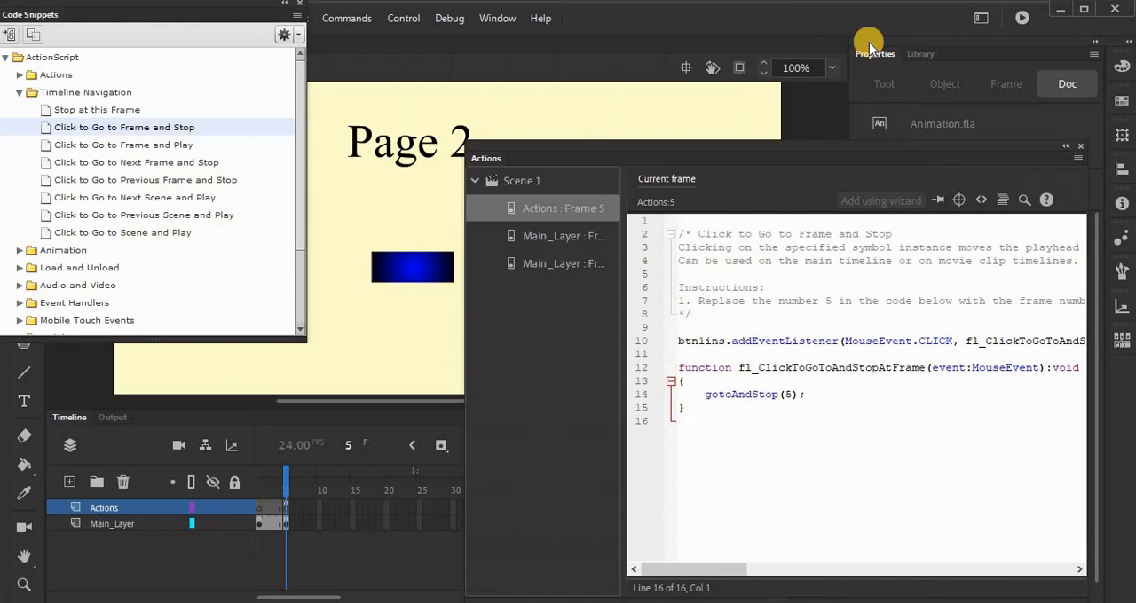
Step: Apply the "Click to Go to Frame and Stop" snippet again, with the Page 2 title and button of frame 5 selected
click(548, 211)
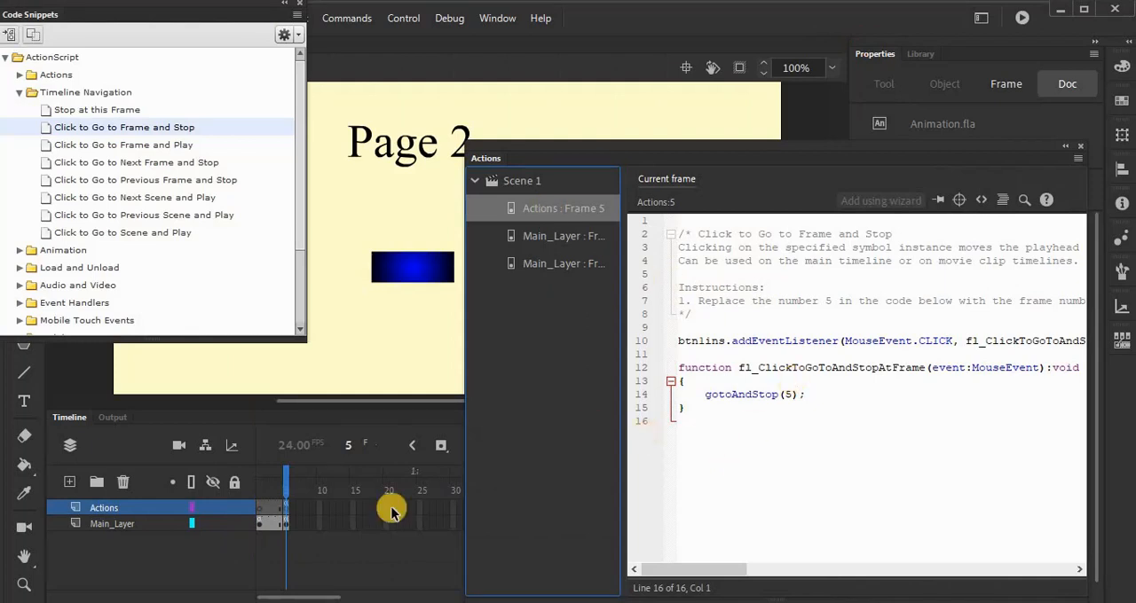
click(287, 525)
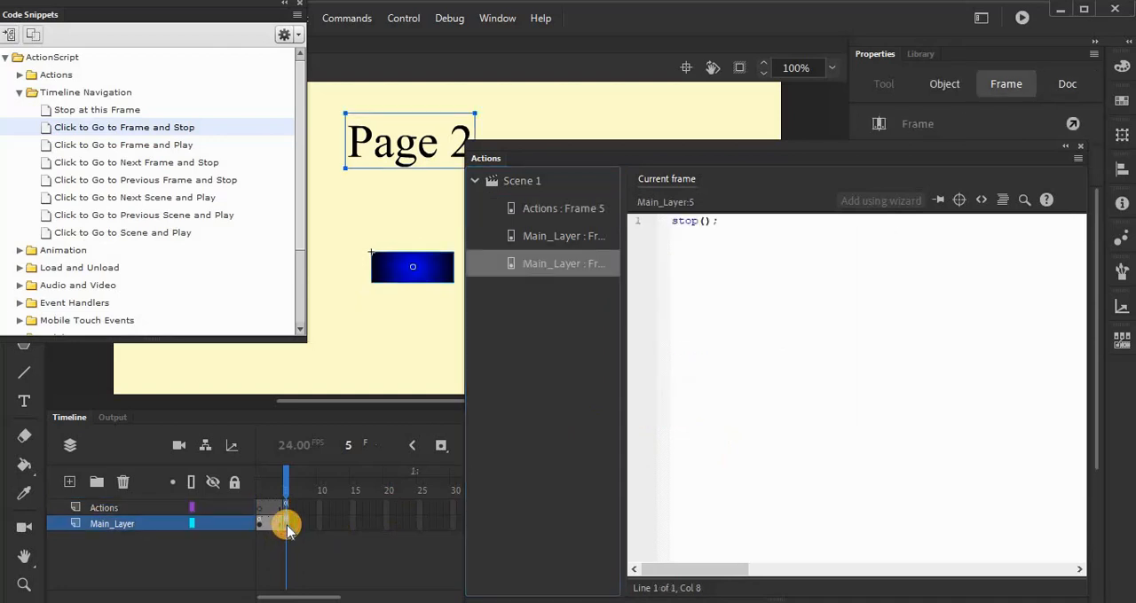
click(421, 258)
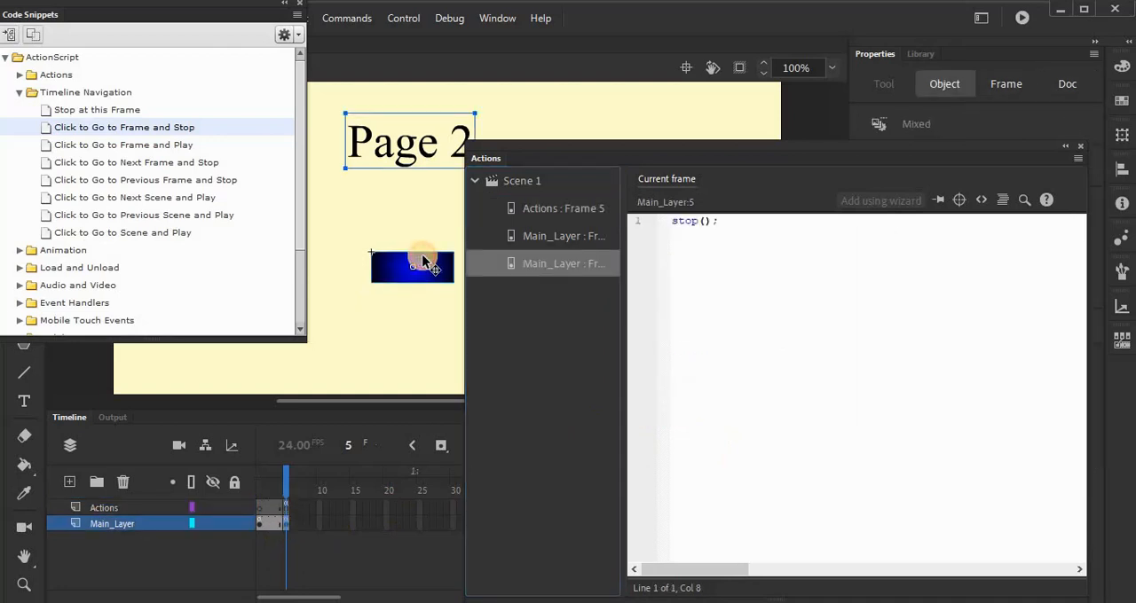
double_click(156, 129)
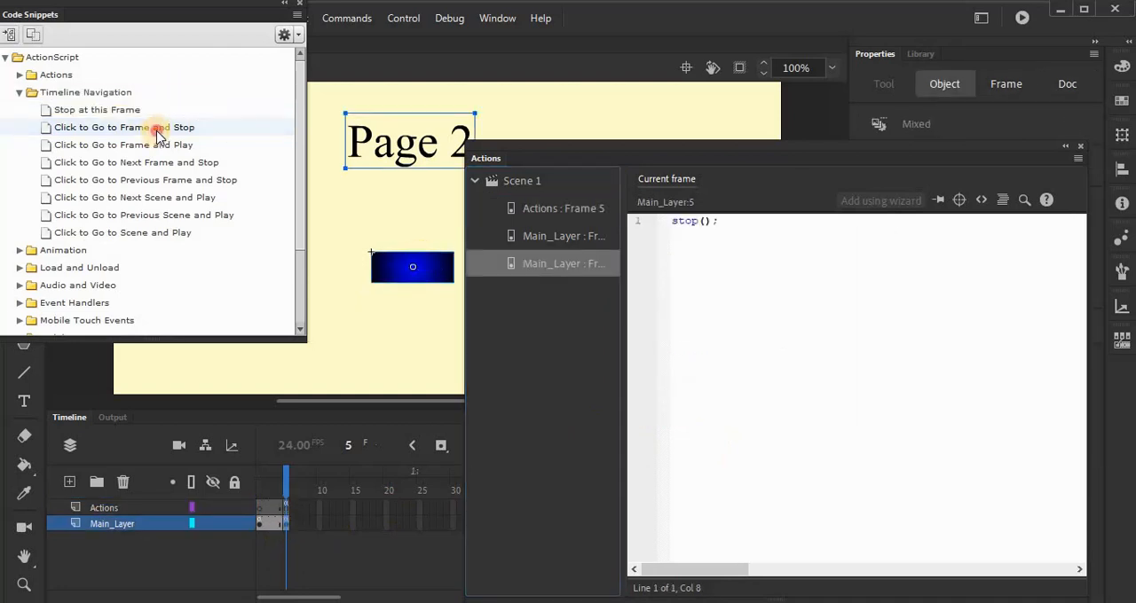
click(653, 359)
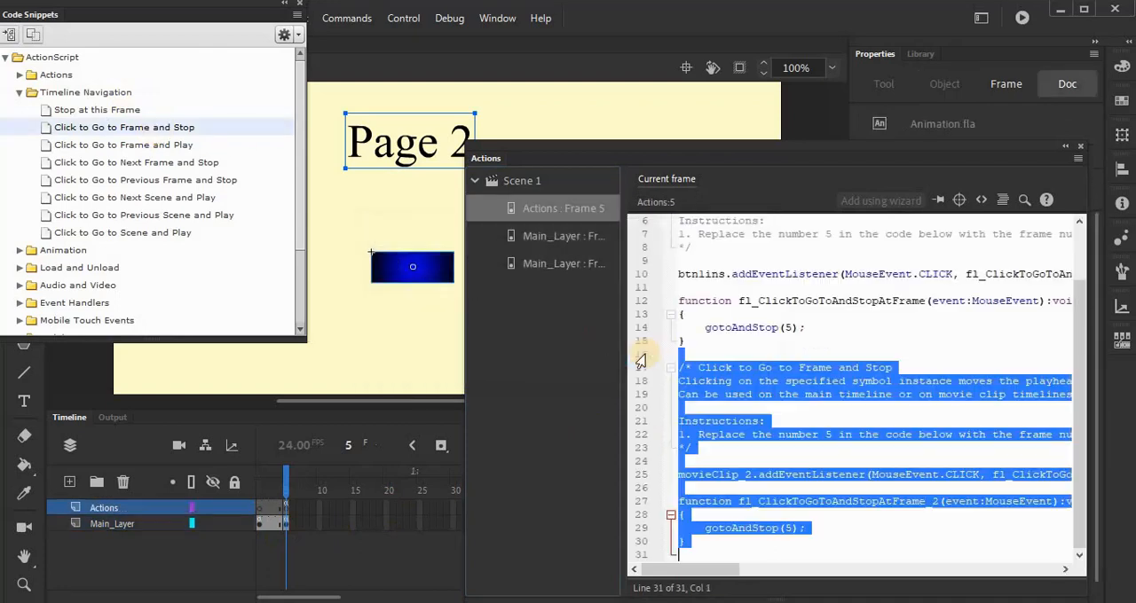
Step: Delete all the snippet code from frame 5 of the Actions layer
drag(741, 552, 636, 186)
key(Delete)
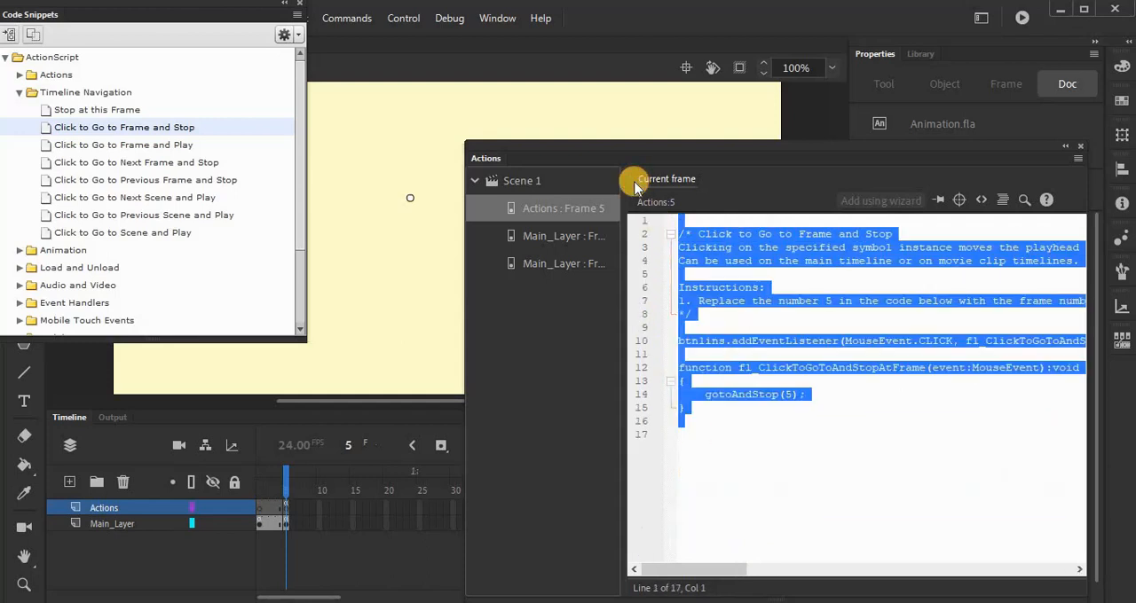
key(Delete)
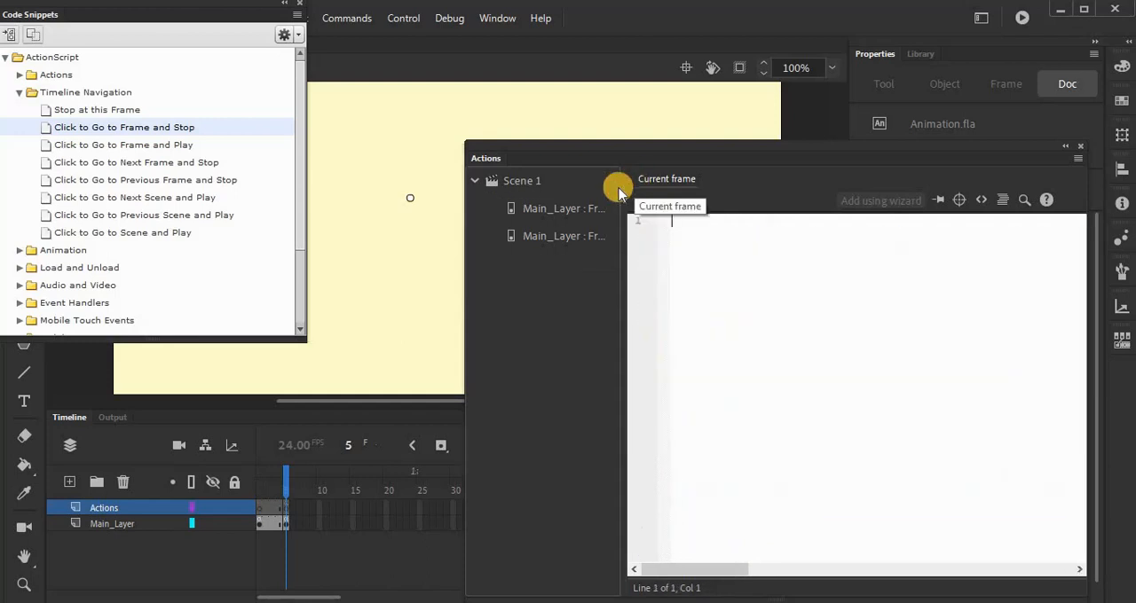
Step: Apply the "Click to Go to Frame and Stop" snippet to the main page object containing the button on frame 1, targeting frame 5
click(259, 524)
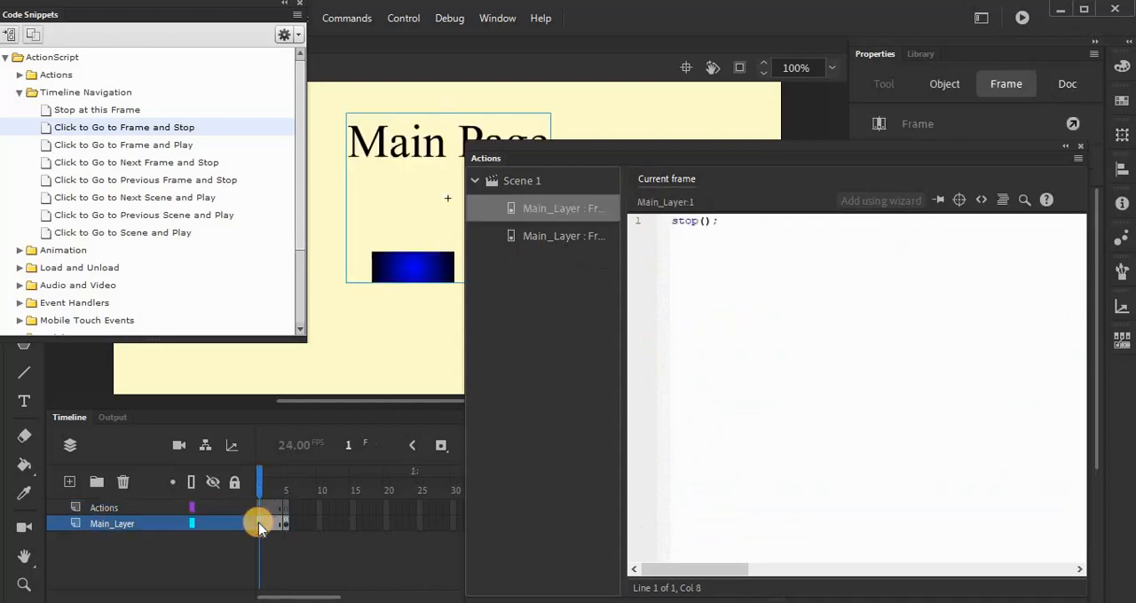
click(417, 268)
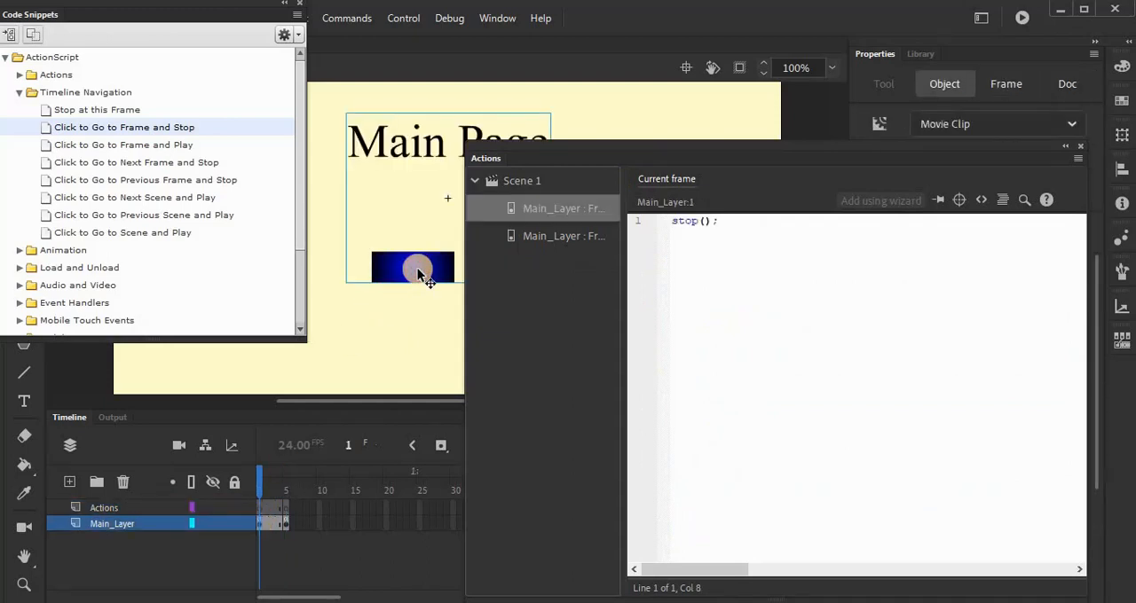
click(139, 129)
double_click(139, 128)
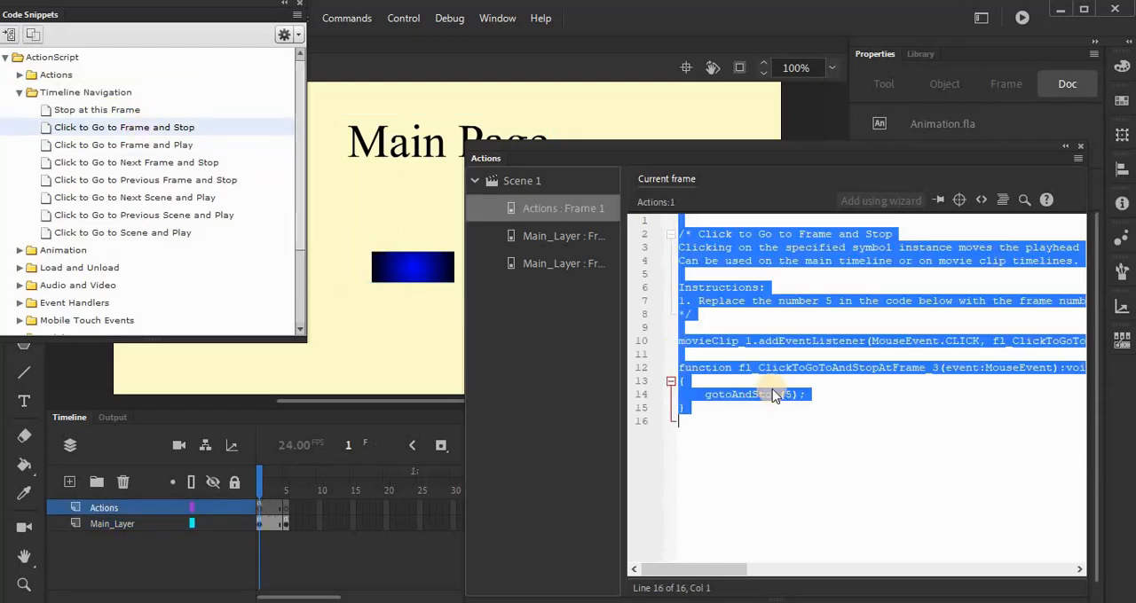
Step: Test the movie and use the main page button to check that it leads to Page 2
key(ctrl+Return)
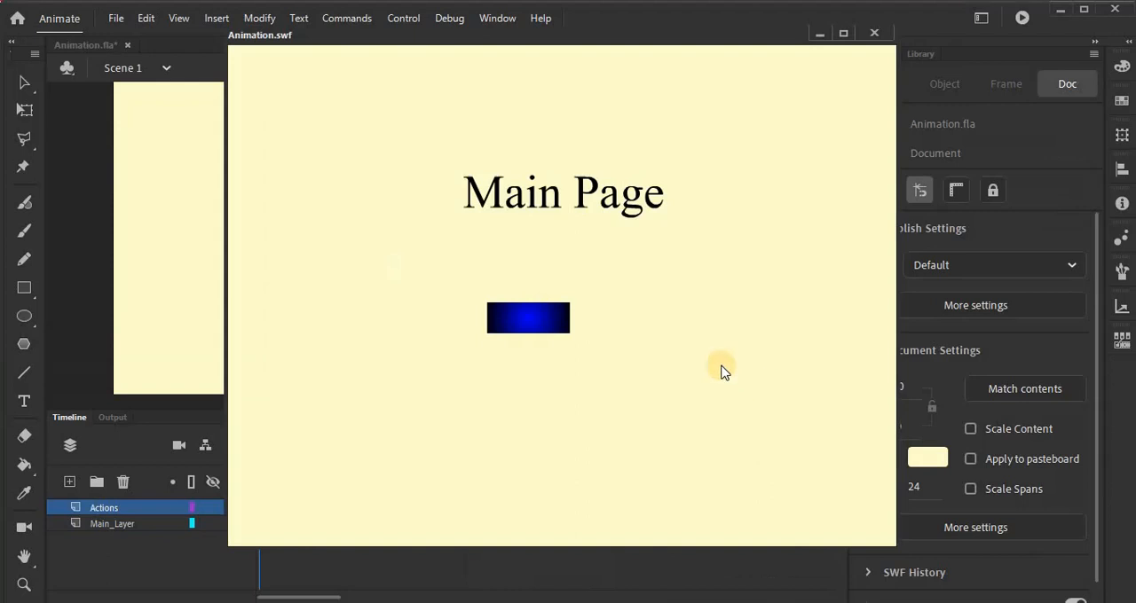
click(545, 319)
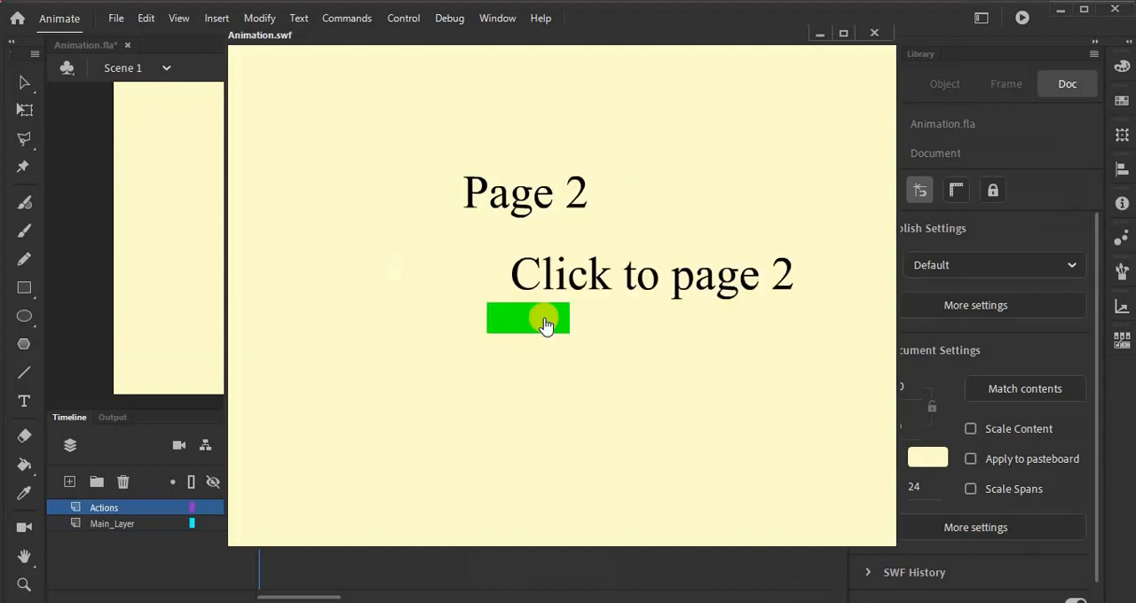
click(544, 319)
click(544, 320)
click(545, 324)
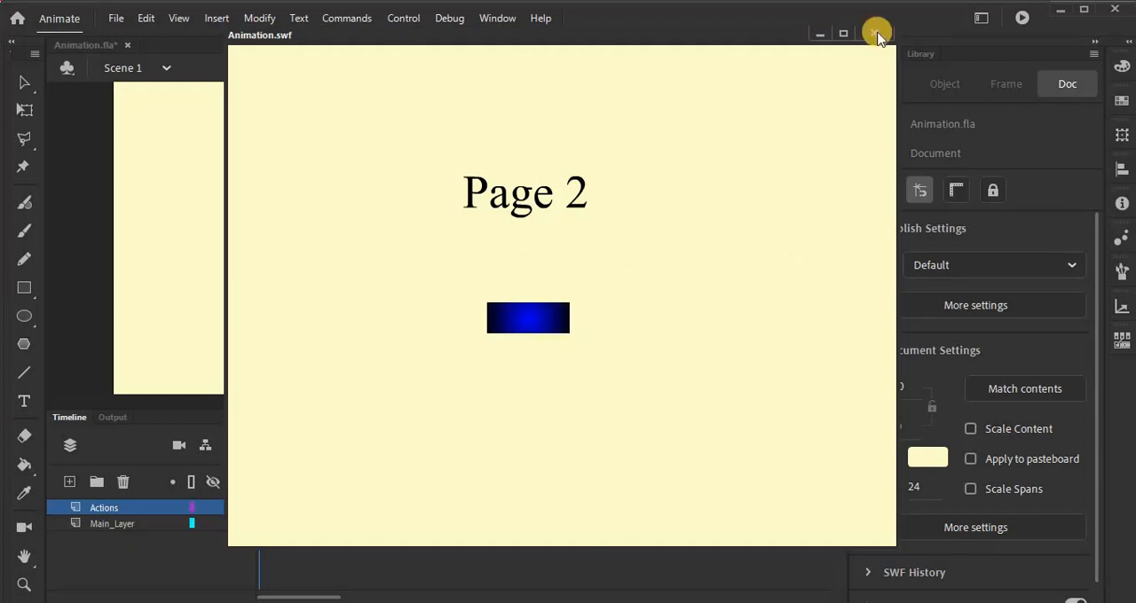
Step: Close the test movie, the frame 1 code and the code snippets list to return to the main page
click(876, 34)
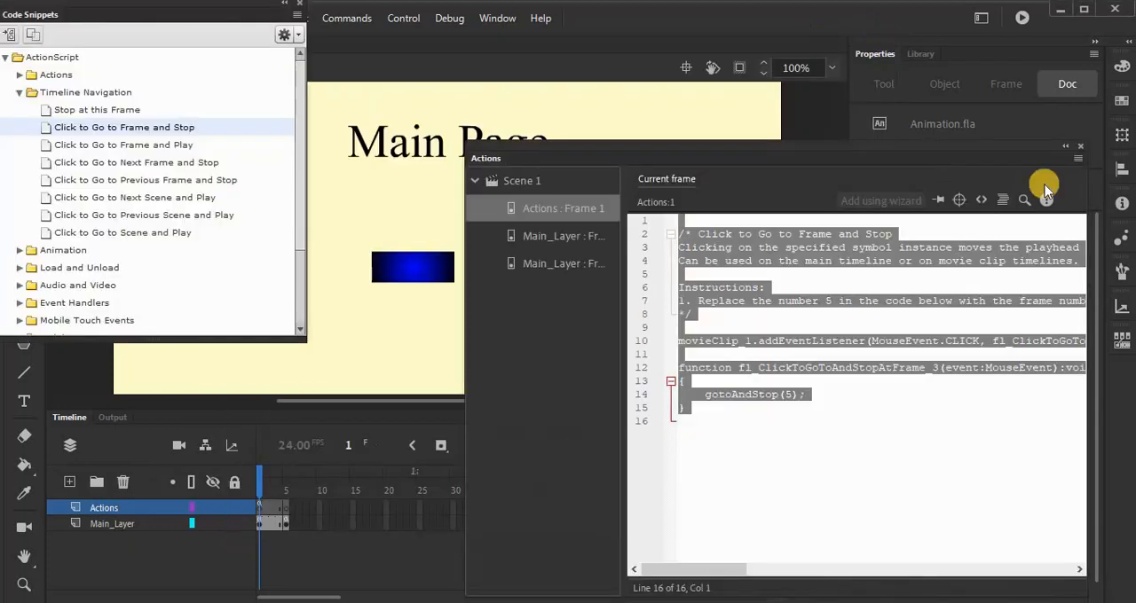
click(1080, 146)
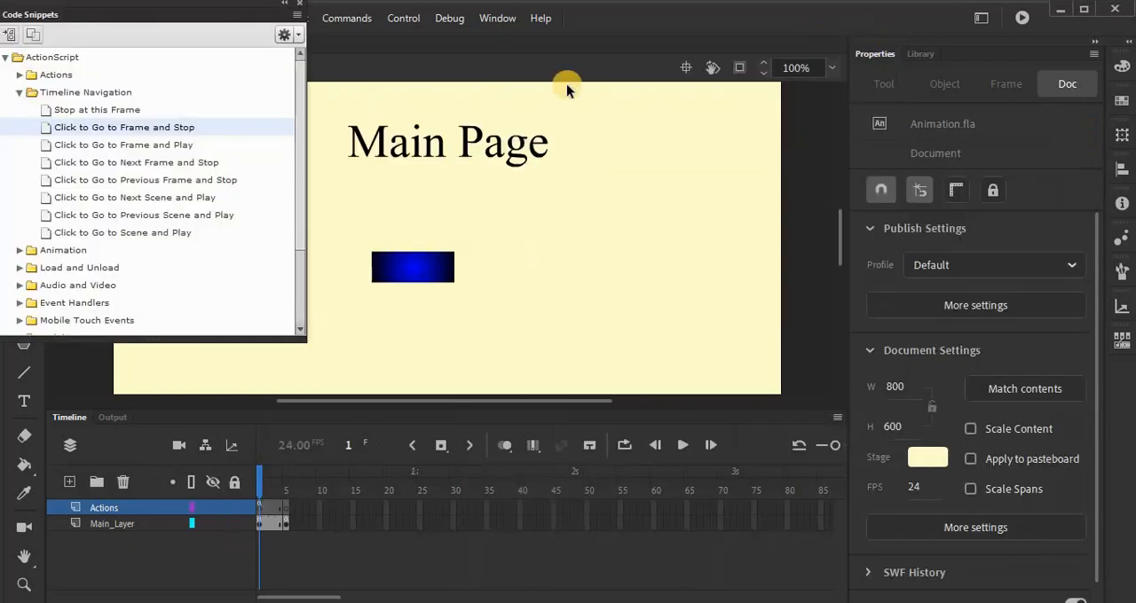
click(302, 9)
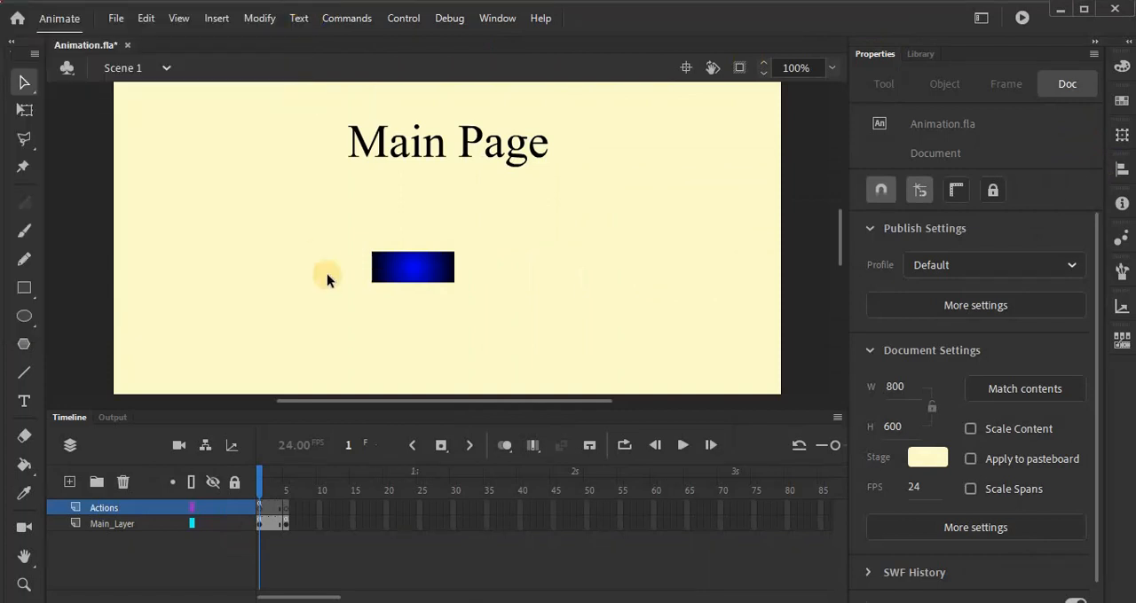
Step: Add the static text "Home Page" beside the blue button on the main page, to its right
click(29, 402)
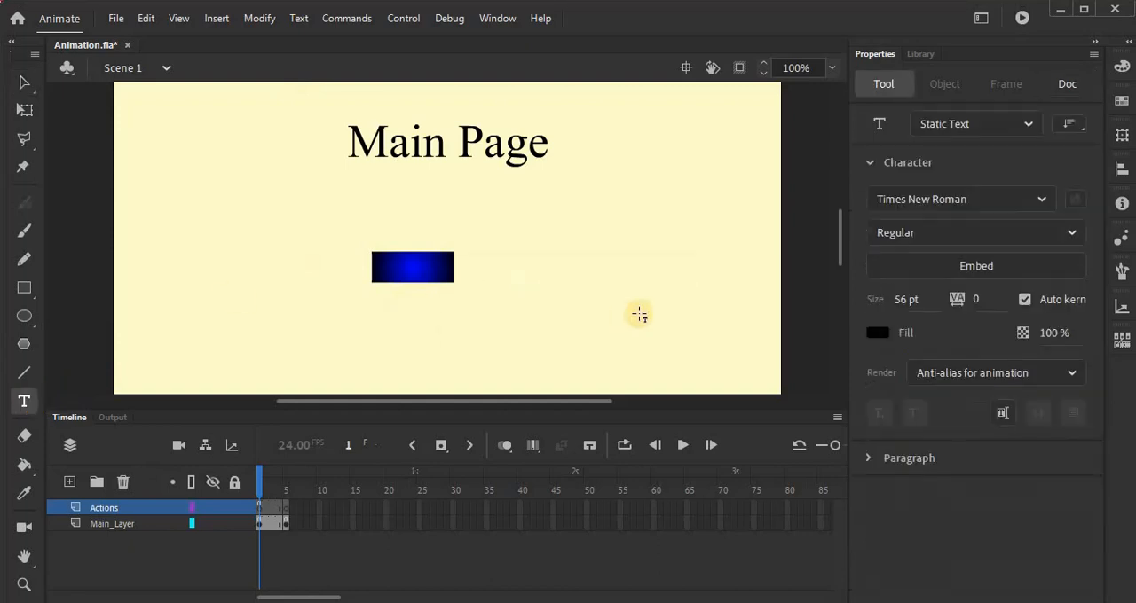
drag(575, 276, 655, 269)
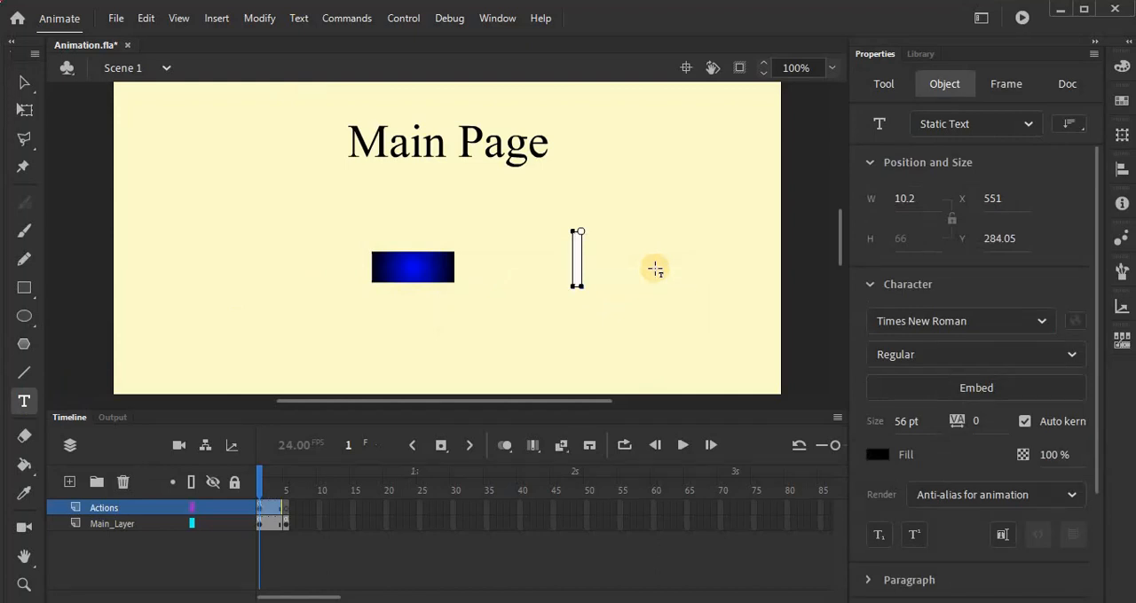
text(Butt)
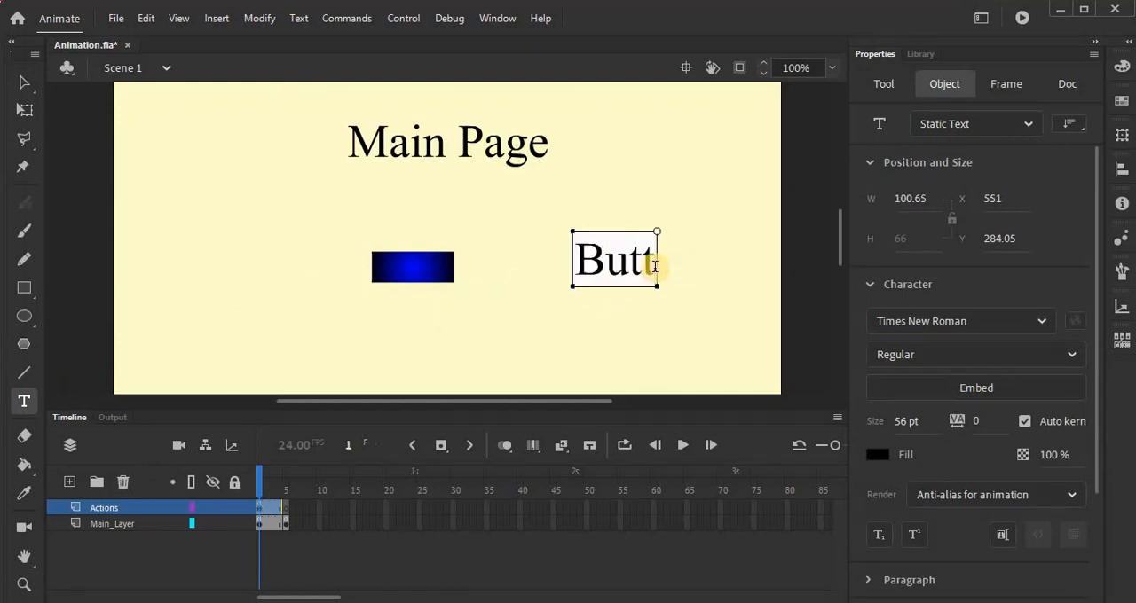
text(o)
key(BackSpace)
key(BackSpace)
key(BackSpace)
key(BackSpace)
key(BackSpace)
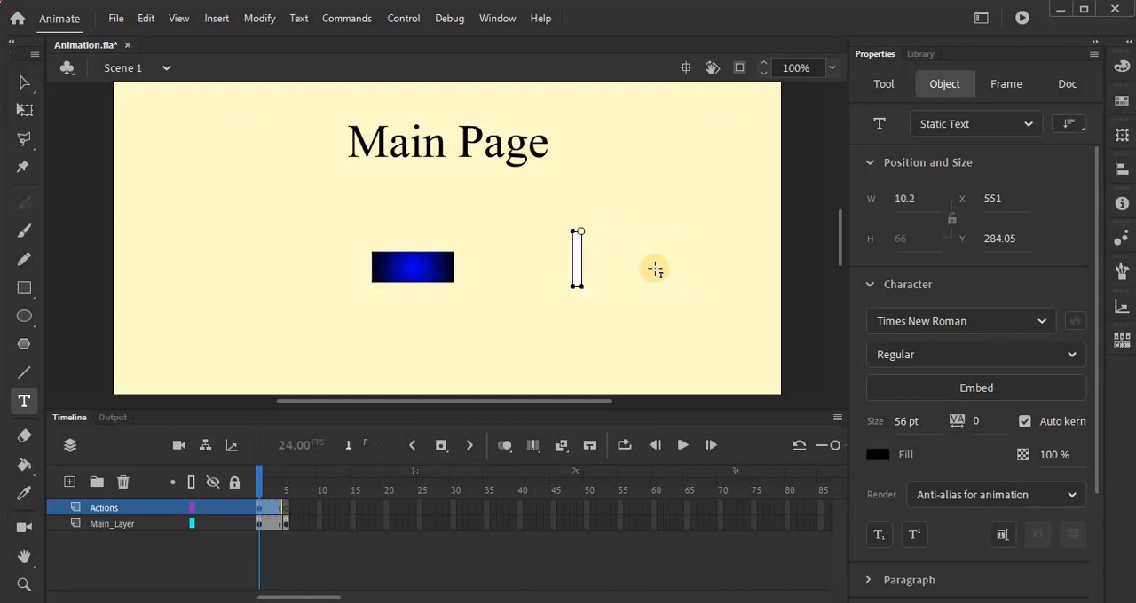
text(Home)
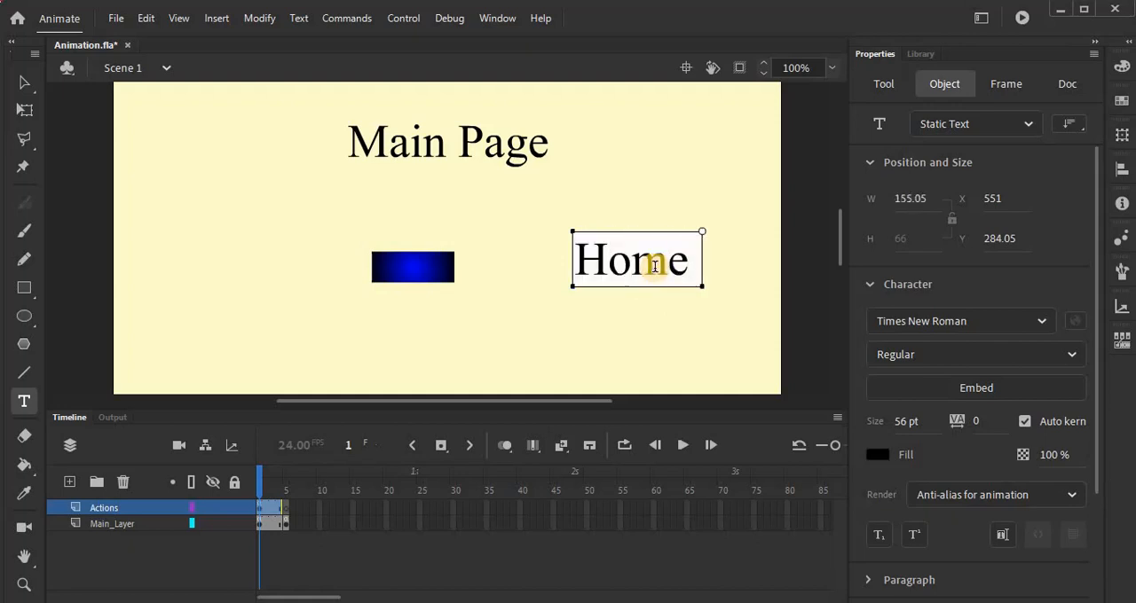
text( Page)
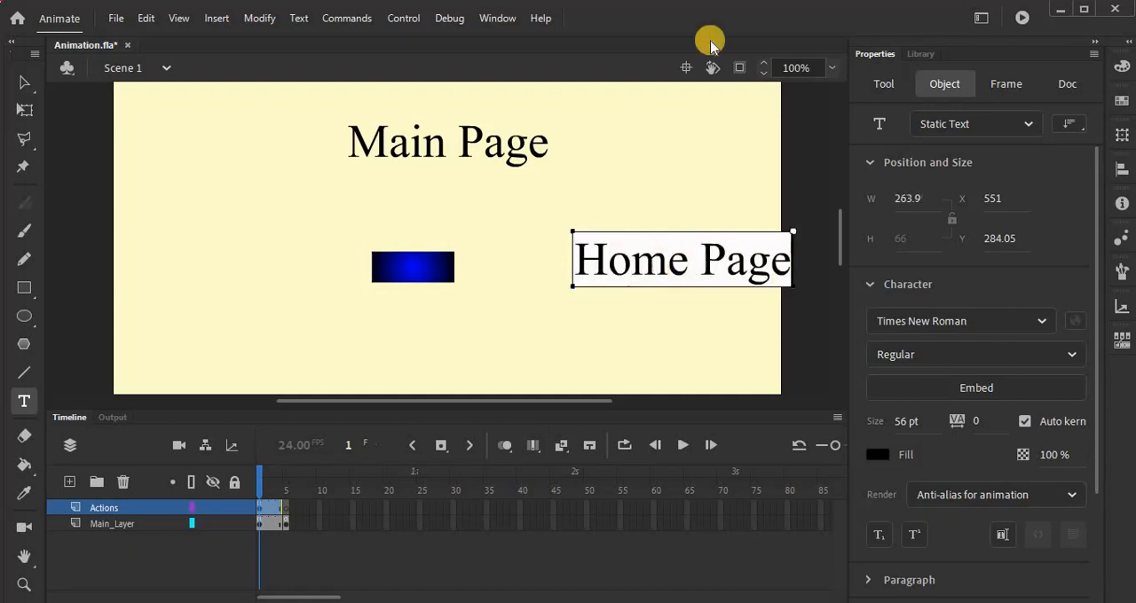
Step: Replace the wording of the new text beside the blue button with "Pg 2"
double_click(640, 275)
click(640, 274)
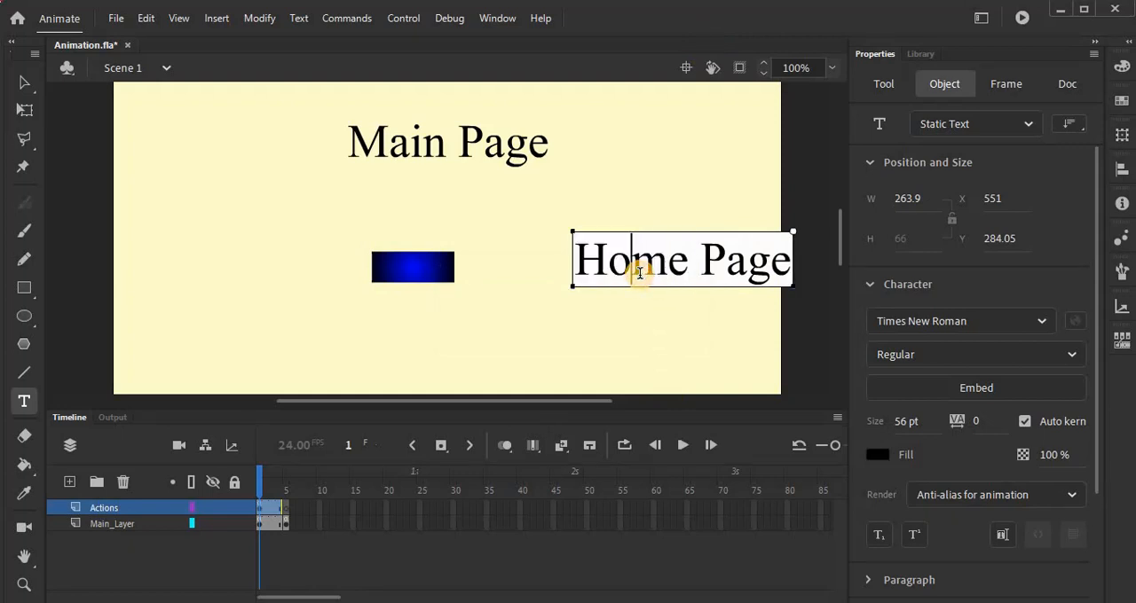
key(Delete)
key(Delete)
key(Delete)
key(Delete)
key(Delete)
key(Delete)
key(Delete)
key(BackSpace)
key(BackSpace)
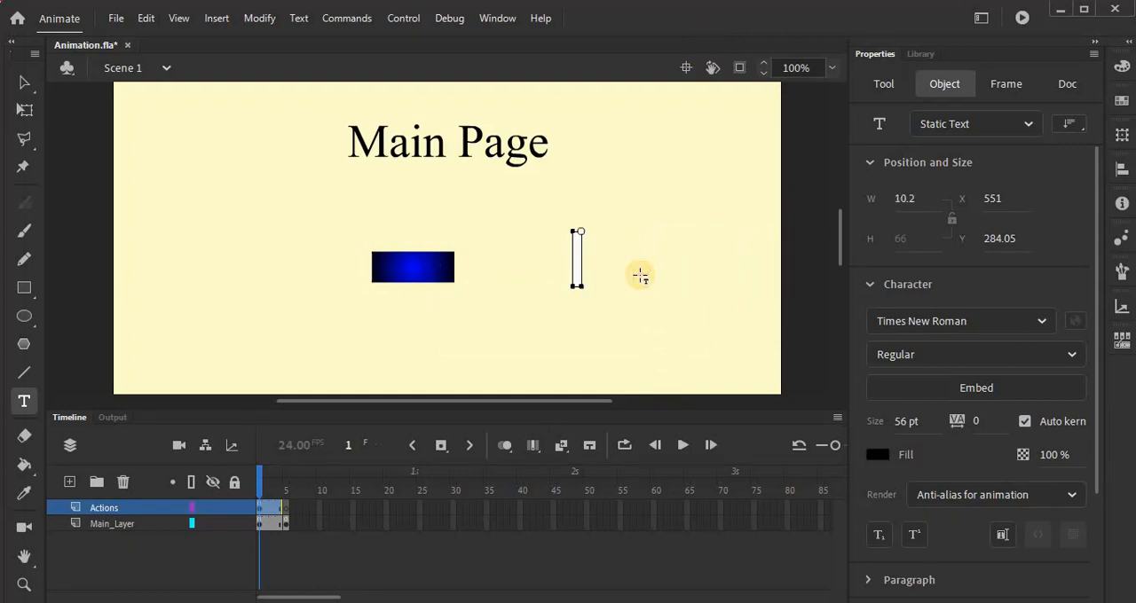
text(Pg 2)
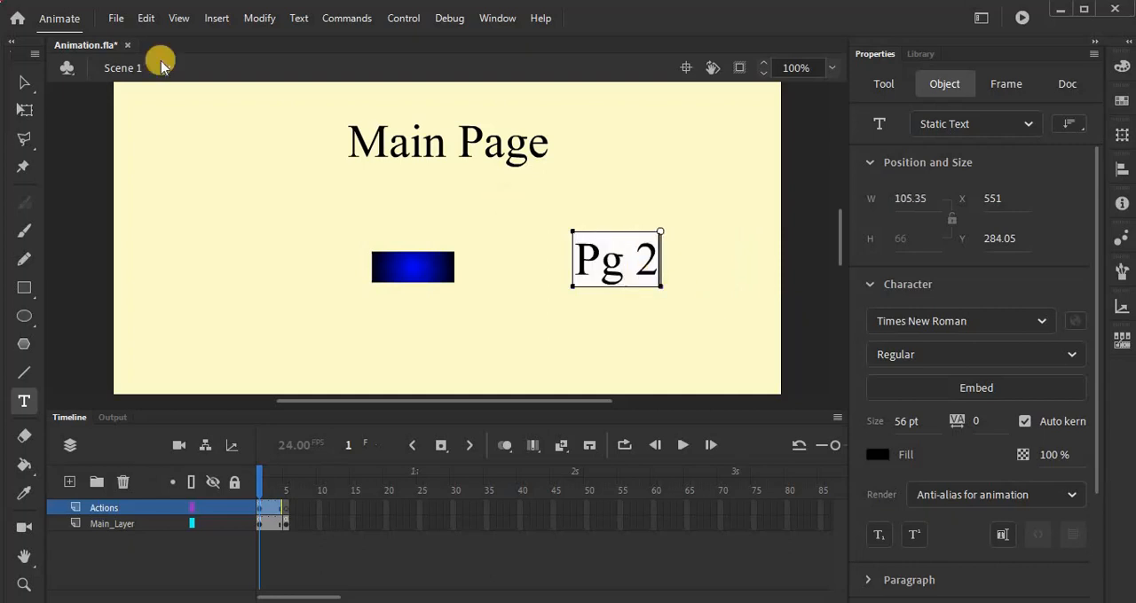
click(24, 82)
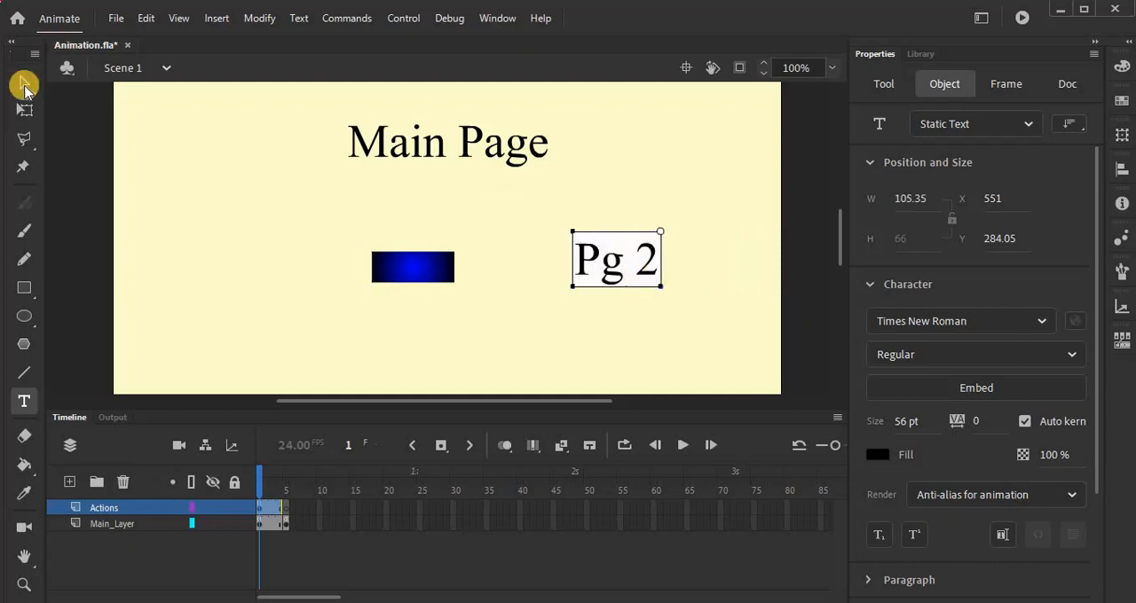
click(681, 312)
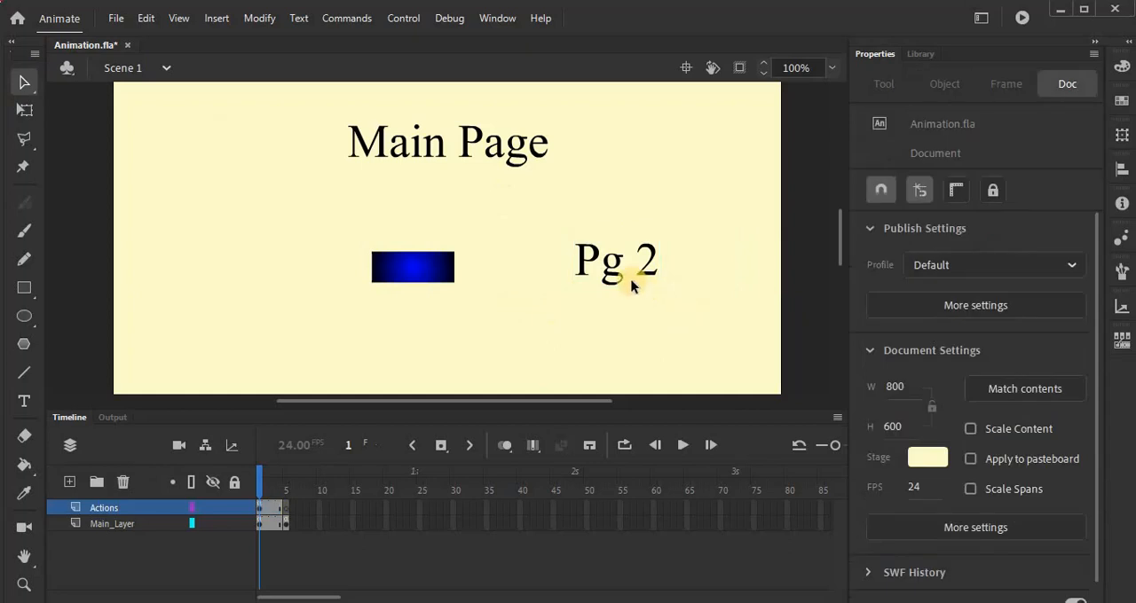
Step: Convert the "Pg 2" text to a Button symbol named tButton
click(611, 272)
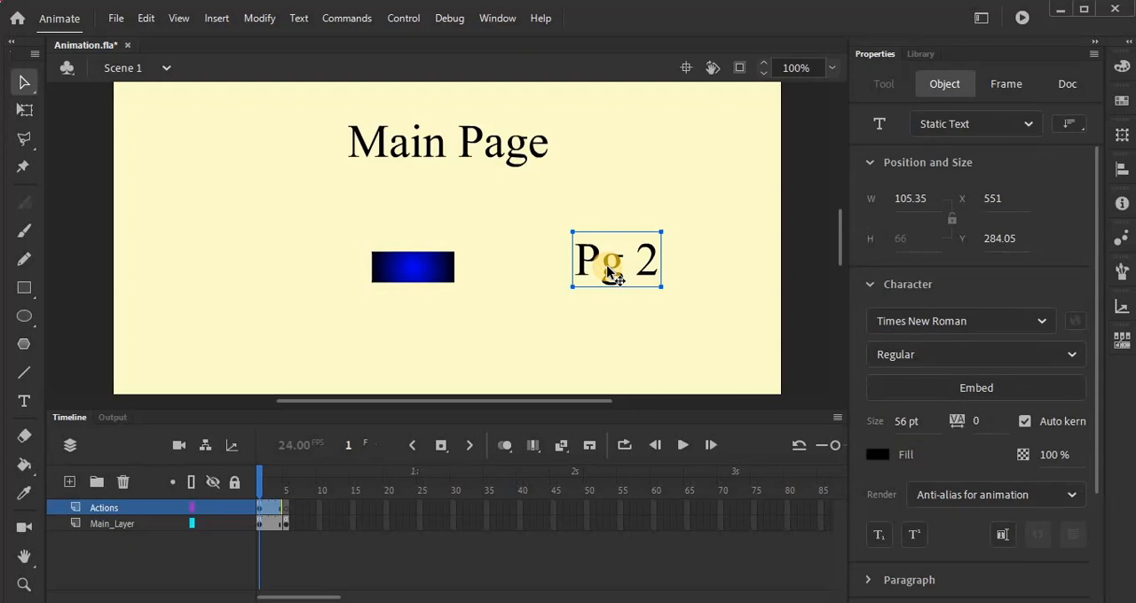
key(F8)
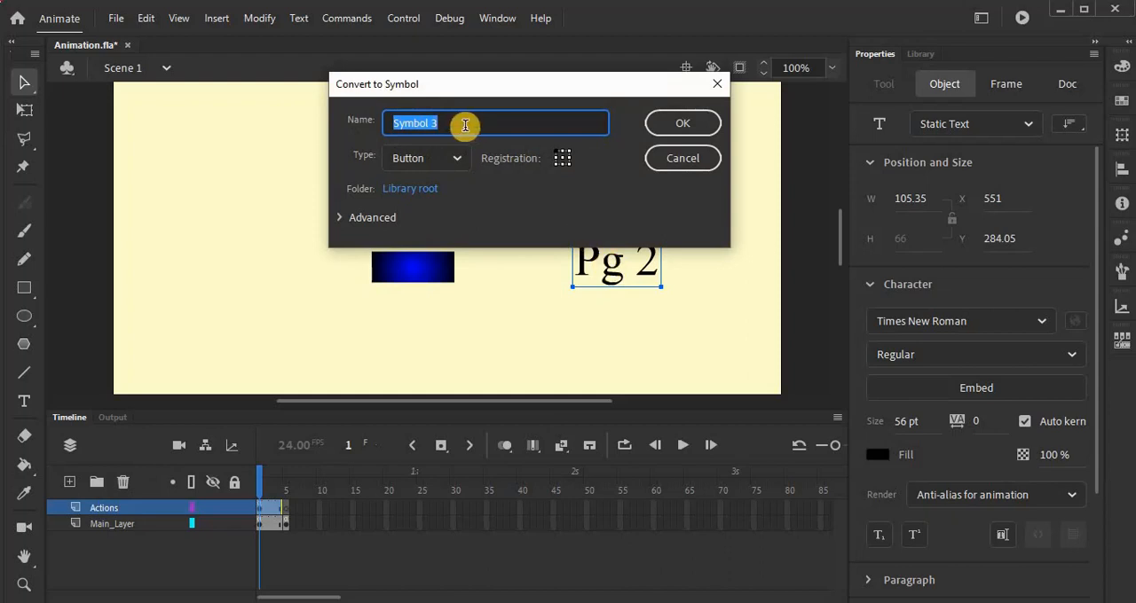
text(tButton)
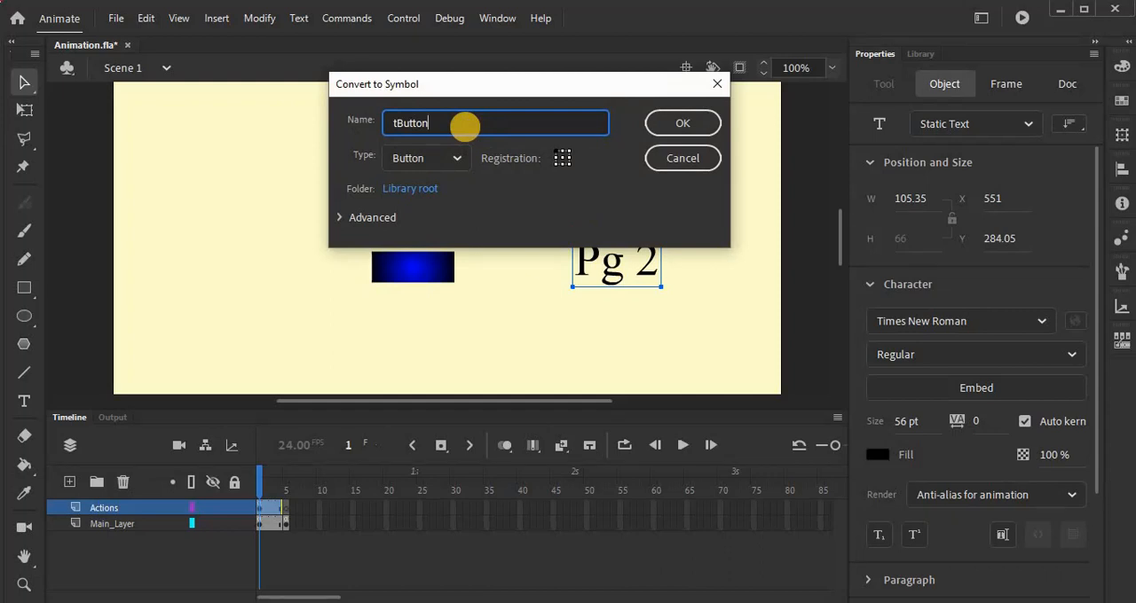
key(Return)
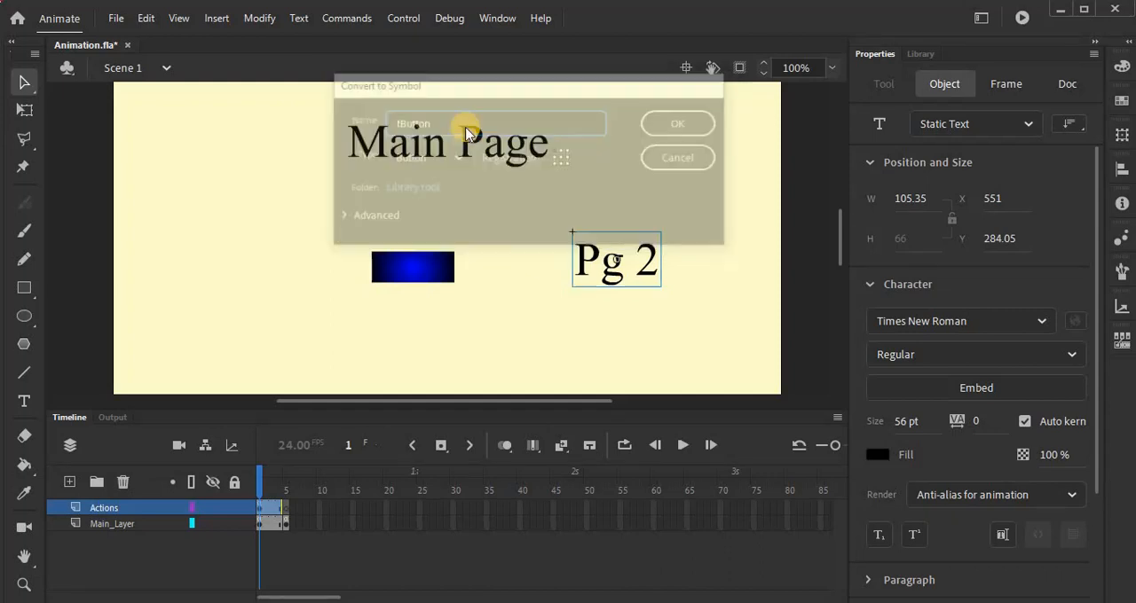
Step: Give the "Pg 2" button the instance name tbins
click(951, 159)
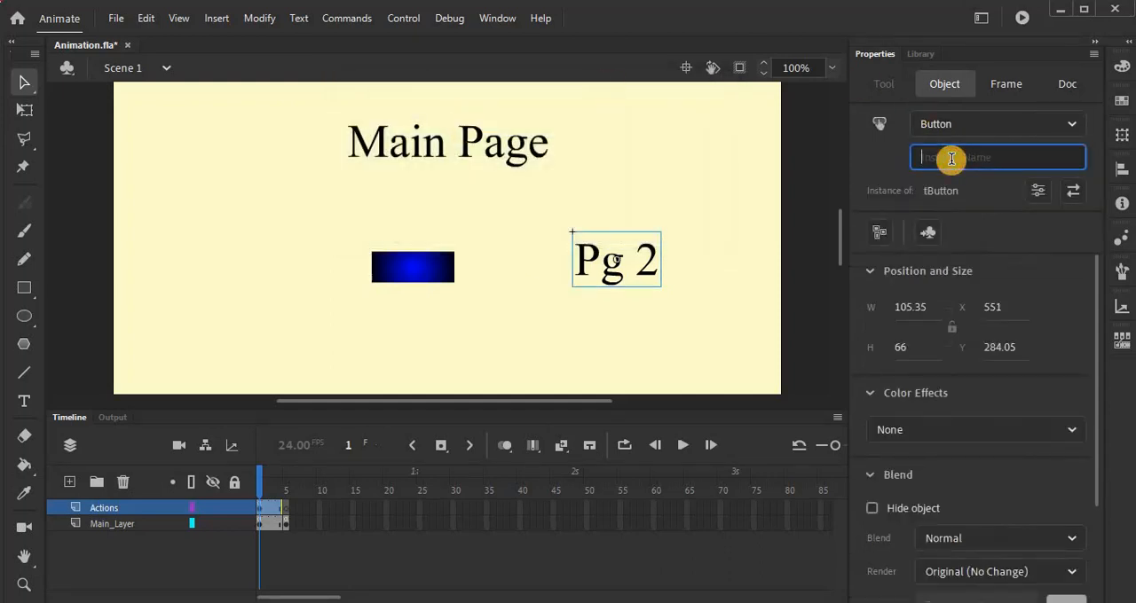
text(tbtn)
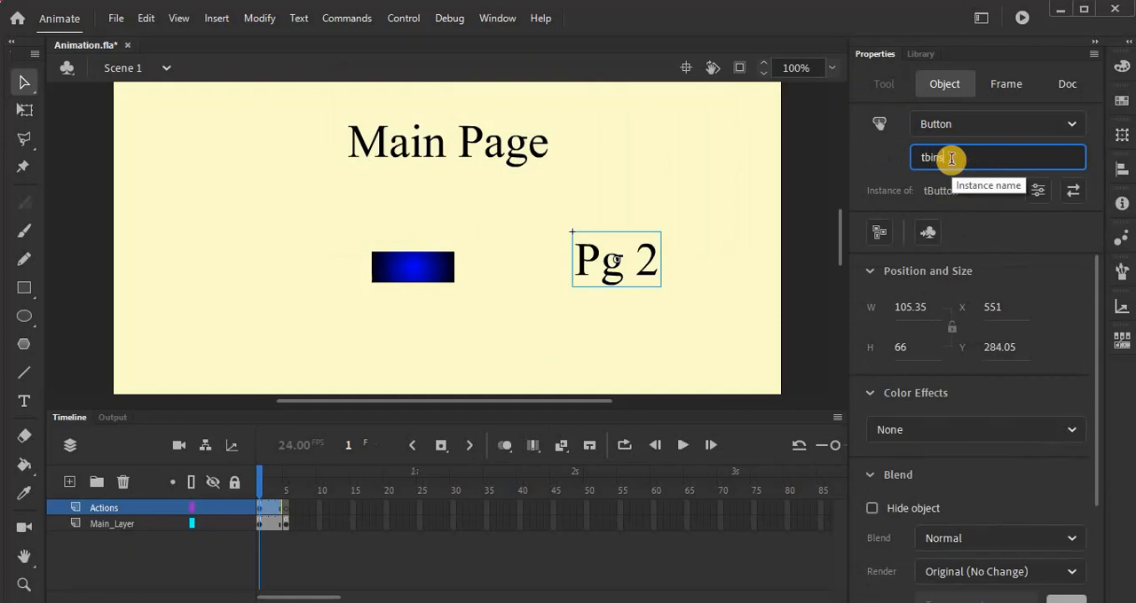
key(Return)
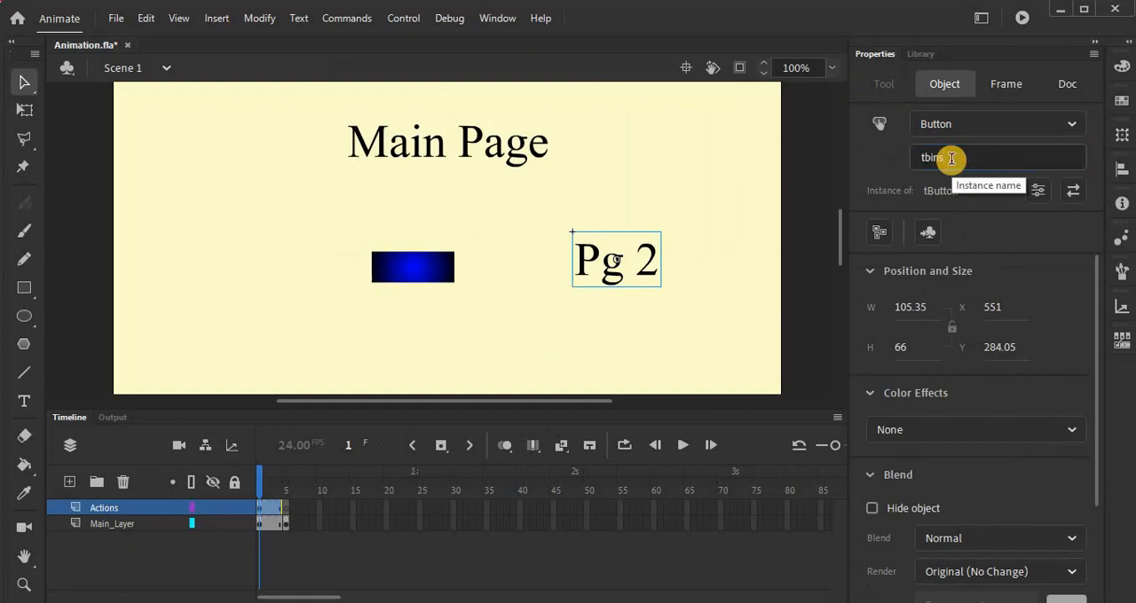
Step: Look inside the tButton symbol, return to Scene 1 and test the movie to check the text button's clickable area
double_click(612, 261)
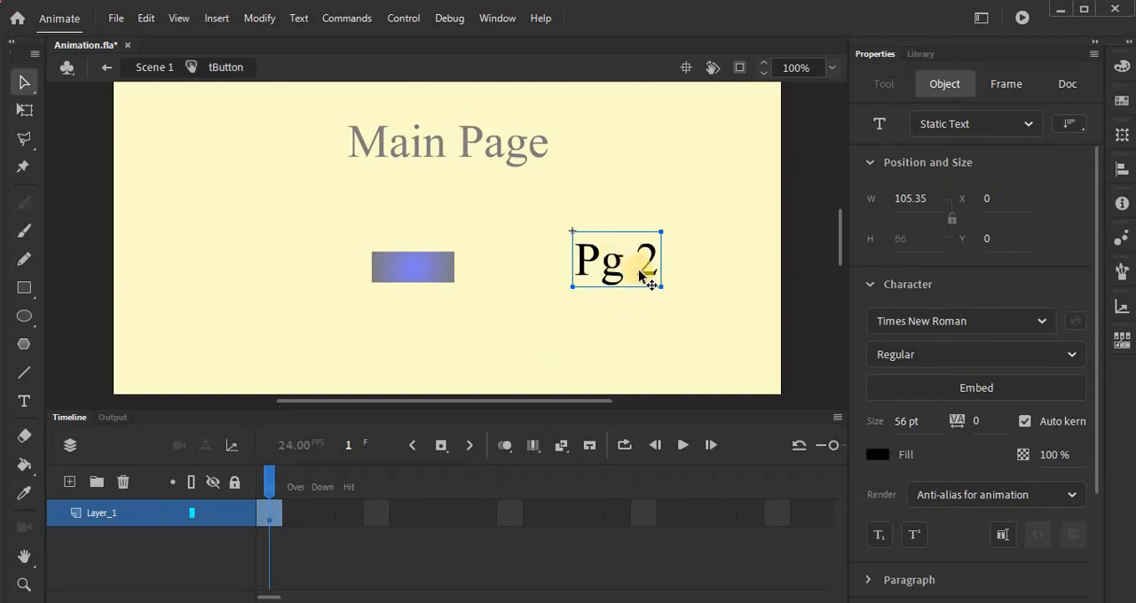
click(107, 67)
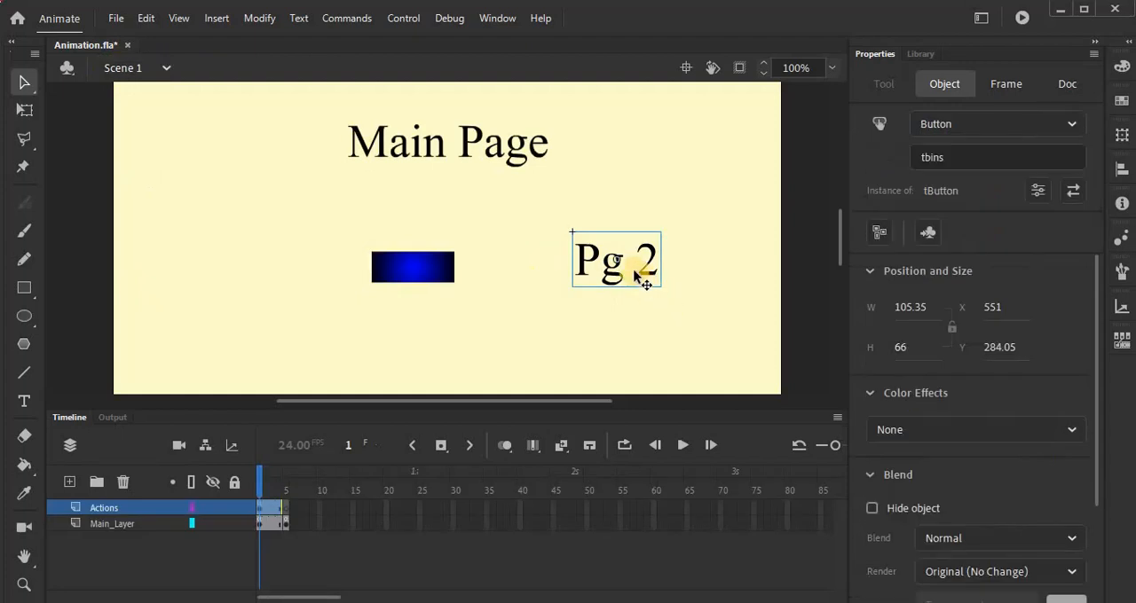
key(ctrl+Return)
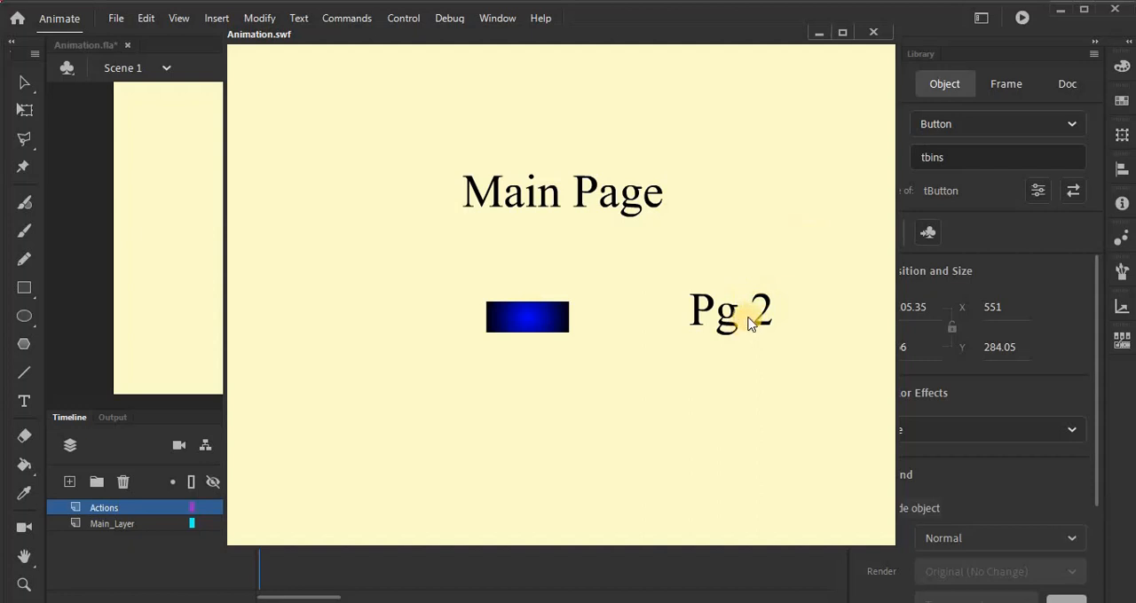
click(874, 34)
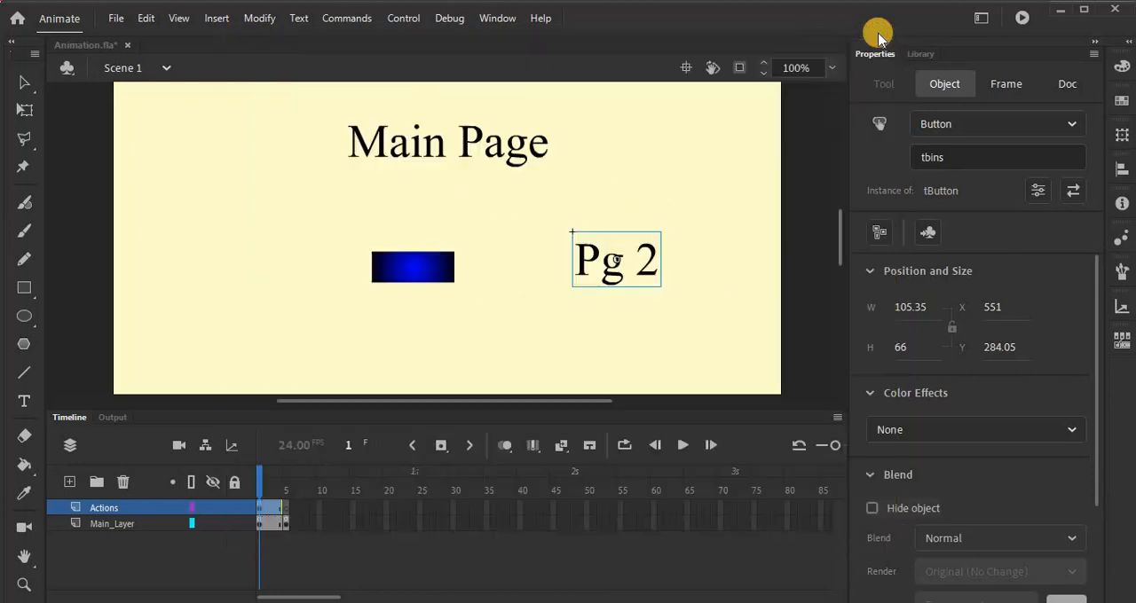
Step: Inside tButton, draw a black rectangle without stroke, about 136 by 88 px, over the "Pg 2" text and test the movie
double_click(640, 260)
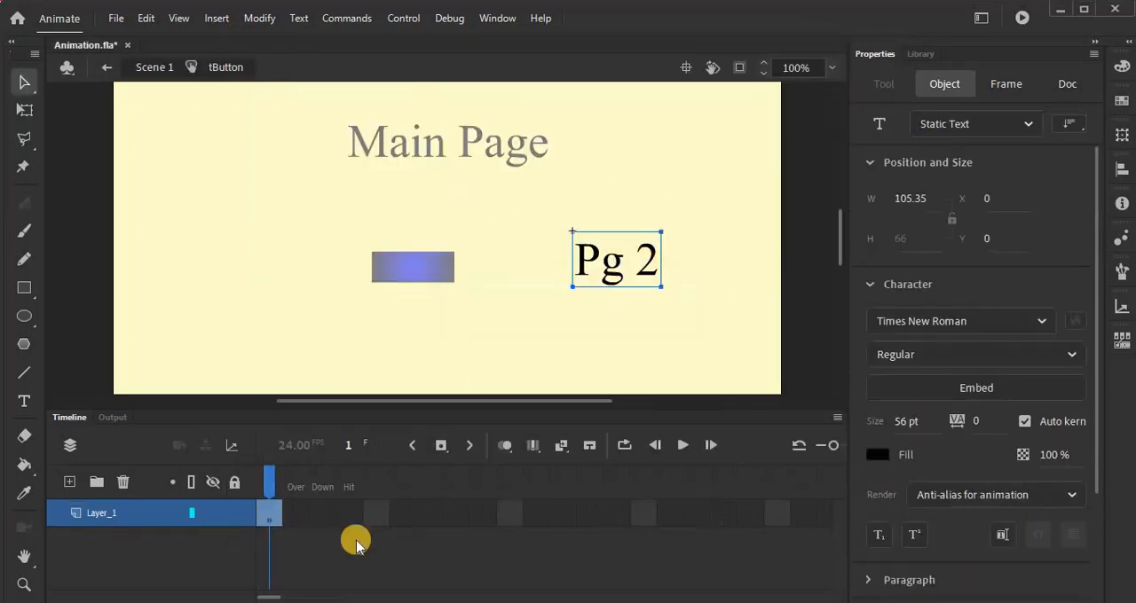
click(349, 518)
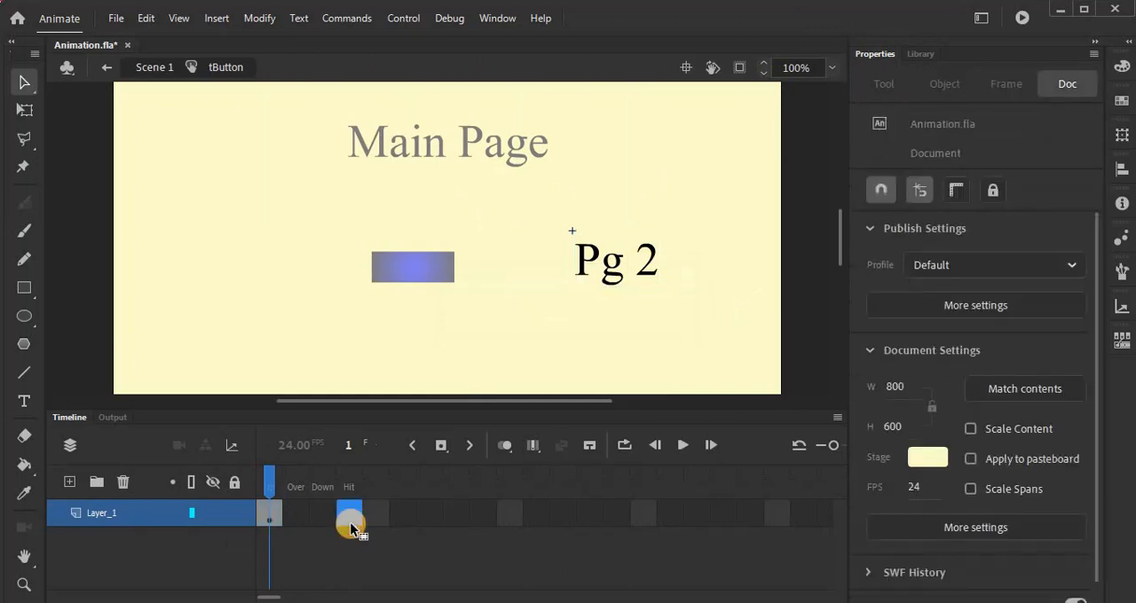
click(24, 288)
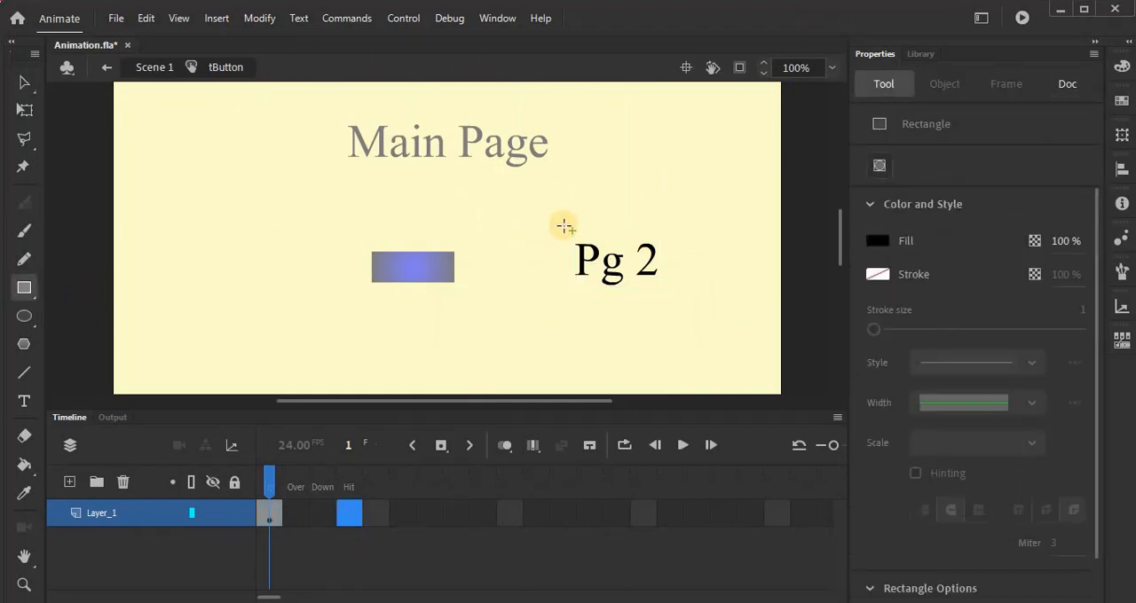
drag(565, 227, 676, 299)
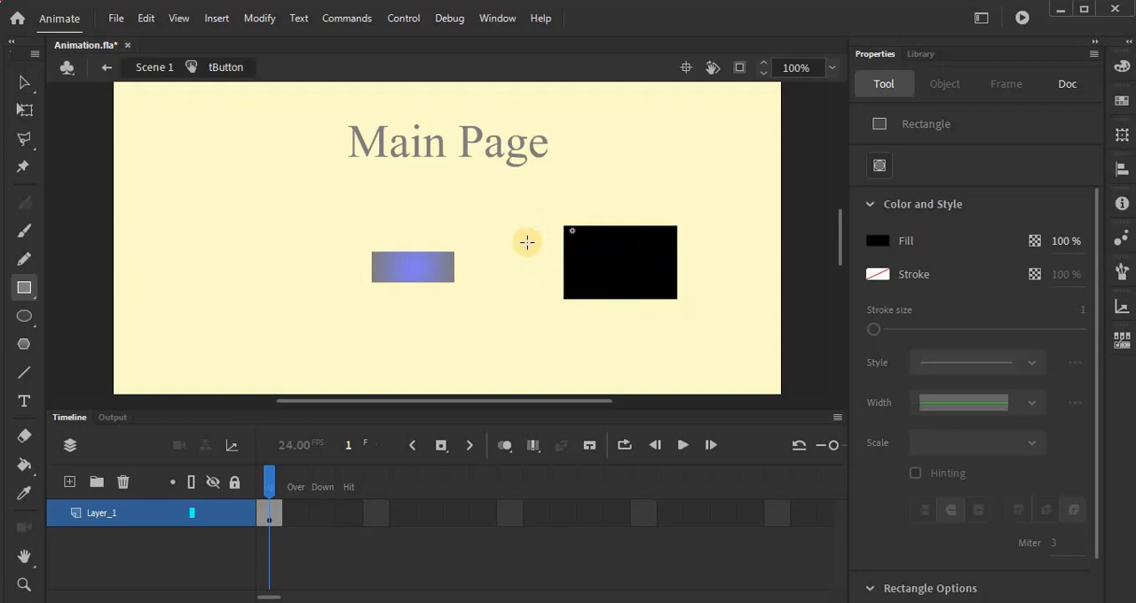
key(ctrl+Return)
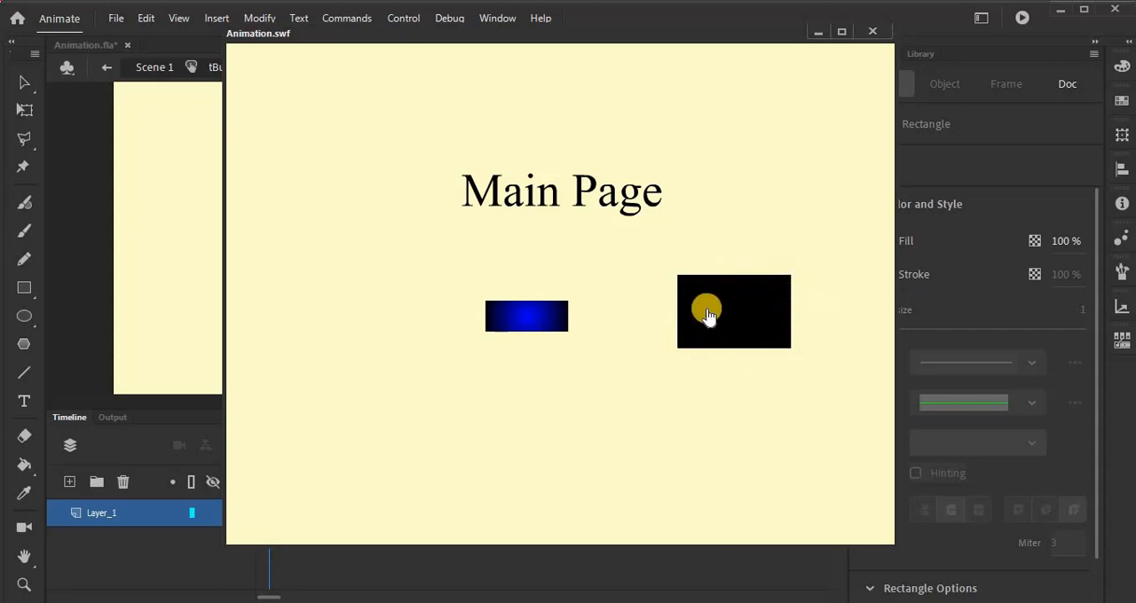
click(867, 31)
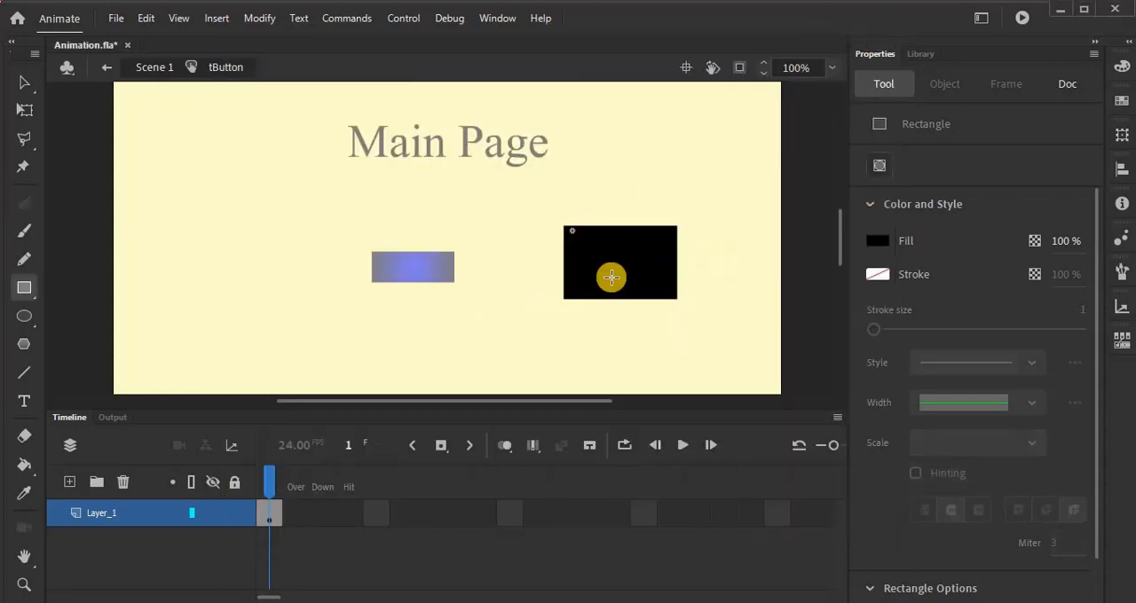
Step: Set the fill of the rectangle around "Pg 2" to white (#FFFFFF) and test the movie again
click(22, 92)
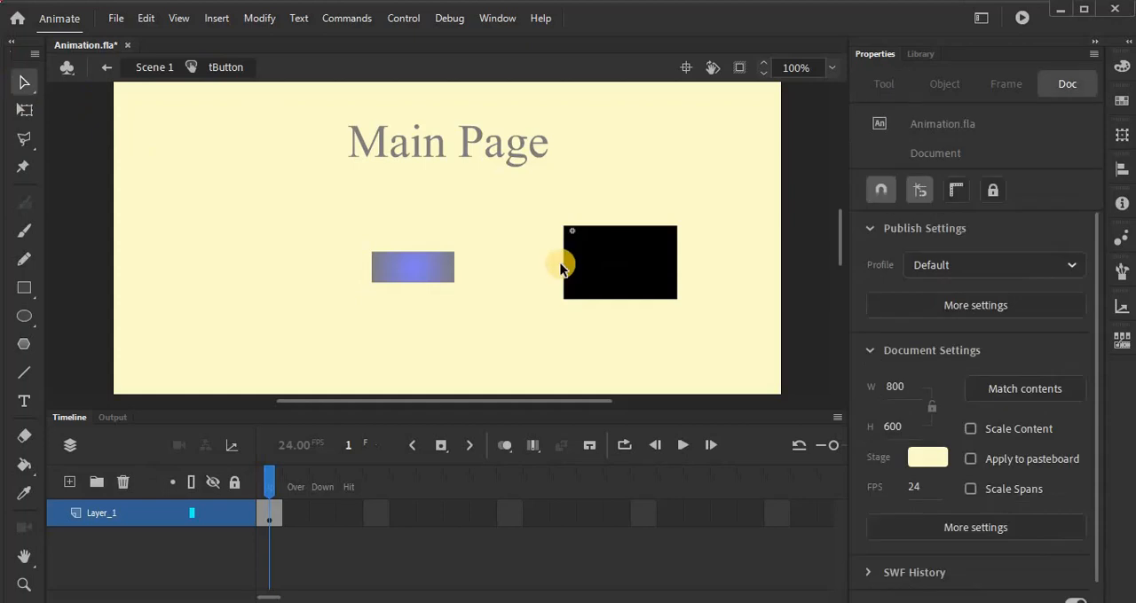
click(637, 280)
click(884, 363)
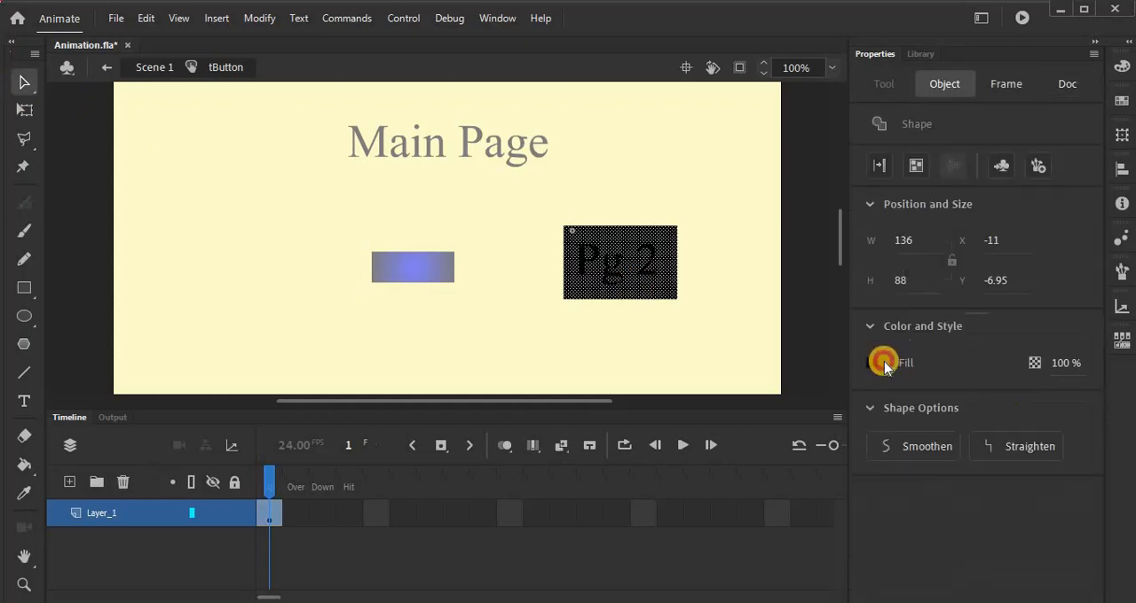
click(619, 522)
click(687, 480)
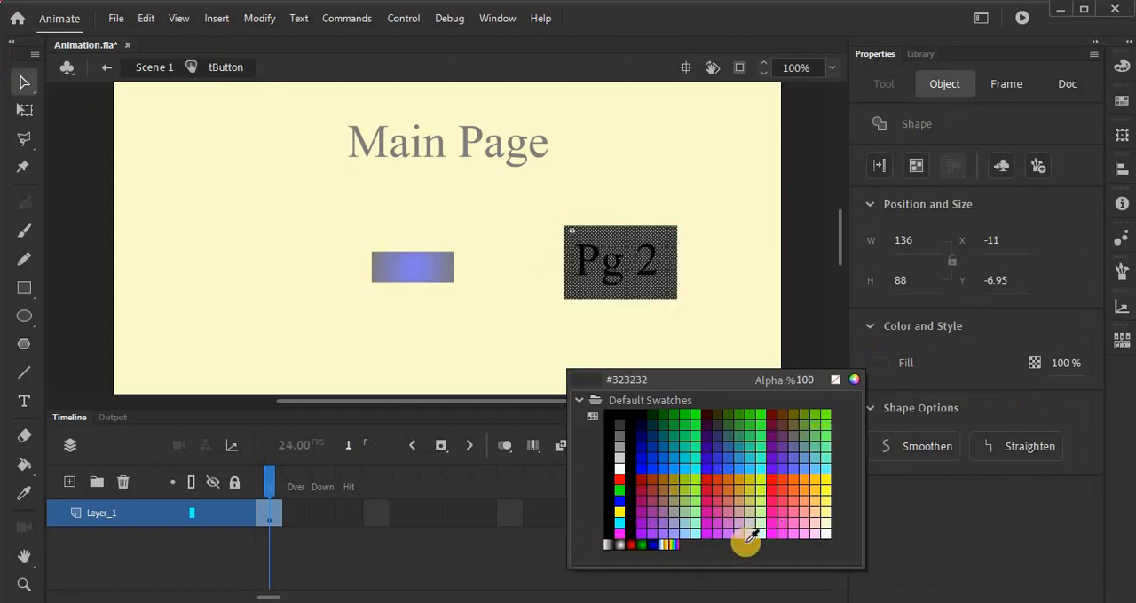
click(619, 475)
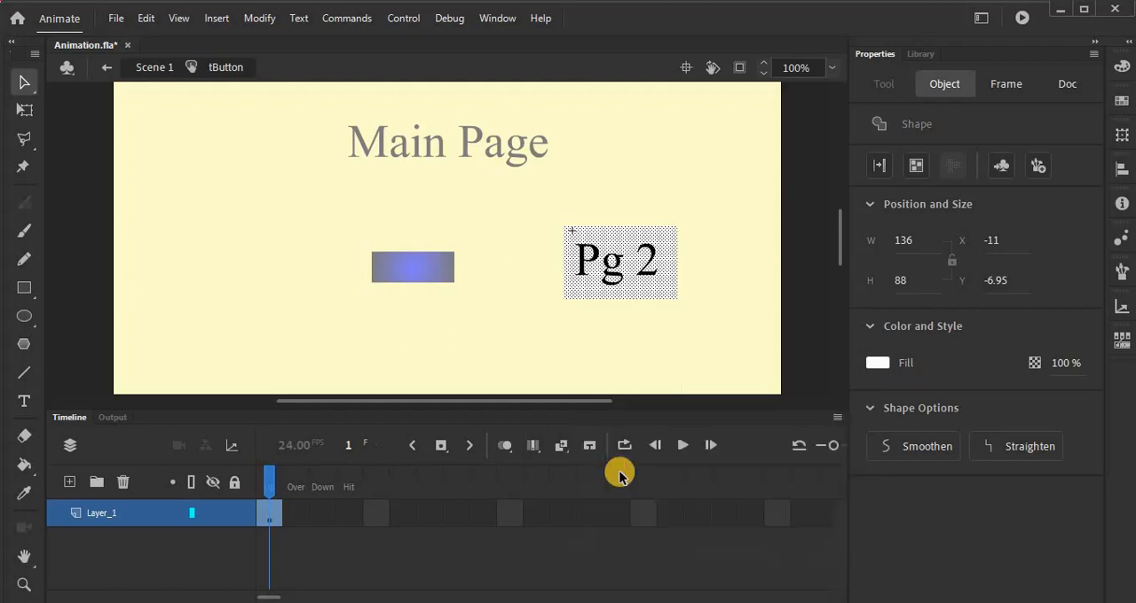
key(ctrl+Return)
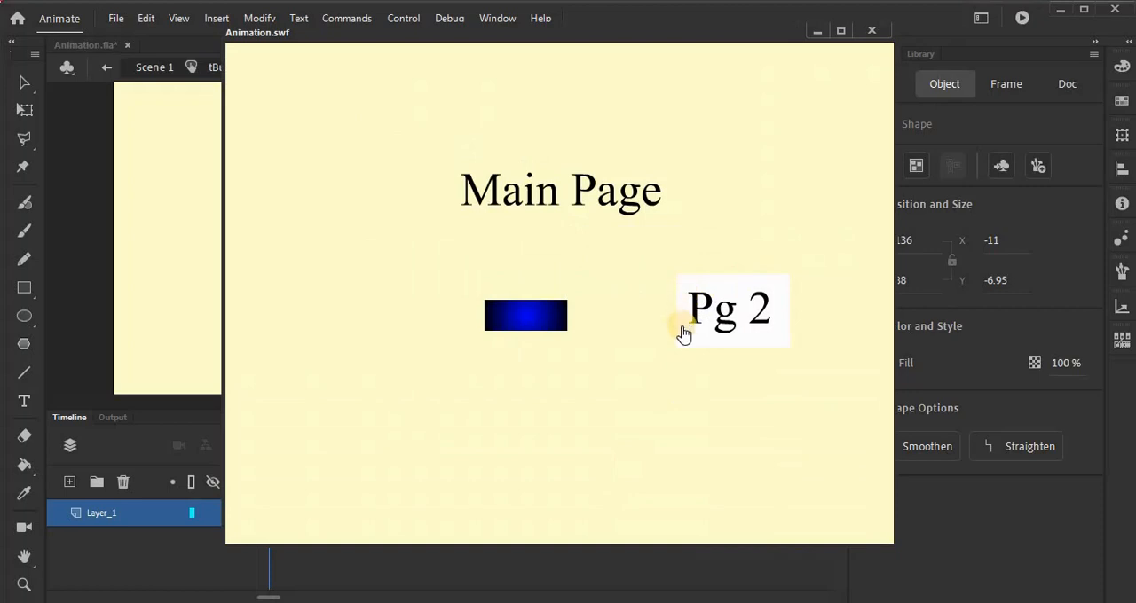
Step: Close the movie test and insert a keyframe in the Over state of the tButton symbol
click(753, 308)
click(877, 32)
click(296, 523)
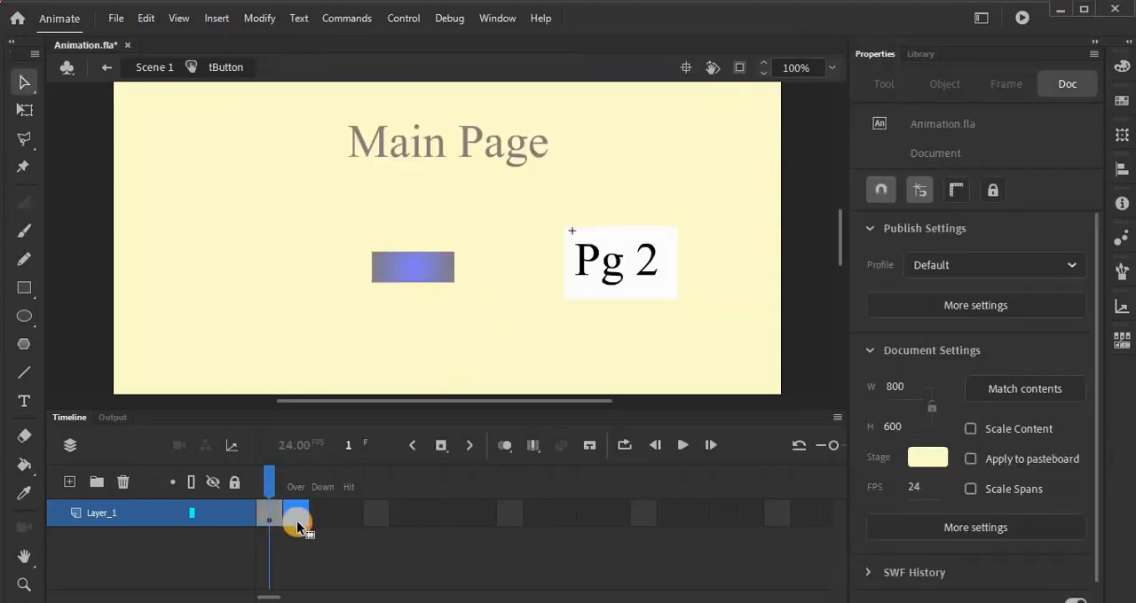
click(297, 525)
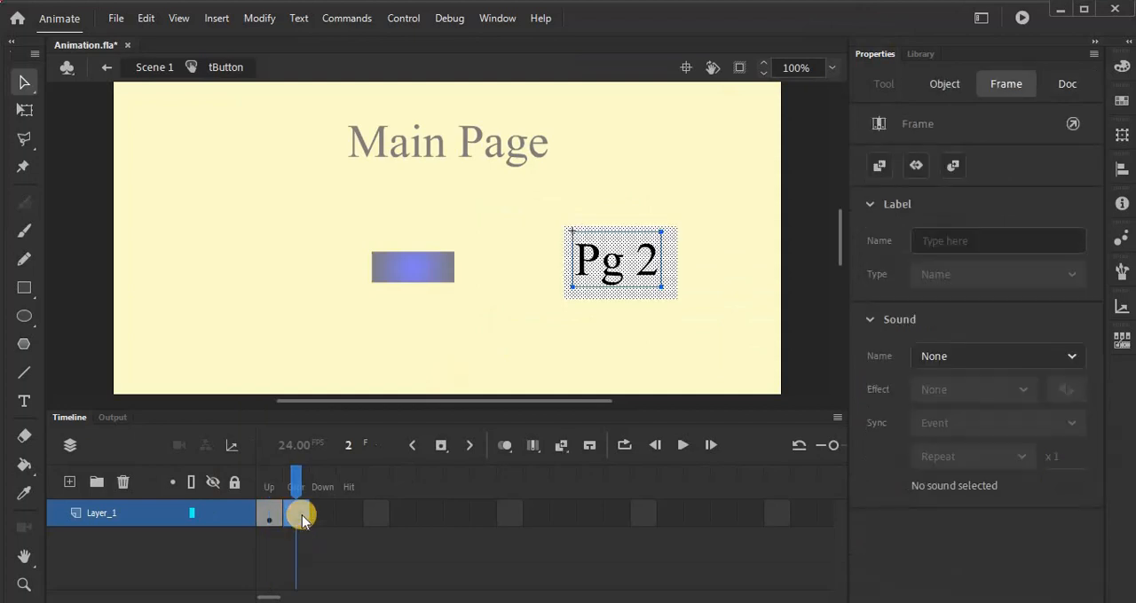
click(590, 275)
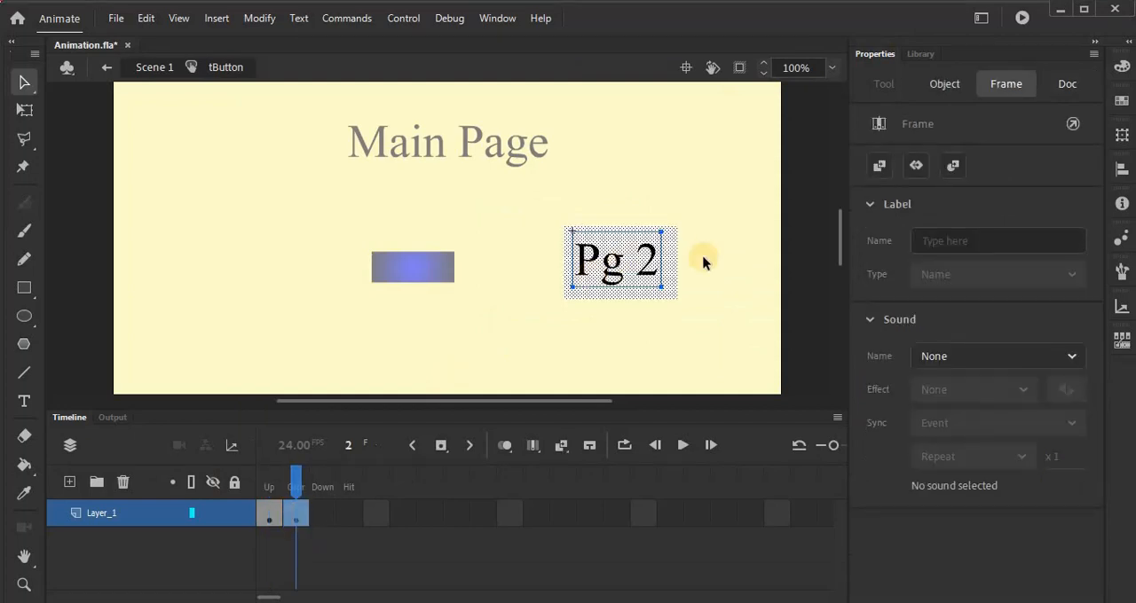
click(653, 294)
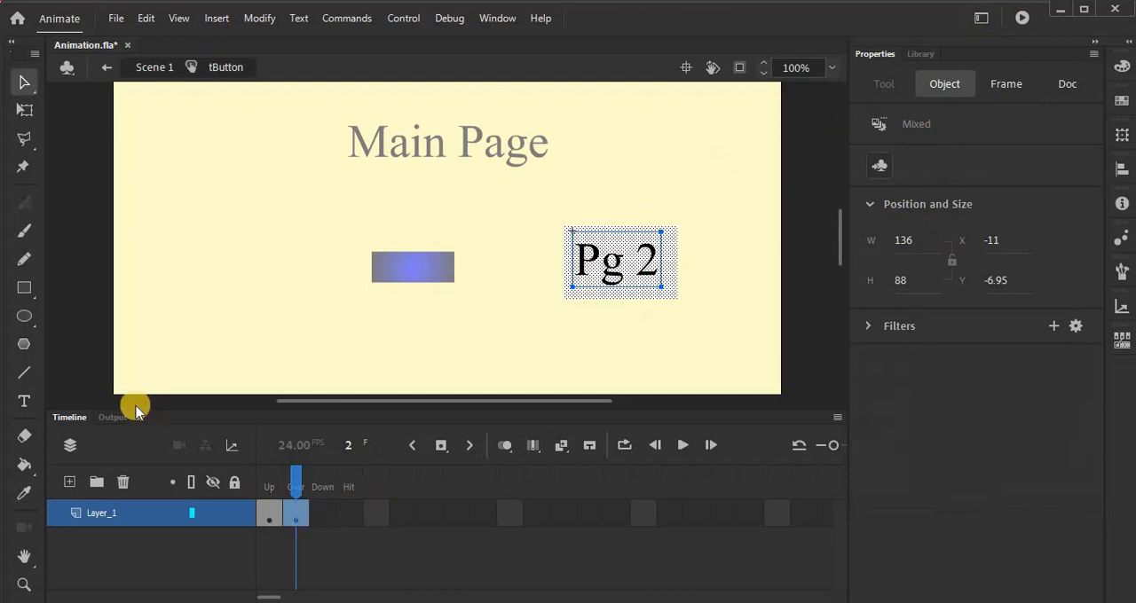
Step: Add the white static text "Click for page 2" in Times New Roman 56 pt above "Pg 2" in the Over state
click(24, 401)
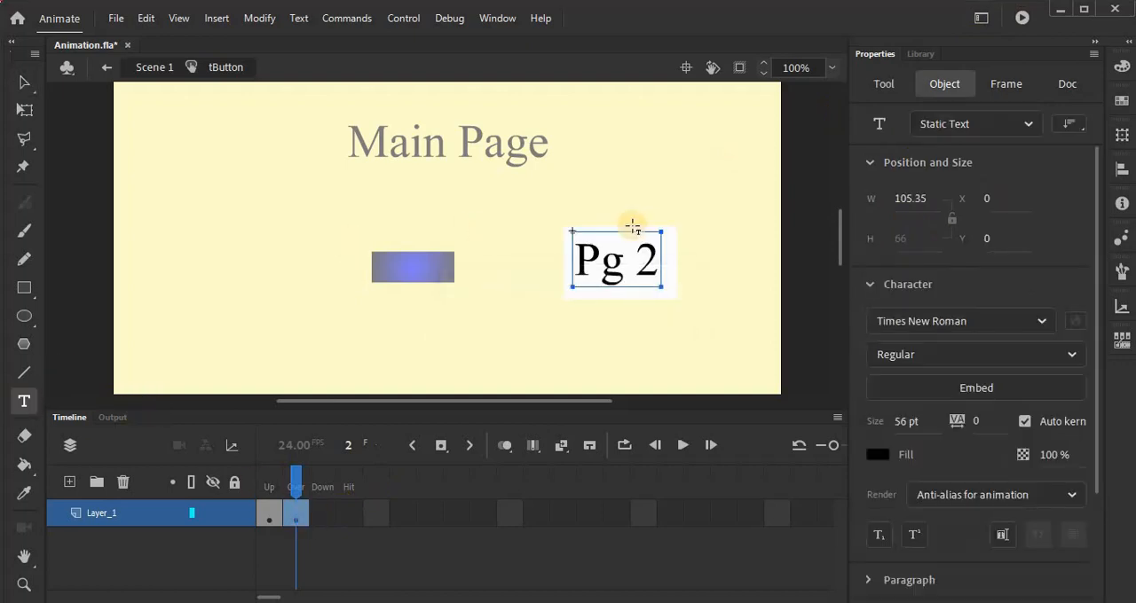
click(767, 232)
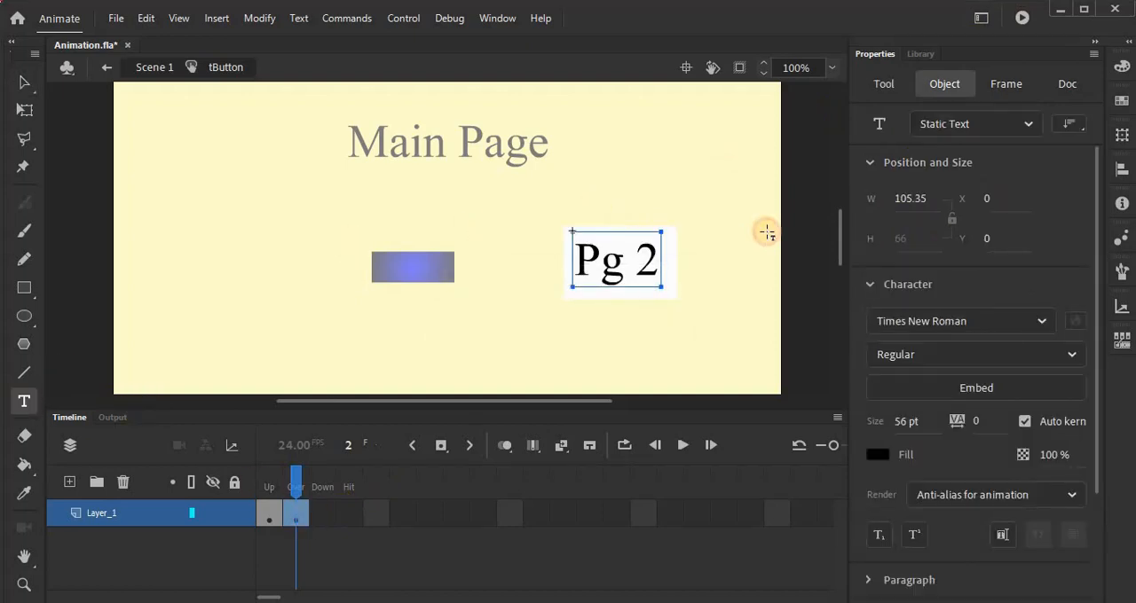
click(605, 204)
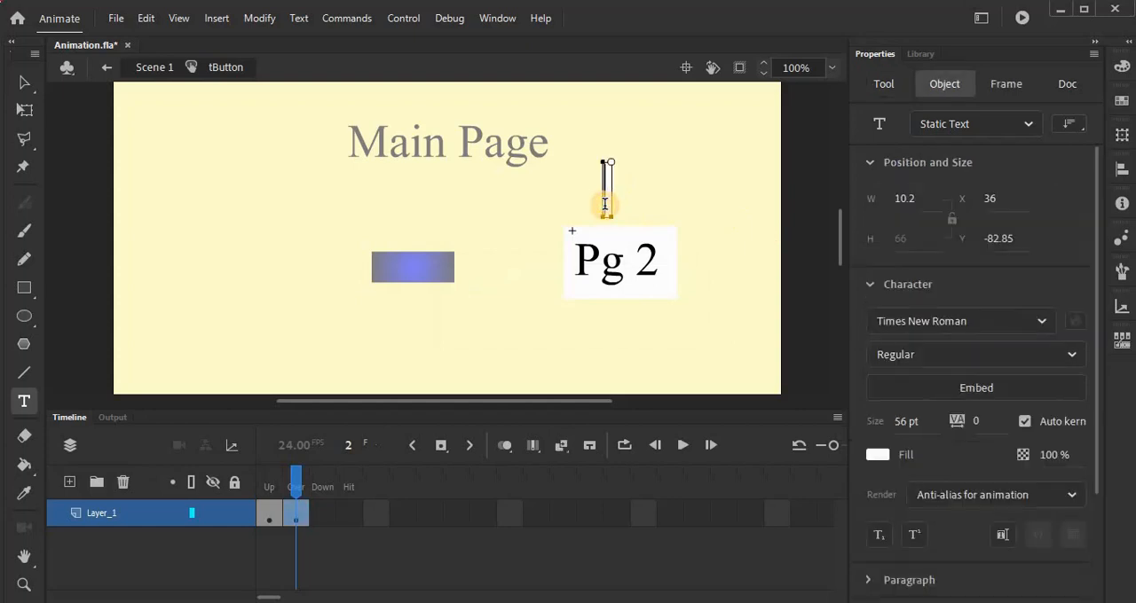
text(Click)
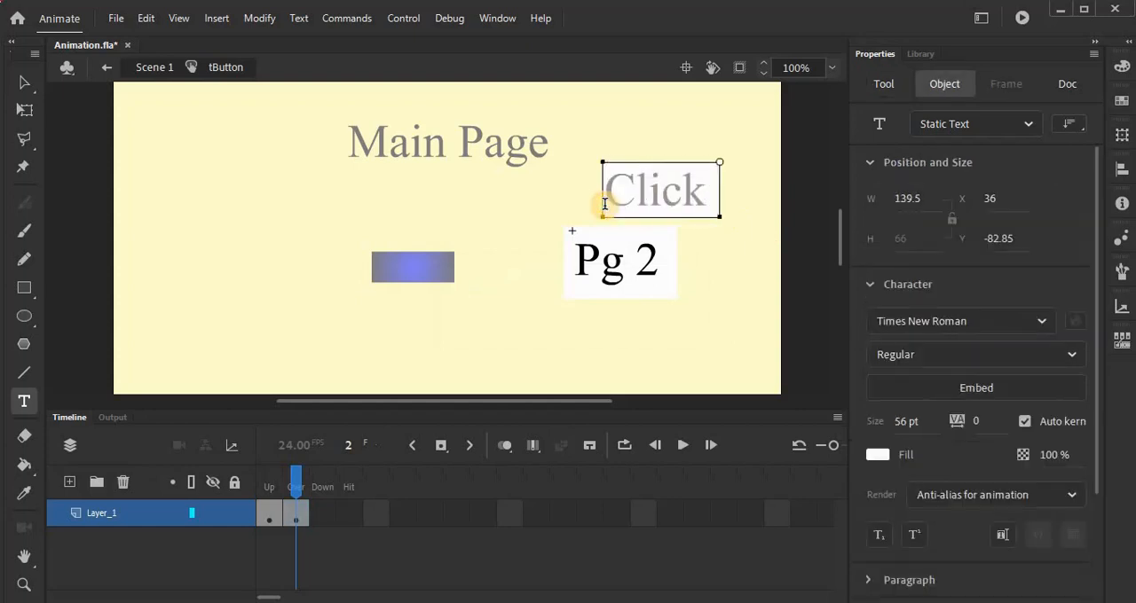
text( for page)
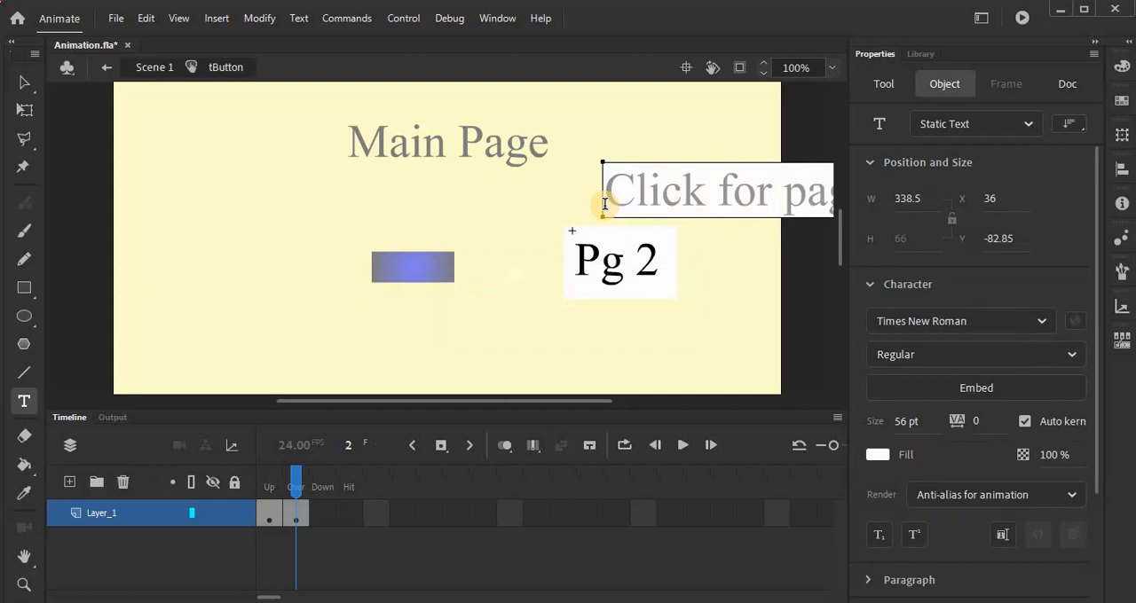
Step: Move the "Click for page 2" text to about X -122, Y -66, directly above the "Pg 2" box
click(24, 82)
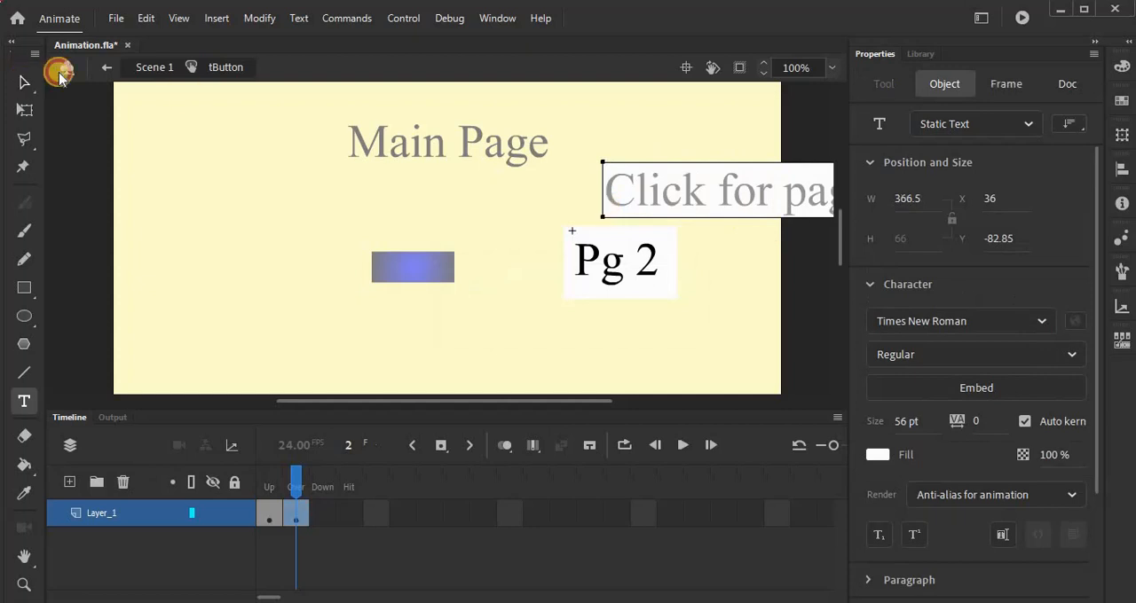
drag(654, 166, 565, 182)
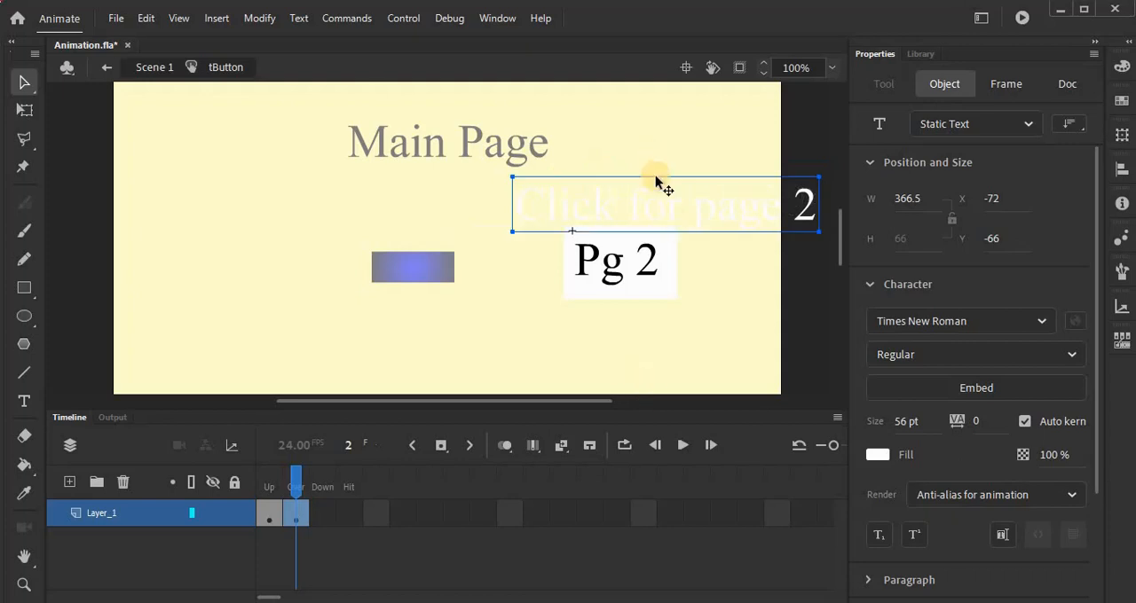
drag(657, 177, 612, 182)
click(725, 388)
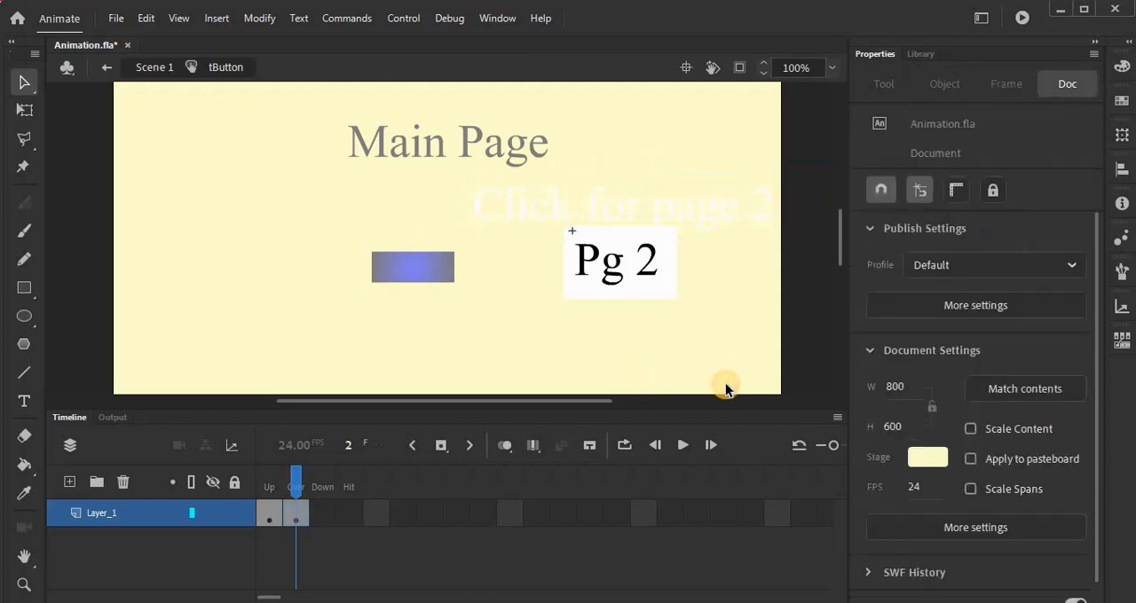
Step: Insert a keyframe in the Down state and squash all its contents vertically to about 93 px high with Free Transform
click(322, 512)
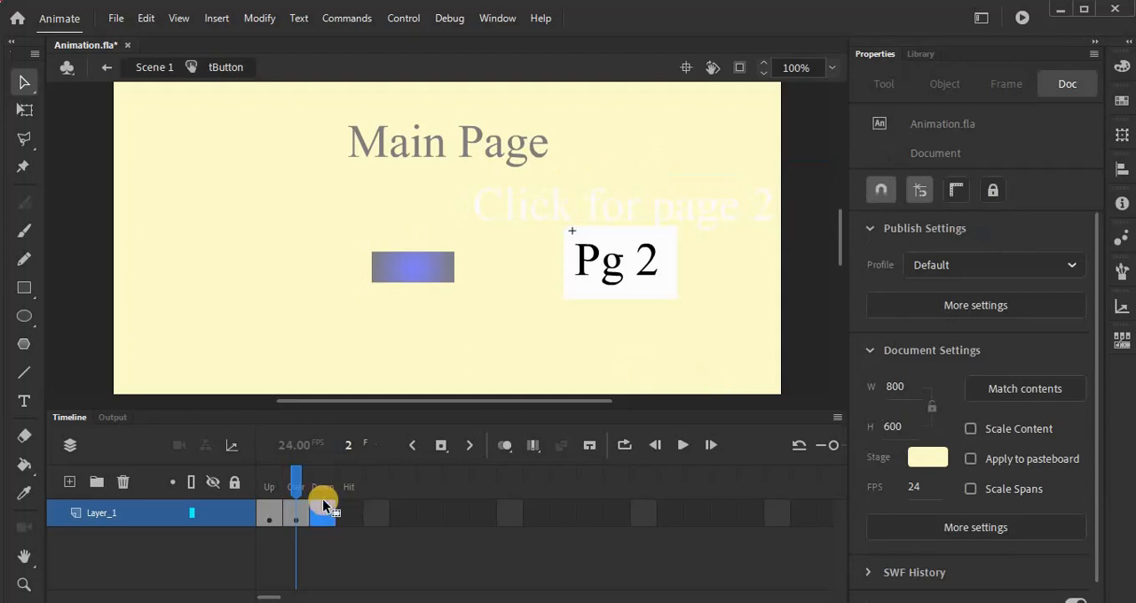
click(654, 291)
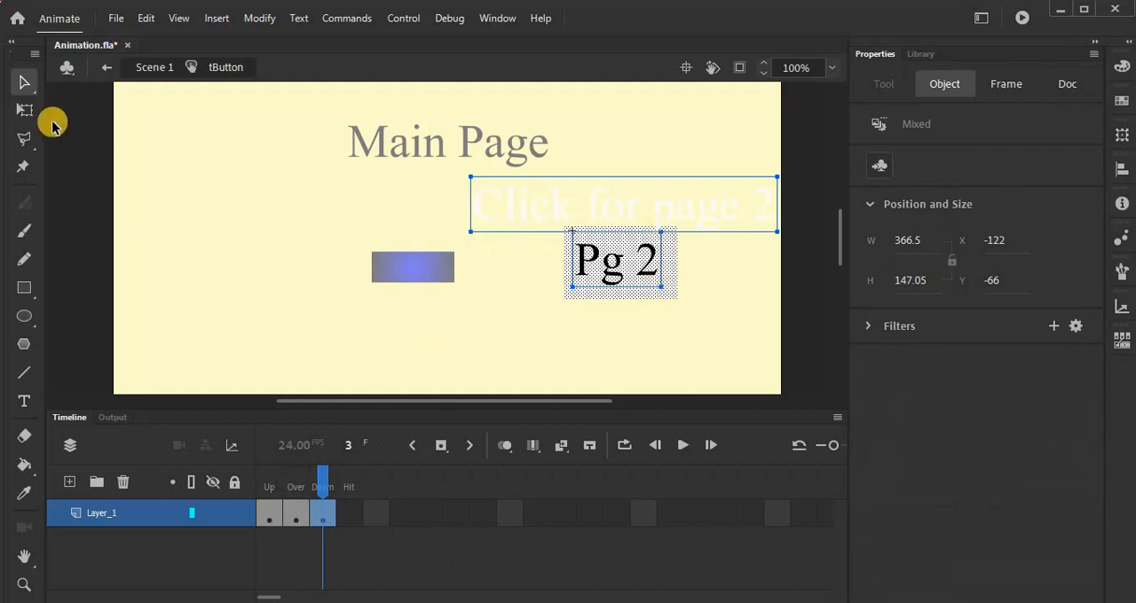
click(25, 109)
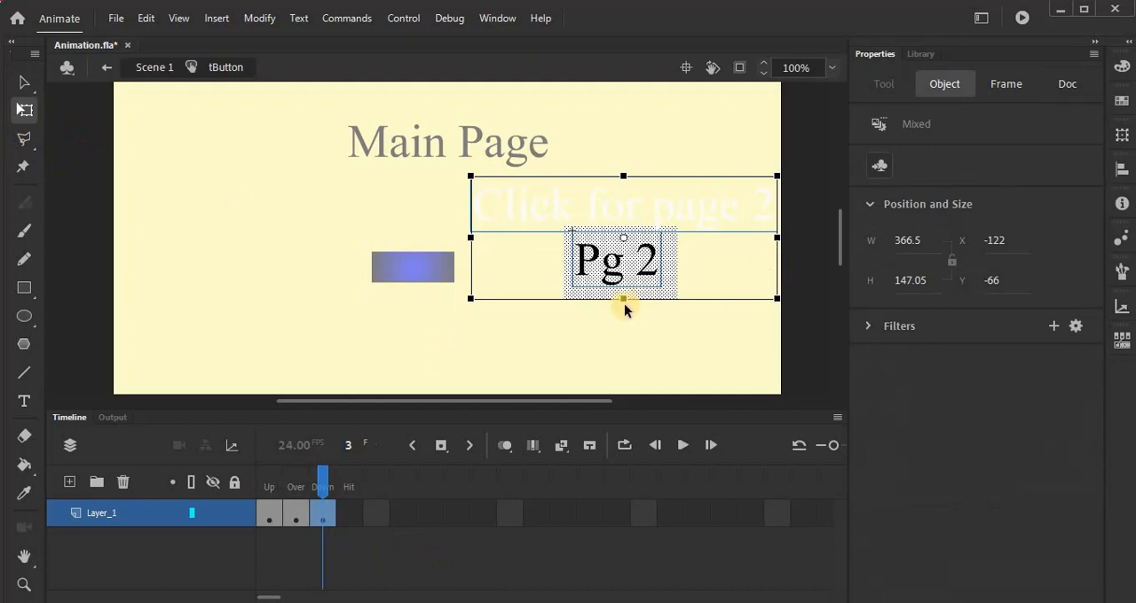
drag(624, 278, 627, 275)
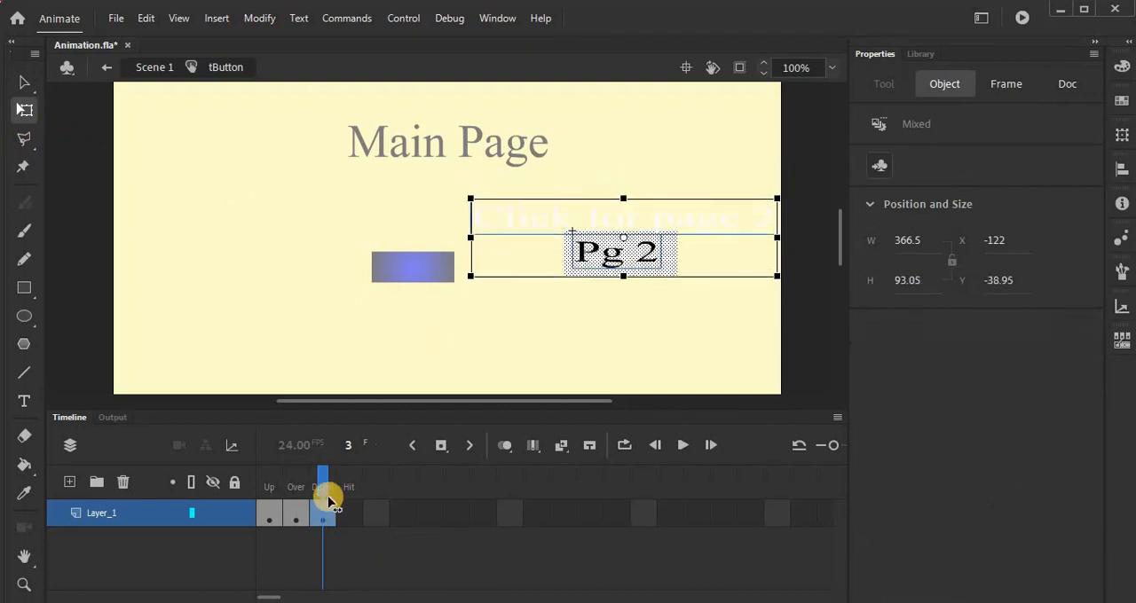
Step: Insert a keyframe in the Hit state and test how the "Pg 2" button reacts in the movie
click(353, 515)
click(355, 518)
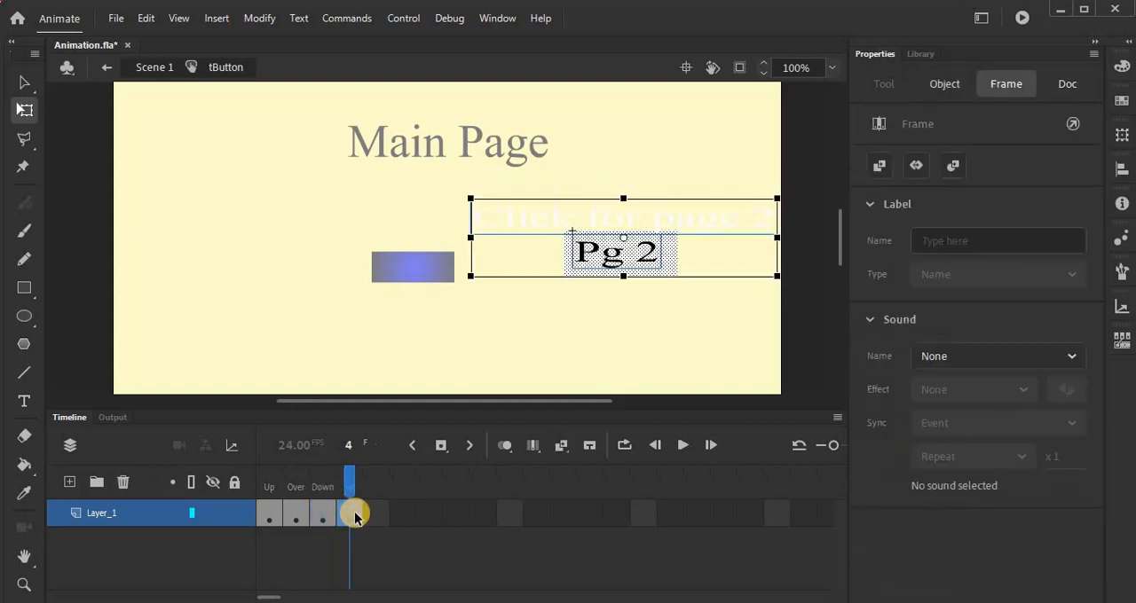
key(ctrl+Return)
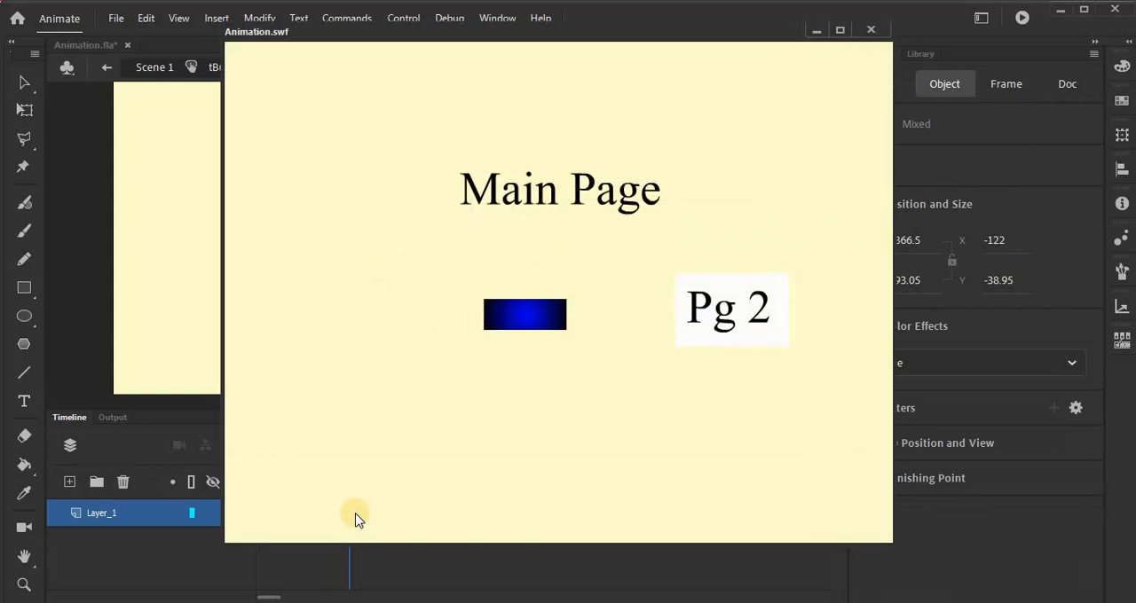
click(704, 328)
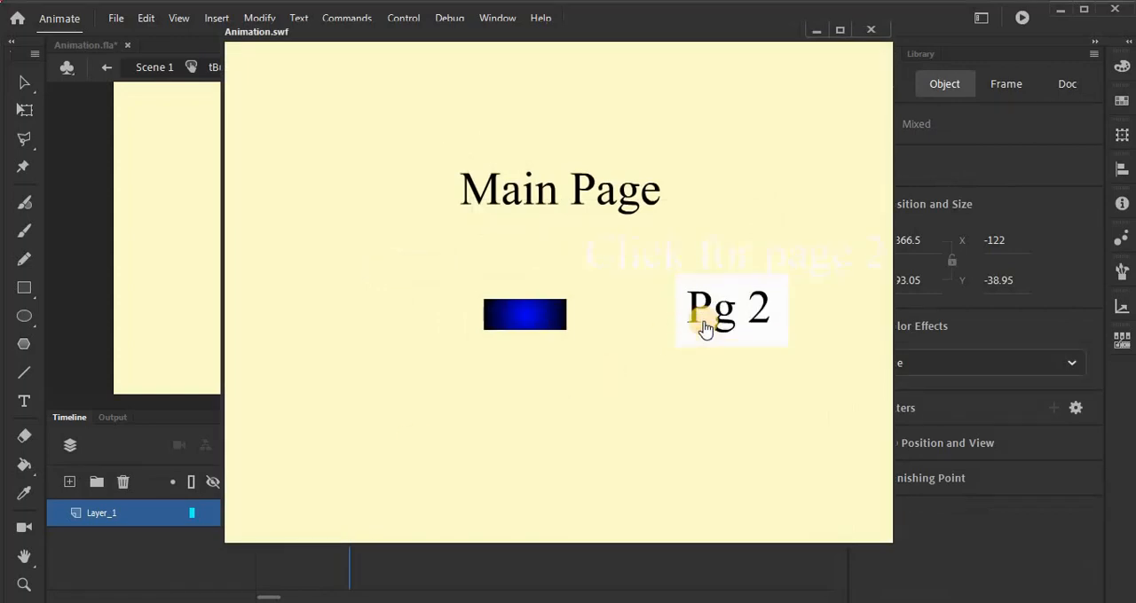
click(728, 307)
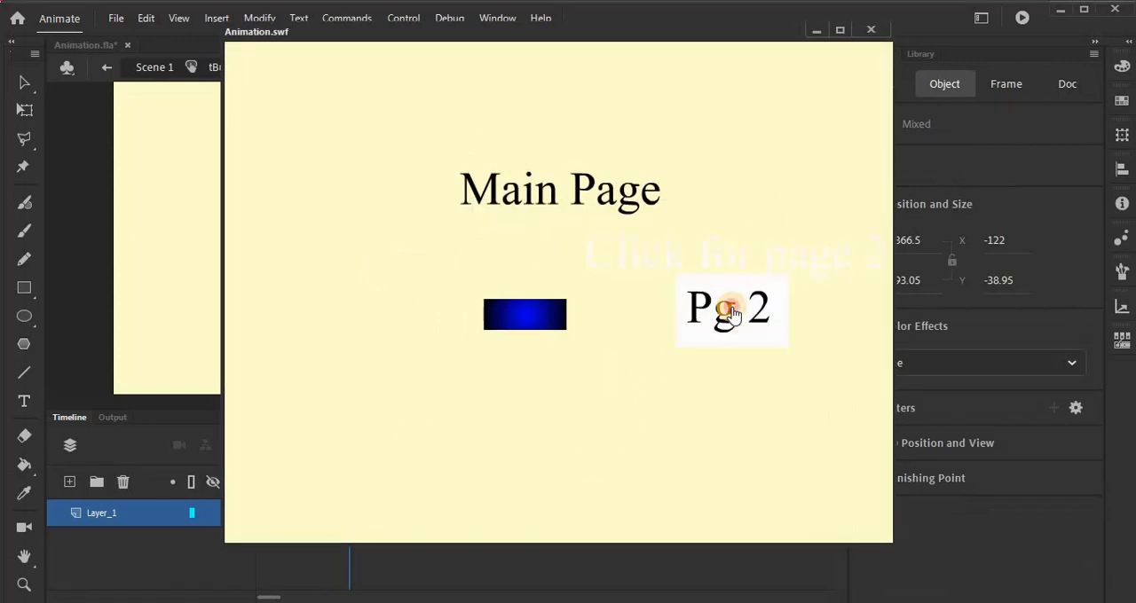
click(730, 310)
click(730, 310)
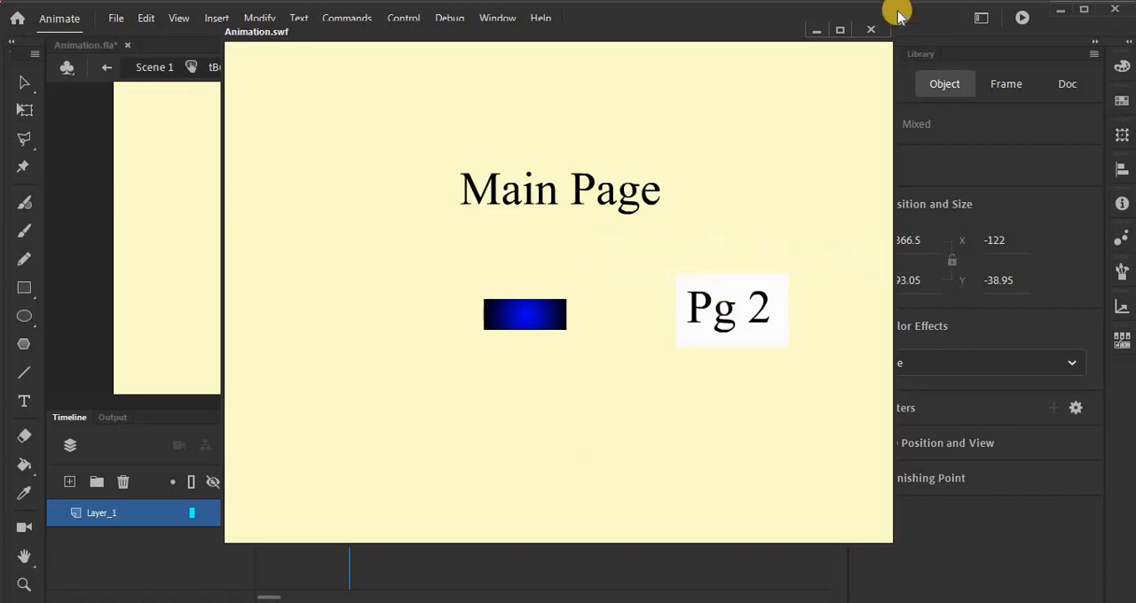
click(873, 28)
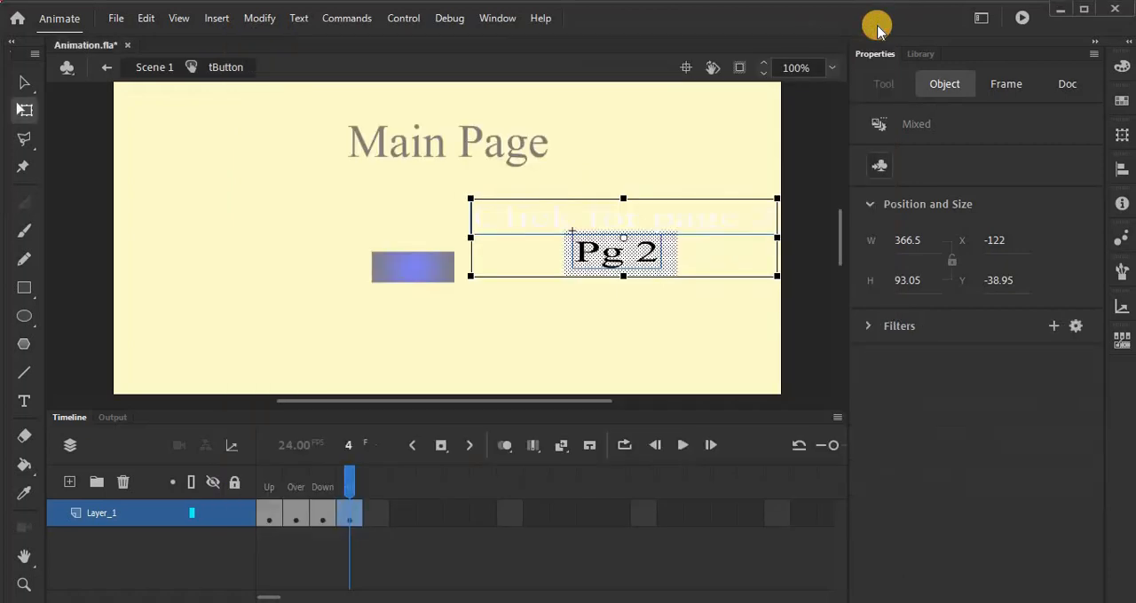
Step: In Scene 1, add the "Click to Go to Frame and Stop" snippet for tbins on frame 1 of the Actions layer, targeting frame 5
click(108, 69)
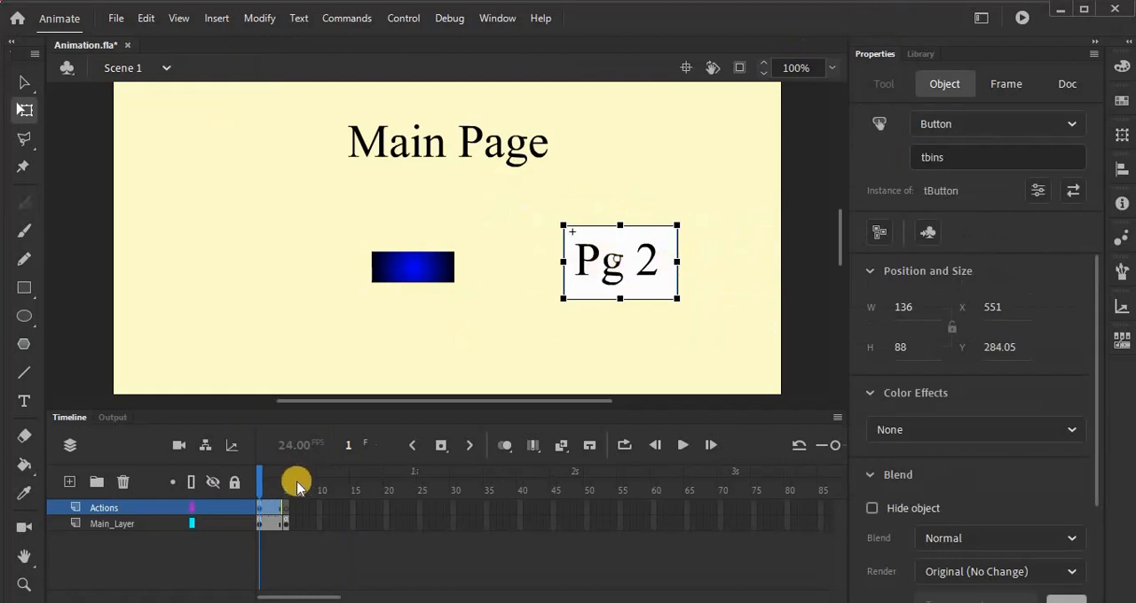
click(260, 508)
right_click(260, 507)
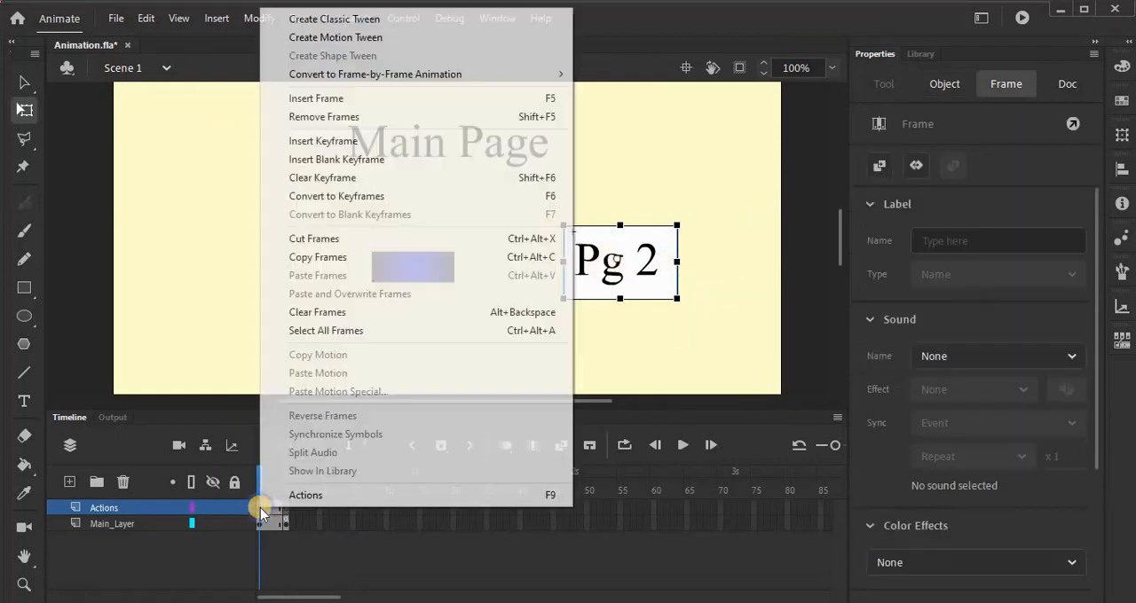
click(292, 495)
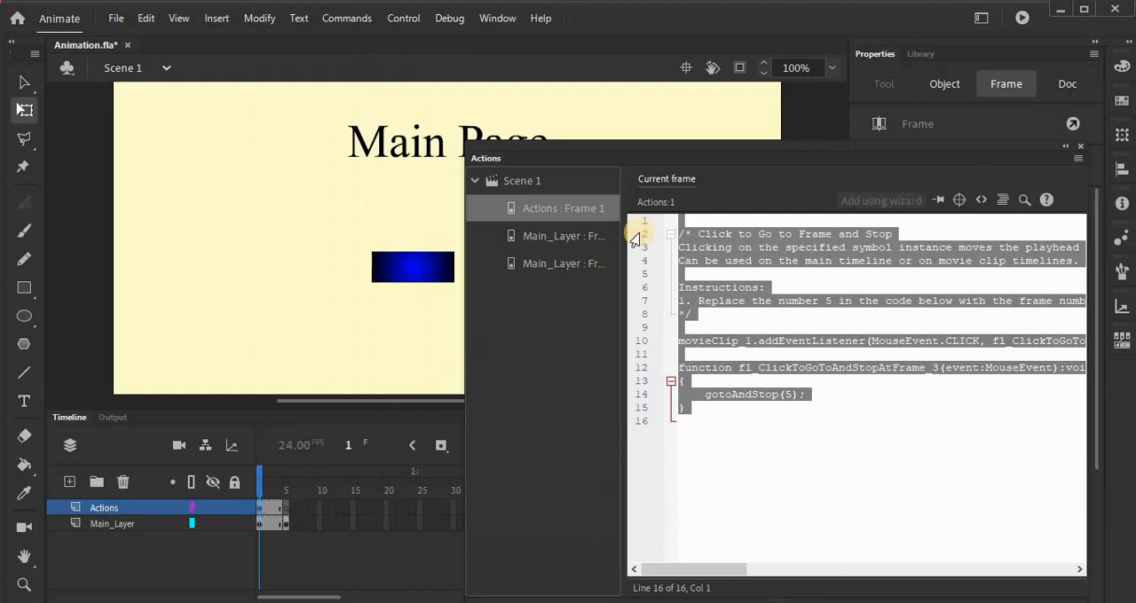
click(981, 200)
drag(805, 149, 852, 298)
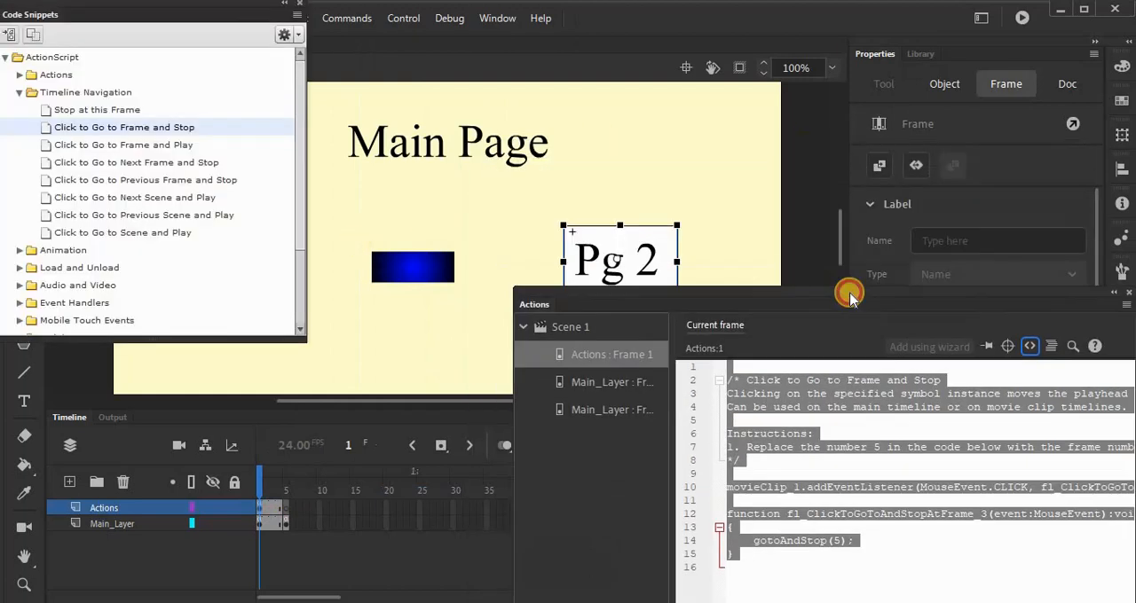
click(588, 258)
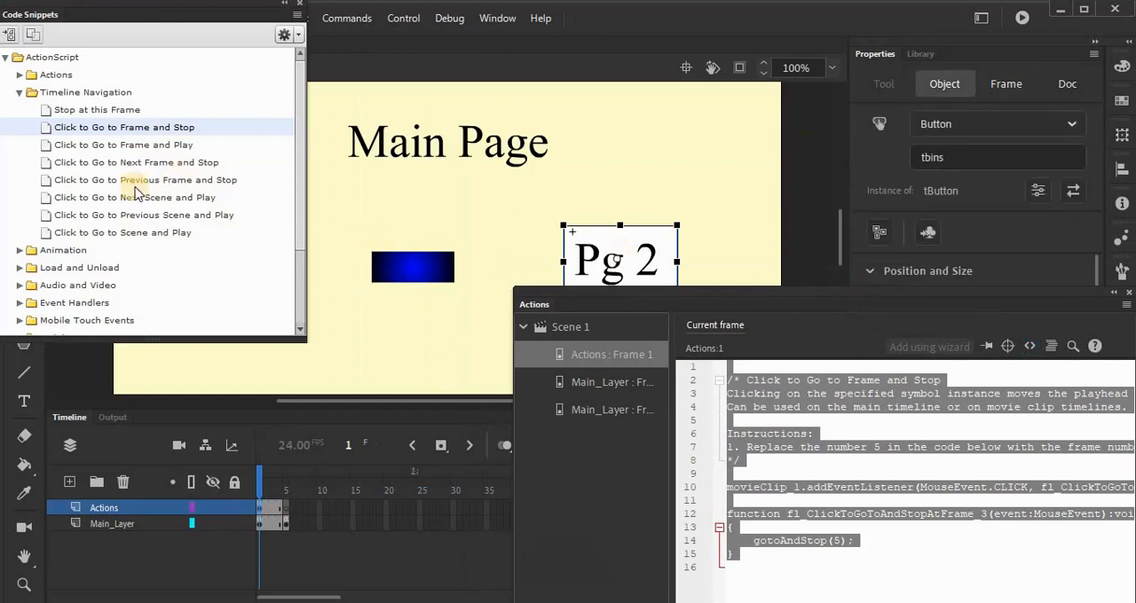
double_click(173, 131)
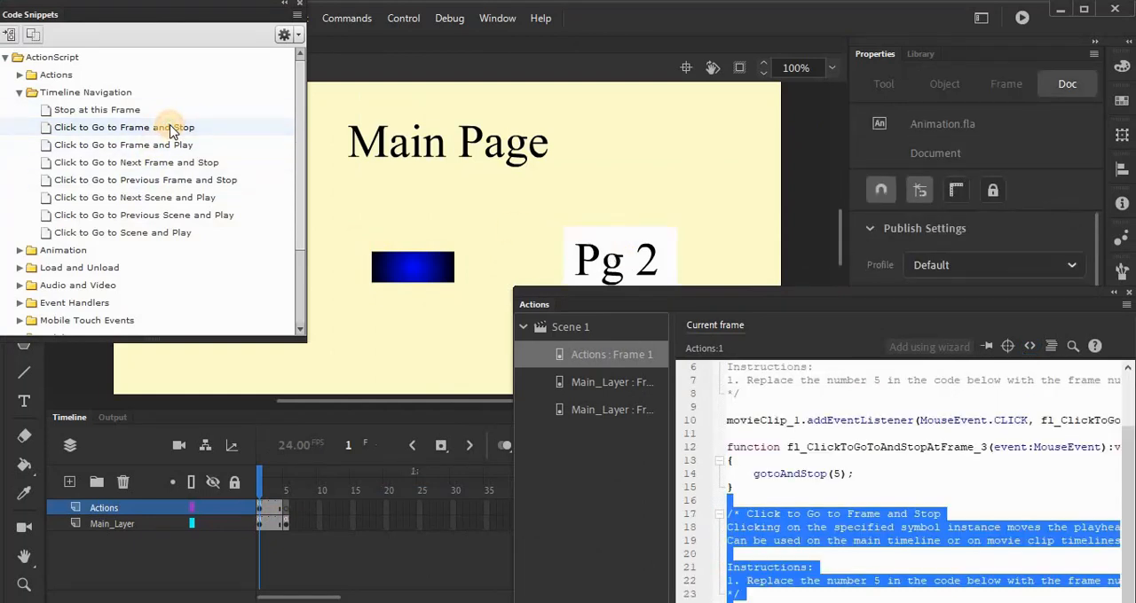
drag(1031, 298, 978, 132)
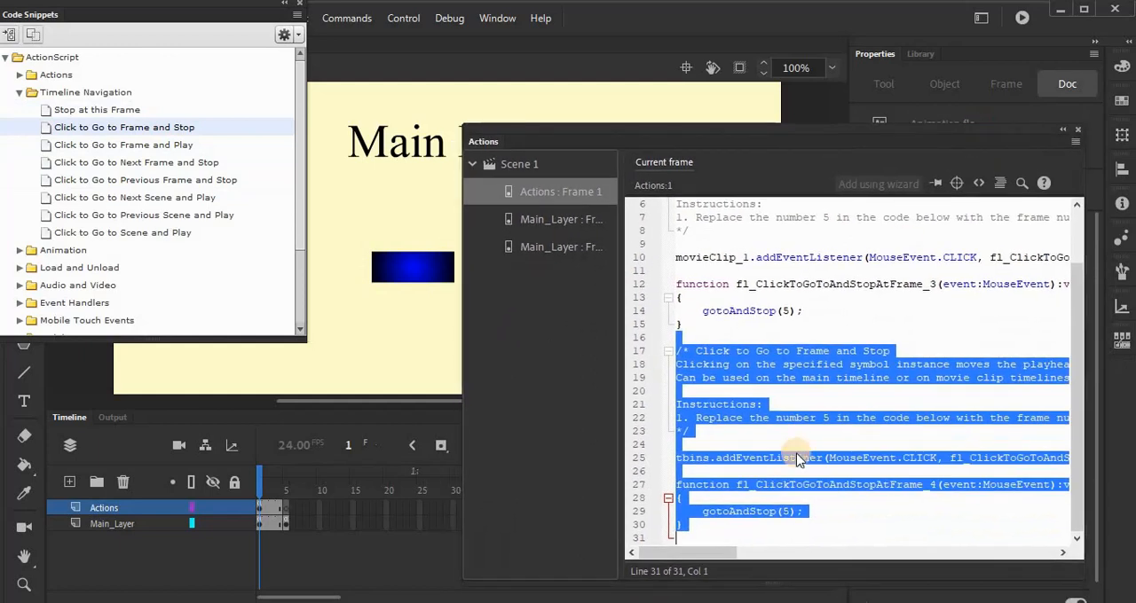
Step: Test the "Pg 2" button's link to Page 2 in the movie and close the code editor and snippets
key(ctrl+Return)
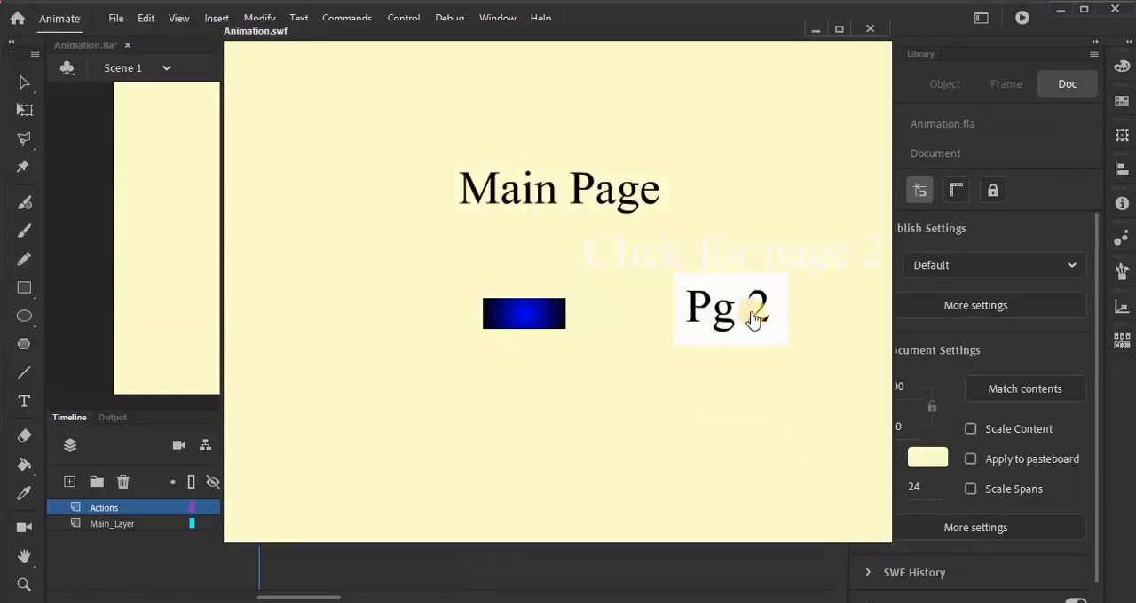
click(752, 318)
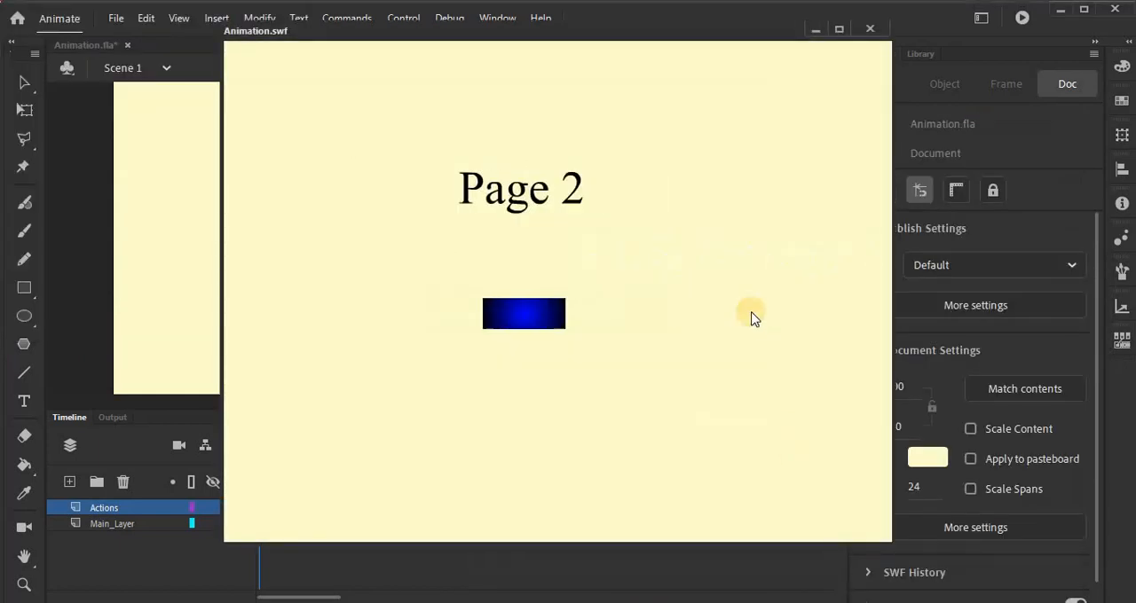
click(873, 30)
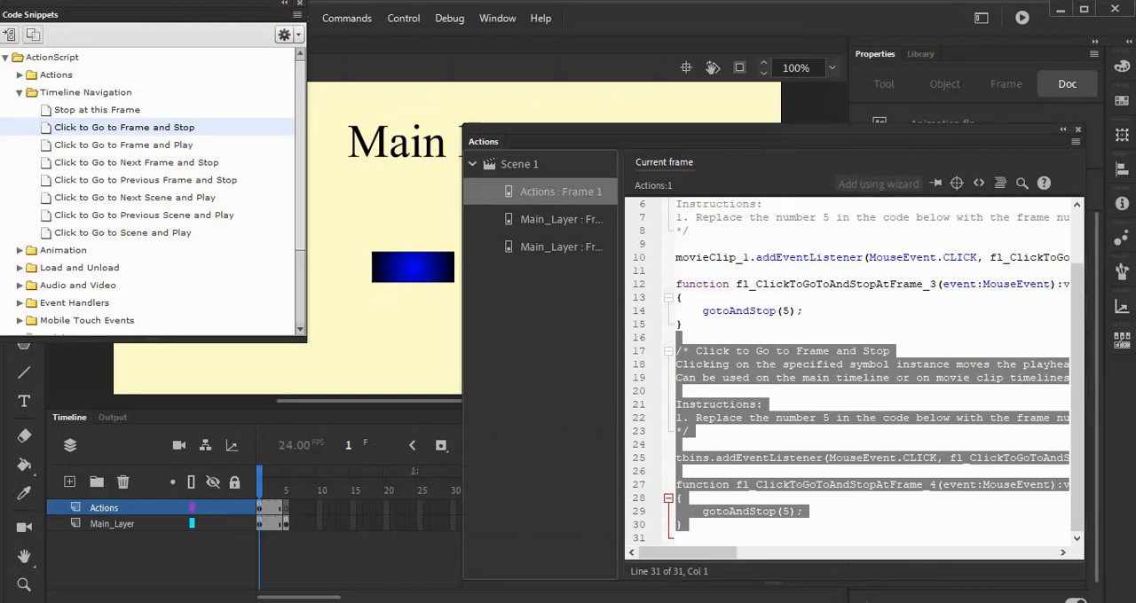
click(302, 9)
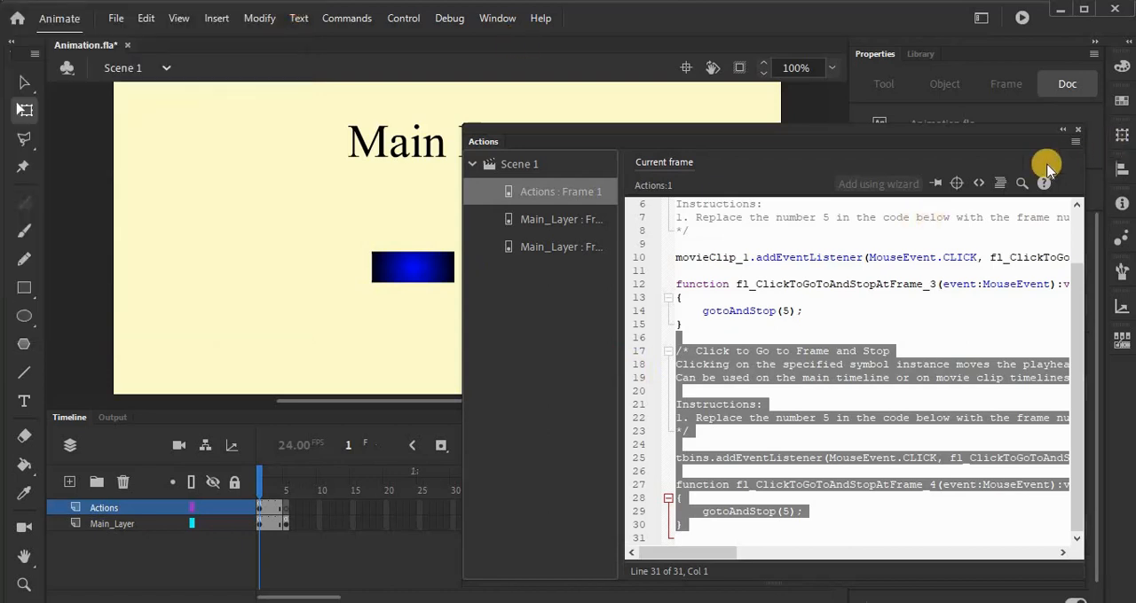
click(1079, 130)
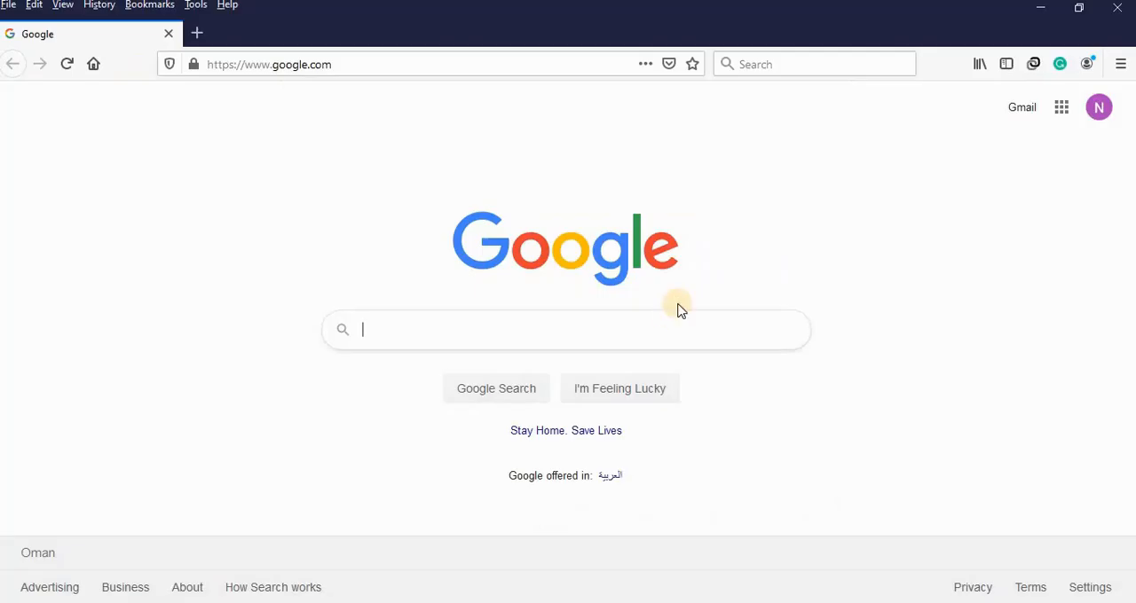
Step: In the Firefox browser, search Google for "flaticon" and open the Flaticon website
text(flaticon)
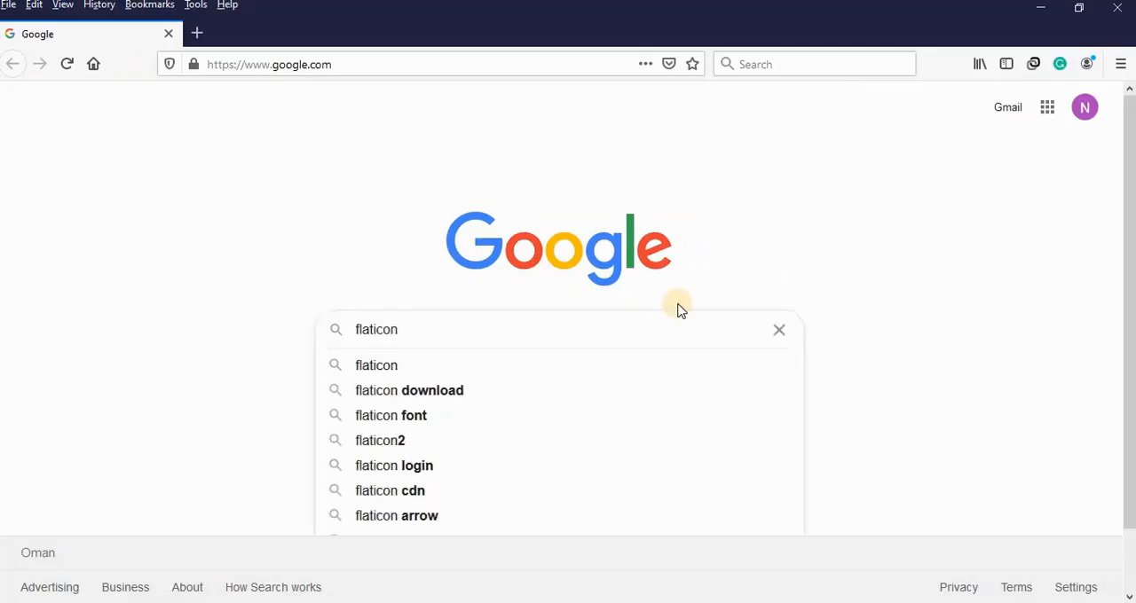
key(Return)
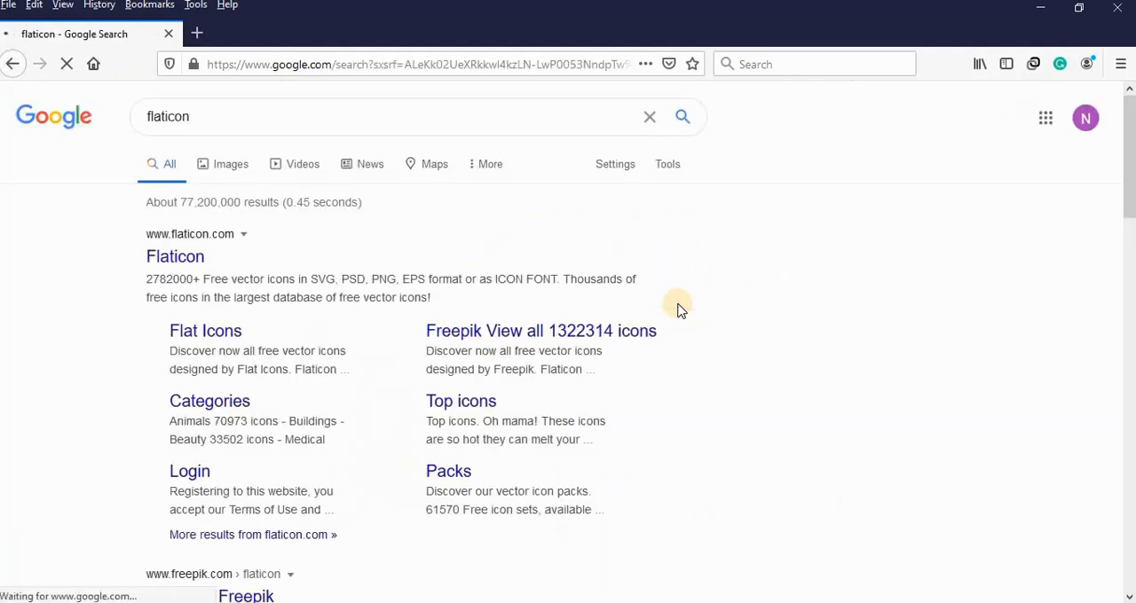
click(177, 260)
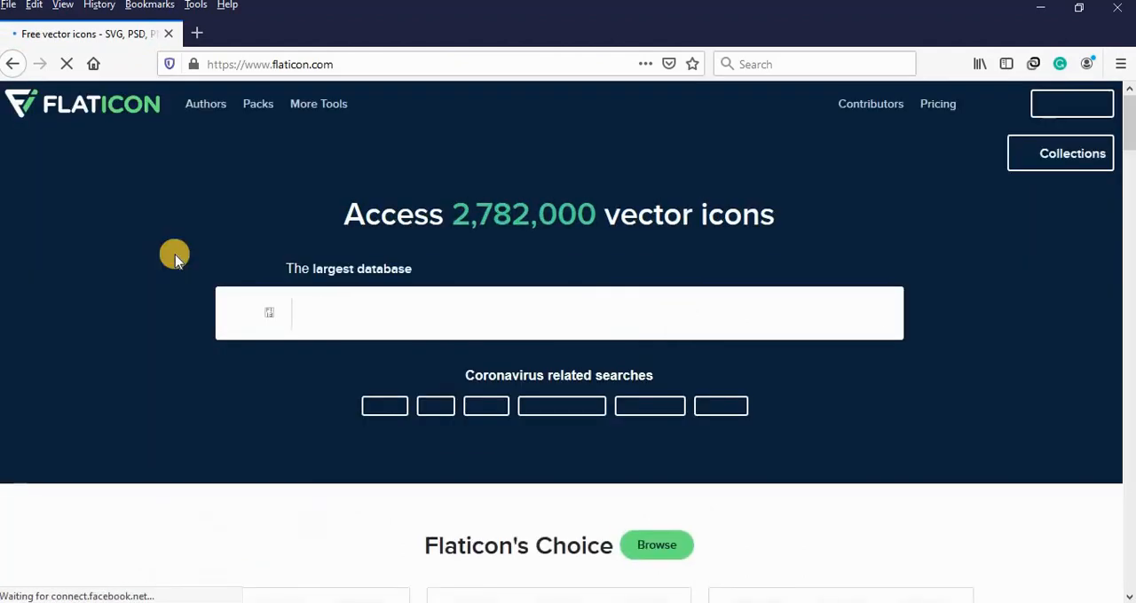
Step: Search Flaticon's icons for "home button" using the suggested search term
click(376, 317)
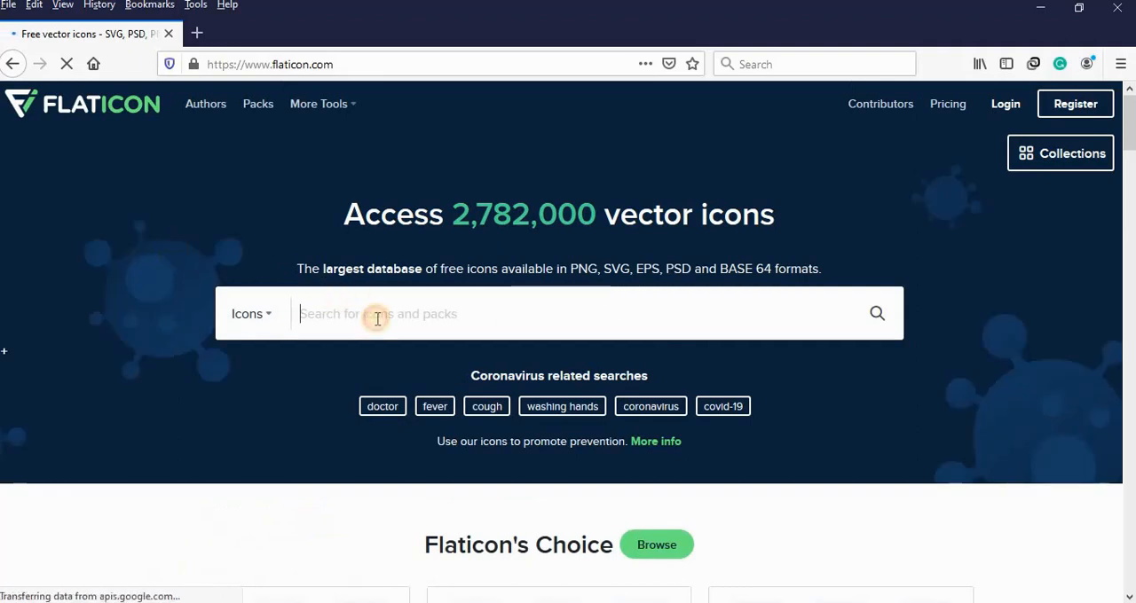
text(ho)
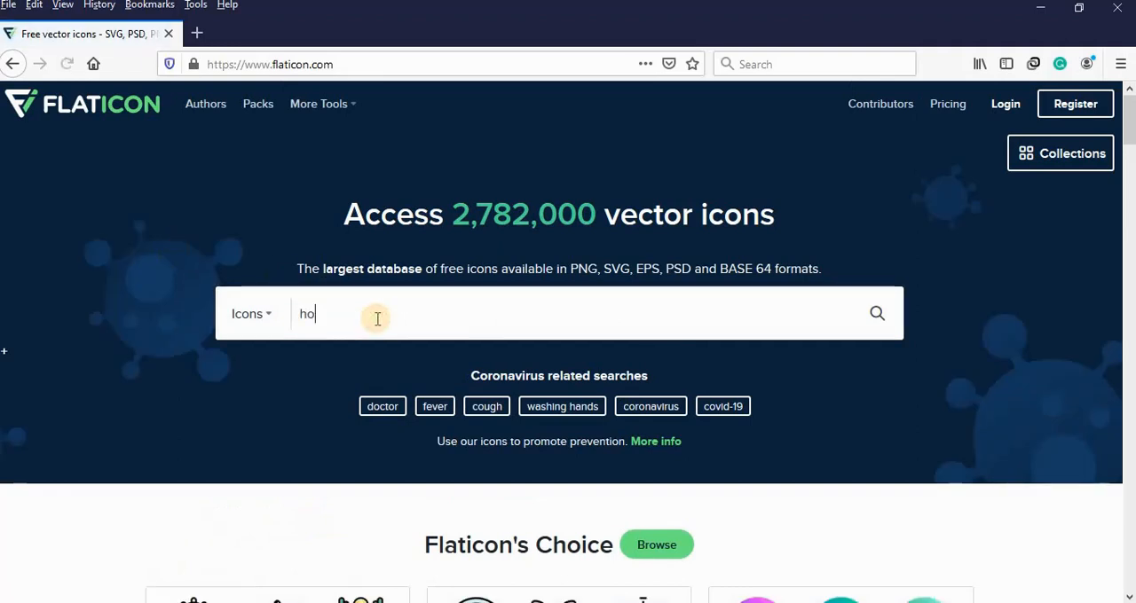
text(me butt)
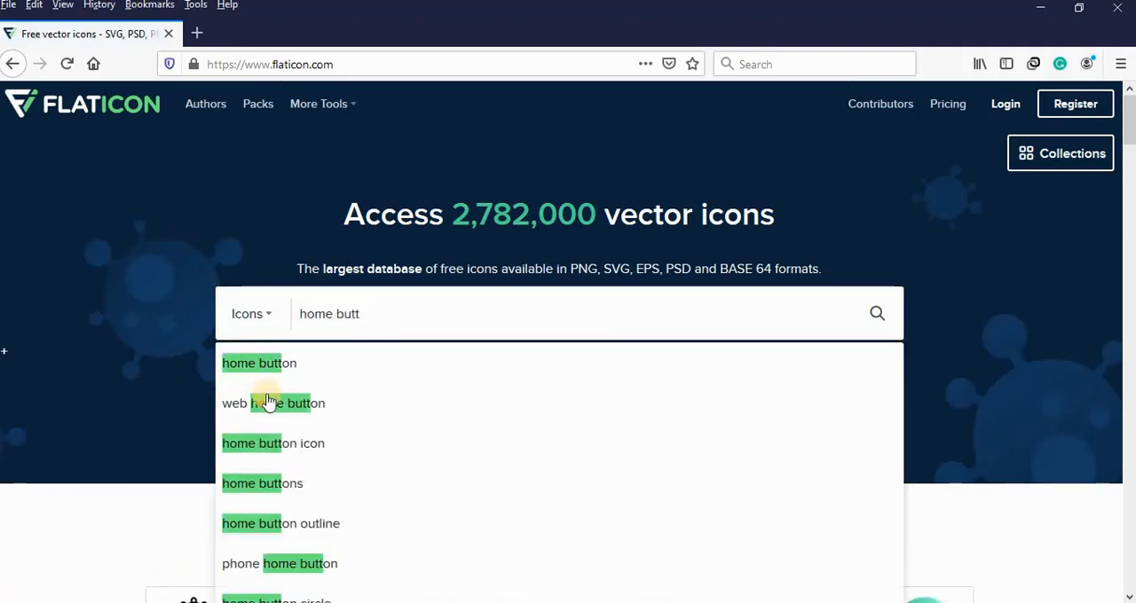
click(285, 361)
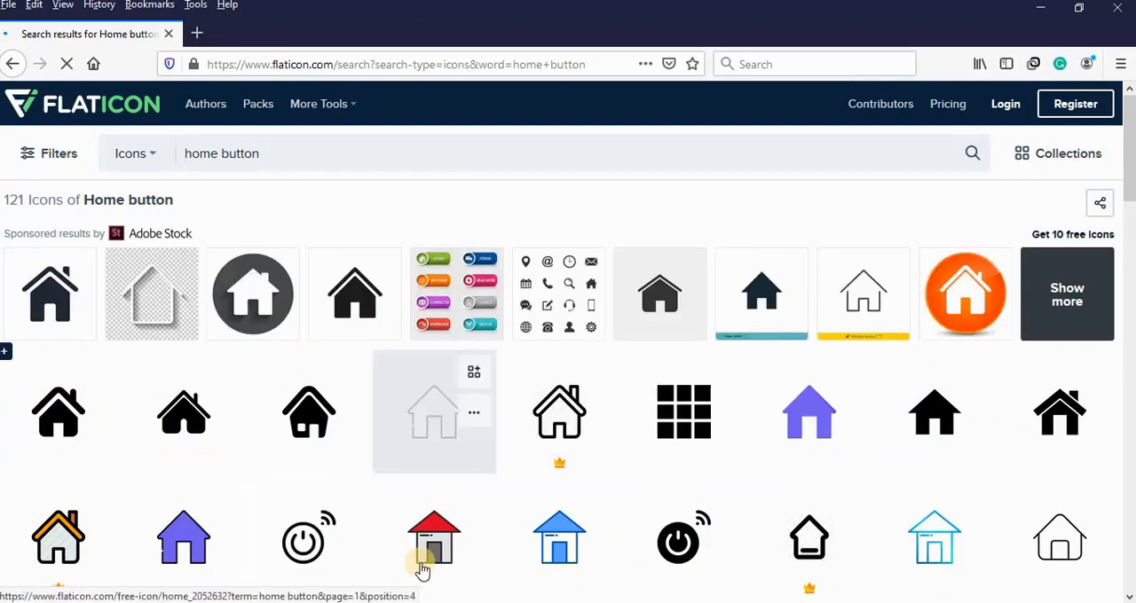
Step: Open the red-roofed house icon, download it in PNG format, save the file web.png and dismiss the attribution notice
click(425, 561)
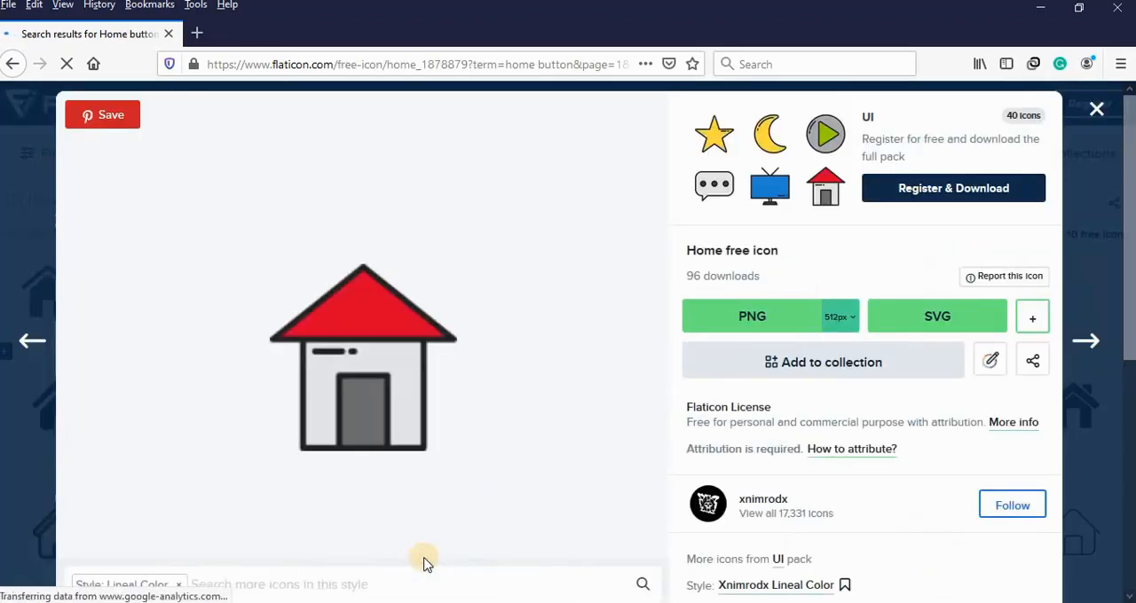
click(719, 325)
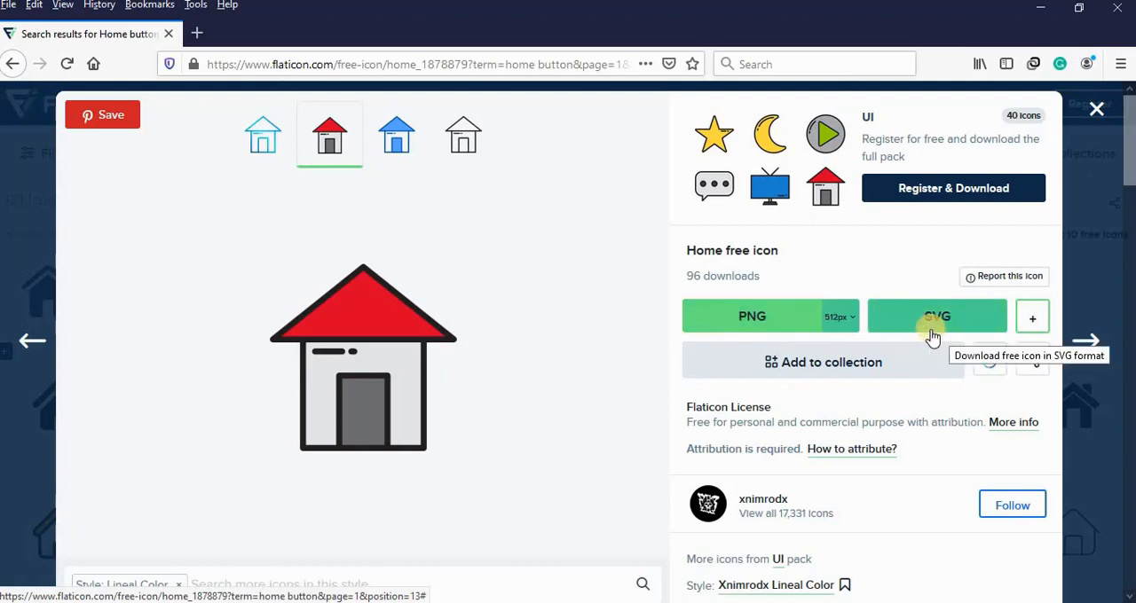
click(815, 330)
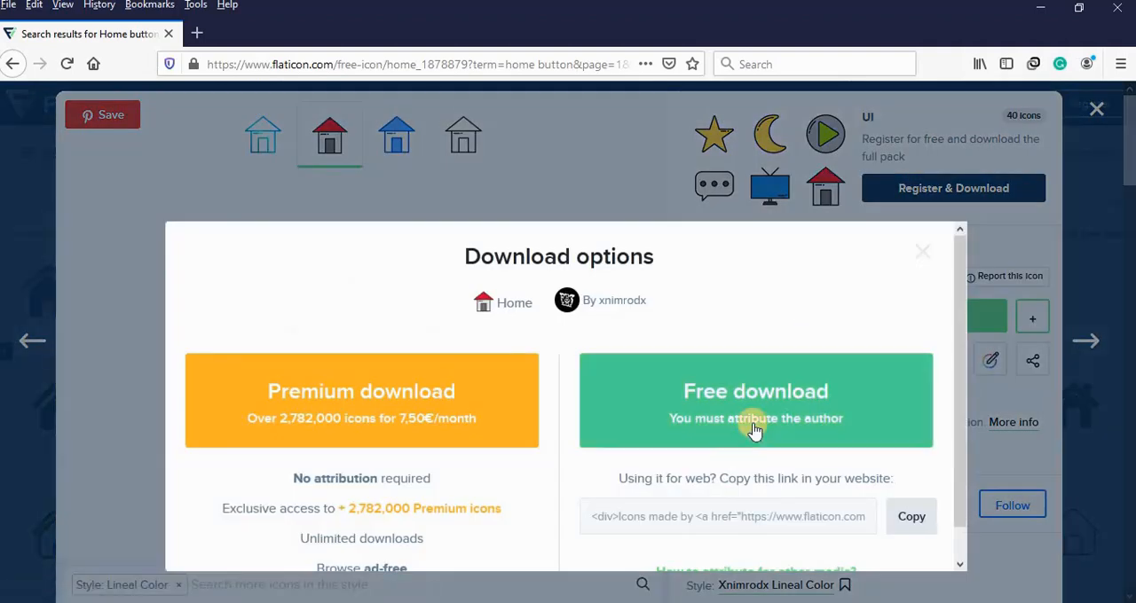
click(753, 430)
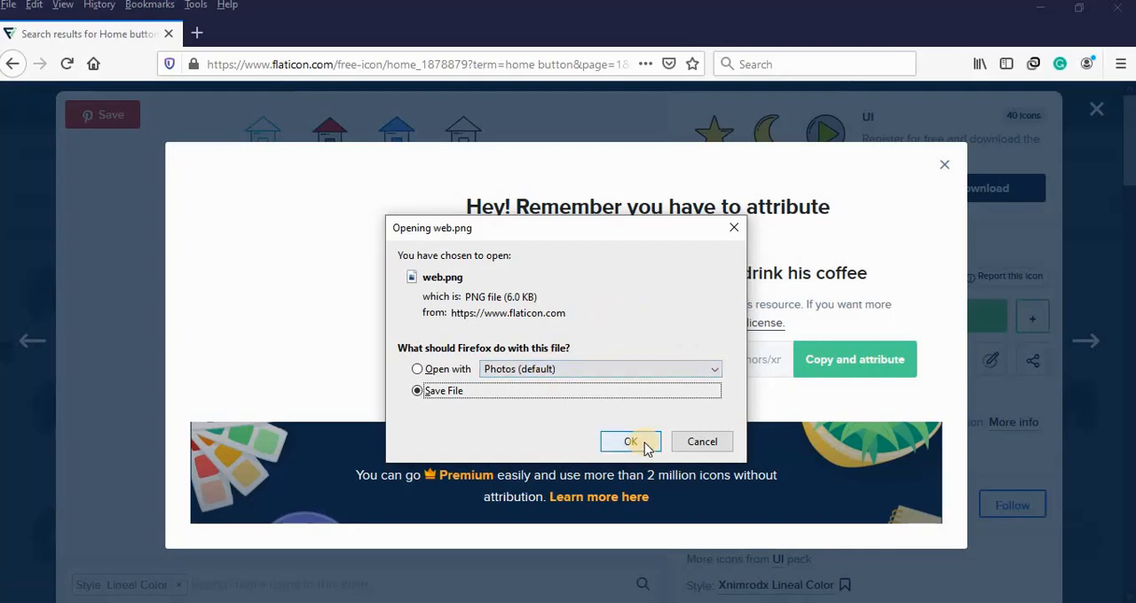
click(644, 446)
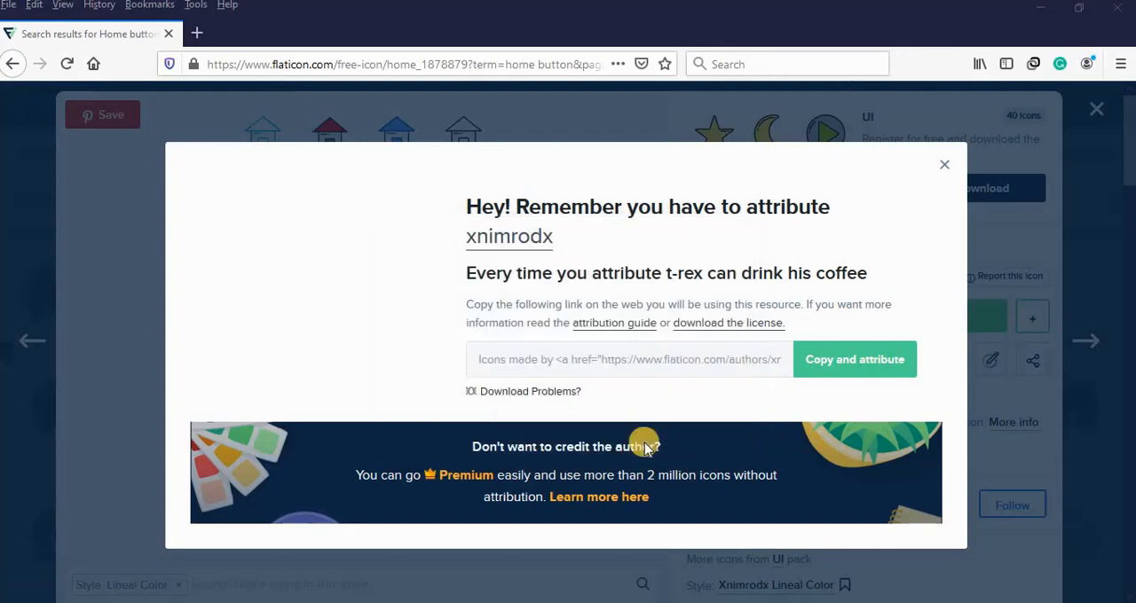
click(946, 165)
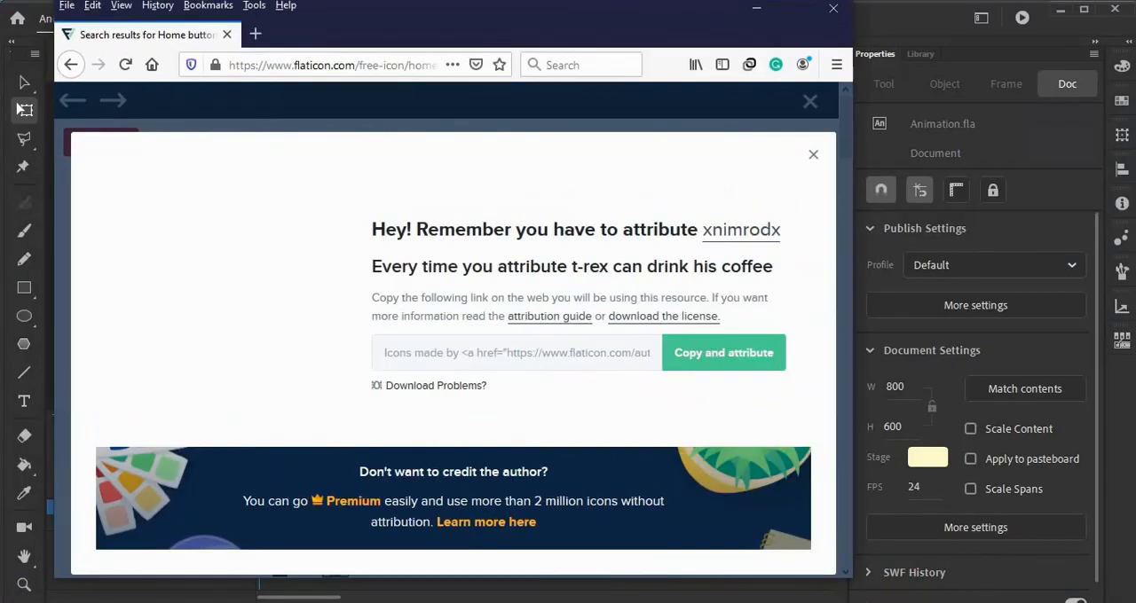
Step: Switch back to Animation.fla in Adobe Animate and start importing a file to the library
mouse_move(884, 602)
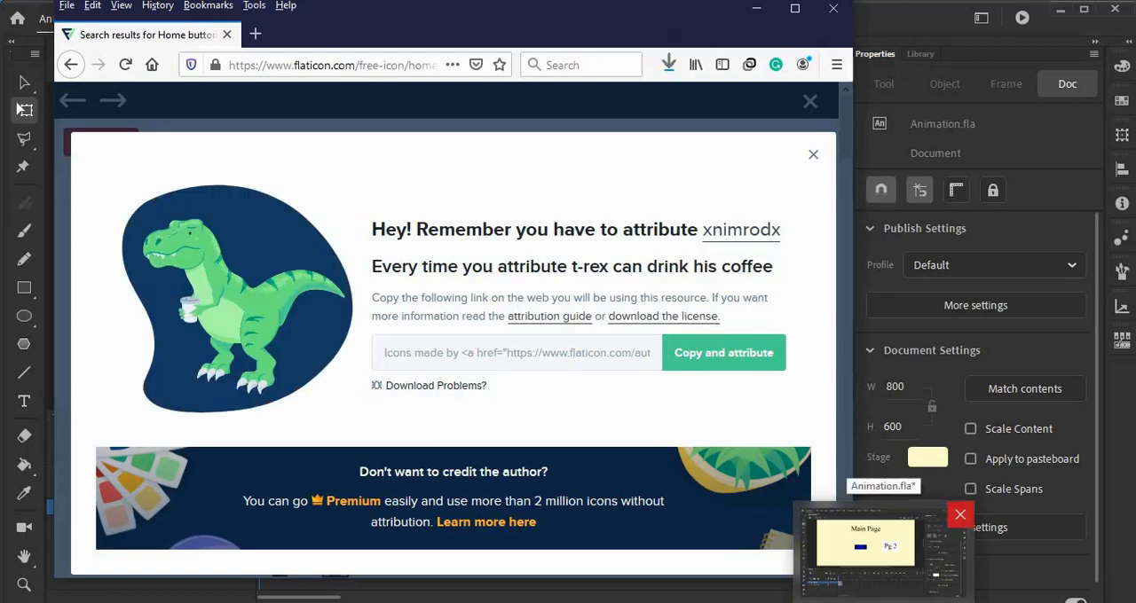
click(865, 543)
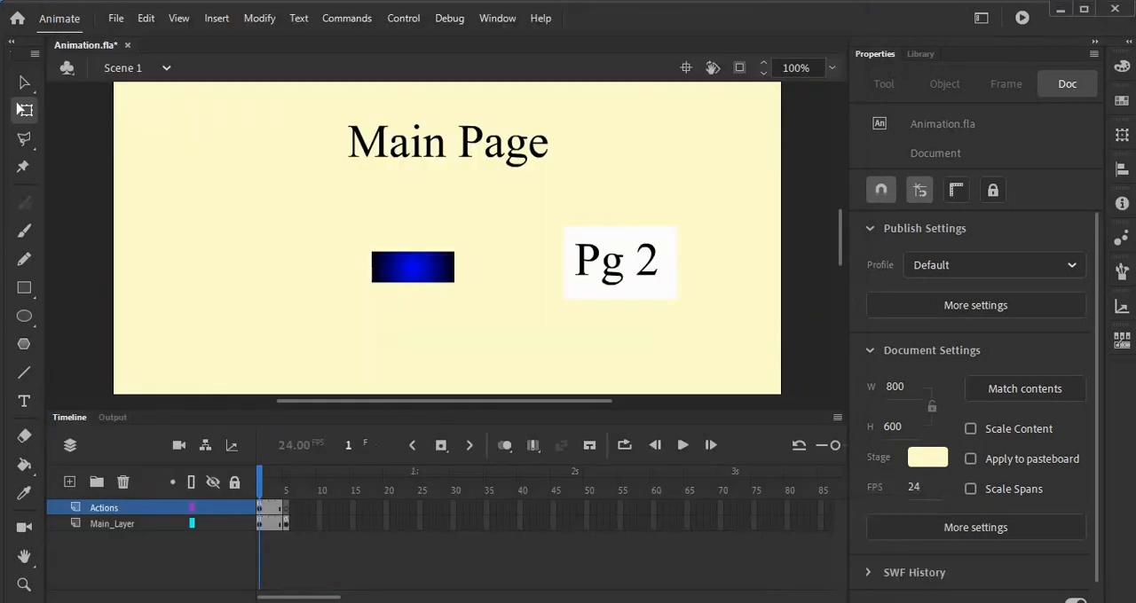
click(115, 20)
mouse_move(209, 269)
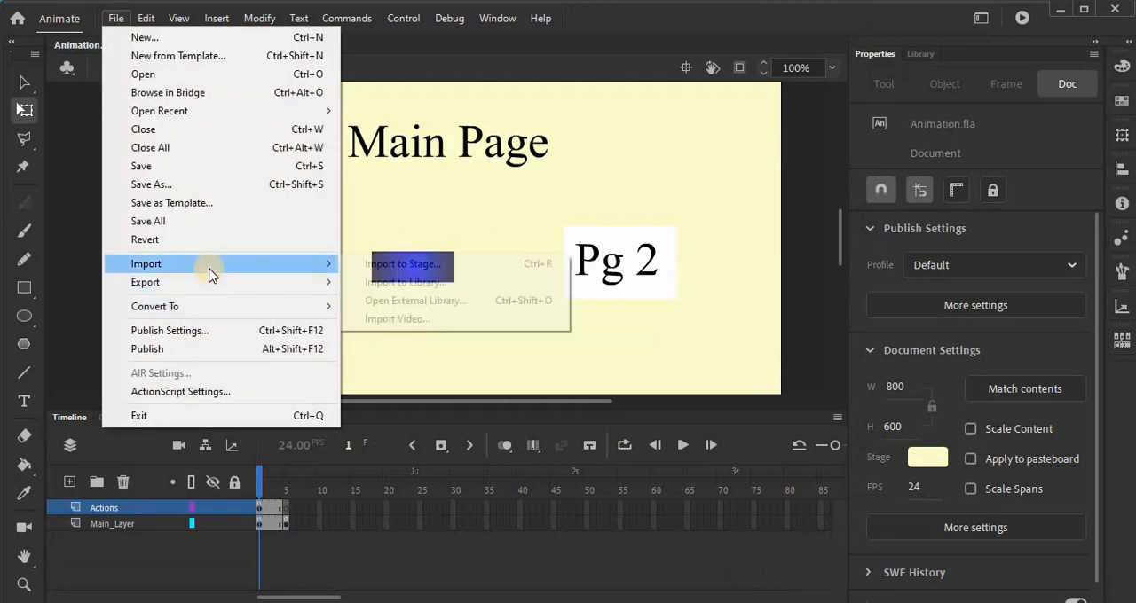
click(388, 282)
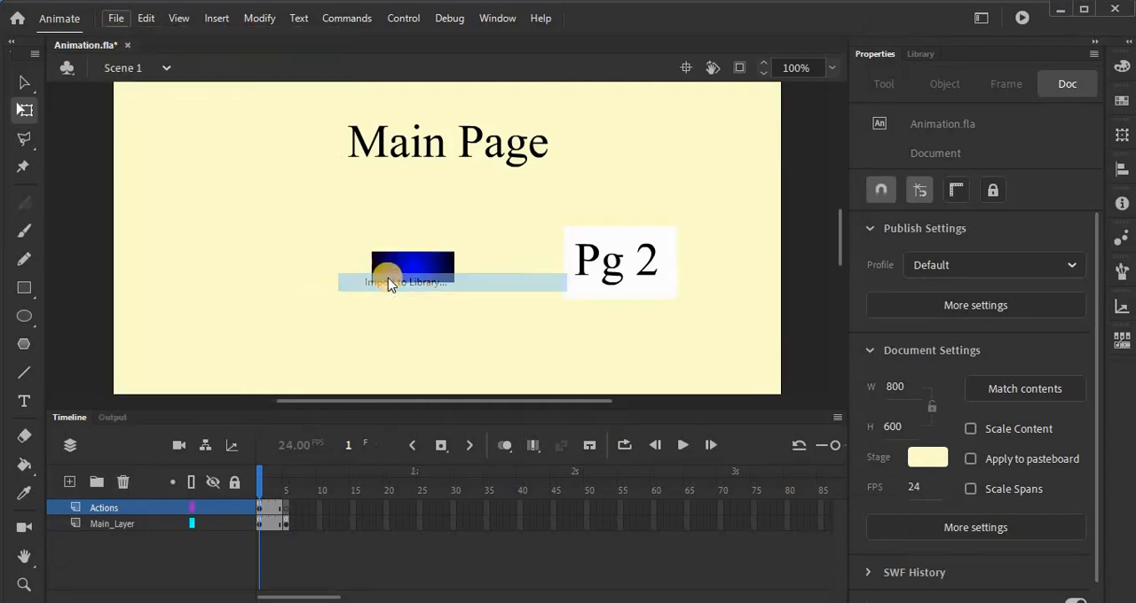
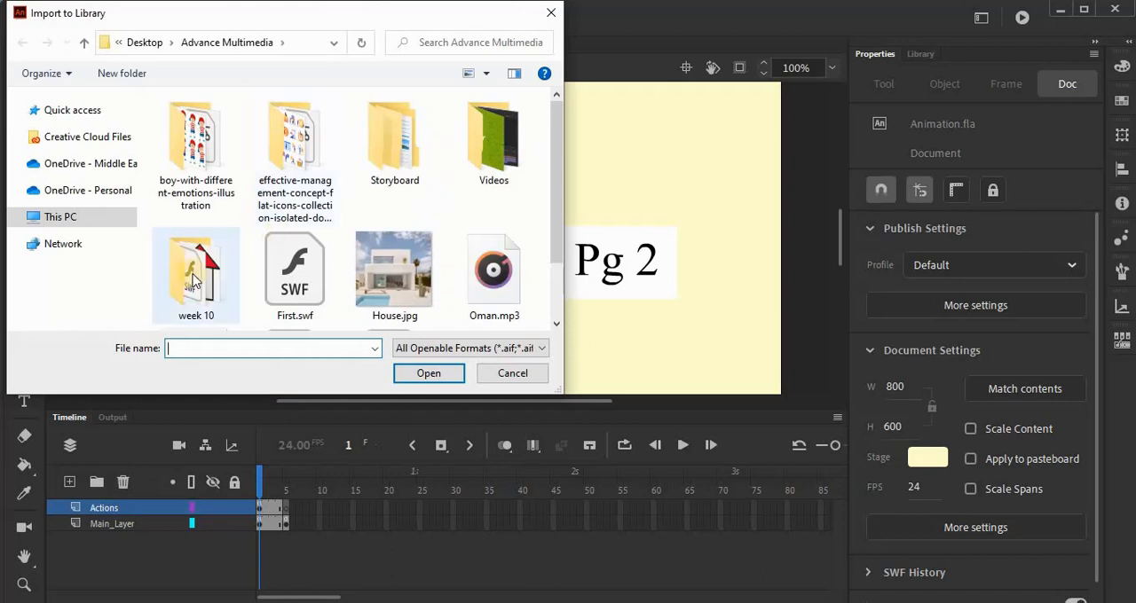
Step: Import web.png from the week 10 folder into the document's library
double_click(197, 280)
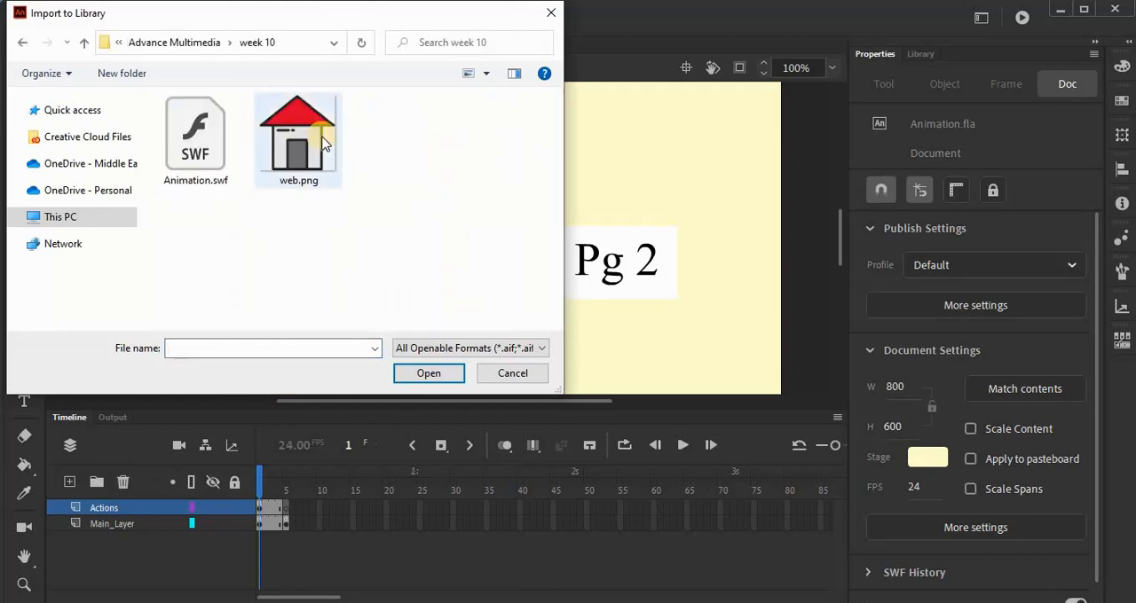
double_click(321, 140)
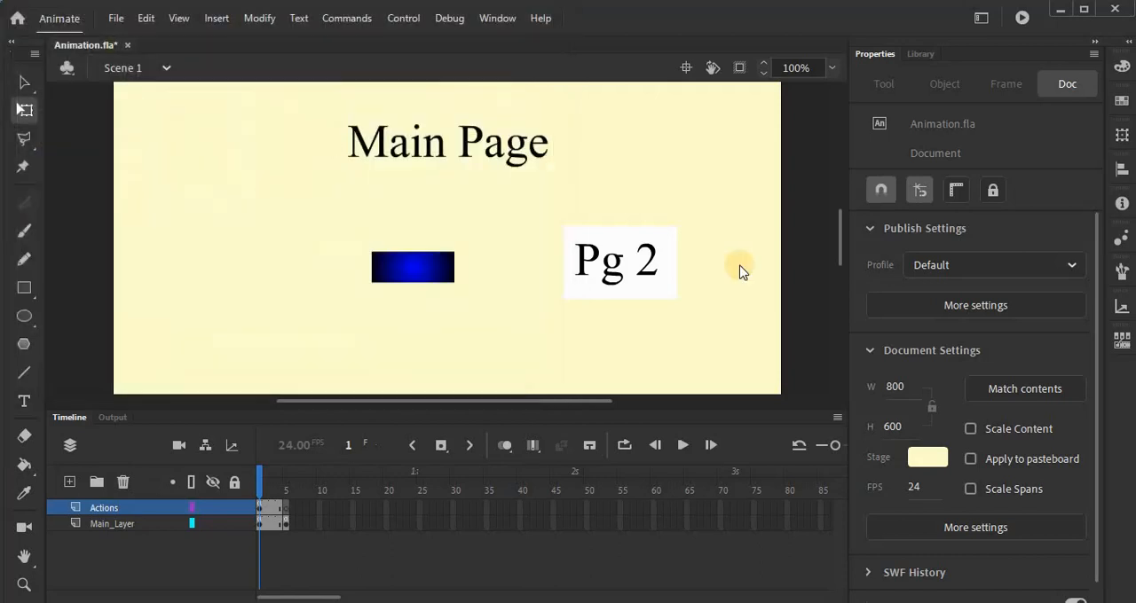
Step: Place web.png from the library on the stage beside the Main Page title and scale it to about 74 px square
click(923, 57)
click(921, 54)
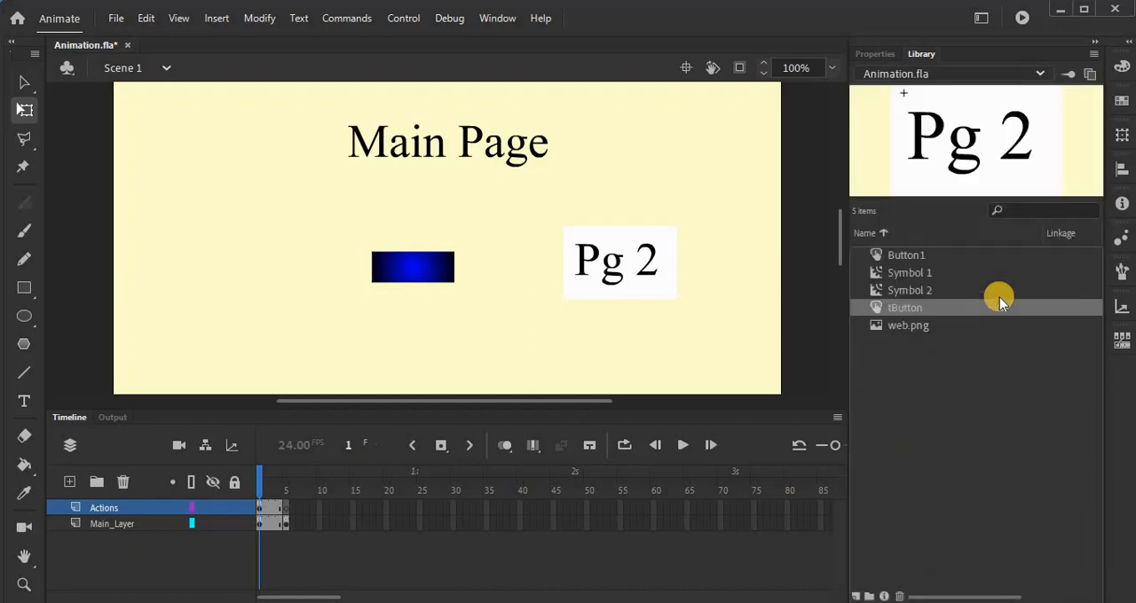
drag(919, 328, 713, 290)
drag(708, 182, 693, 135)
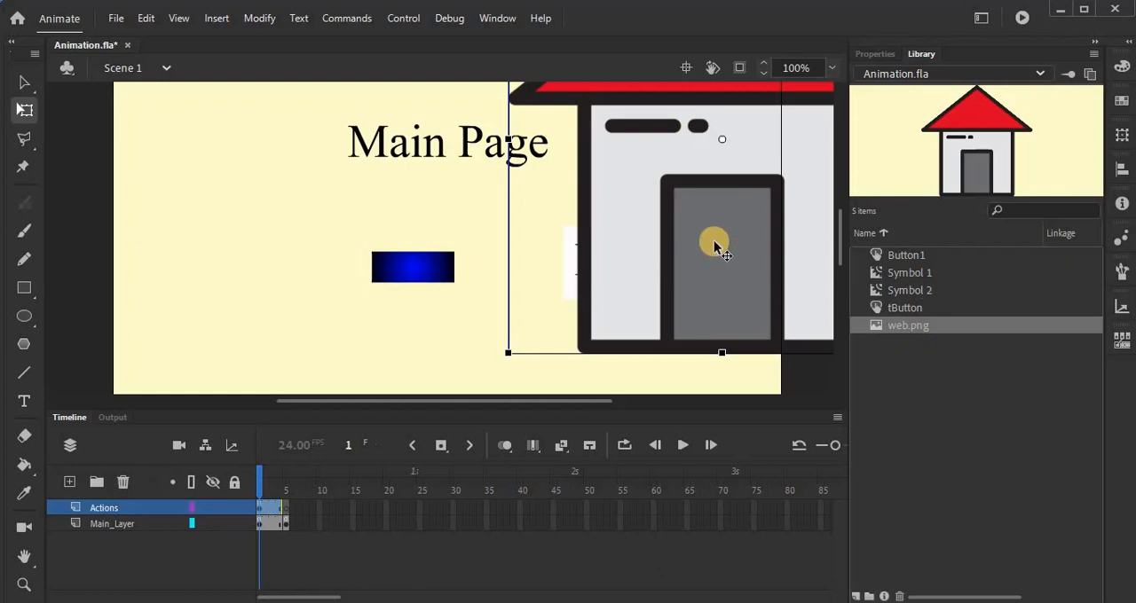
drag(508, 352, 636, 225)
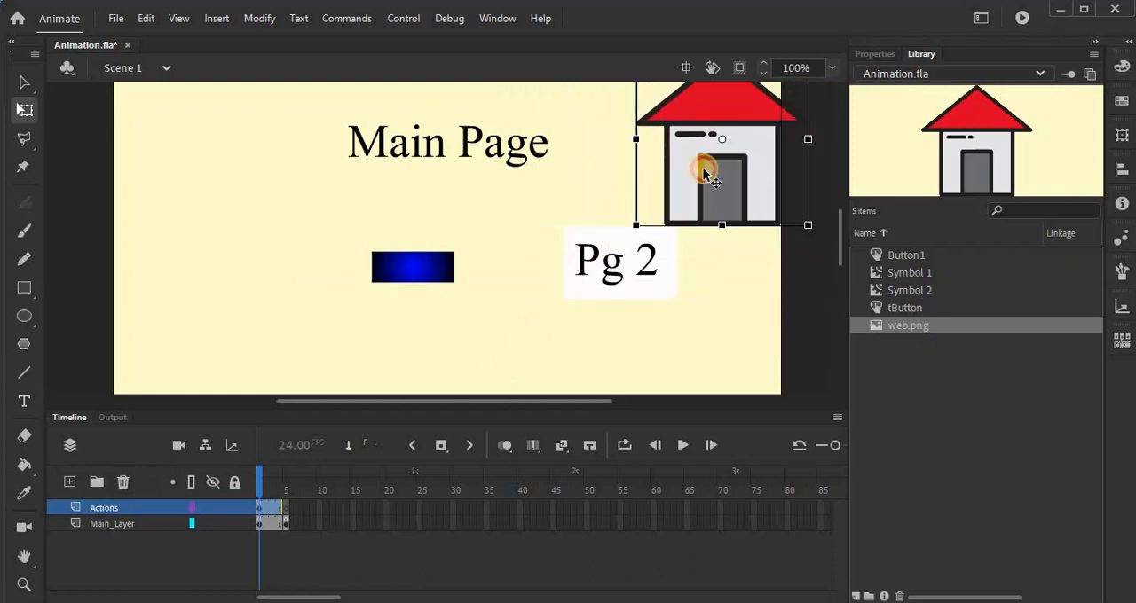
drag(704, 173, 659, 183)
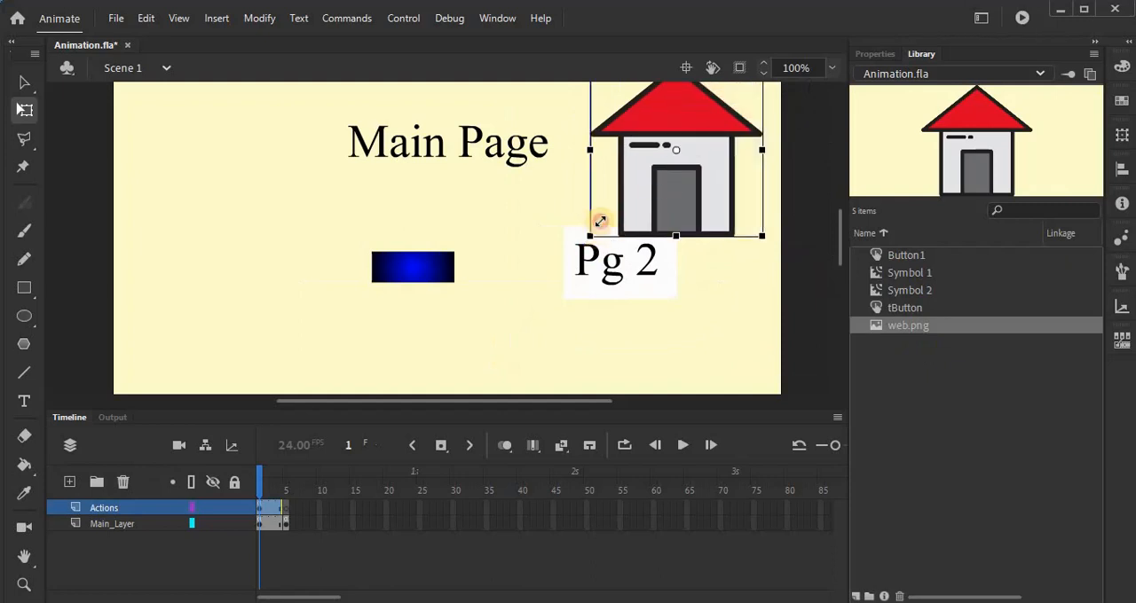
drag(600, 221, 695, 163)
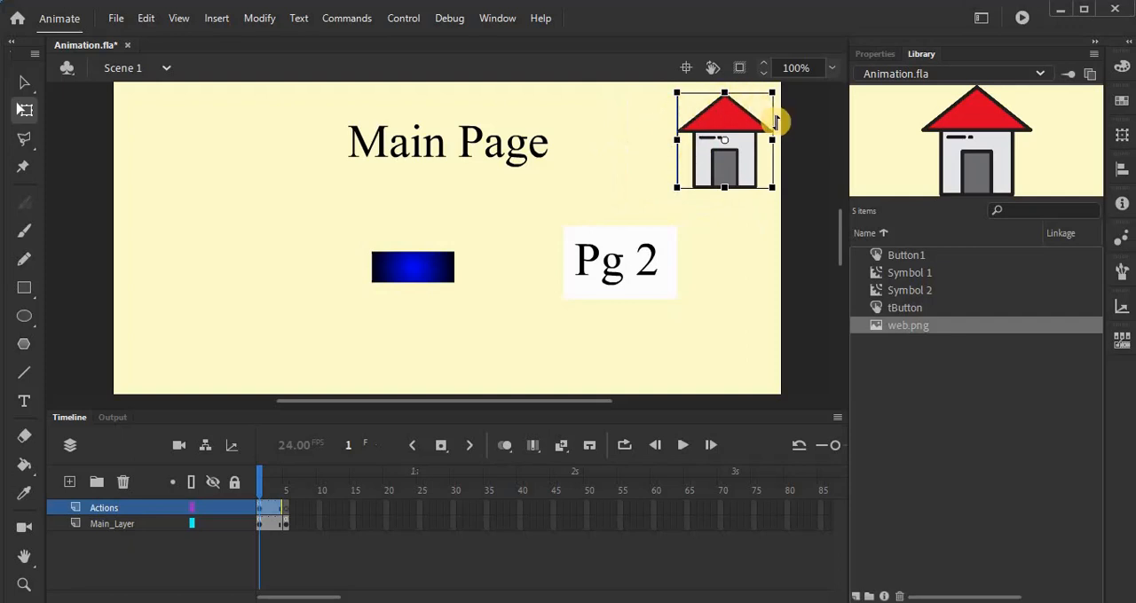
click(708, 168)
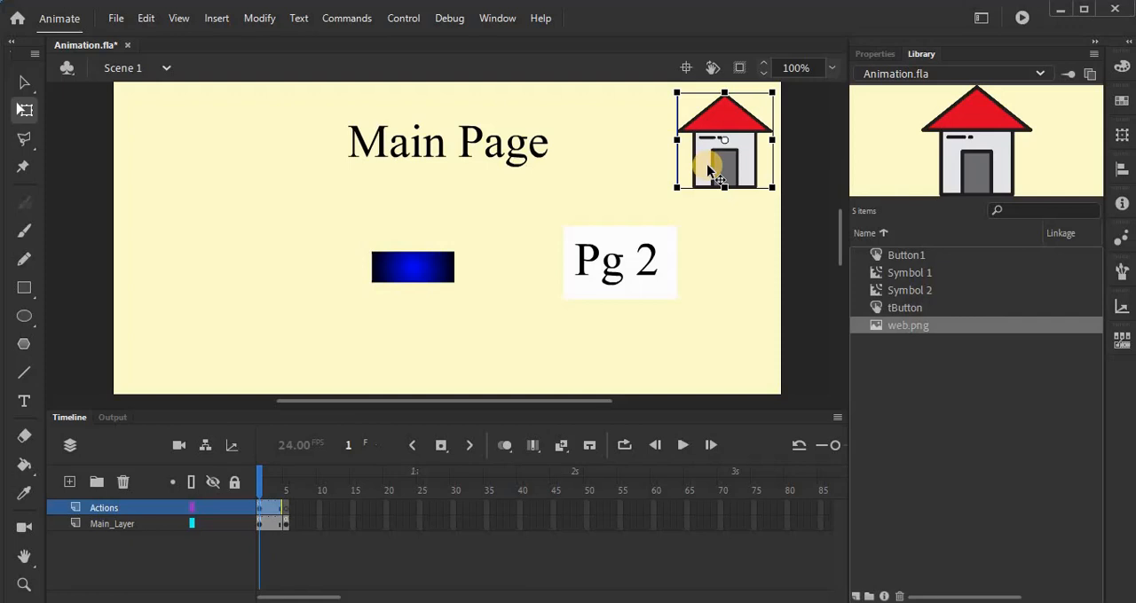
drag(676, 186, 693, 177)
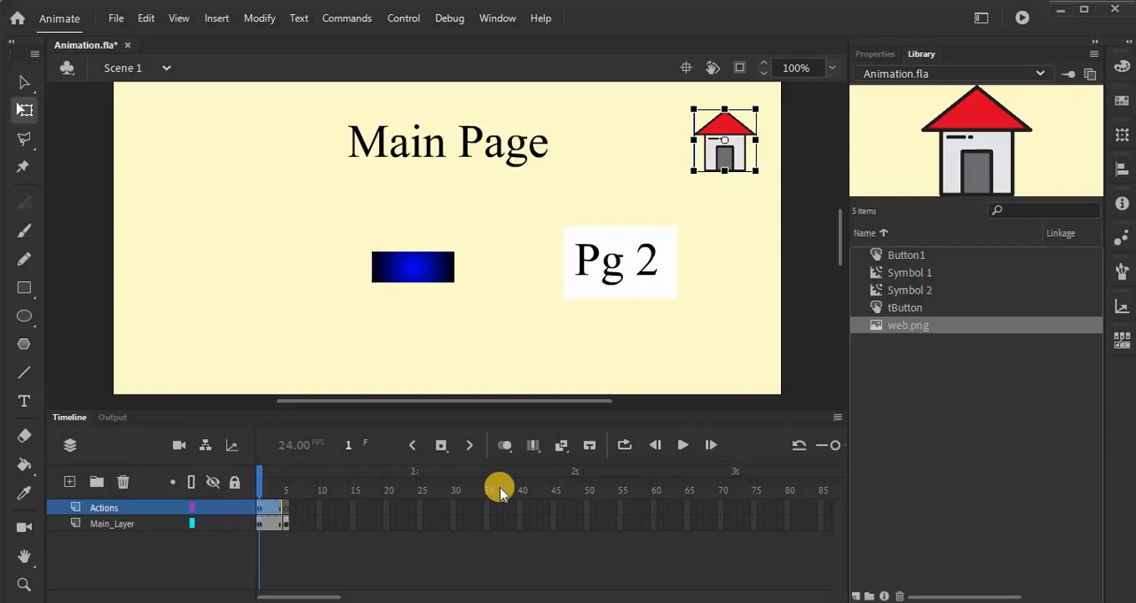
Step: Convert the house image on the stage to a button symbol named hbutton
click(735, 140)
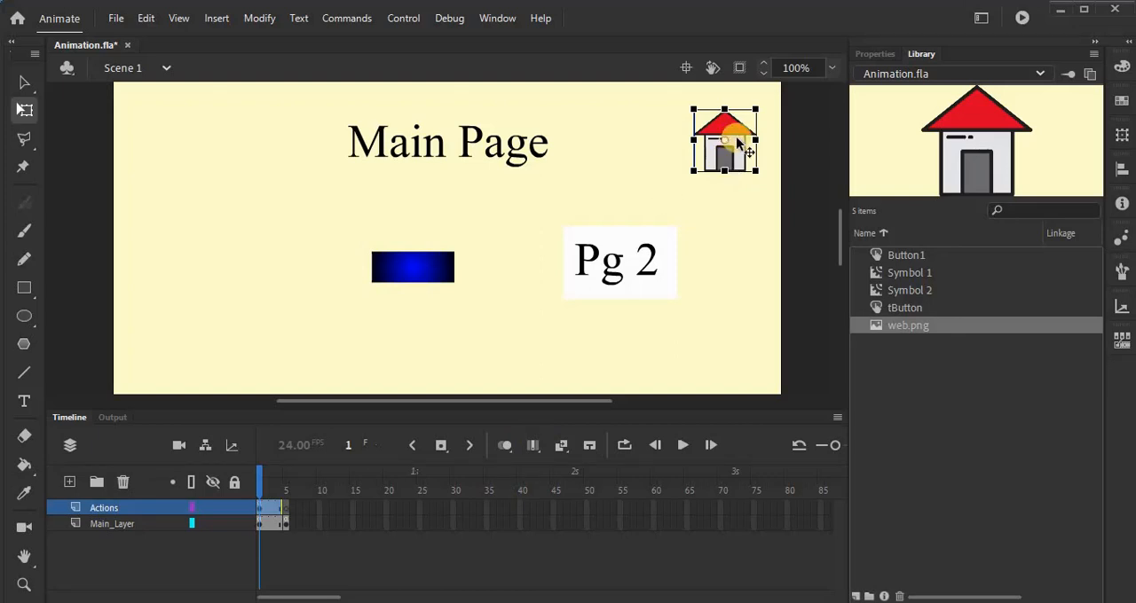
click(726, 156)
click(736, 137)
click(258, 22)
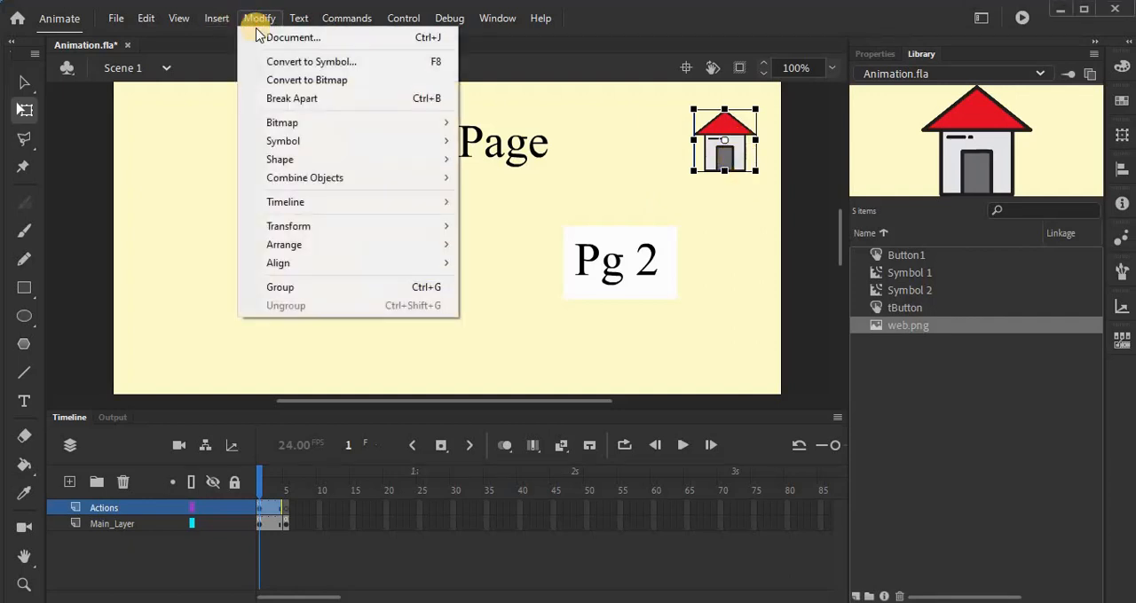
click(259, 62)
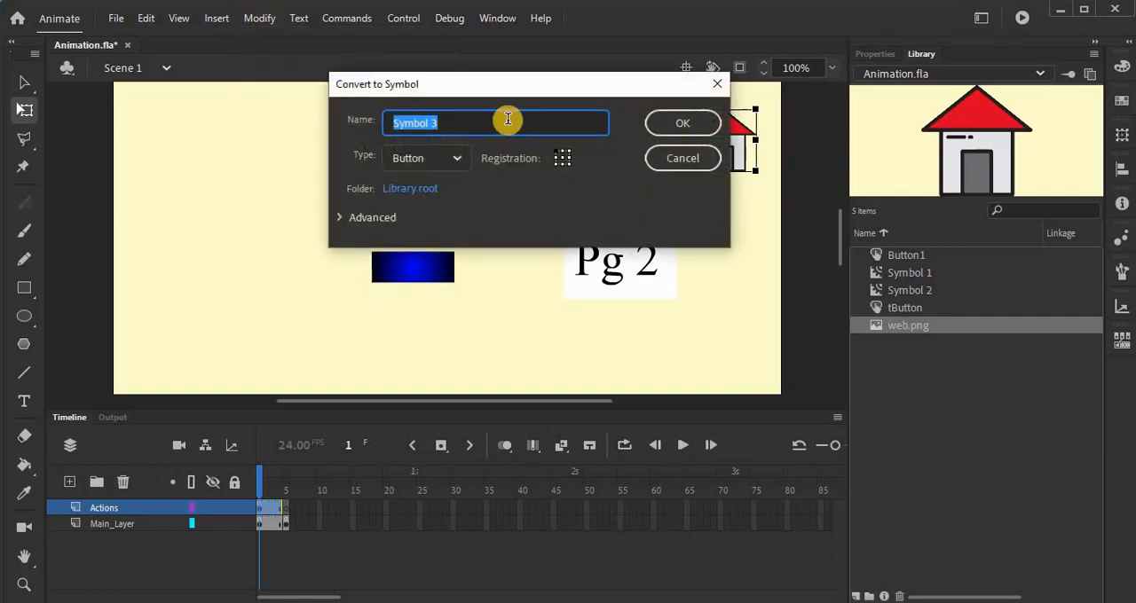
text(h)
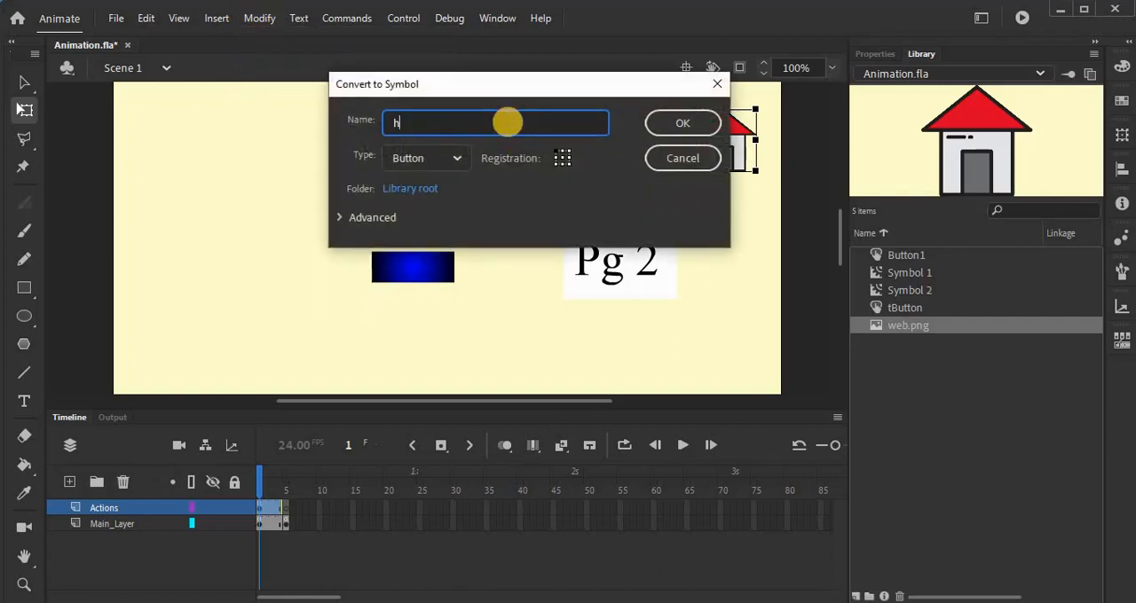
text(button)
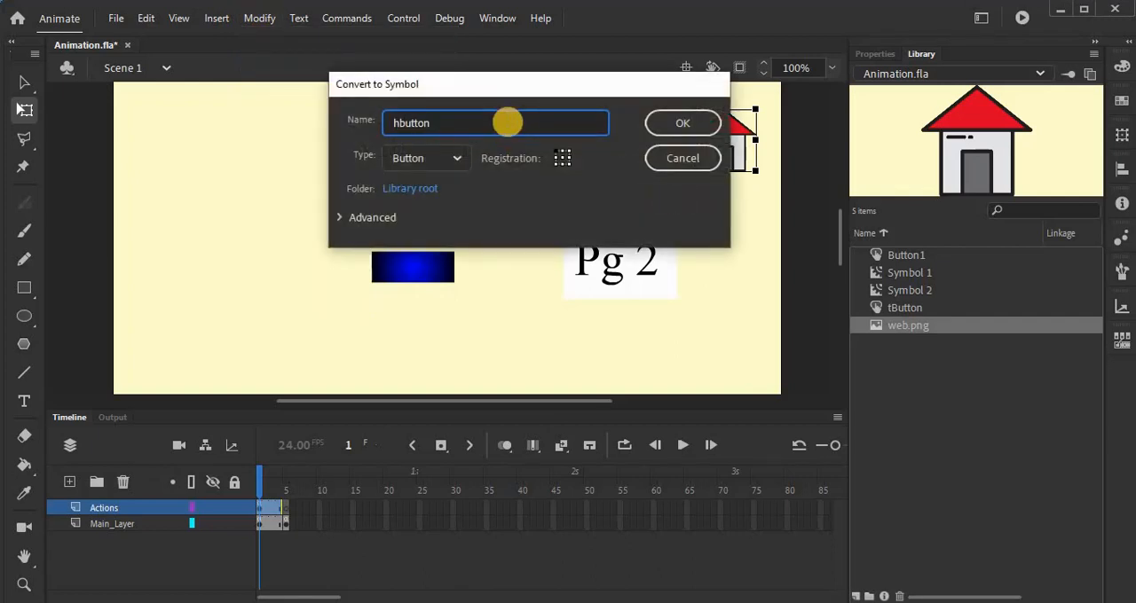
key(Return)
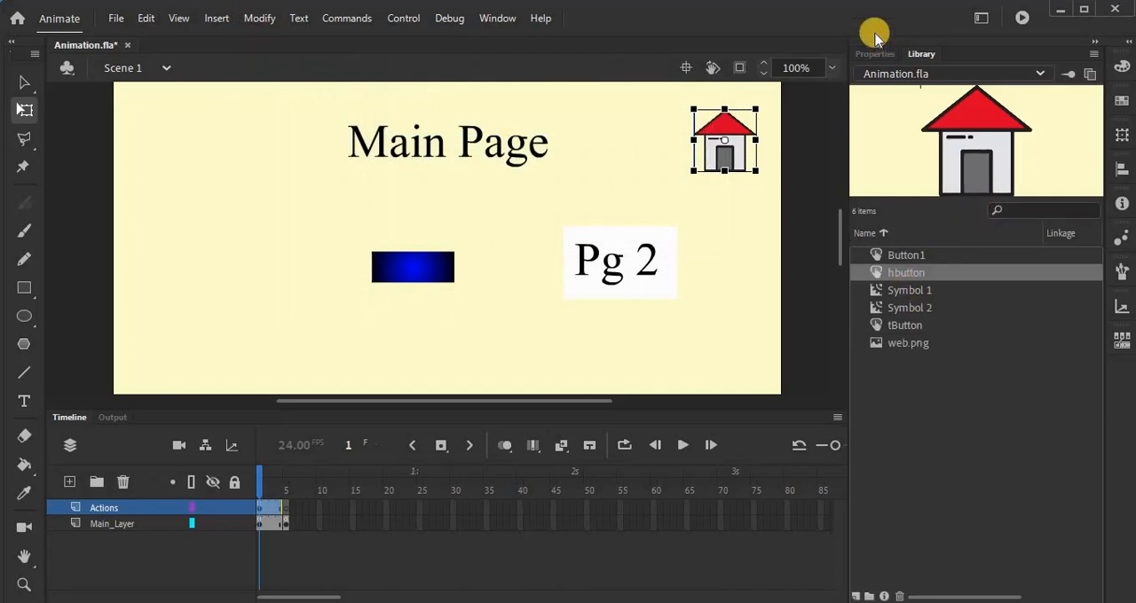
Step: Name the house button's instance hbins, test the movie and close the preview
click(876, 54)
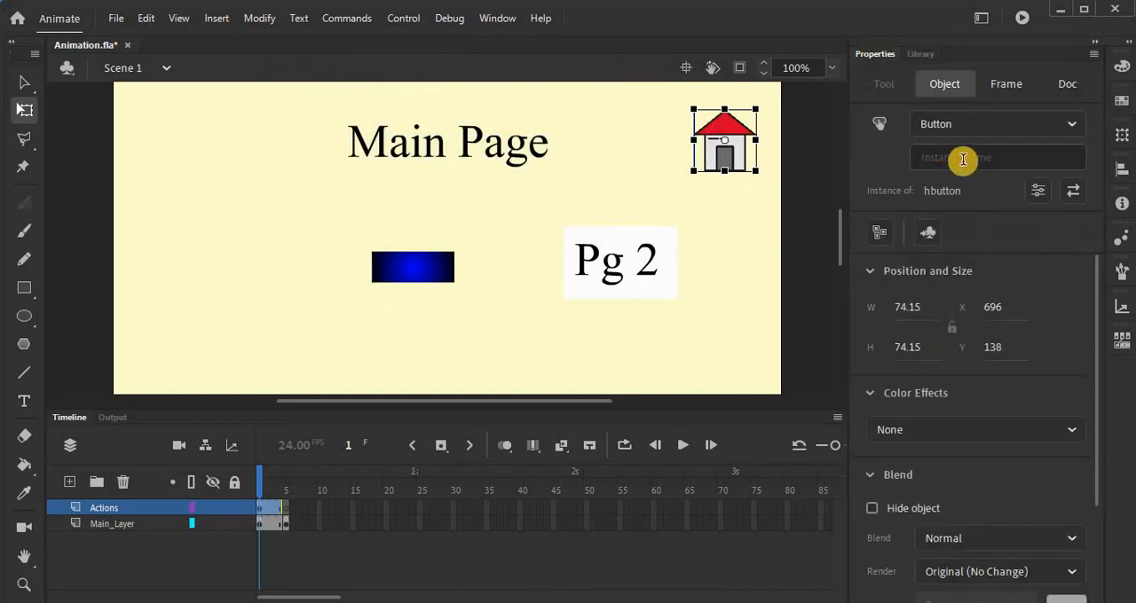
click(963, 159)
text(h)
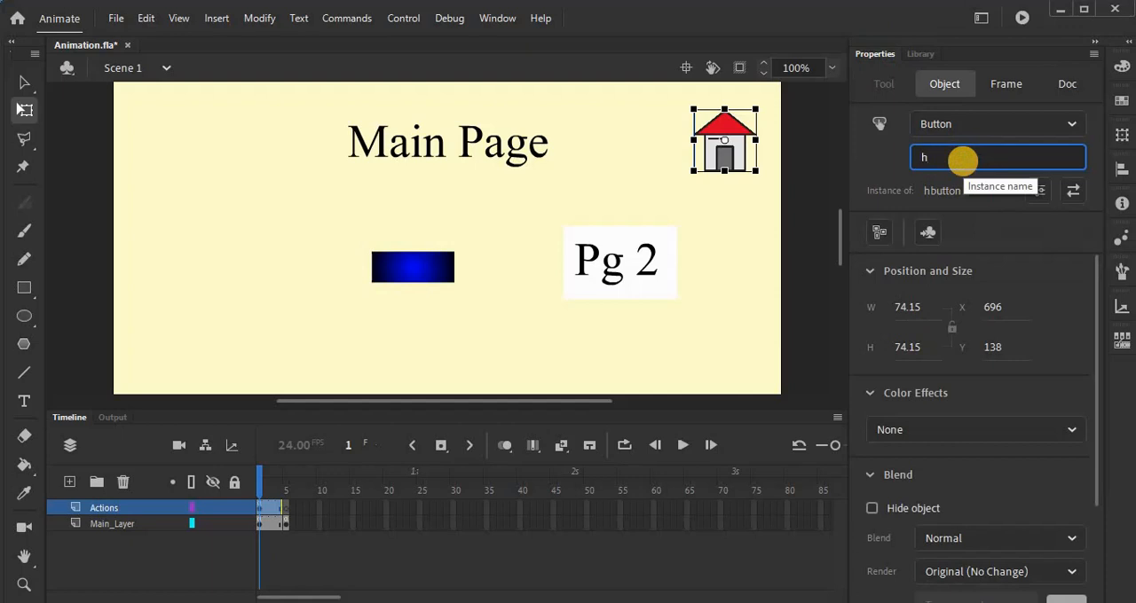
text(b)
text(tn)
key(Return)
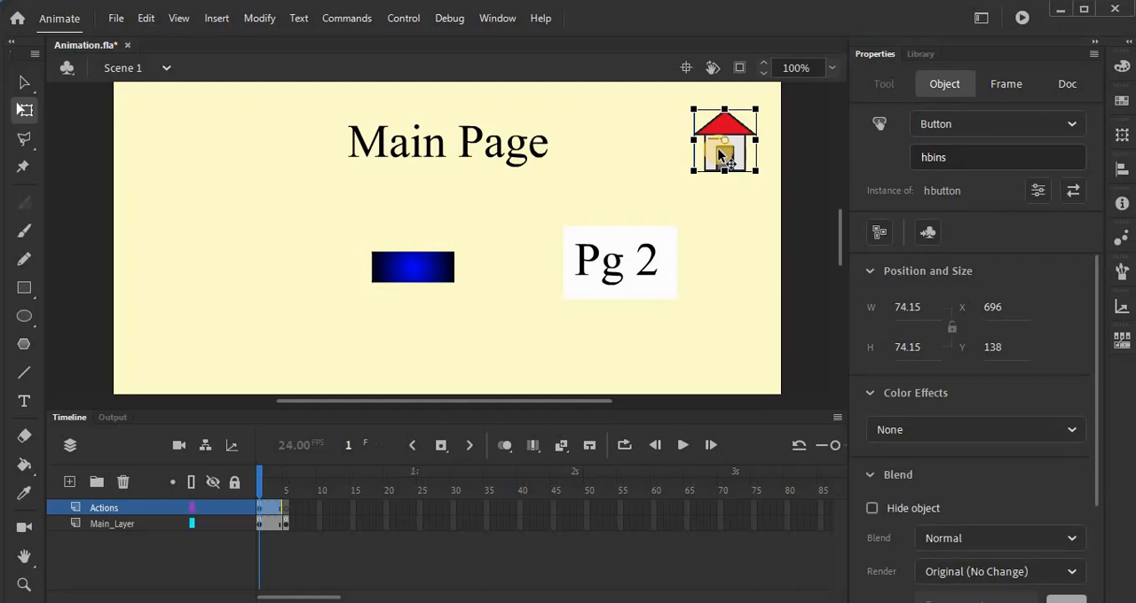
key(ctrl+Return)
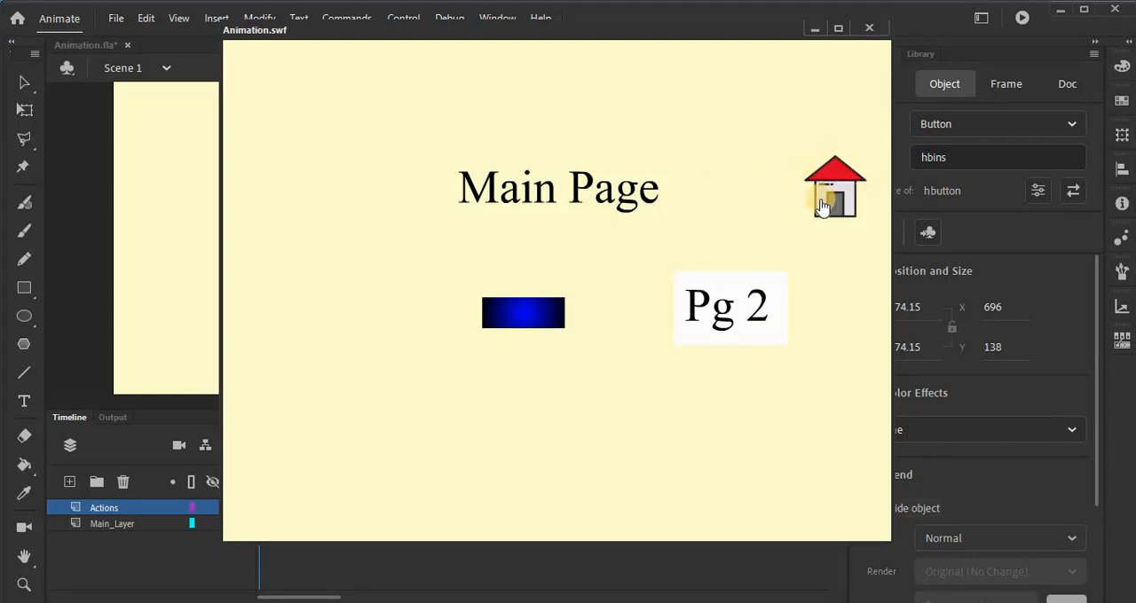
click(875, 30)
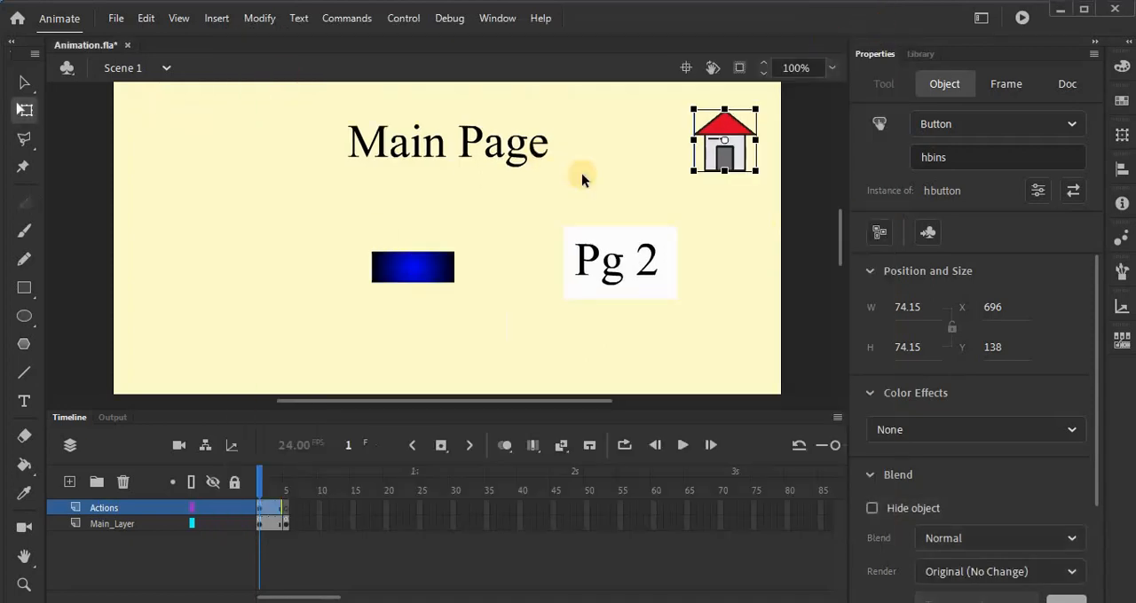
Step: Open the house button symbol for editing in place and select its Hit frame
double_click(743, 166)
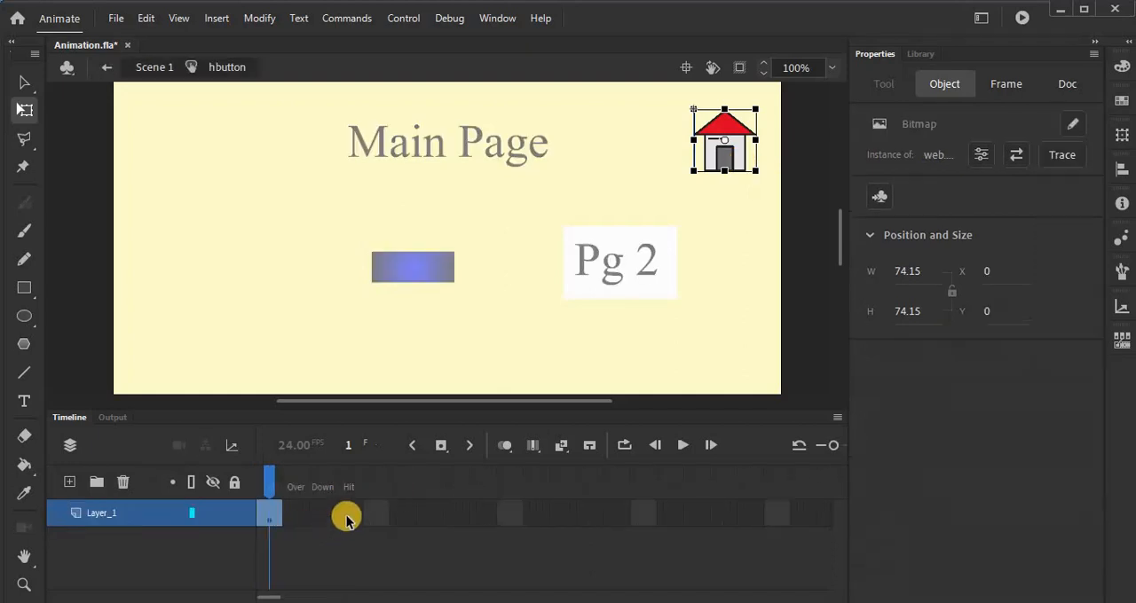
click(348, 514)
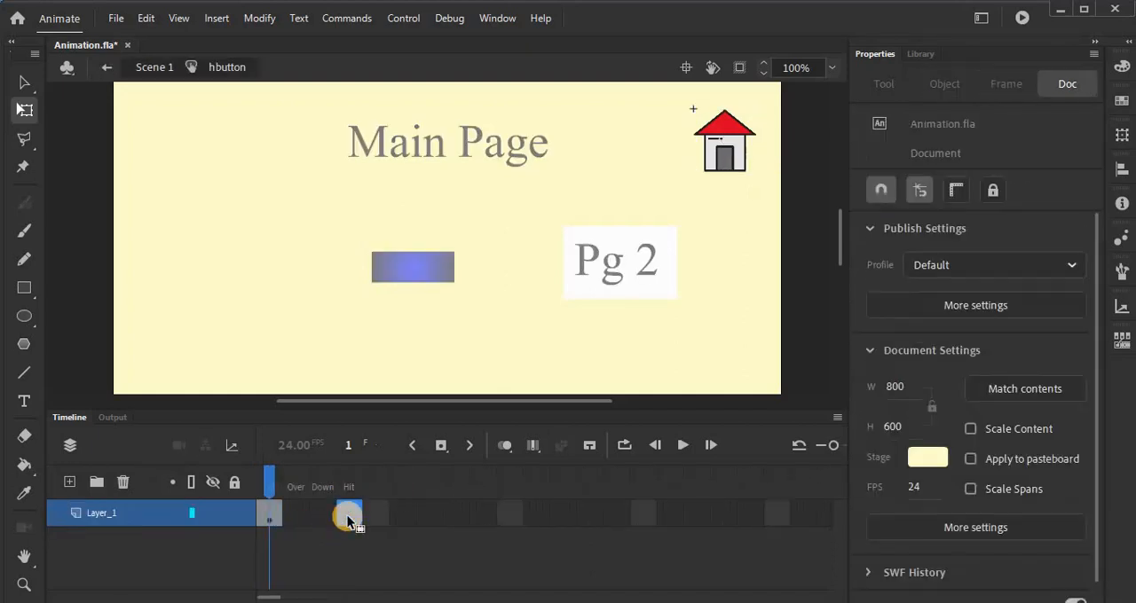
click(924, 458)
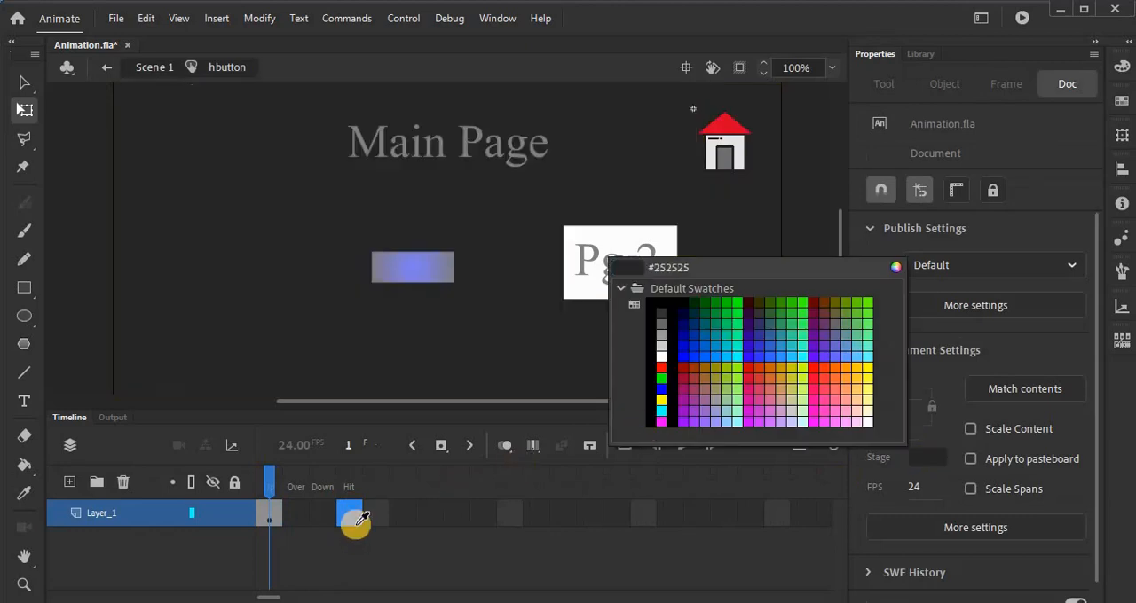
click(731, 591)
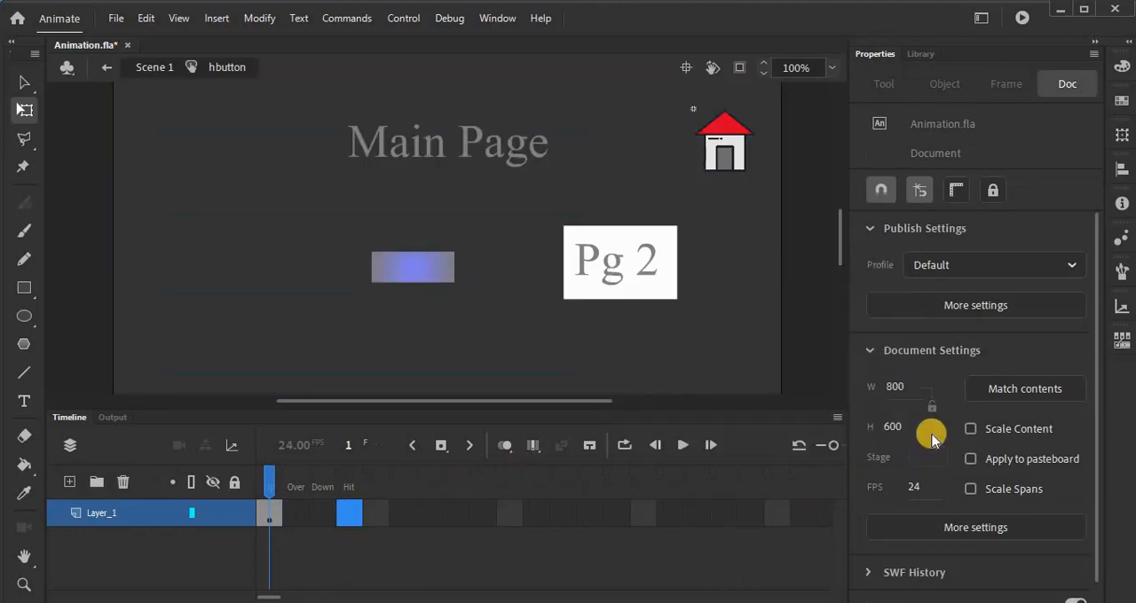
click(934, 453)
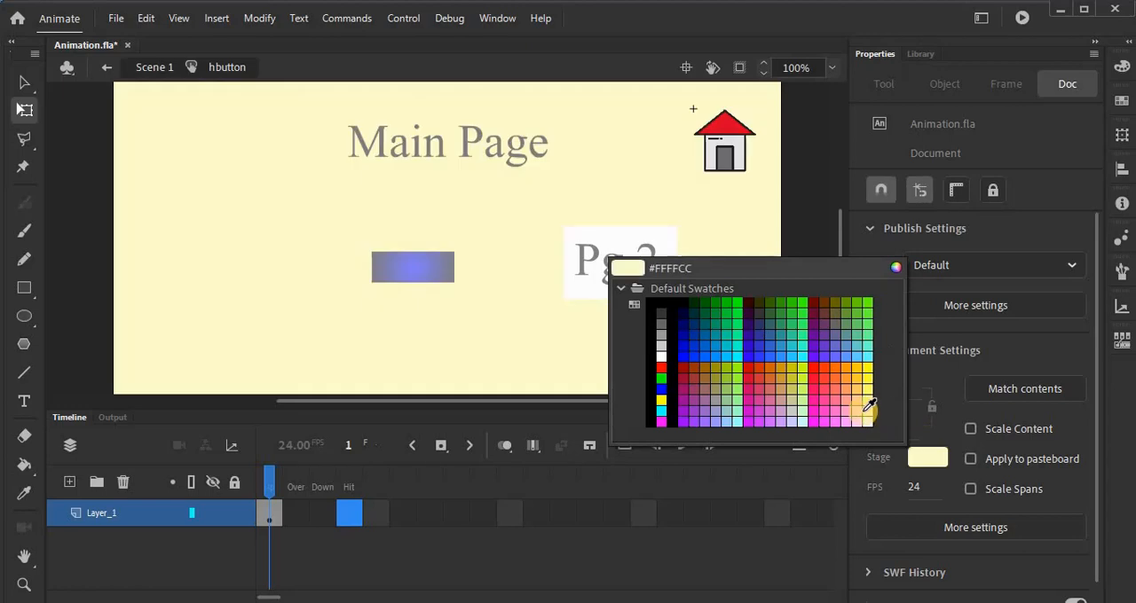
click(865, 409)
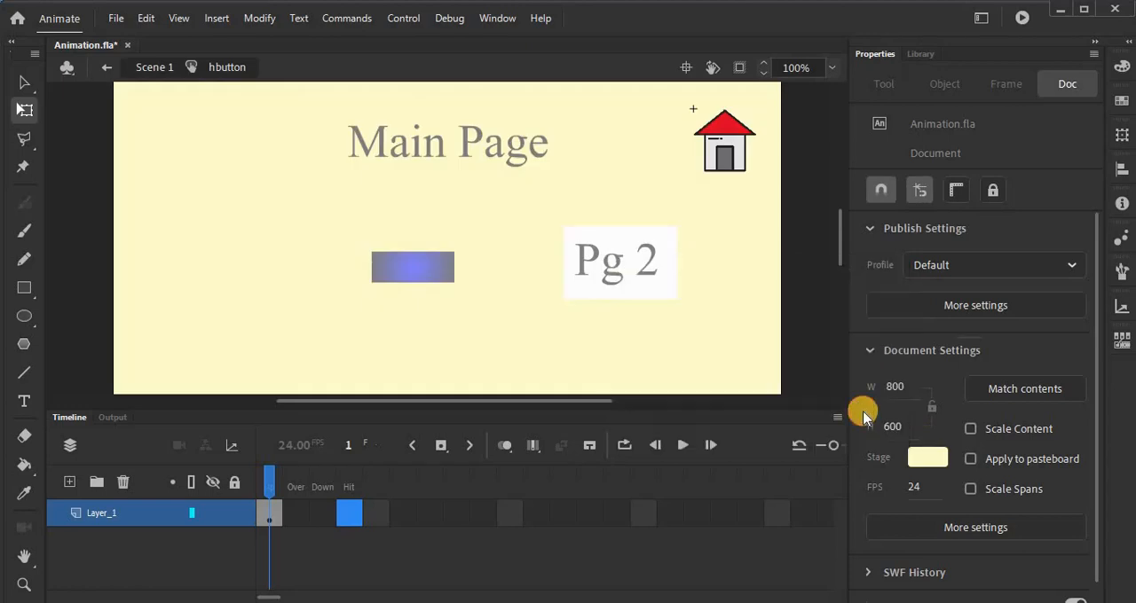
Step: Draw a pale yellow #FFFFCC rectangle without stroke covering the house inside the button symbol
click(24, 289)
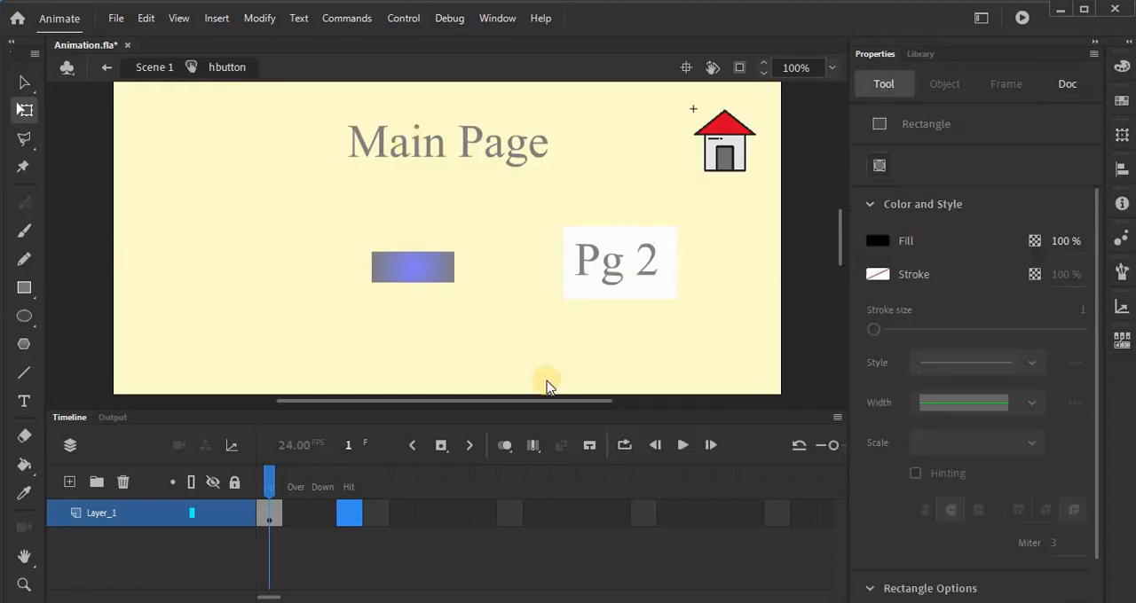
click(878, 241)
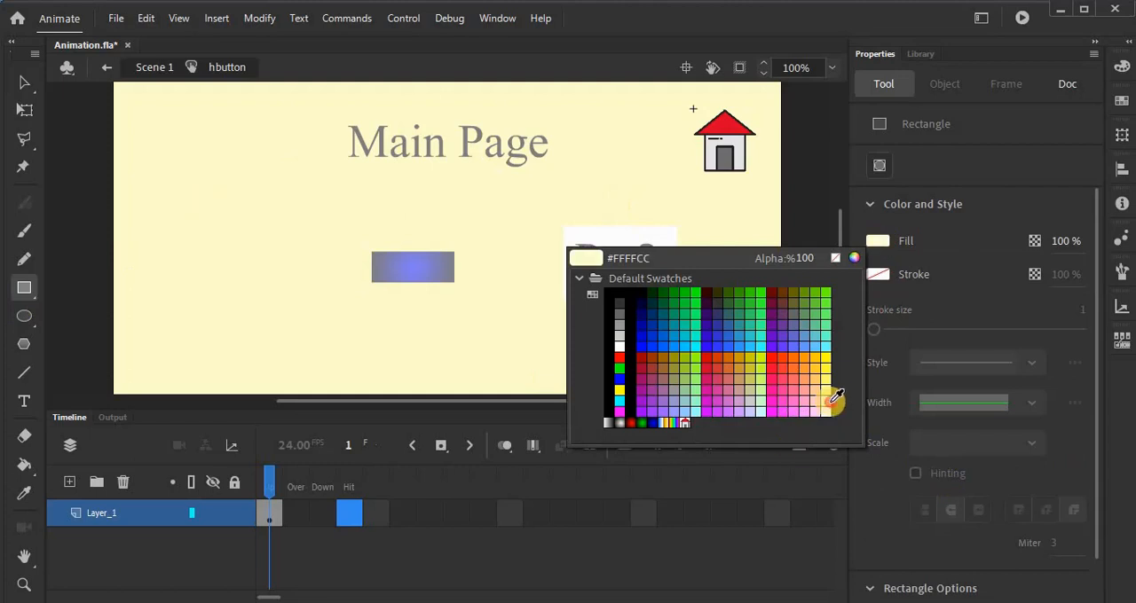
click(825, 399)
drag(687, 102, 751, 181)
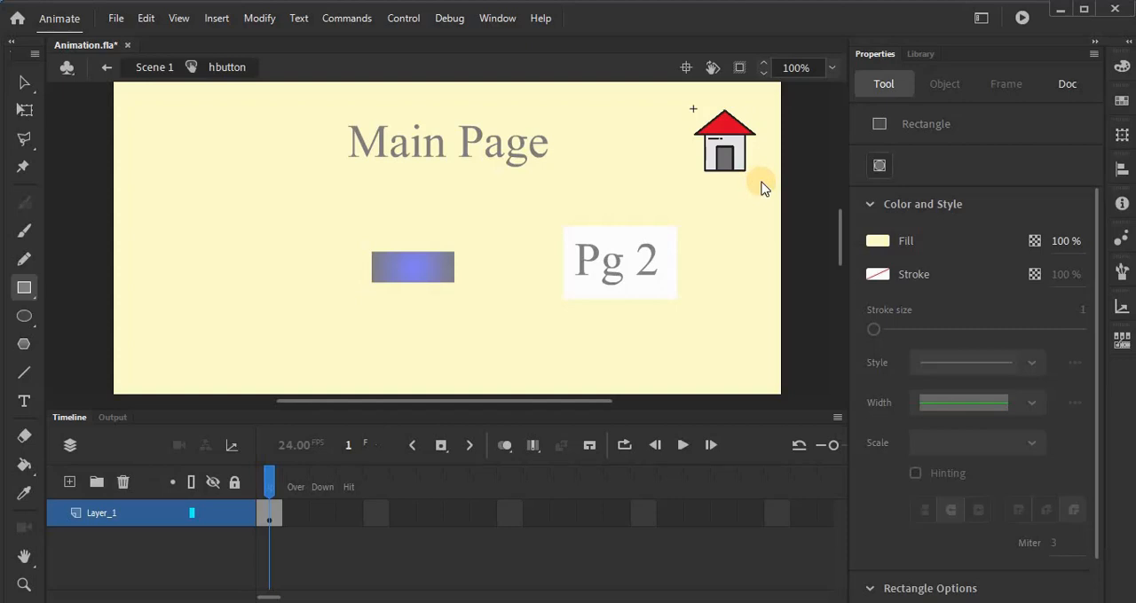
Step: Draw the rectangle around the house again with the Hit frame selected, then test the movie and close the preview
click(350, 511)
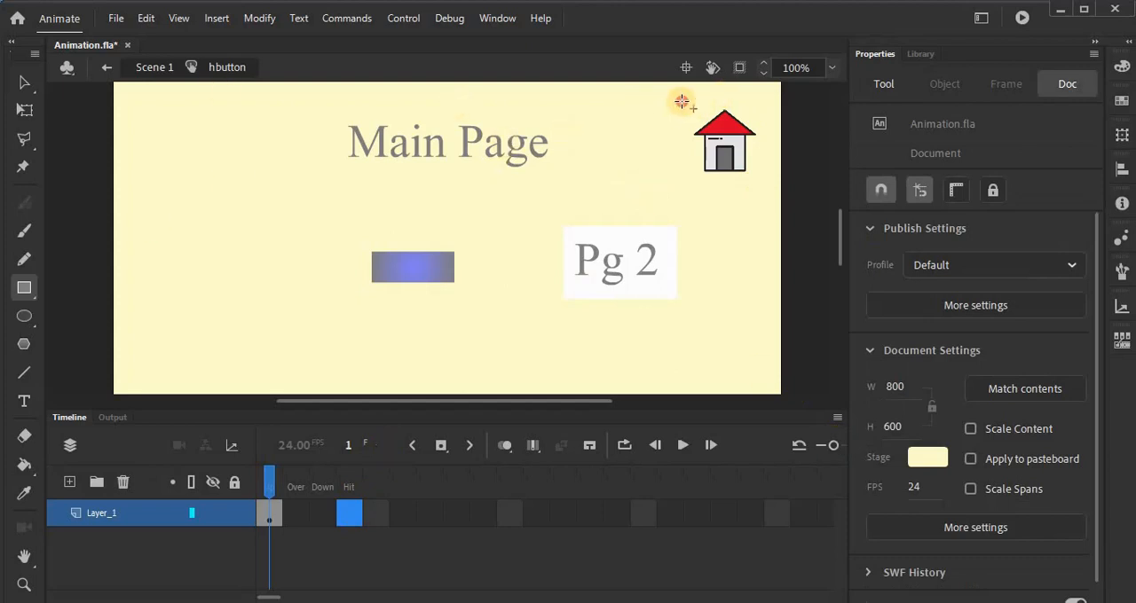
click(752, 180)
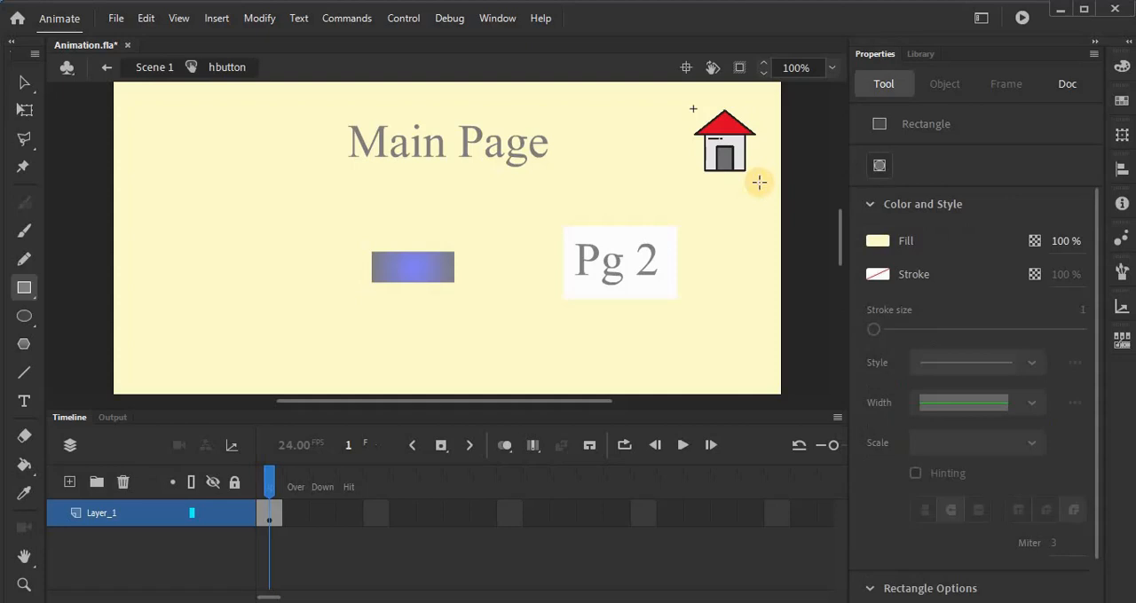
key(ctrl+Return)
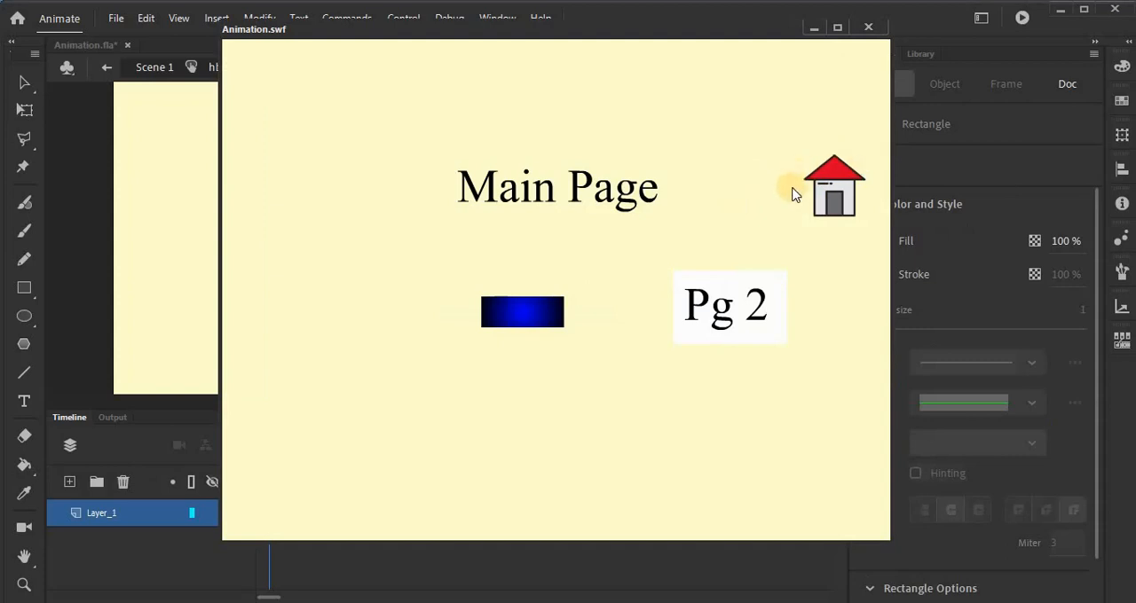
click(880, 28)
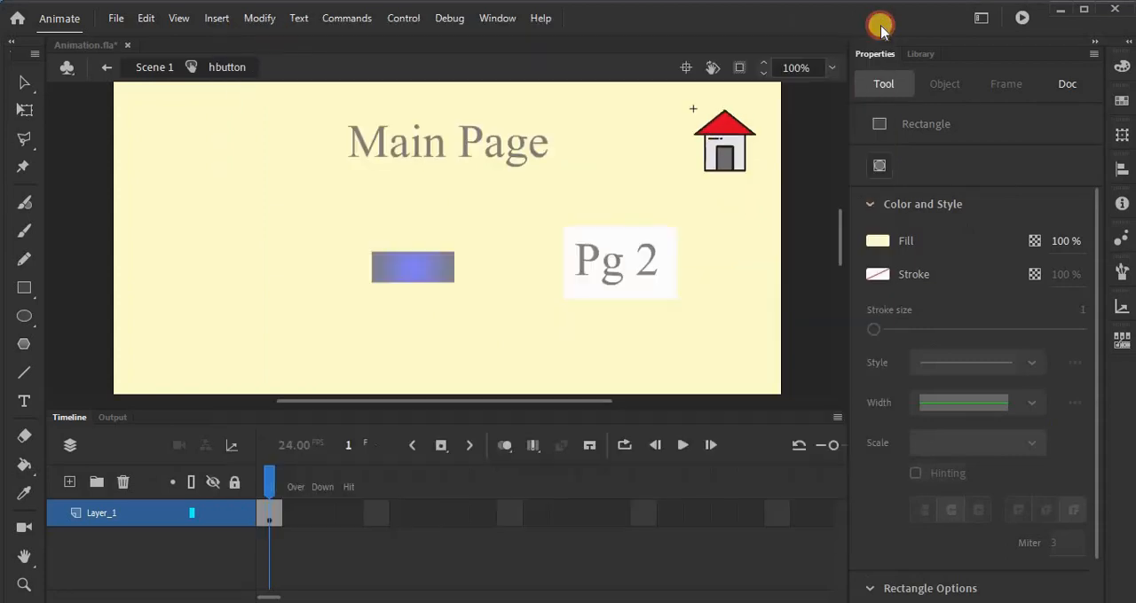
Step: Try inserting a keyframe on the house button's Hit frame and undo it
click(350, 517)
key(F6)
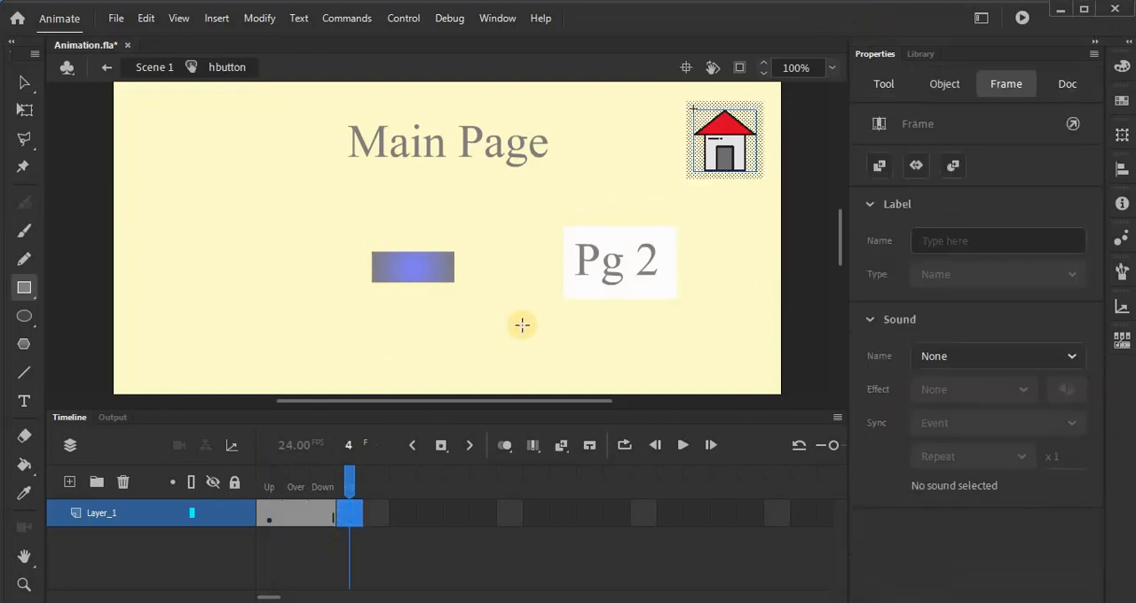
key(ctrl+z)
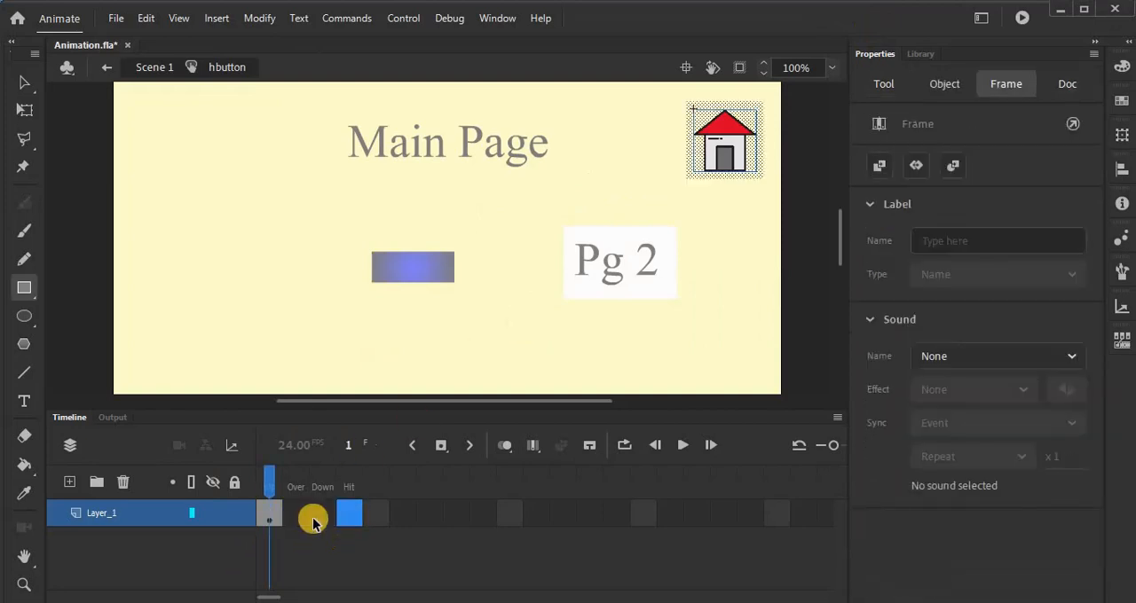
Step: Insert a keyframe on the Over frame of the house button
click(343, 519)
right_click(342, 519)
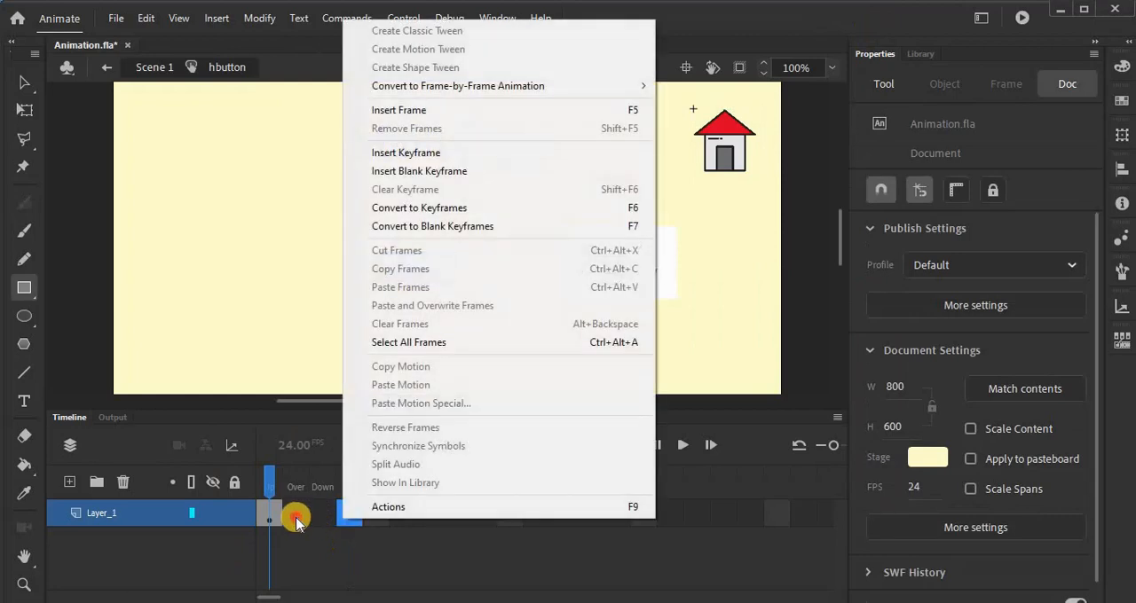
right_click(296, 518)
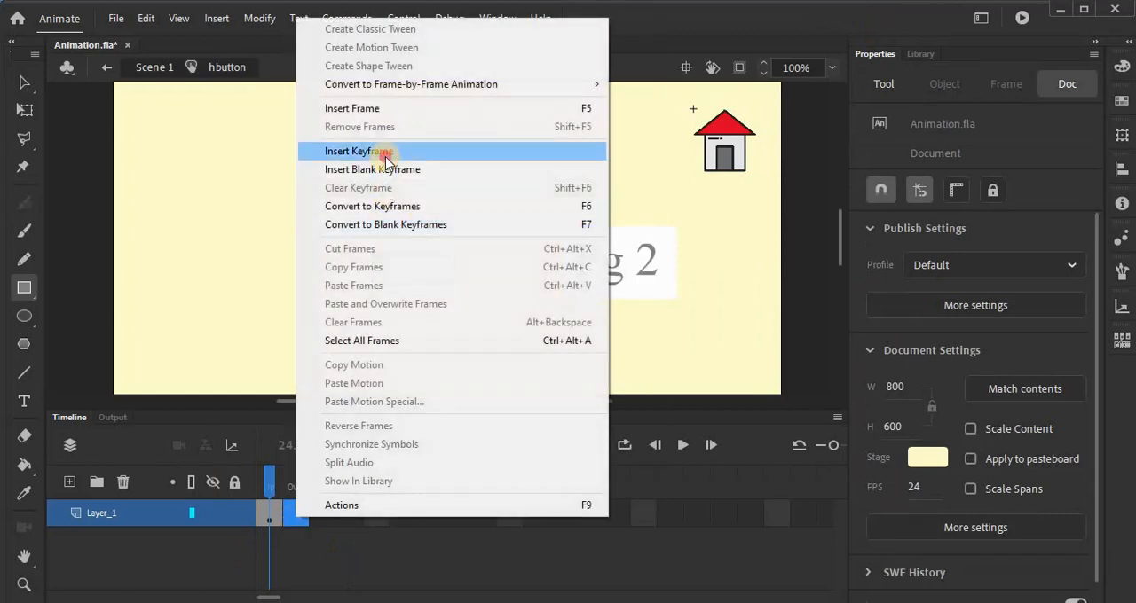
click(385, 152)
Step: Shrink the house and its backing rectangle on the Up frame to about 74.5 by 72.6 px with Free Transform
click(268, 515)
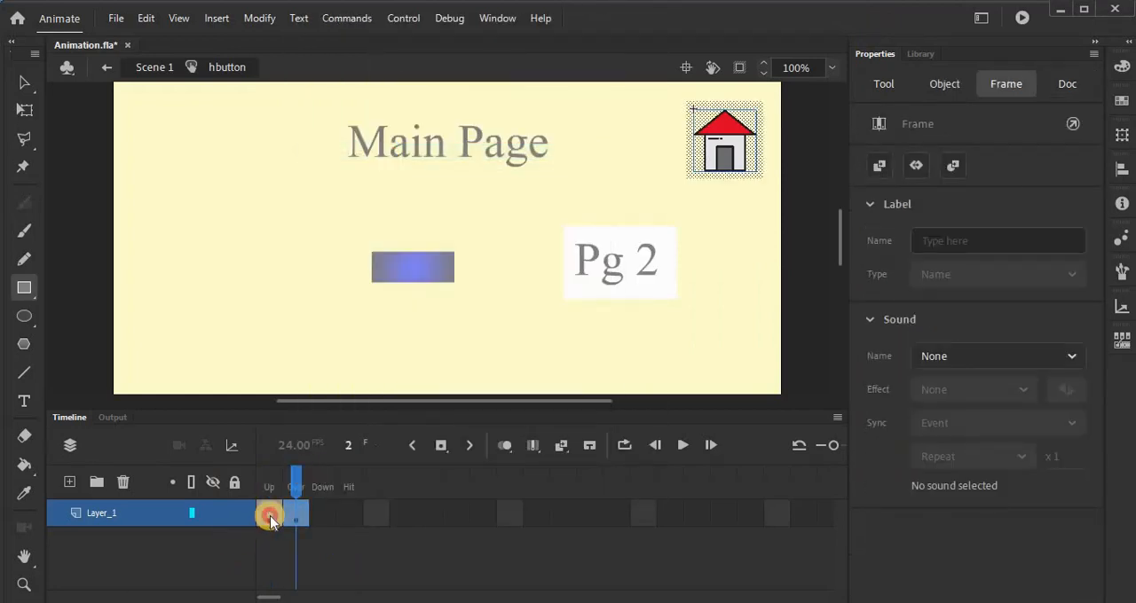
click(725, 139)
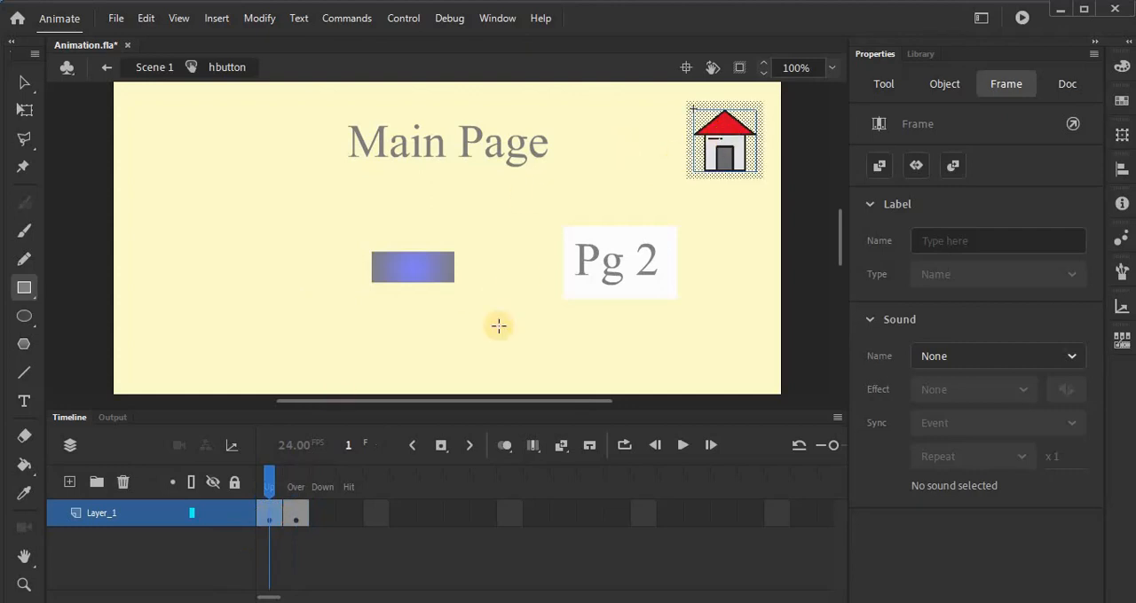
click(19, 83)
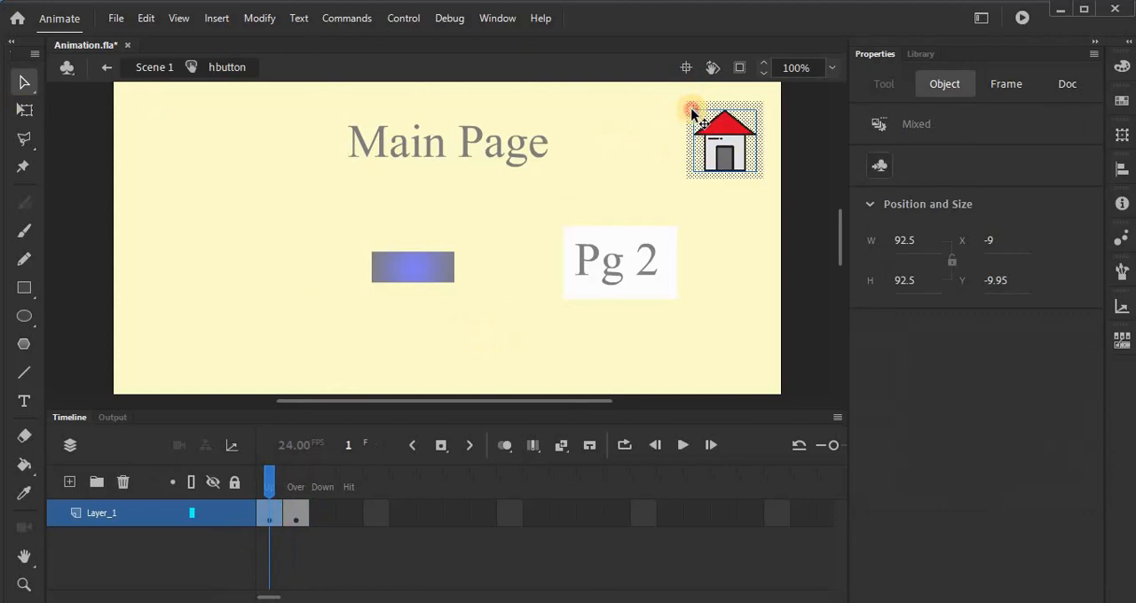
drag(693, 110, 695, 118)
key(ctrl+z)
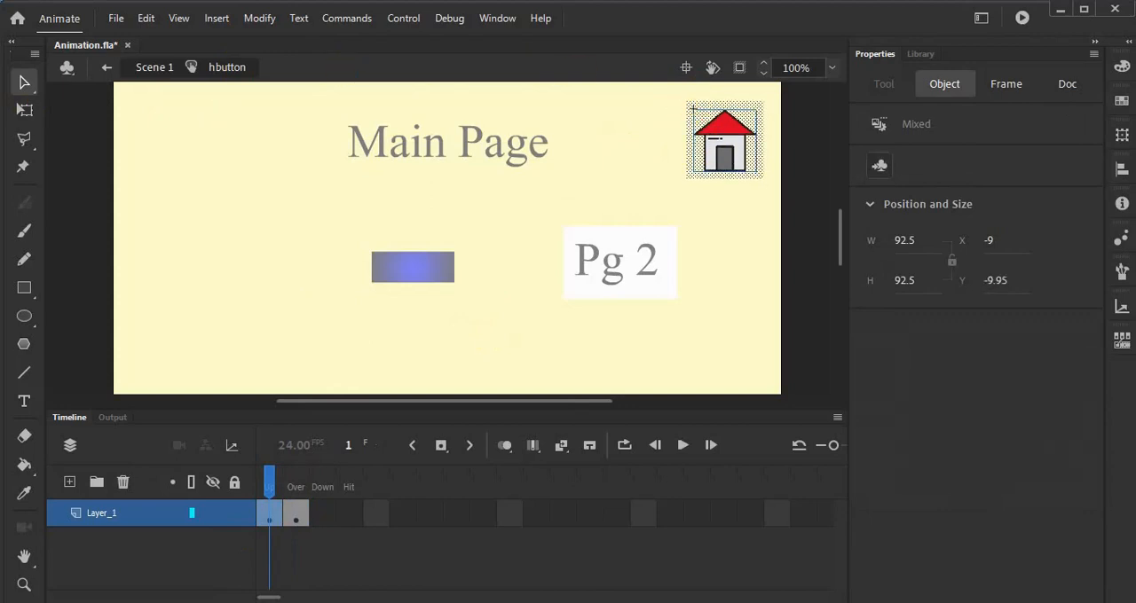
click(24, 109)
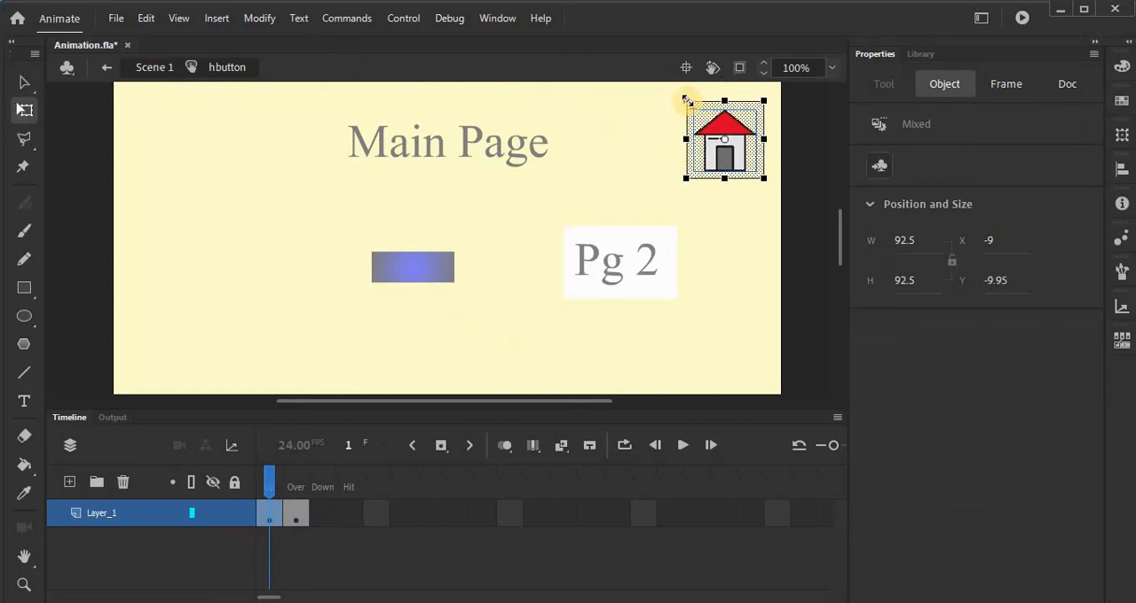
drag(686, 102, 695, 108)
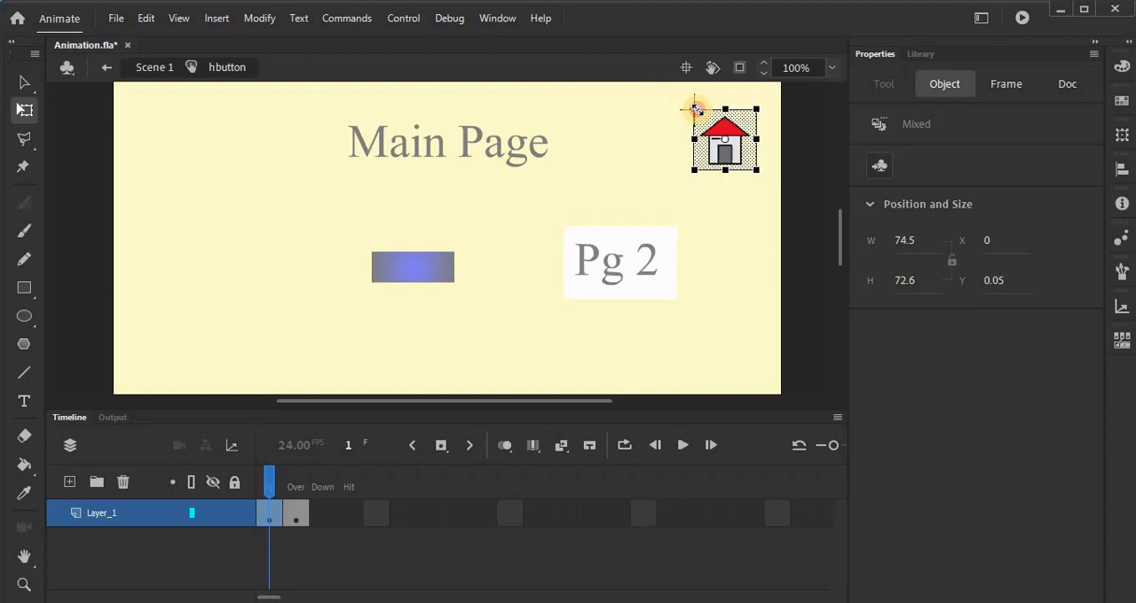
Step: Stretch the house and its backing rectangle vertically on the Over frame, then reduce the house bitmap's height to about 65 px
click(296, 513)
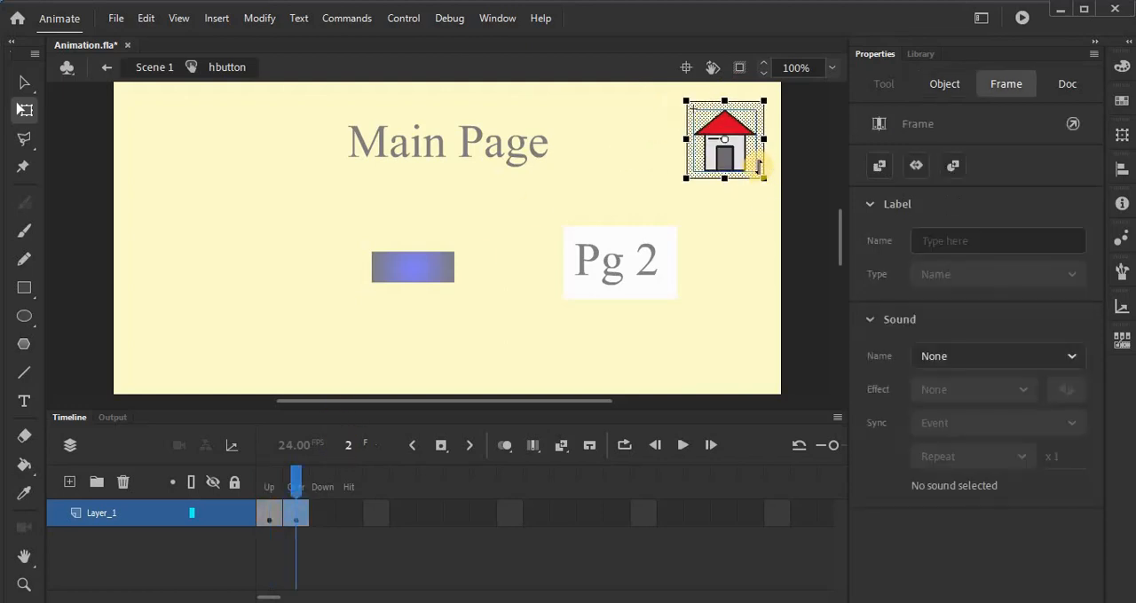
drag(764, 177, 768, 185)
click(323, 512)
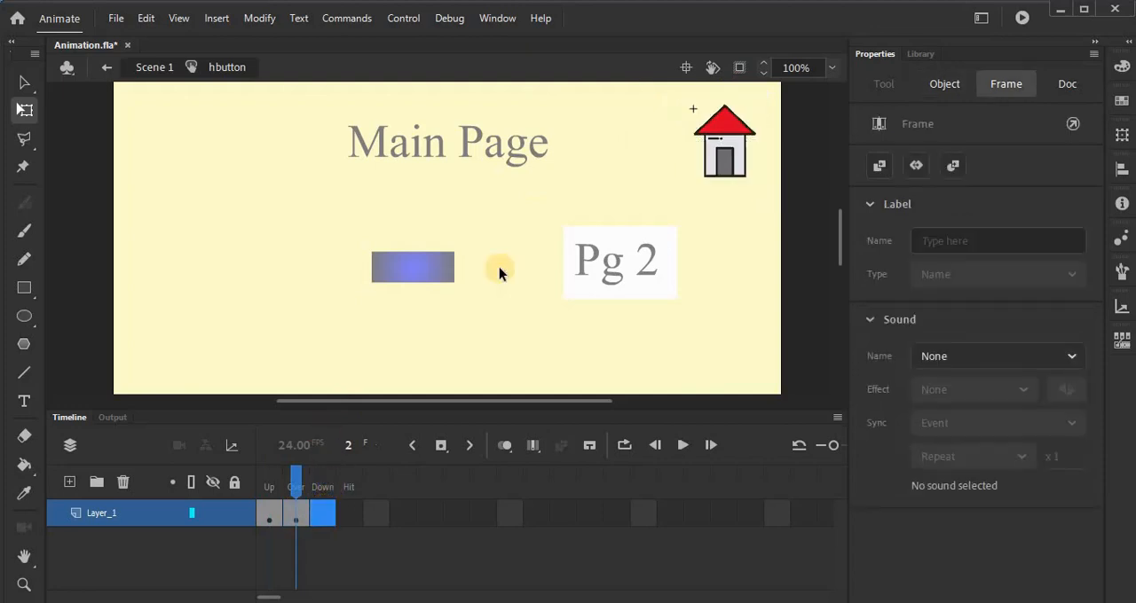
click(500, 263)
click(742, 140)
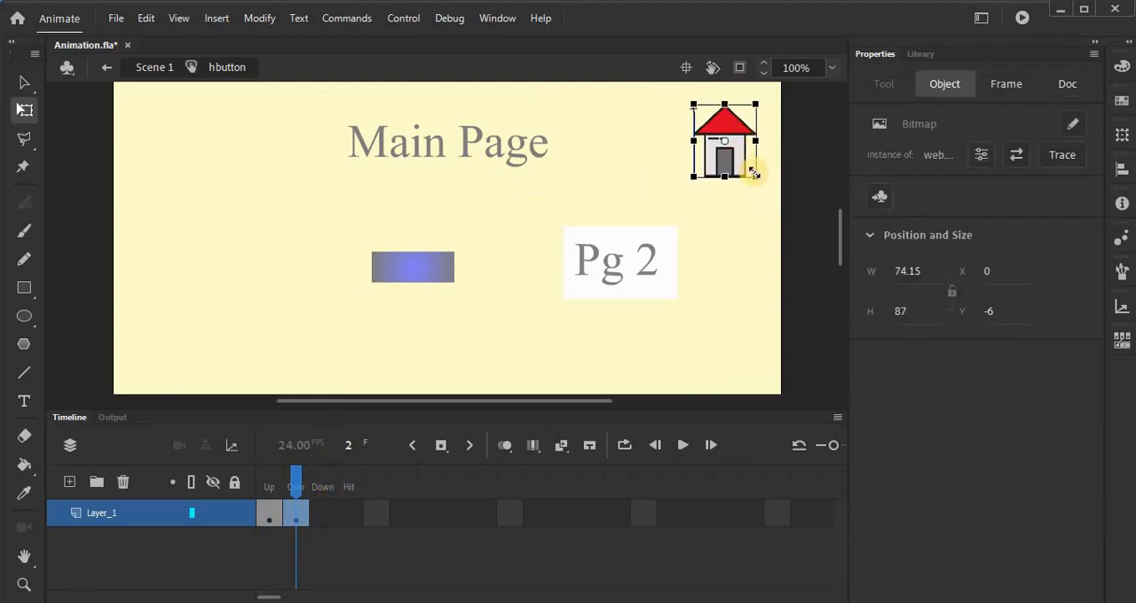
drag(753, 174, 750, 165)
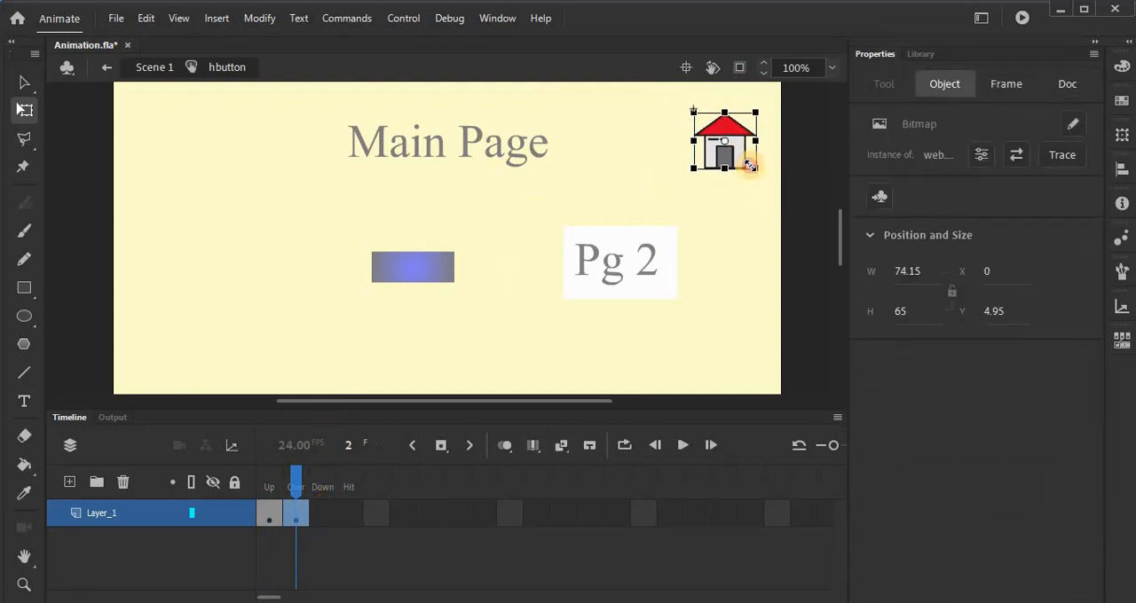
Step: Add keyframes to the Down and Hit frames of the house button
click(321, 513)
click(321, 512)
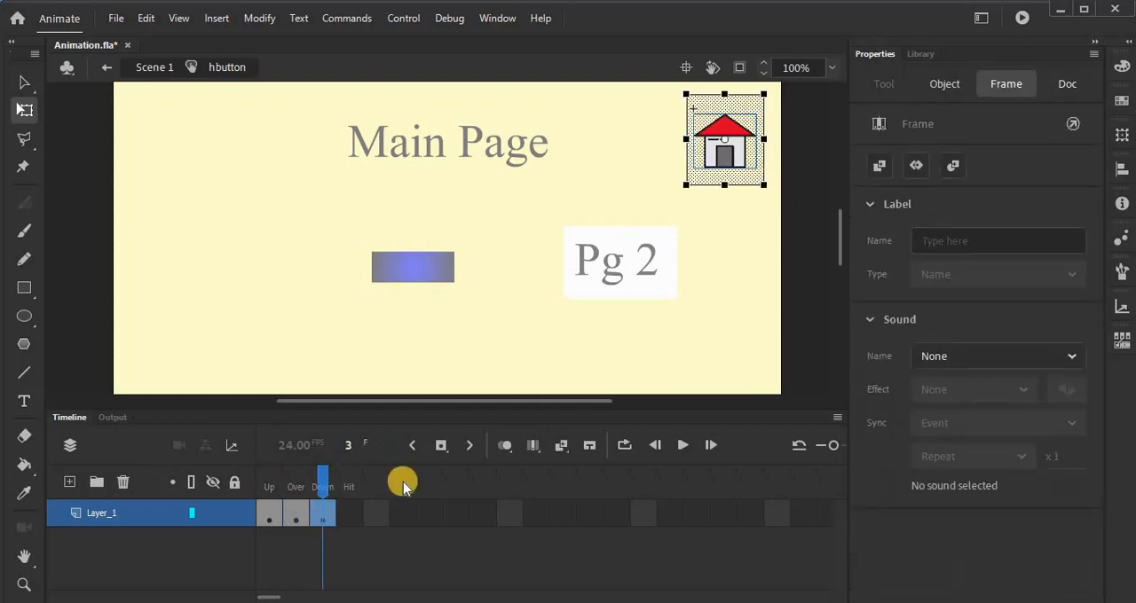
click(345, 514)
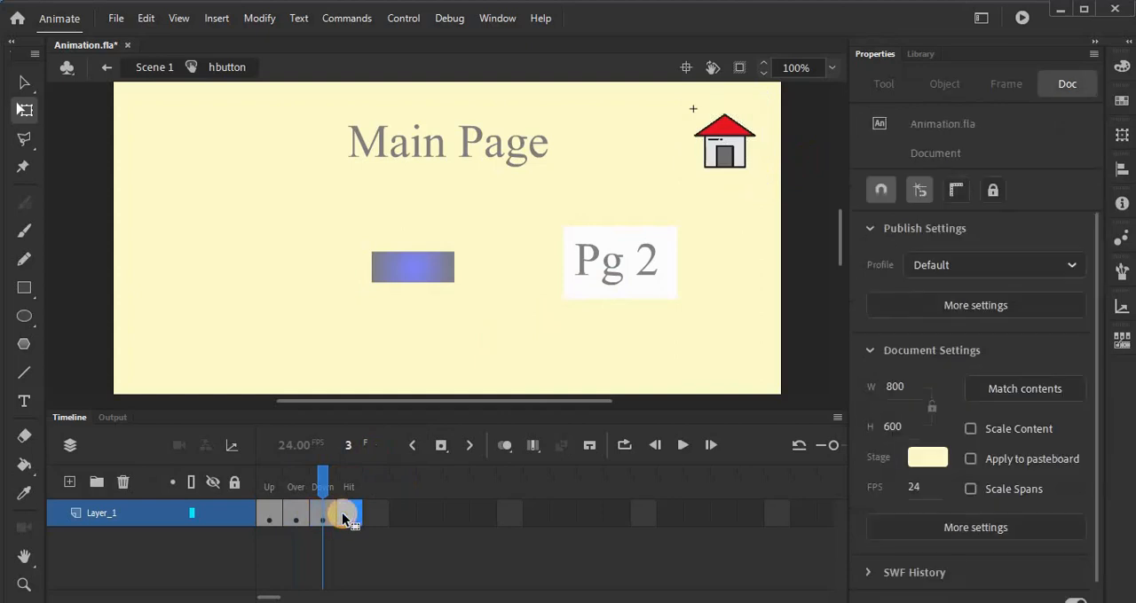
click(344, 515)
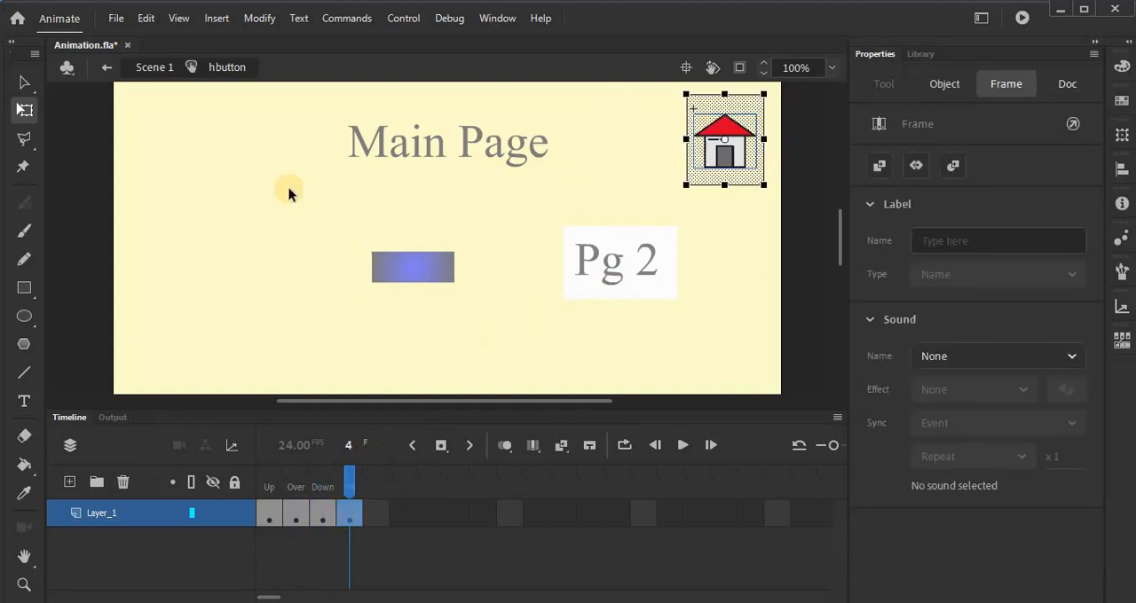
Step: Draw a pale yellow rectangle around the house on the Hit frame, then test the movie and close the preview
click(19, 294)
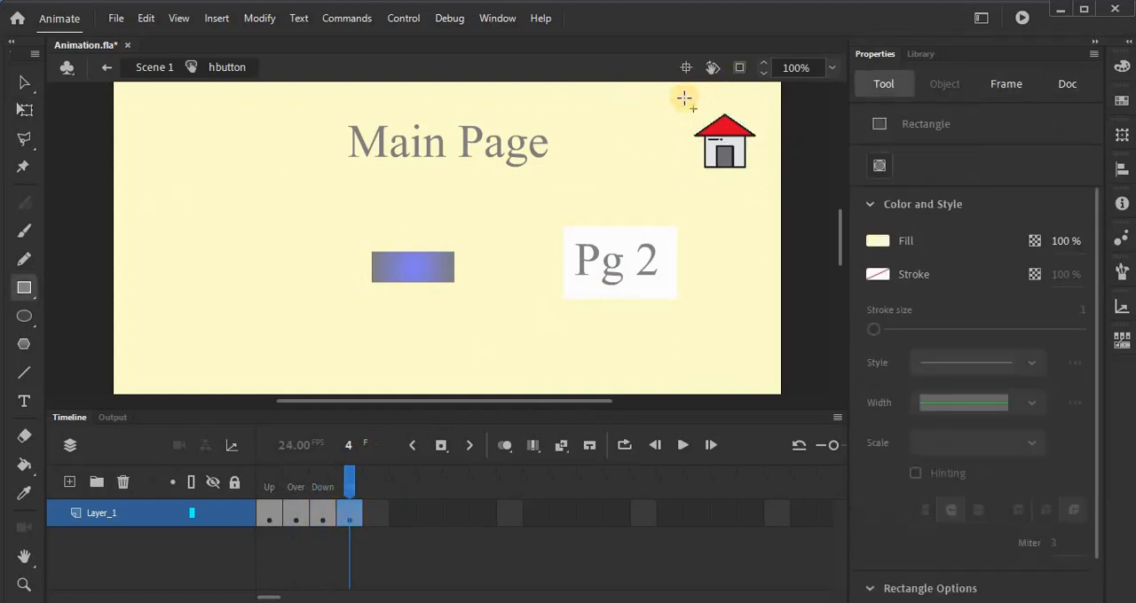
drag(680, 96, 773, 183)
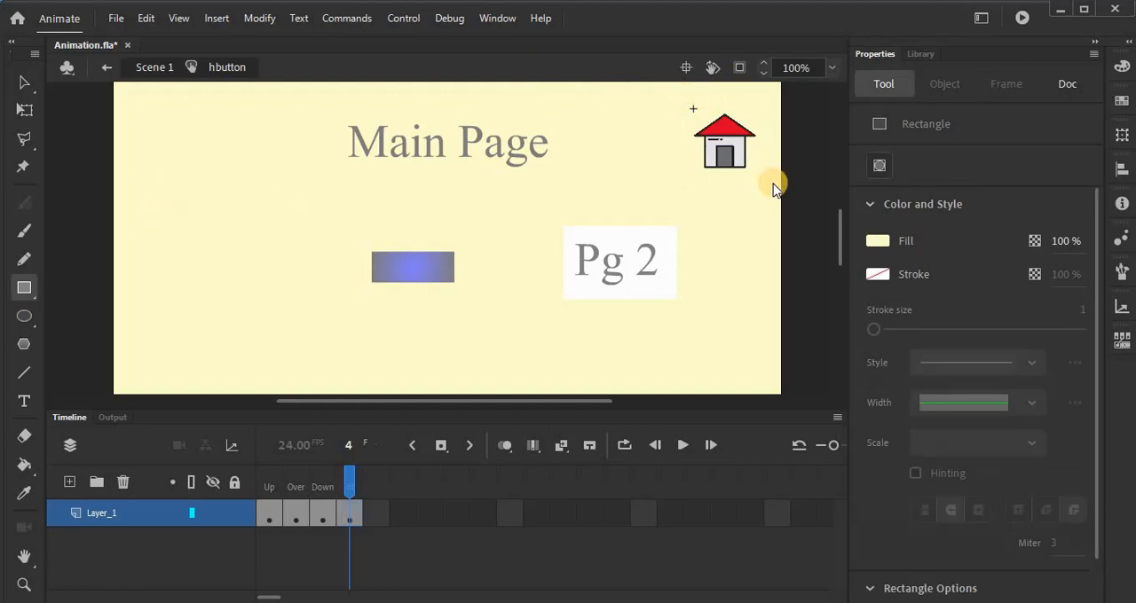
key(ctrl+Return)
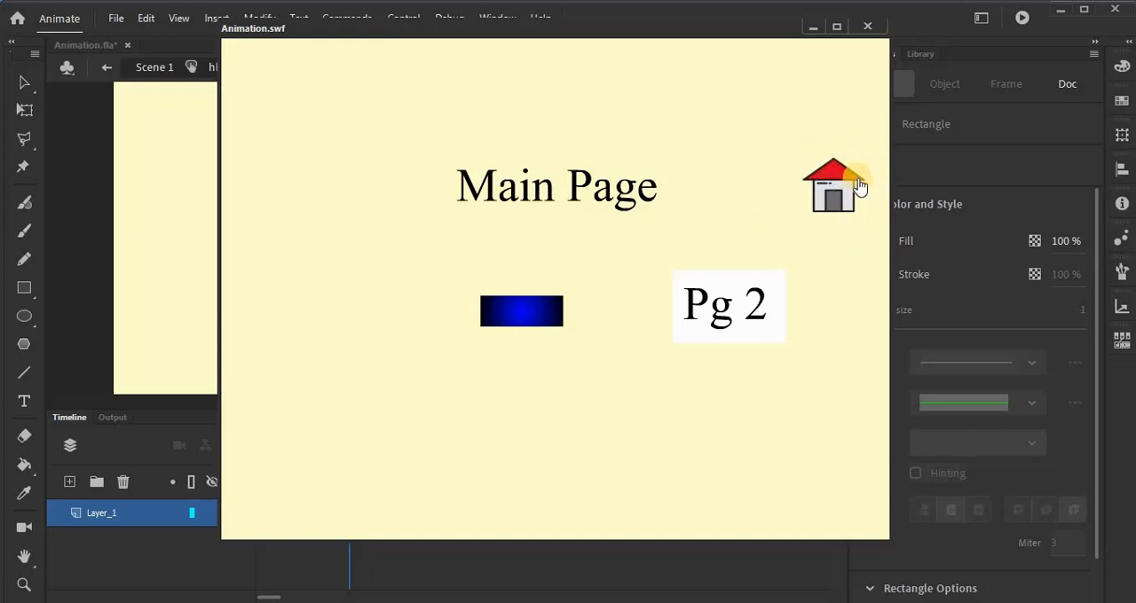
click(871, 27)
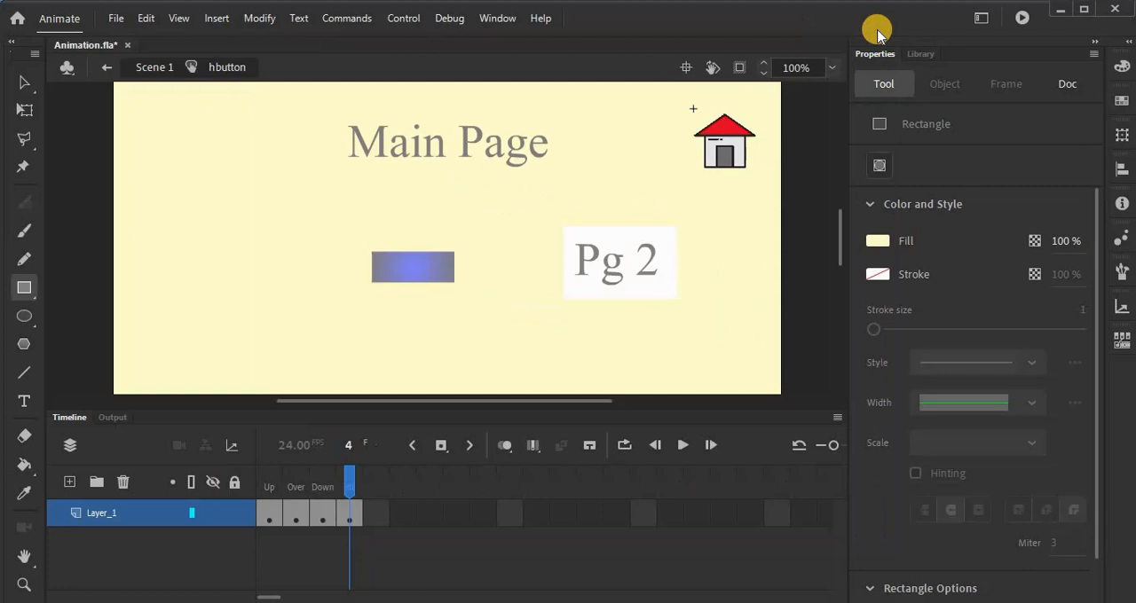
Step: Return to Scene 1, save Animation.fla and close the document after viewing the Page 2 frame
click(110, 65)
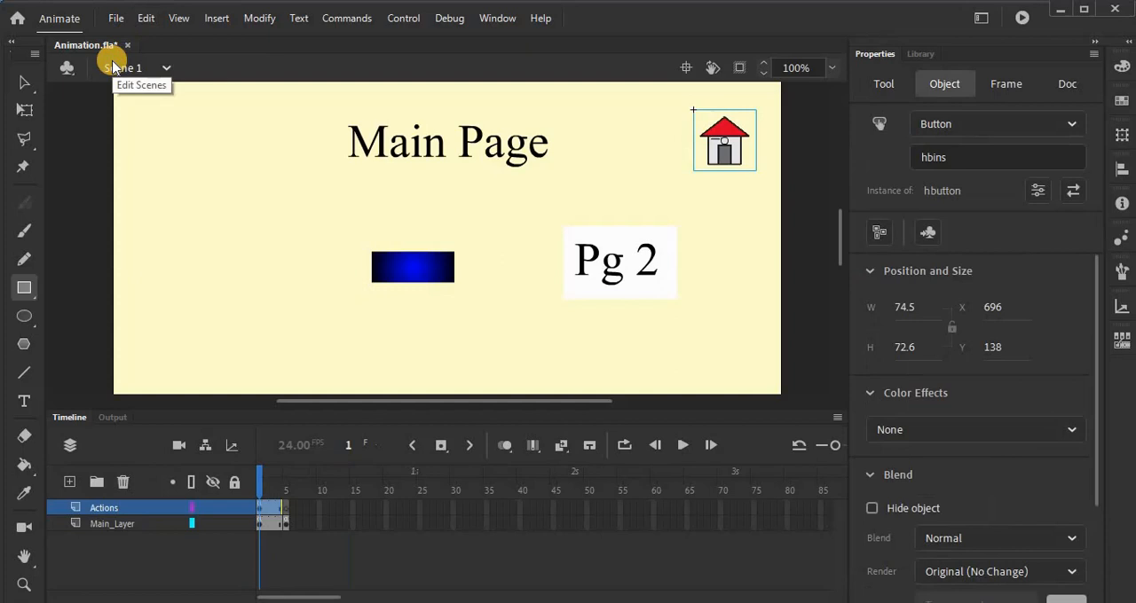
key(ctrl+s)
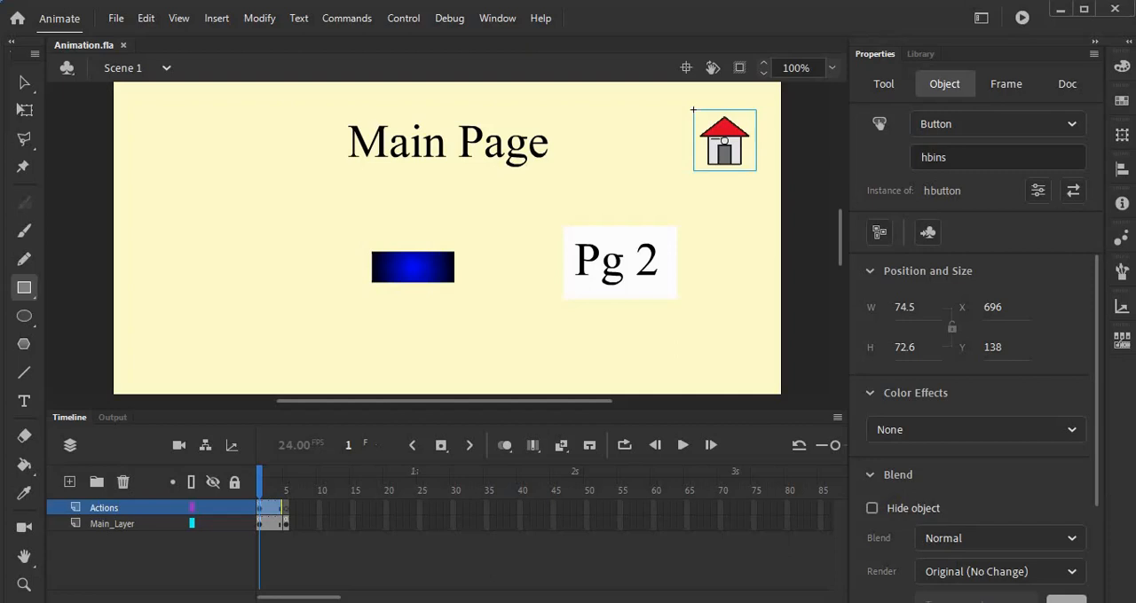
click(285, 522)
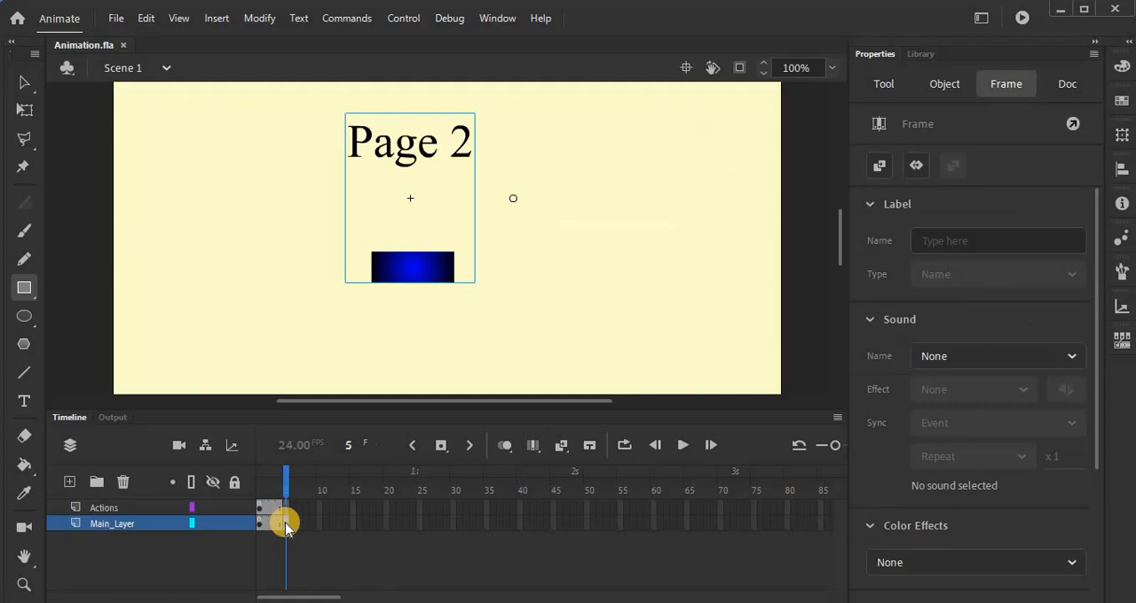
click(124, 46)
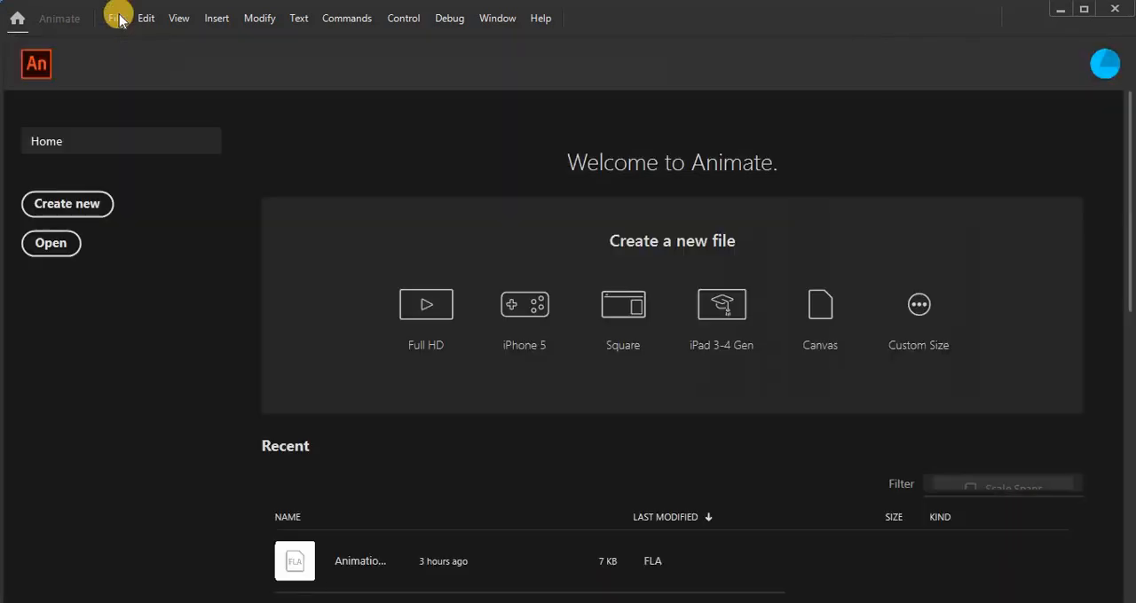
Step: Create a new 800 x 600 ActionScript 3.0 document from the Medium web preset at 24 fps
click(116, 18)
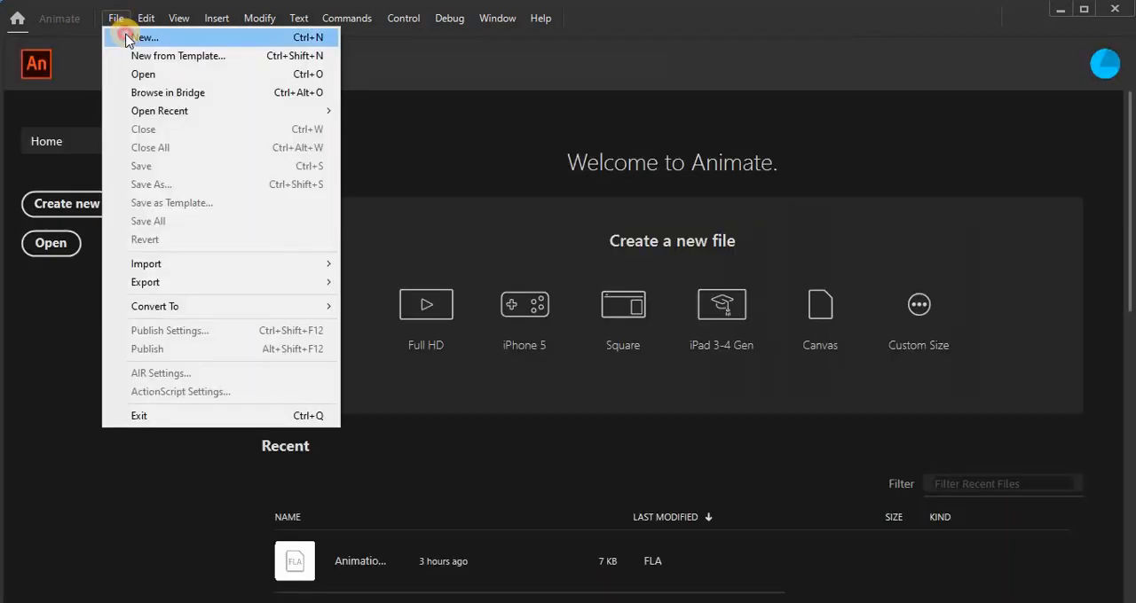
click(128, 37)
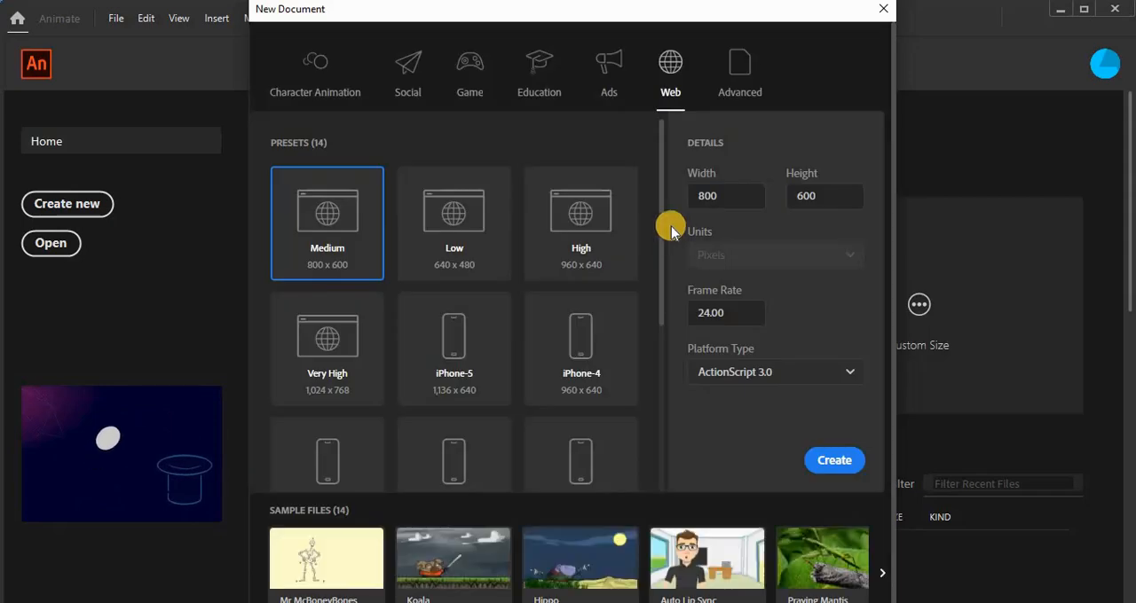
click(834, 460)
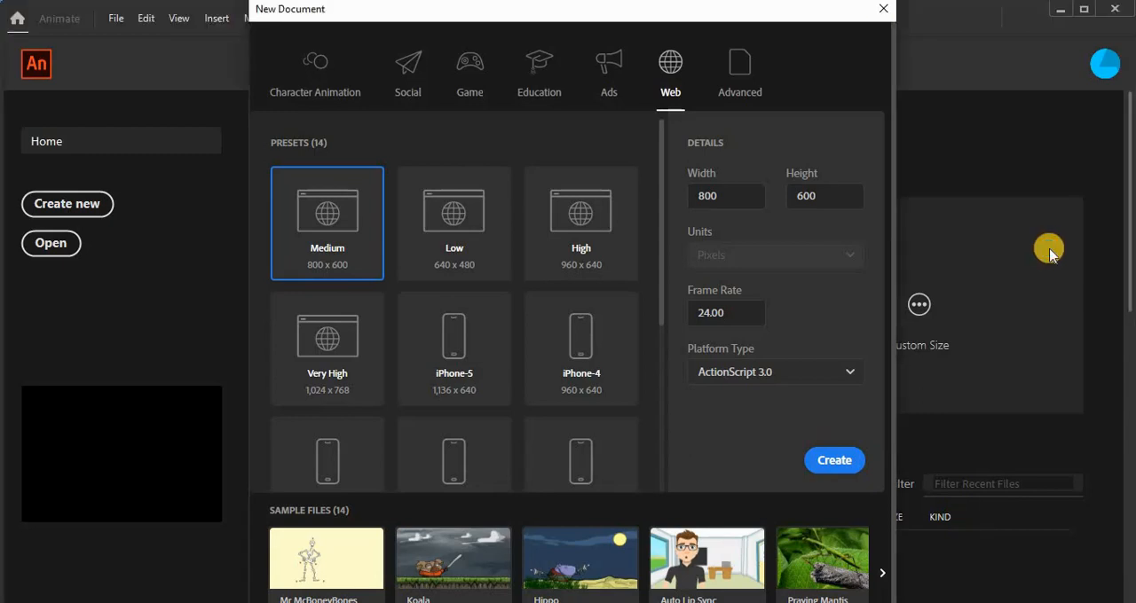
key(Escape)
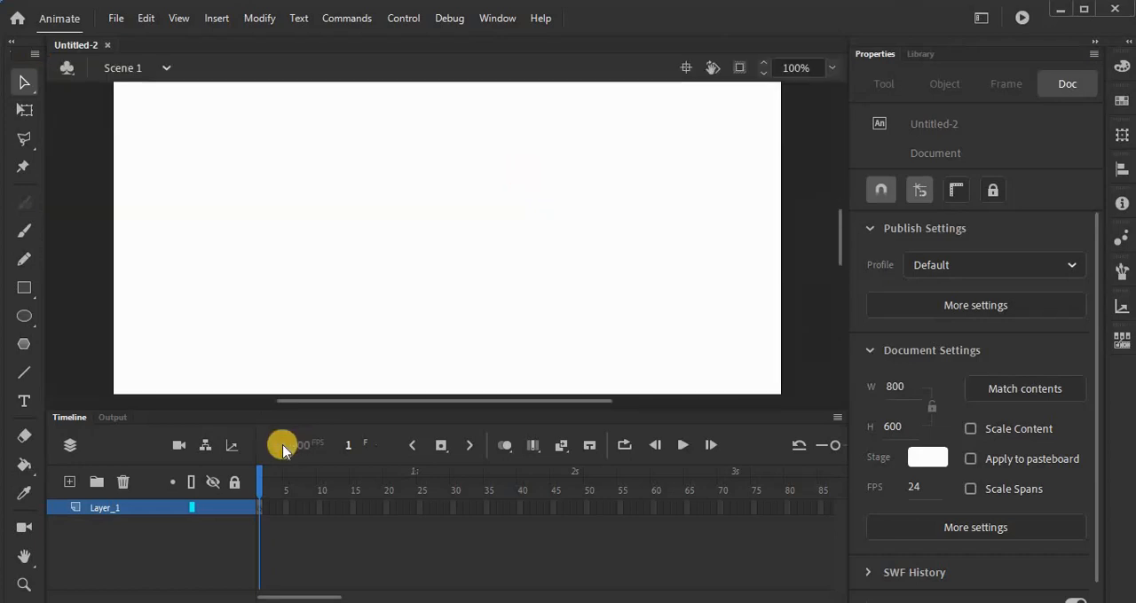
Step: Draw two pale yellow rectangles without stroke as wide bands across the lower and upper parts of the visible stage
click(24, 287)
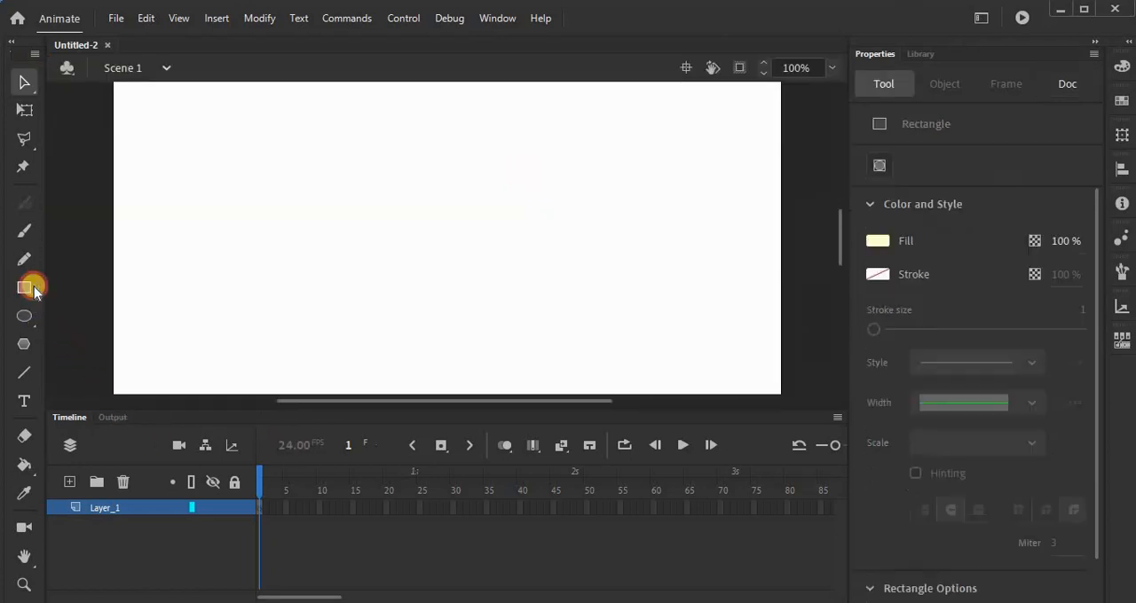
mouse_move(121, 341)
mouse_down()
mouse_move(362, 365)
mouse_move(737, 373)
mouse_move(771, 394)
mouse_up()
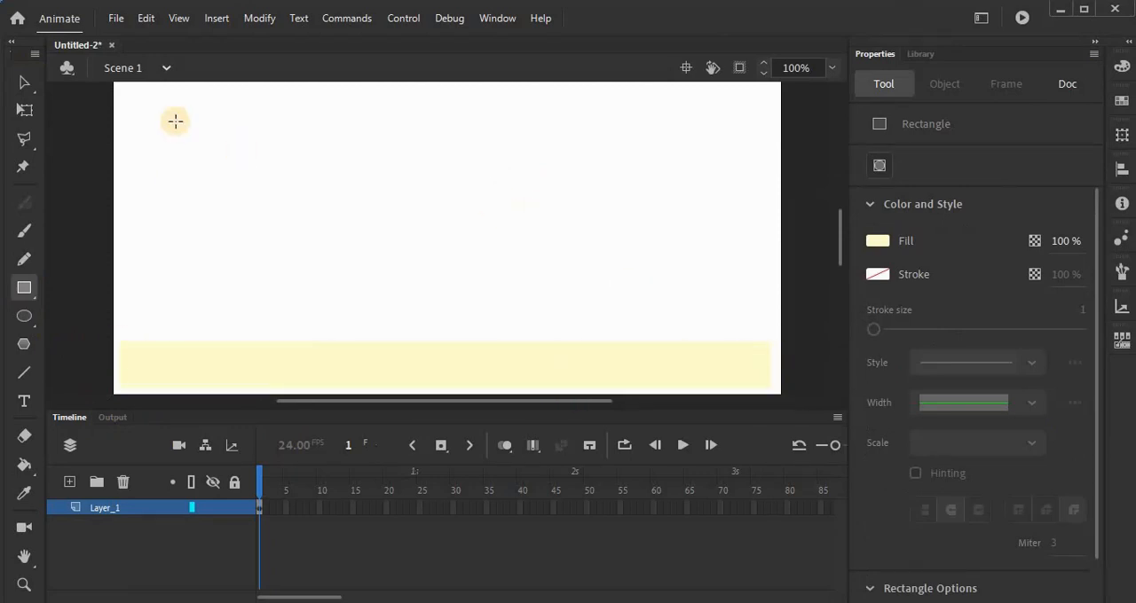
drag(112, 78, 781, 134)
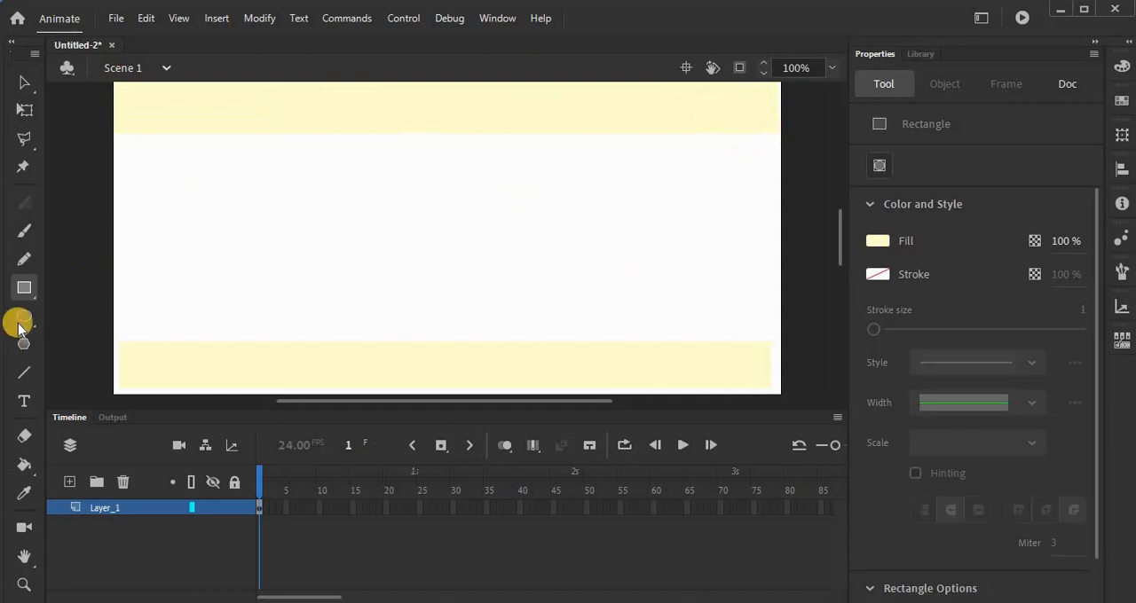
Step: Add the static text "My Website" in 56 pt Times New Roman on the upper yellow band and select all its characters
click(24, 401)
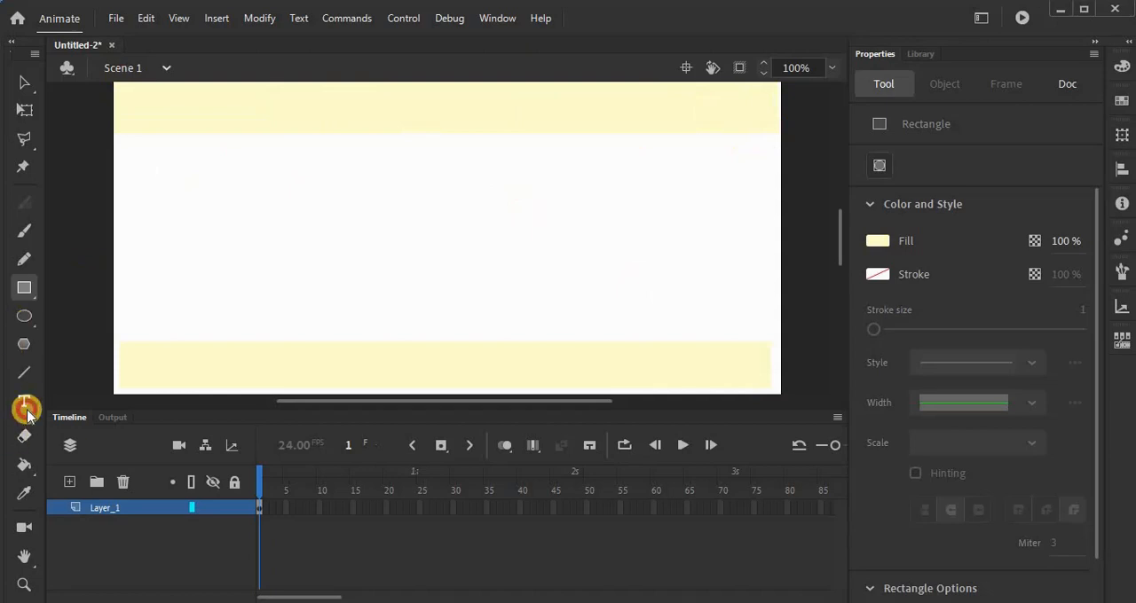
click(360, 108)
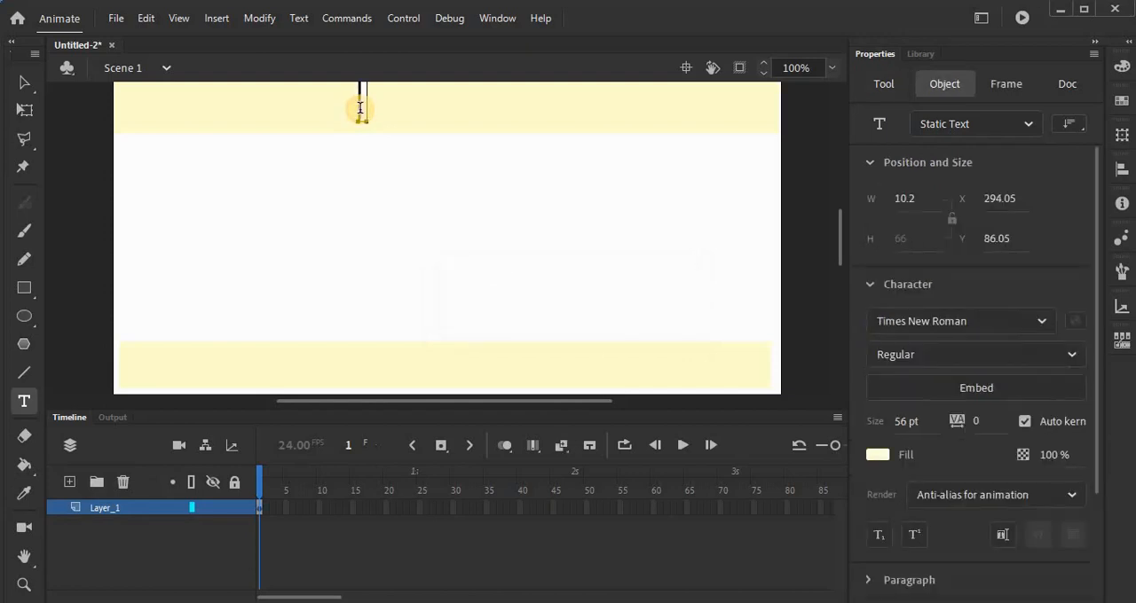
text(w)
key(BackSpace)
text(My We)
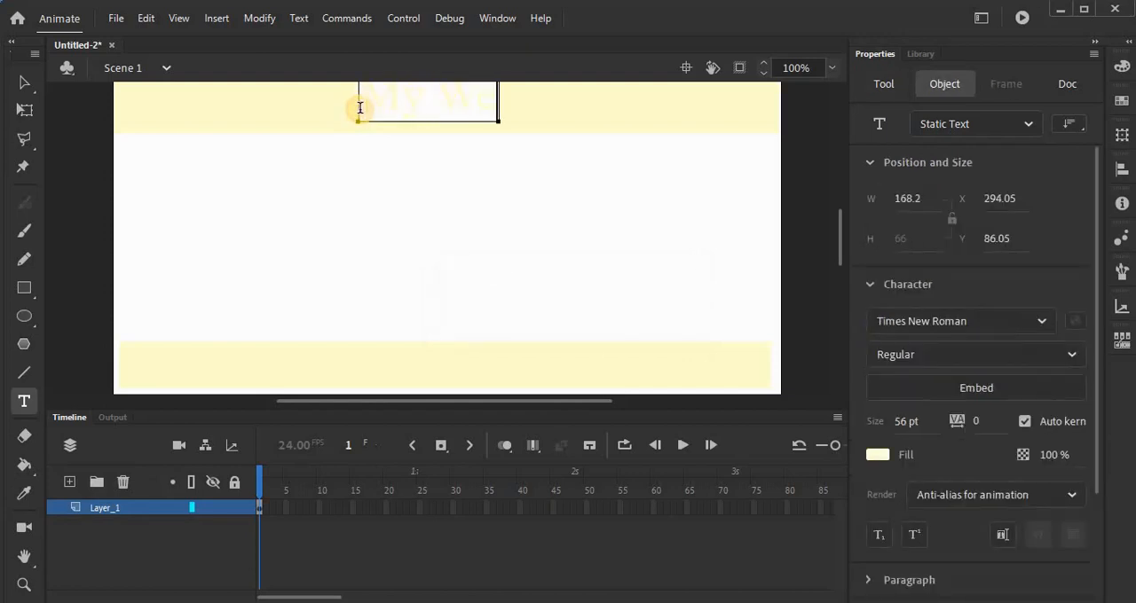
text(bsite)
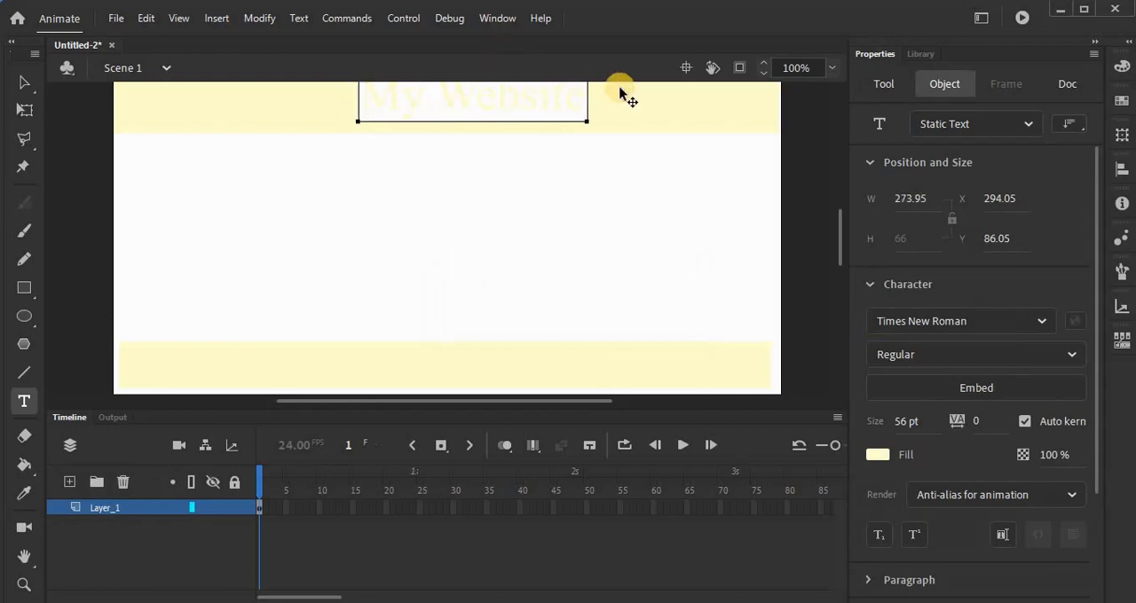
key(ctrl+a)
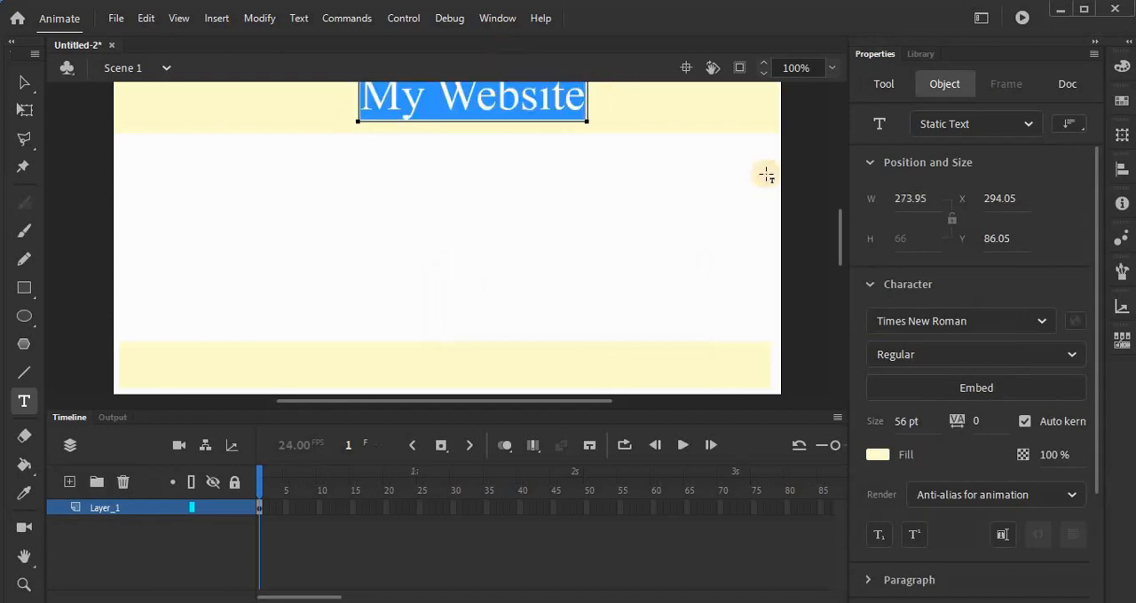
Step: Set the "My Website" text fill to black and move the title to about X 275, Y 100 on the upper band
click(880, 456)
click(615, 308)
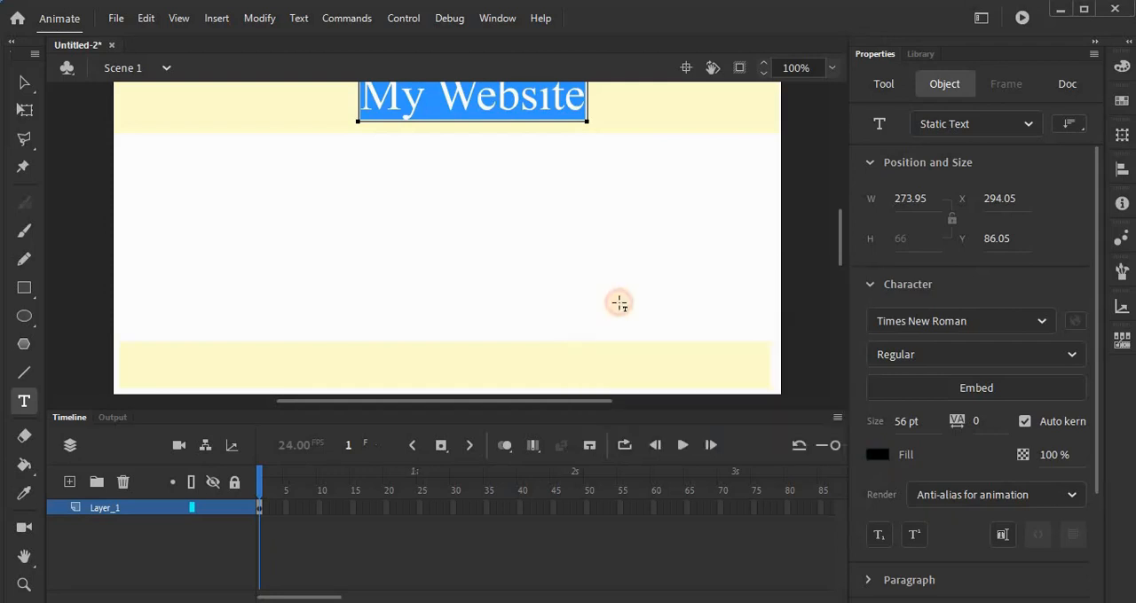
click(24, 82)
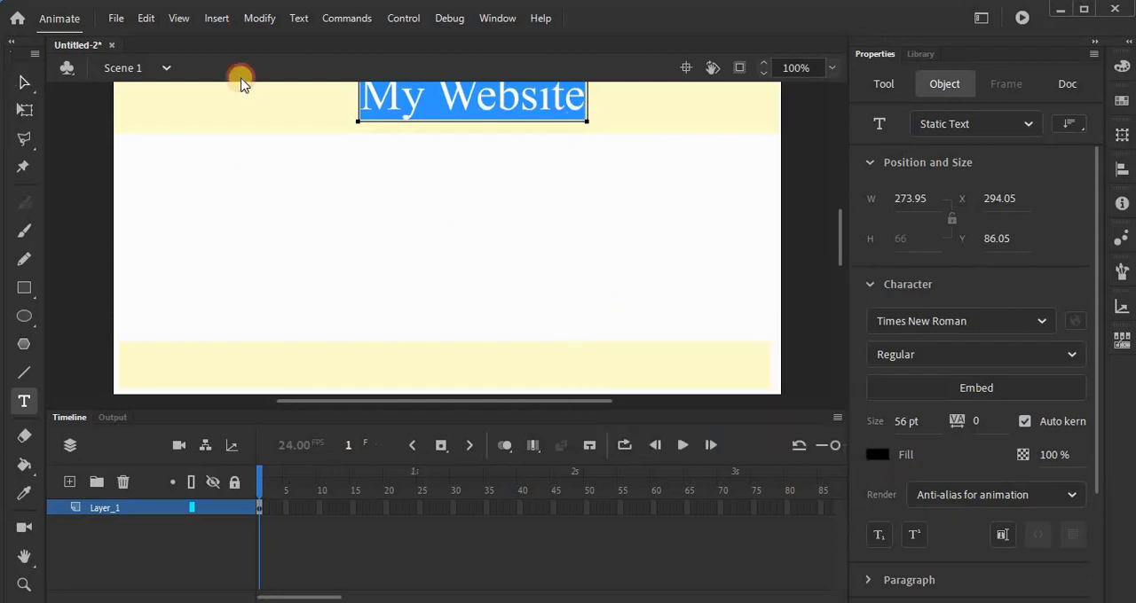
mouse_move(452, 124)
mouse_down()
mouse_move(459, 136)
mouse_move(465, 117)
mouse_up()
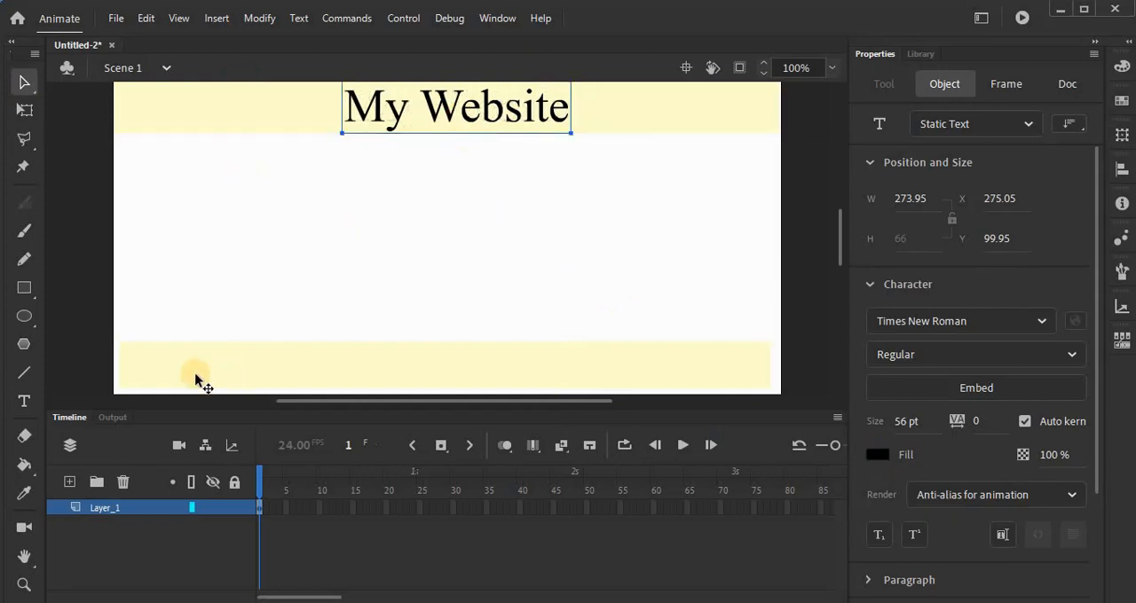
Step: Draw a small rectangle about 72 x 29 px without stroke below the title band and fill it dark blue #000066
click(24, 290)
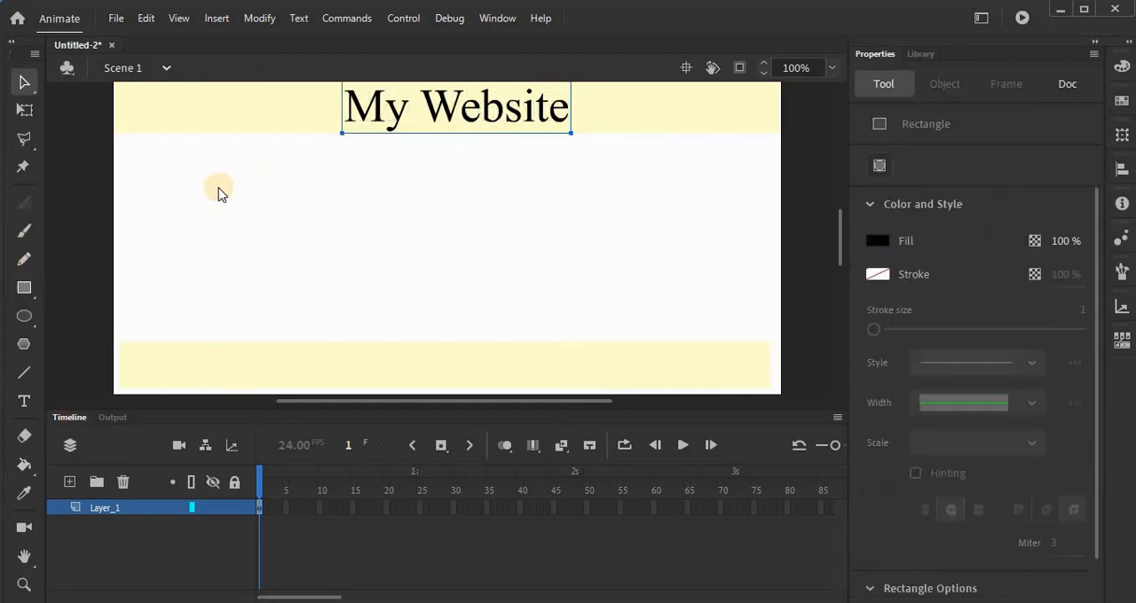
drag(197, 177, 257, 201)
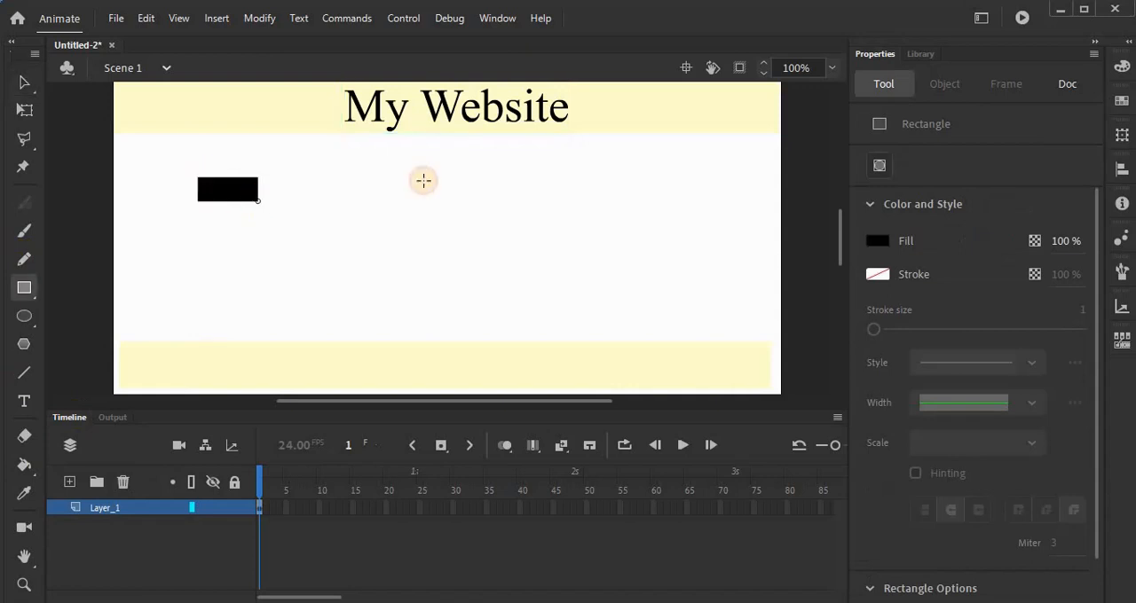
click(22, 84)
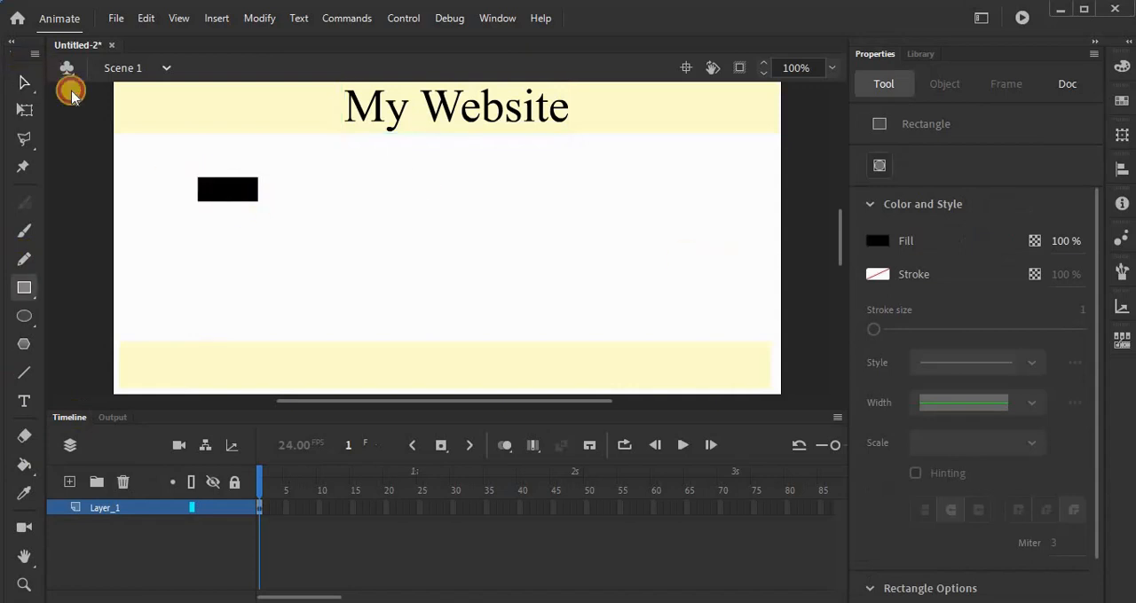
click(243, 194)
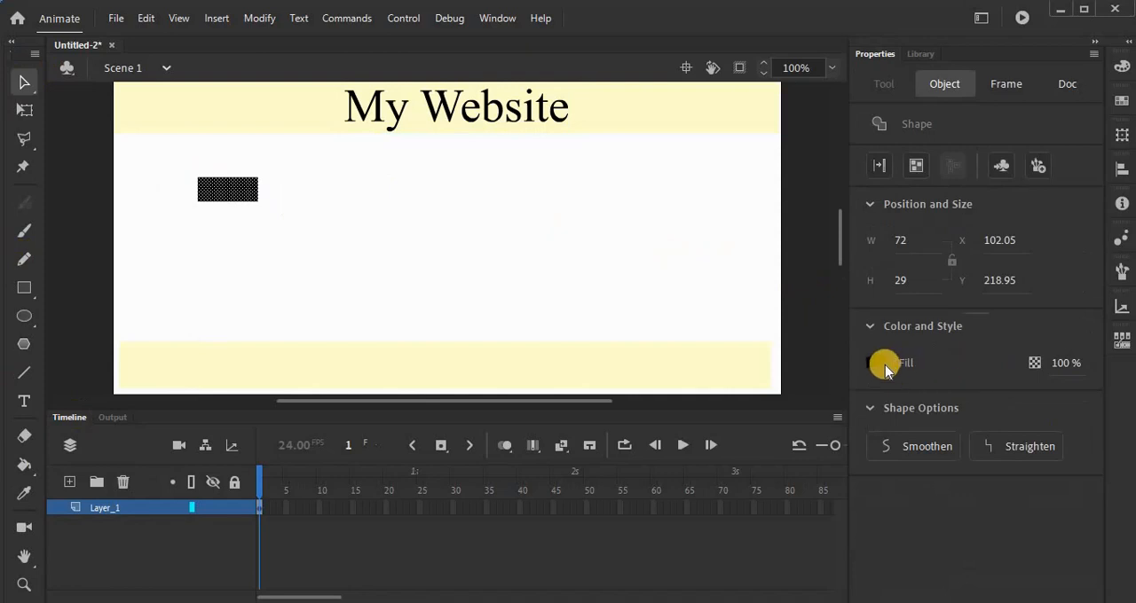
click(877, 363)
click(652, 432)
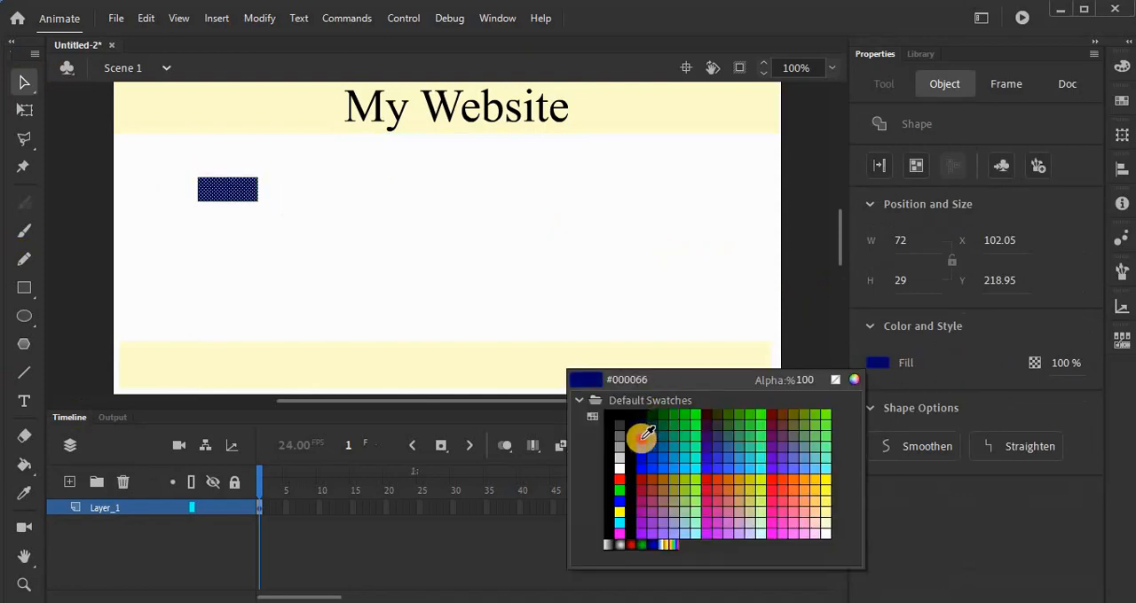
click(639, 436)
Step: Duplicate the dark blue rectangle and place the copy directly below the original, aligned to it, at about Y 268
key(ctrl+c)
key(ctrl+v)
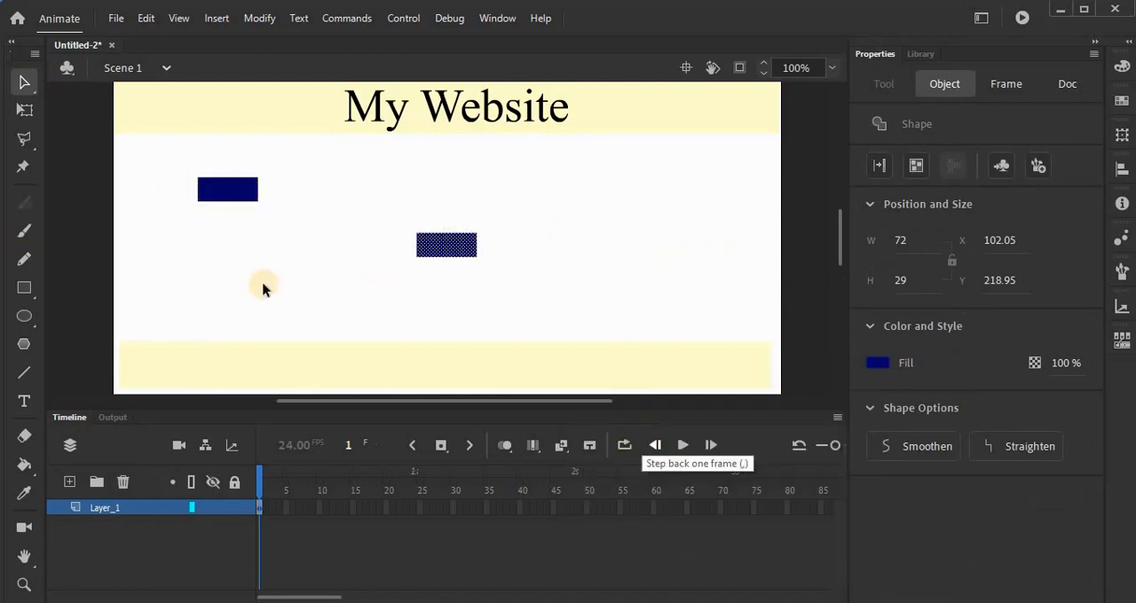
drag(471, 251, 249, 237)
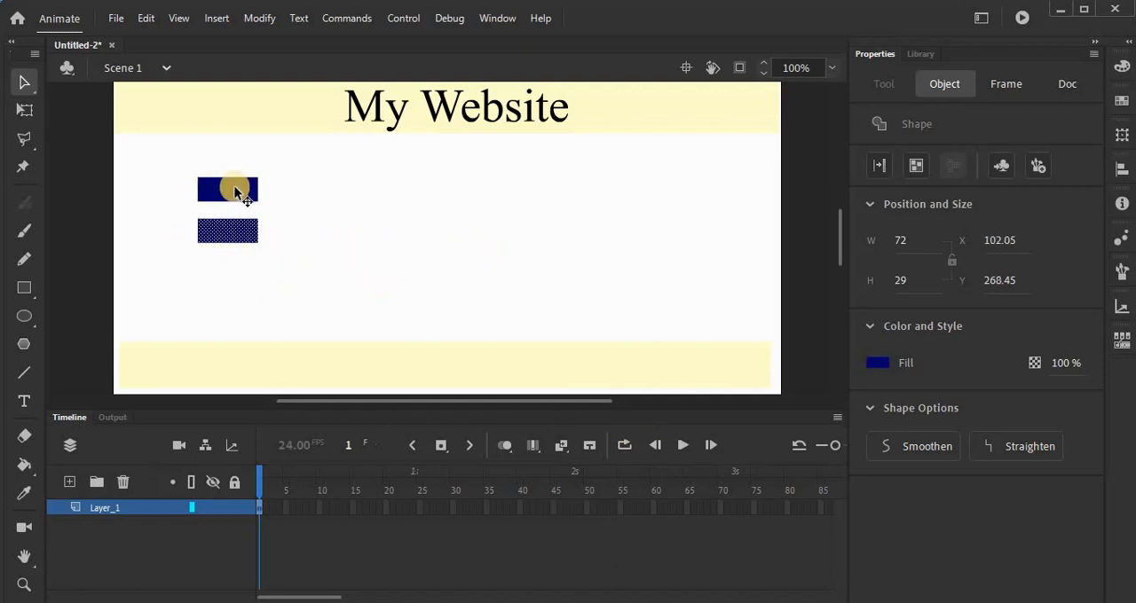
click(386, 303)
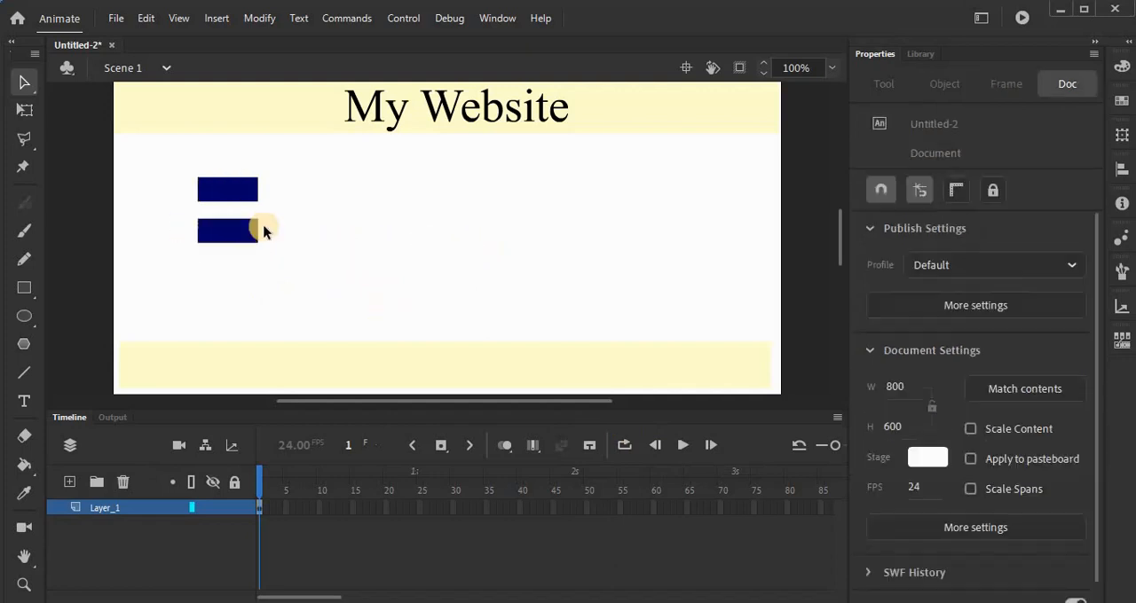
Step: Convert the upper blue rectangle to a Button symbol named B1
click(231, 189)
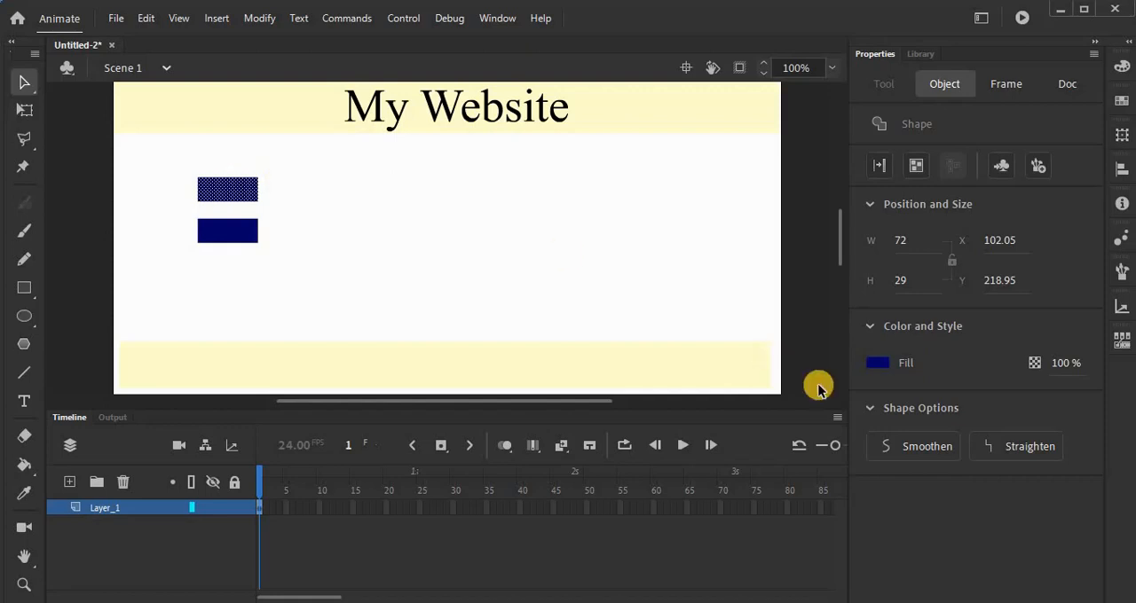
click(446, 294)
click(211, 200)
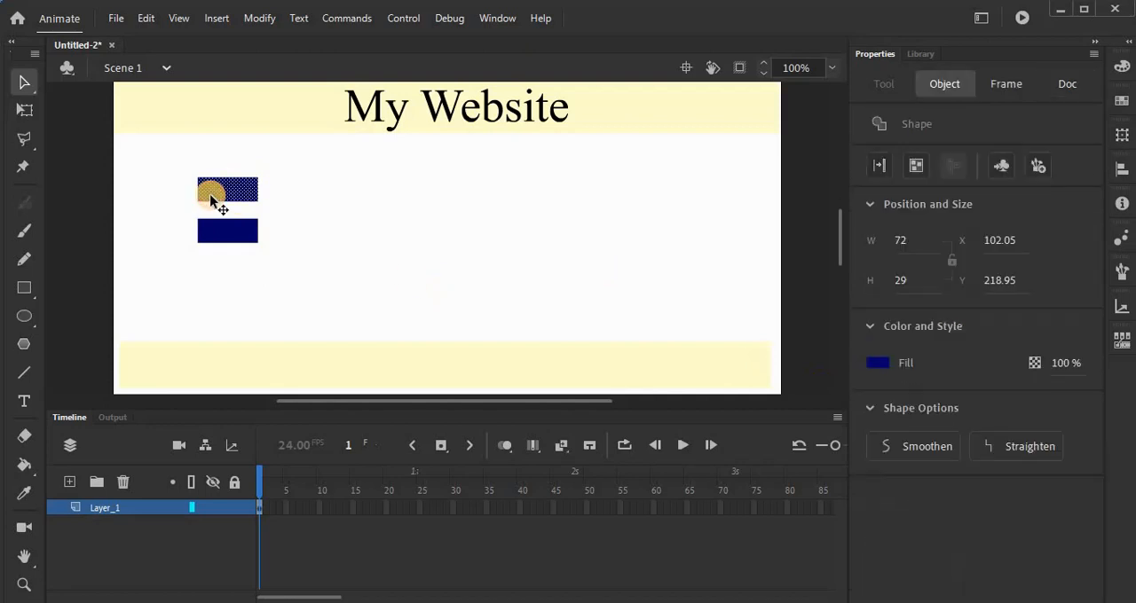
key(F8)
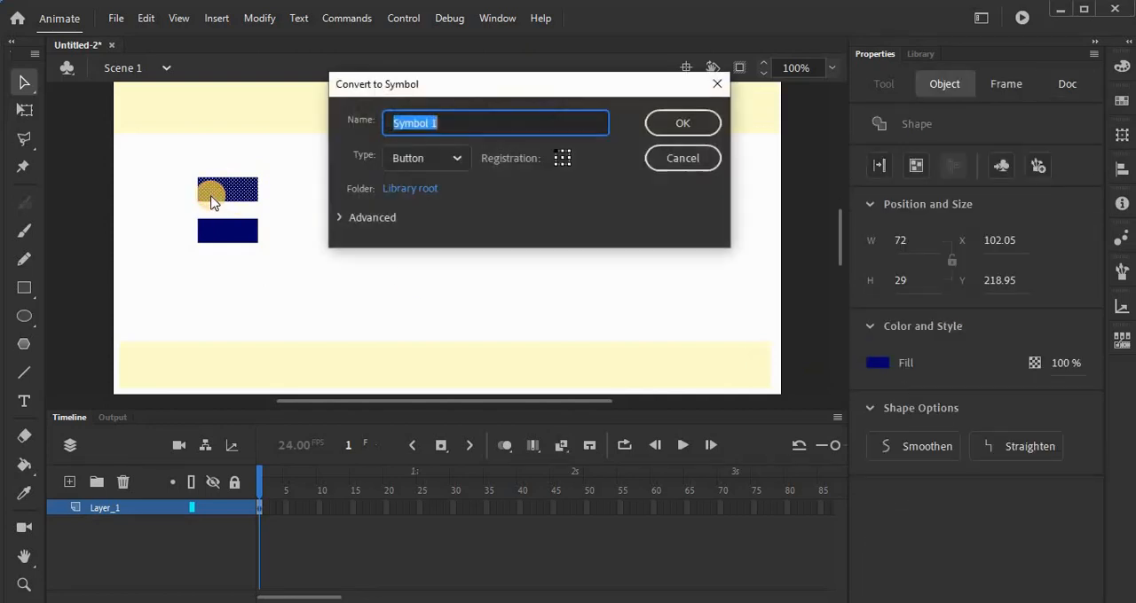
text(B)
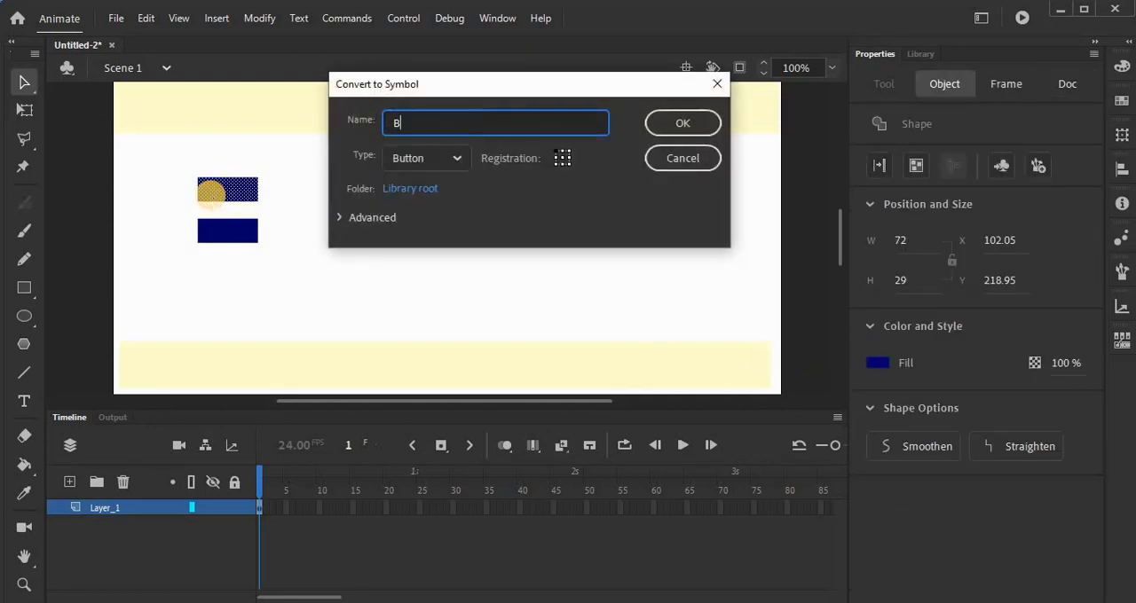
text(1)
click(680, 124)
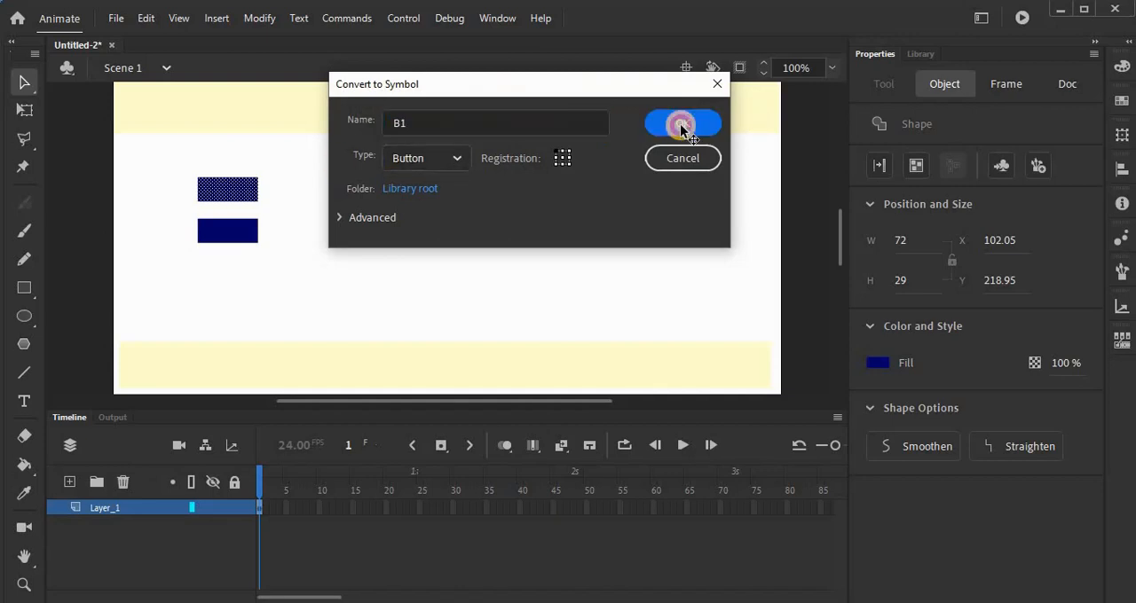
Step: Convert the lower blue rectangle to a Button symbol named B2
click(238, 238)
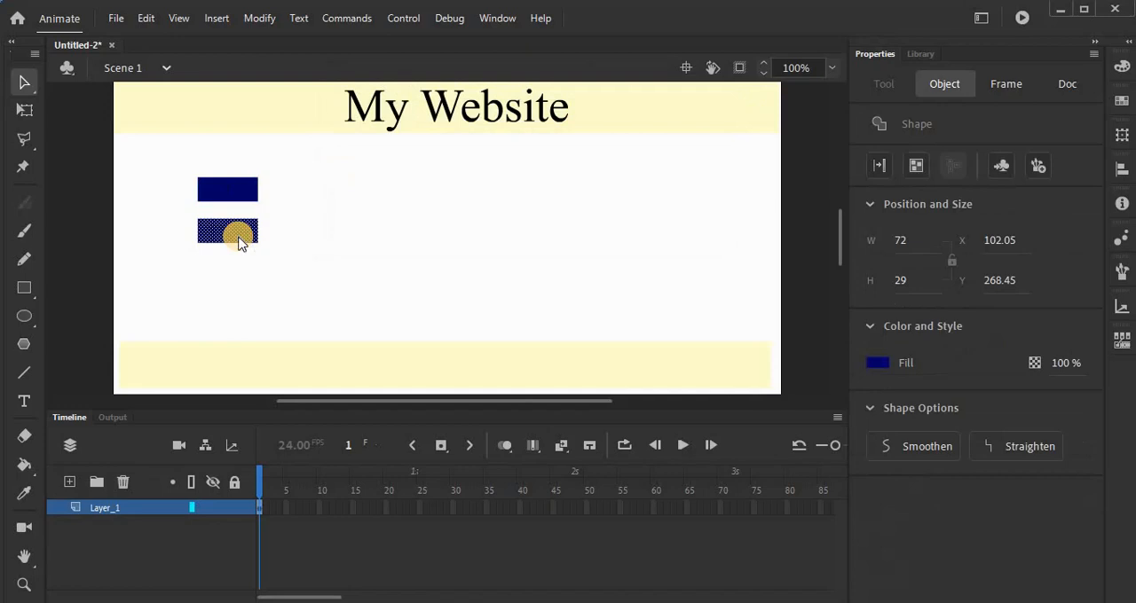
key(F8)
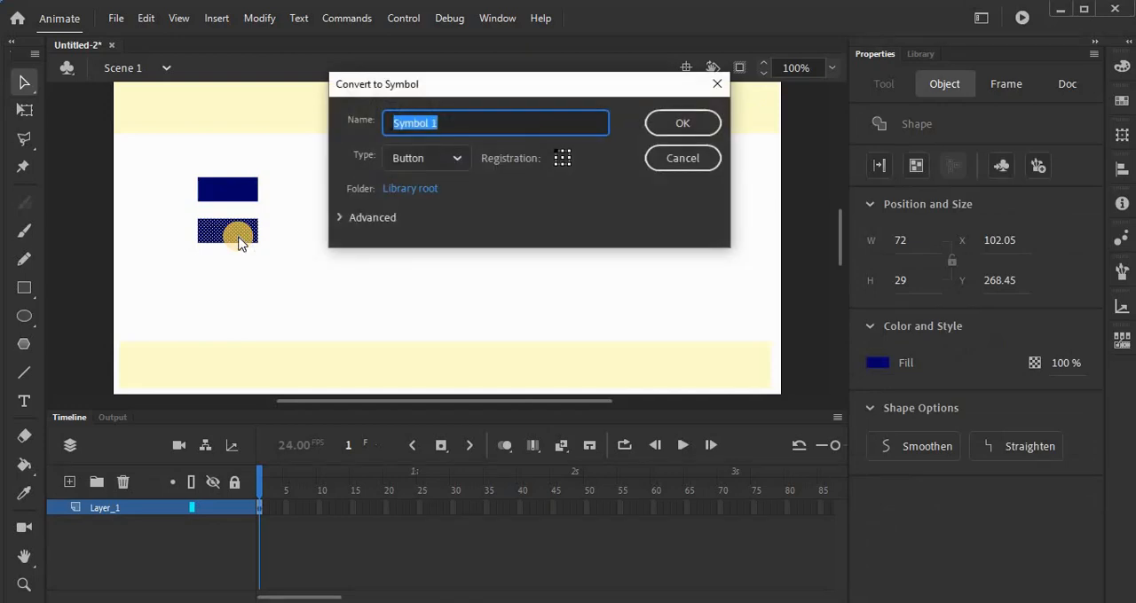
text(B2)
key(Return)
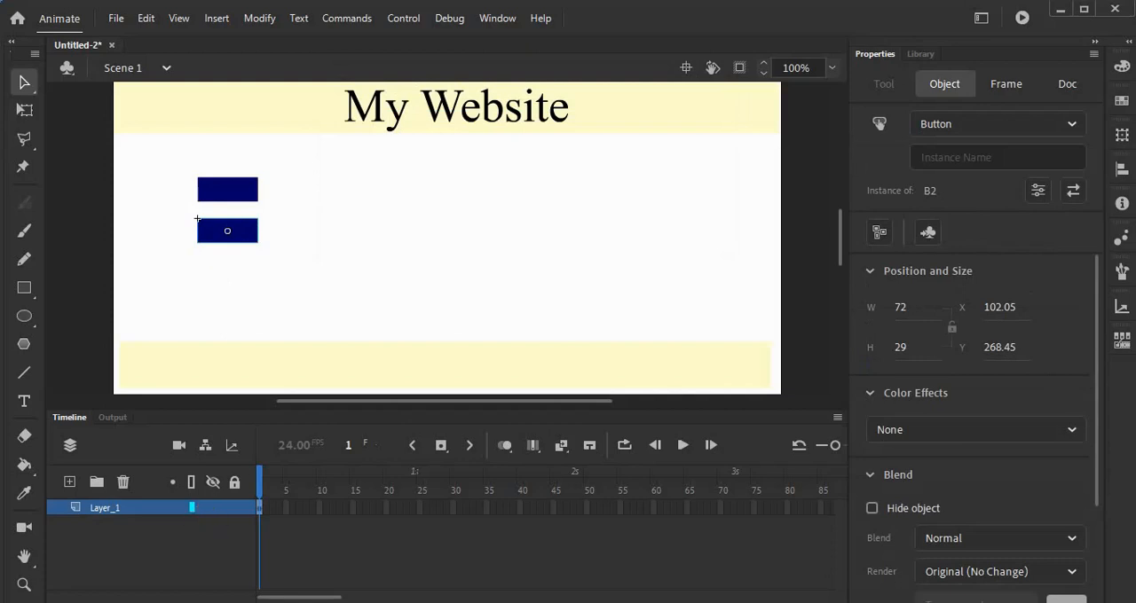
Step: Open the scene manager, duplicate Scene 1 and rename the copy Scene 2
click(497, 18)
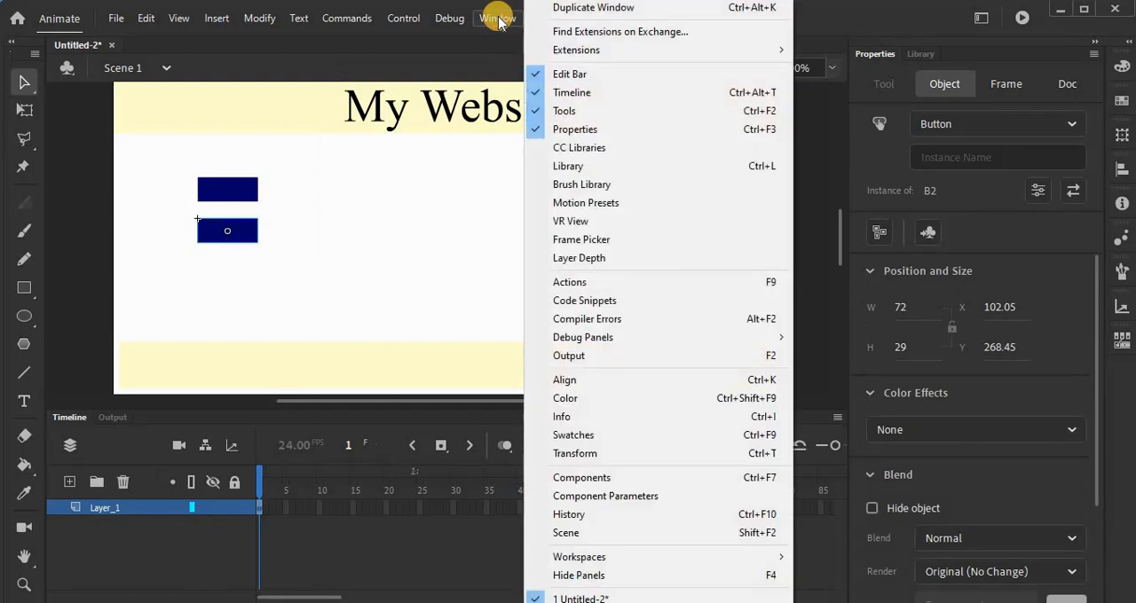
click(647, 532)
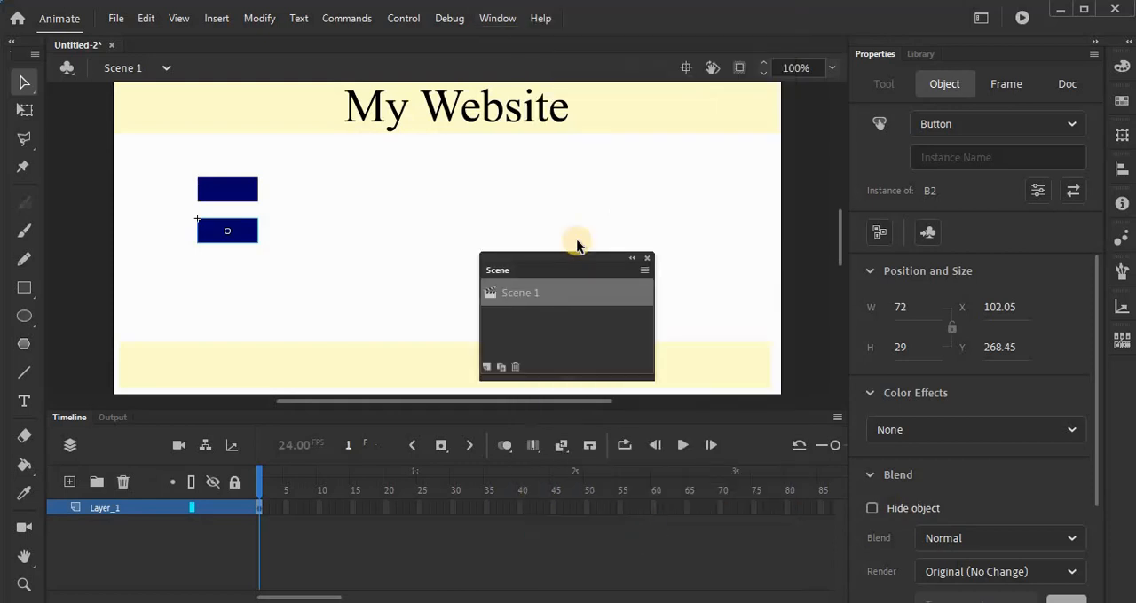
drag(636, 255, 735, 257)
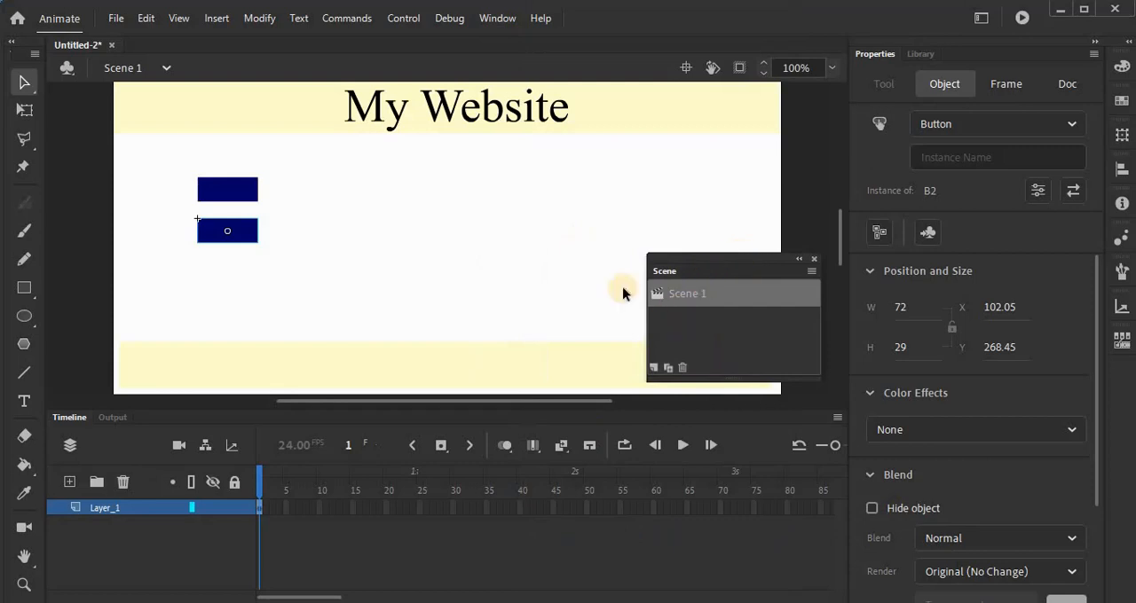
click(166, 69)
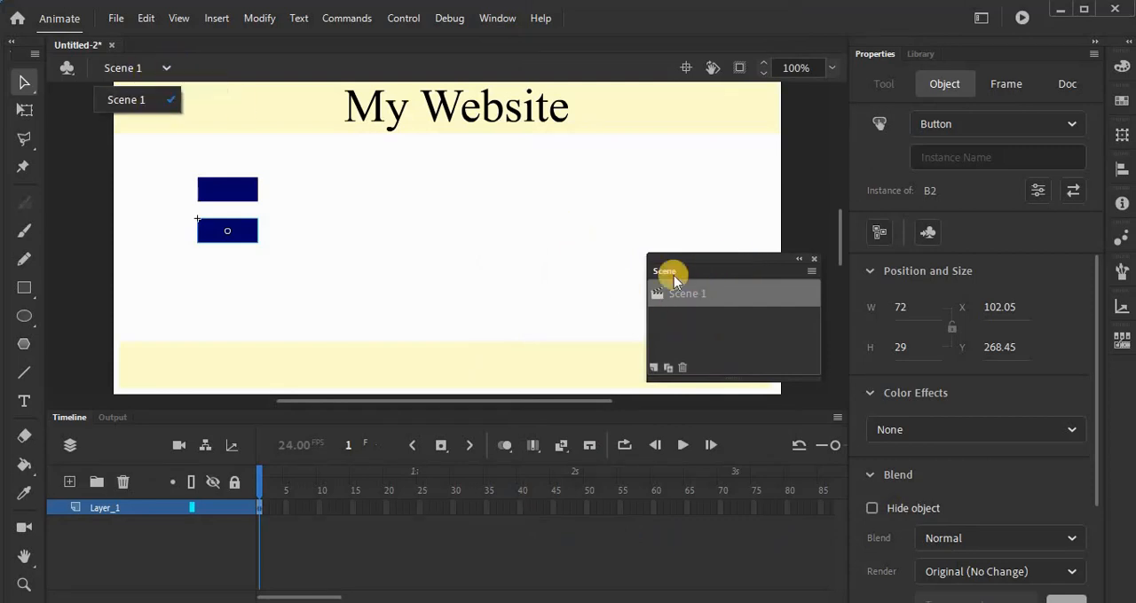
click(668, 370)
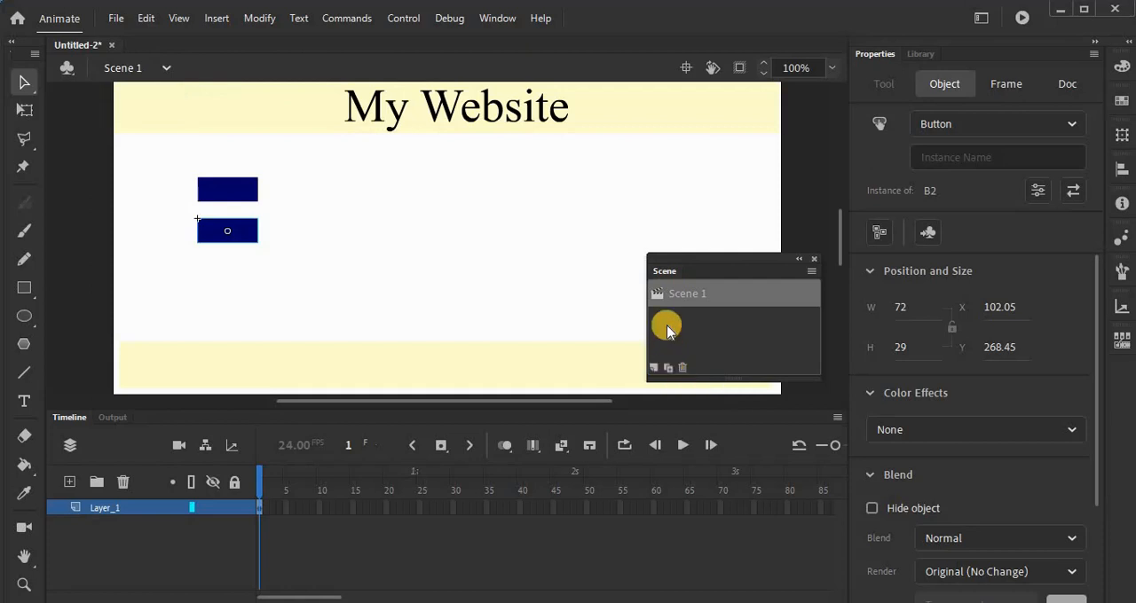
click(668, 371)
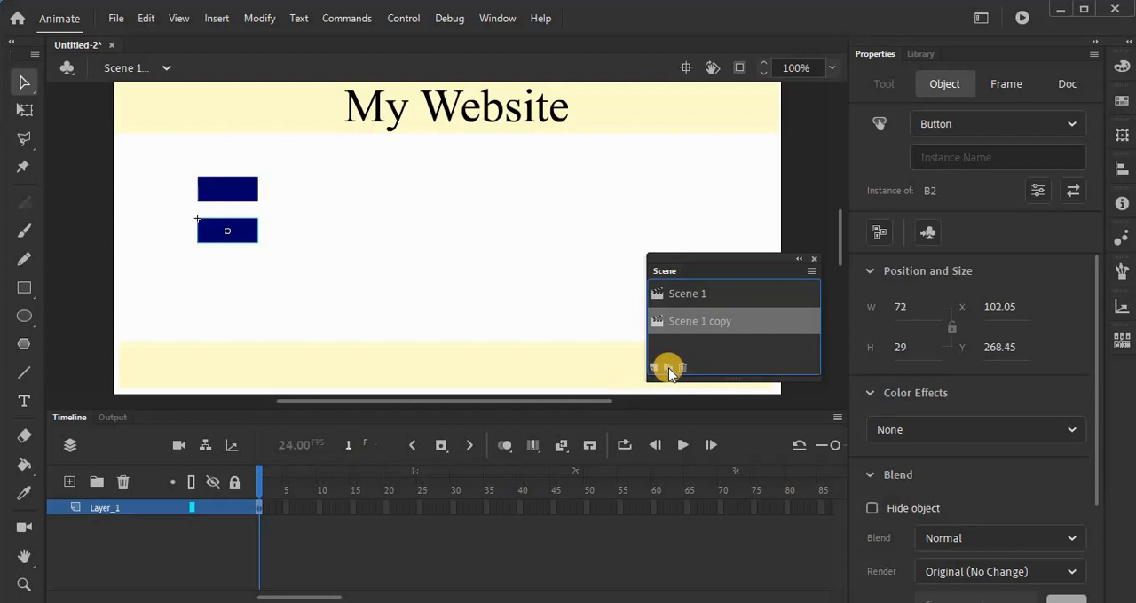
double_click(720, 323)
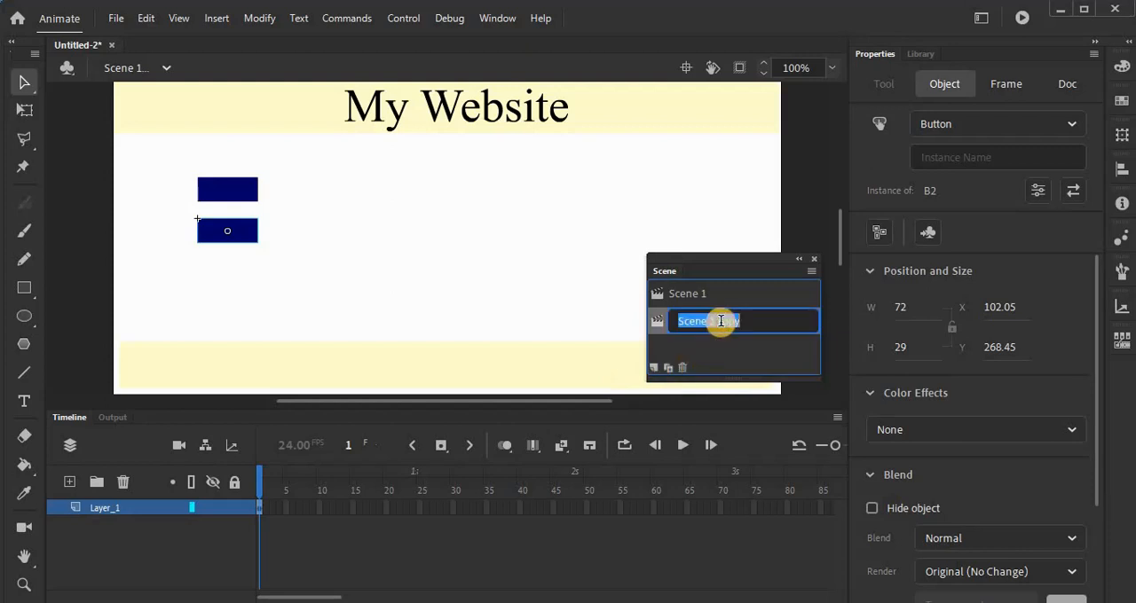
click(749, 321)
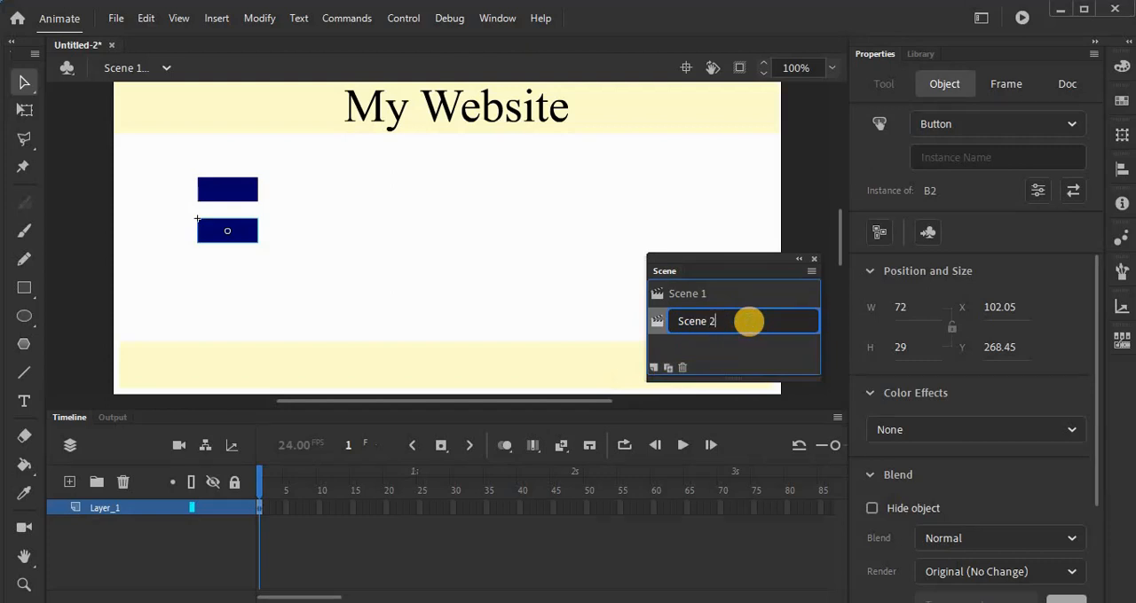
key(Return)
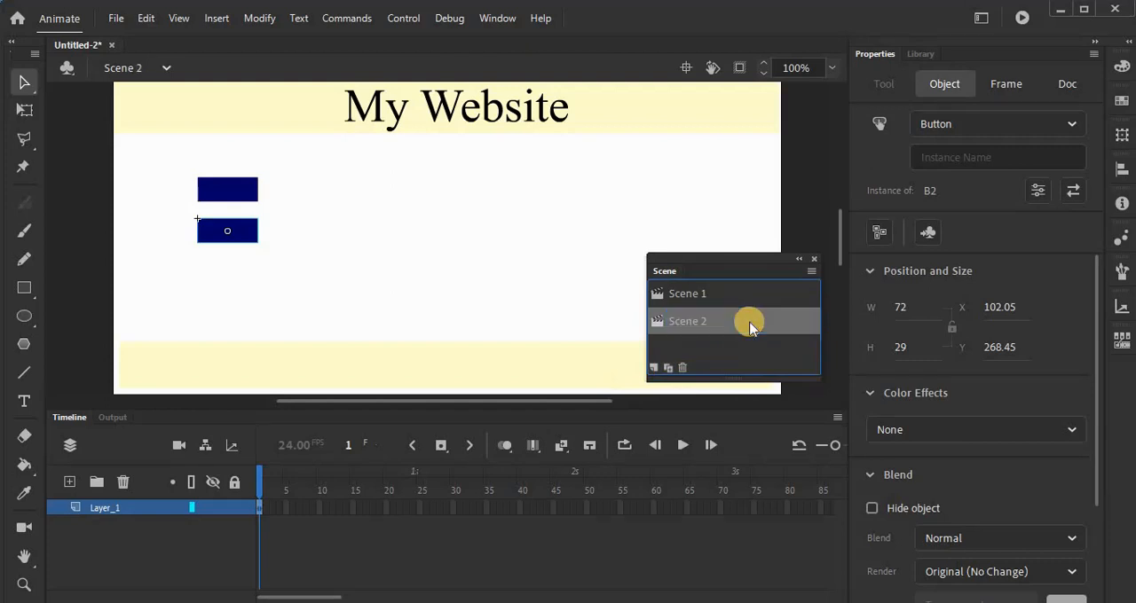
Step: Duplicate Scene 2, rename the copy Scene 3 and close the scene manager
click(669, 368)
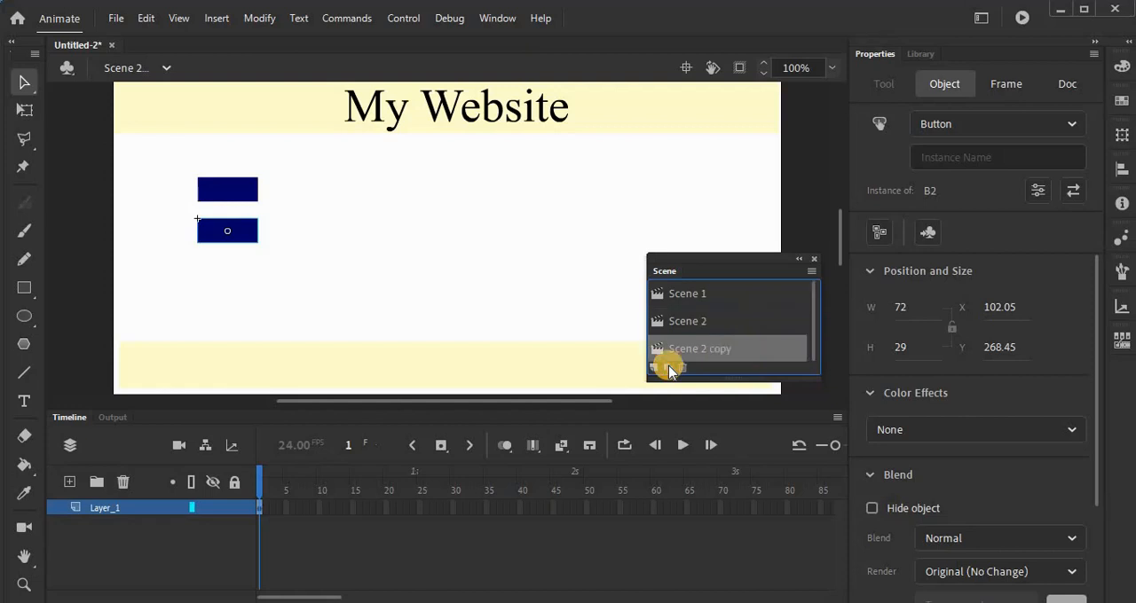
double_click(704, 348)
click(706, 350)
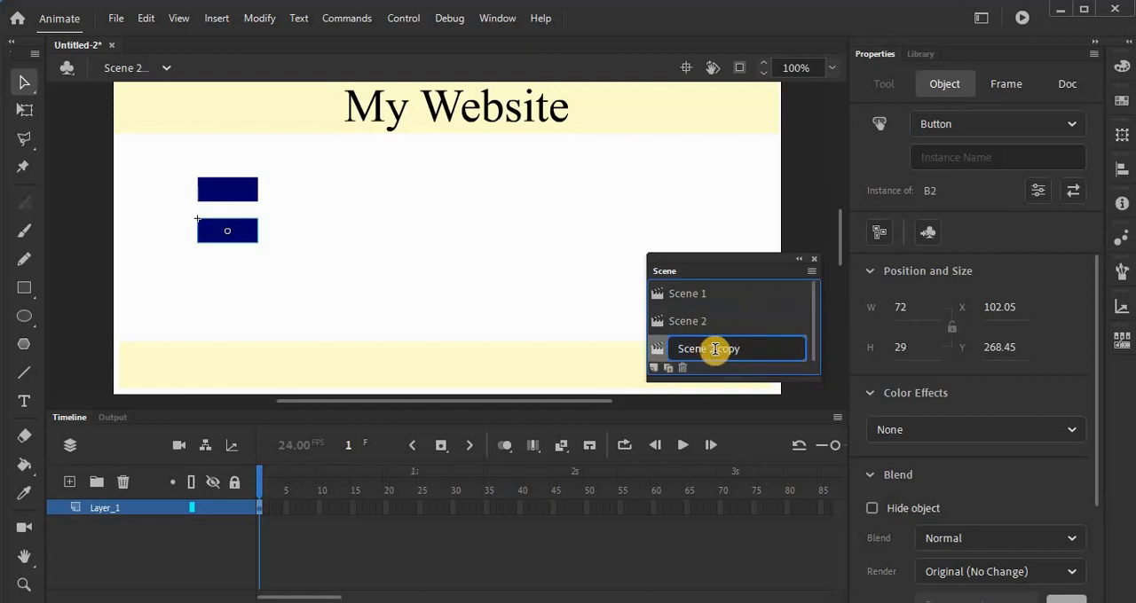
drag(714, 349, 763, 350)
key(BackSpace)
key(BackSpace)
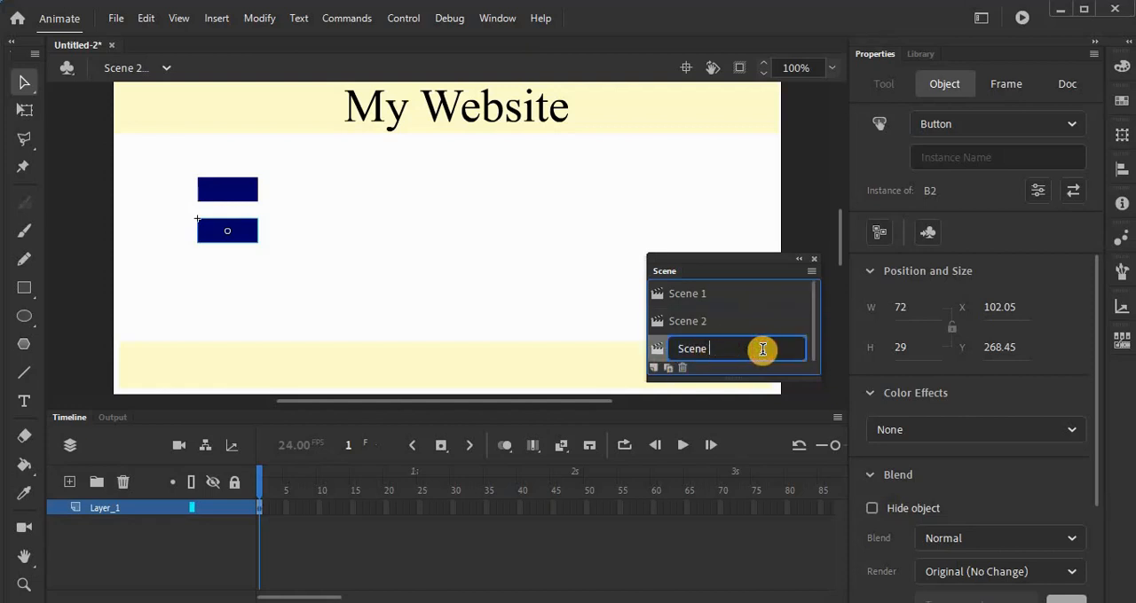
key(Return)
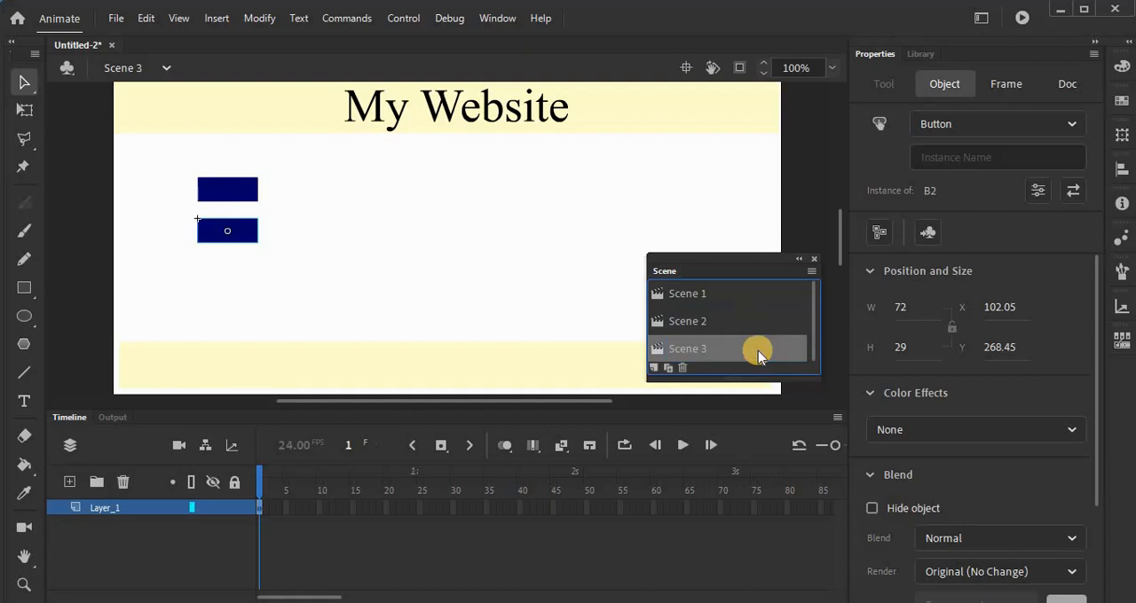
click(813, 259)
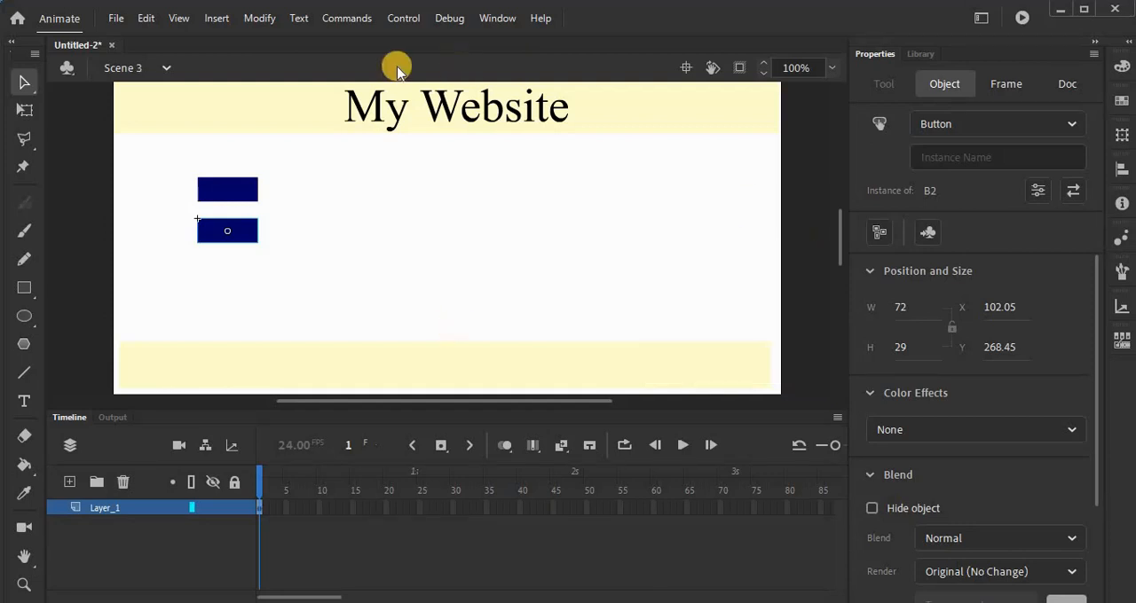
Step: Switch to Scene 2 and replace its title text with "Contact Details"
click(167, 69)
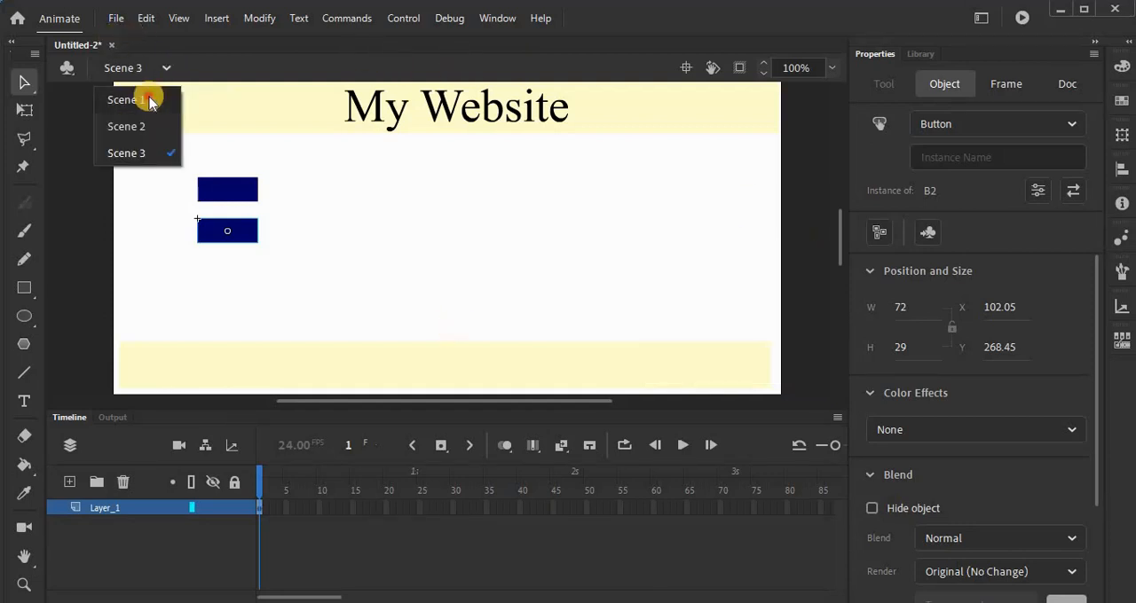
click(143, 99)
click(166, 70)
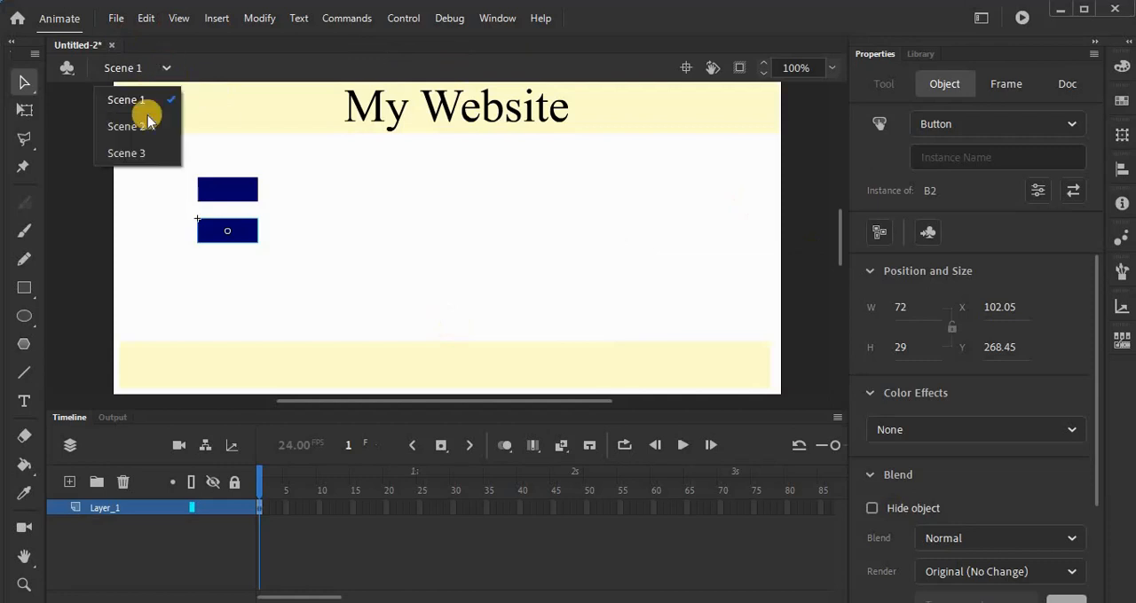
click(142, 125)
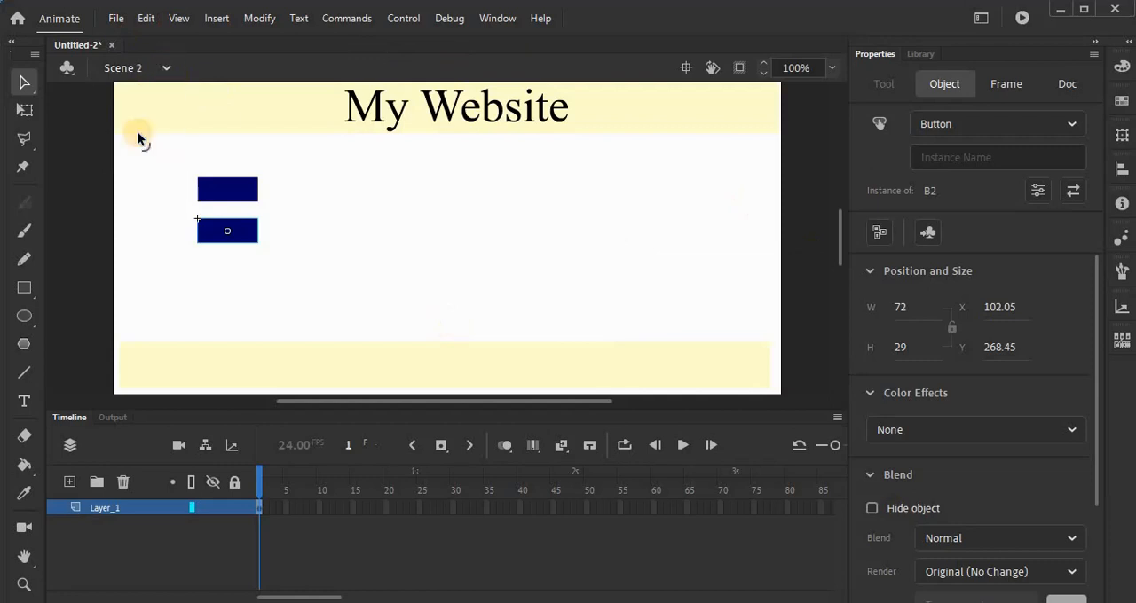
double_click(436, 116)
double_click(438, 116)
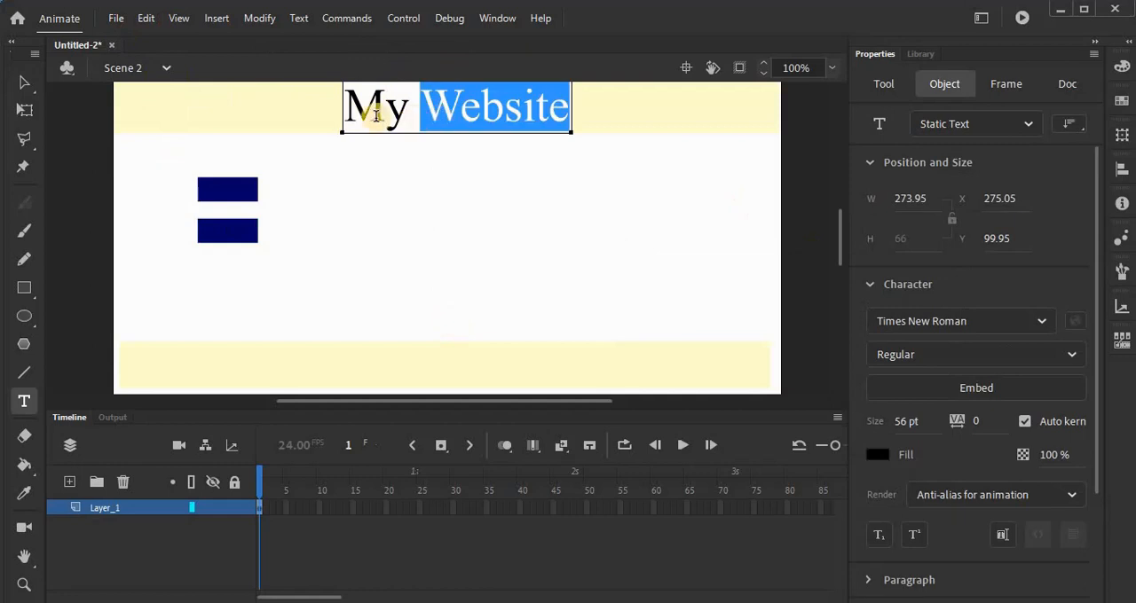
drag(350, 113, 564, 94)
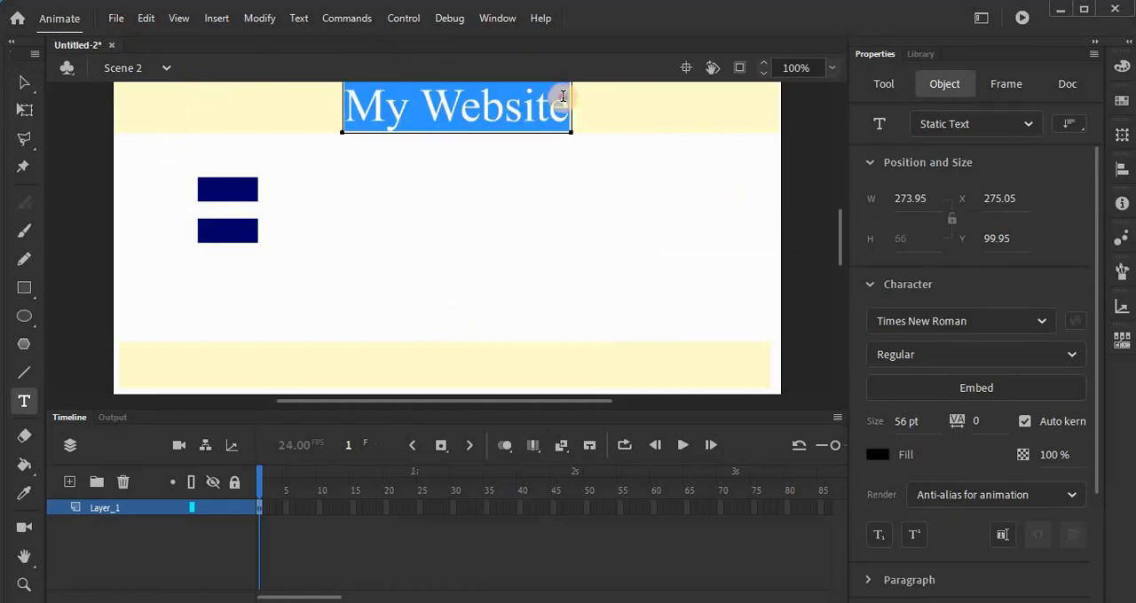
text(Contact)
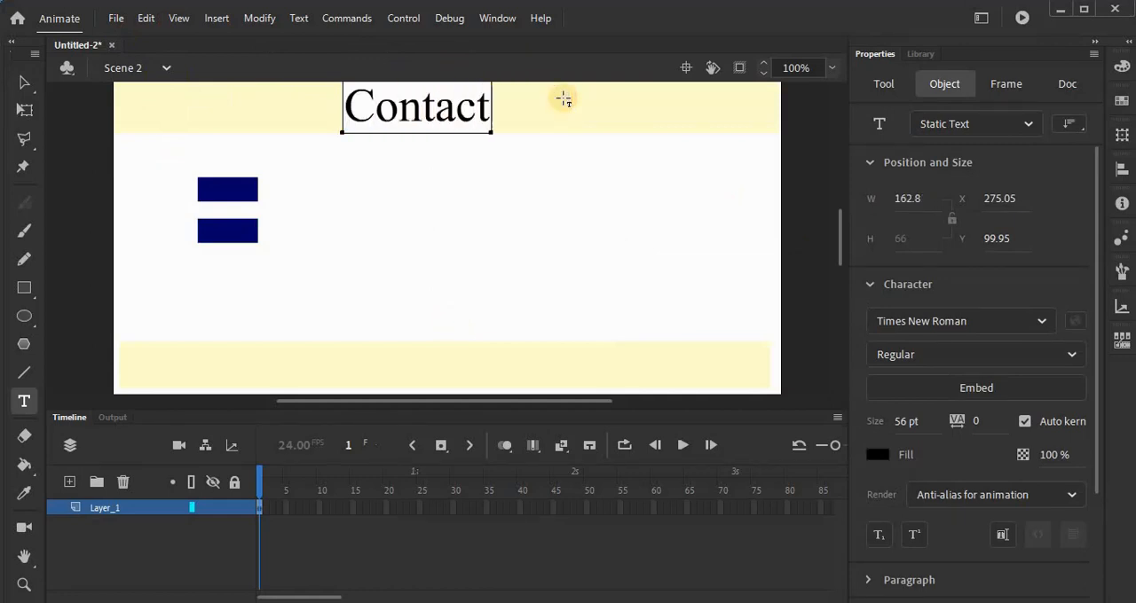
text( Details)
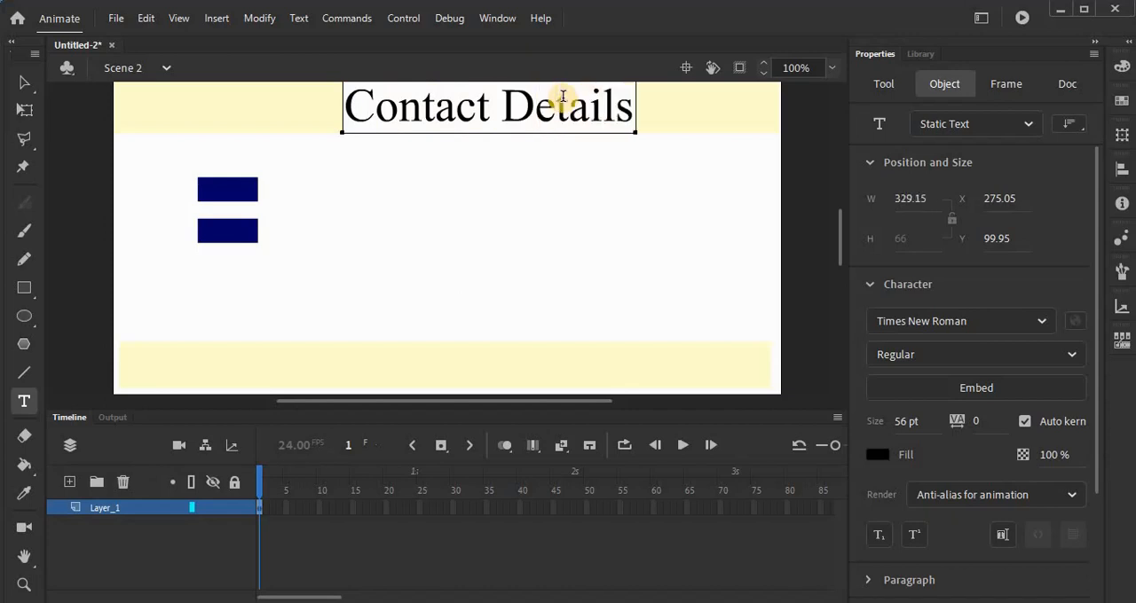
Step: Switch to Scene 3 and replace its title text with "Profile"
click(166, 67)
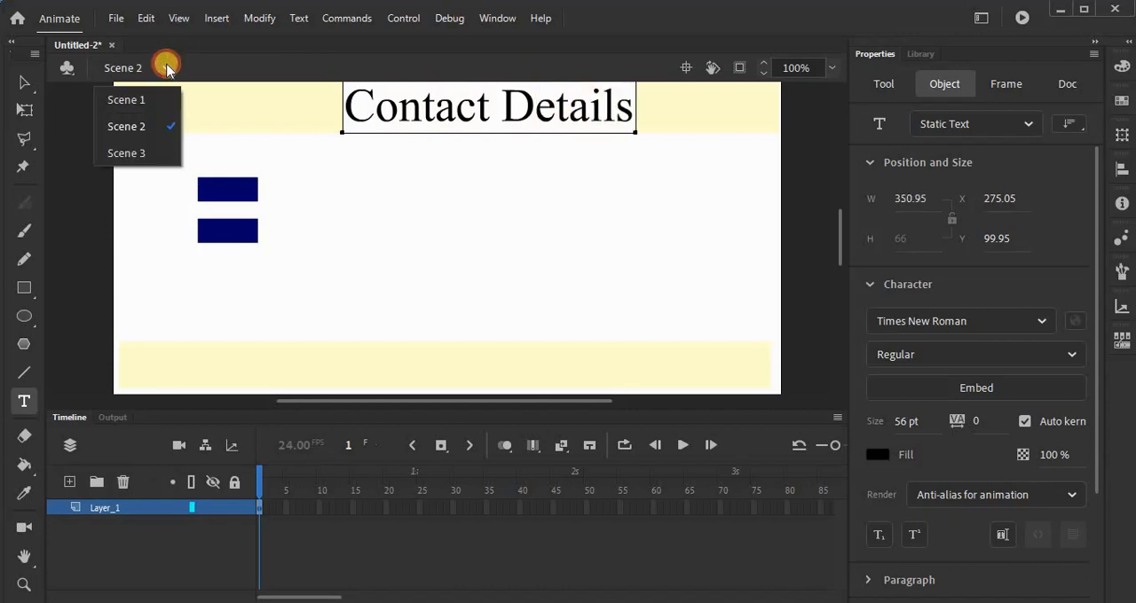
click(157, 153)
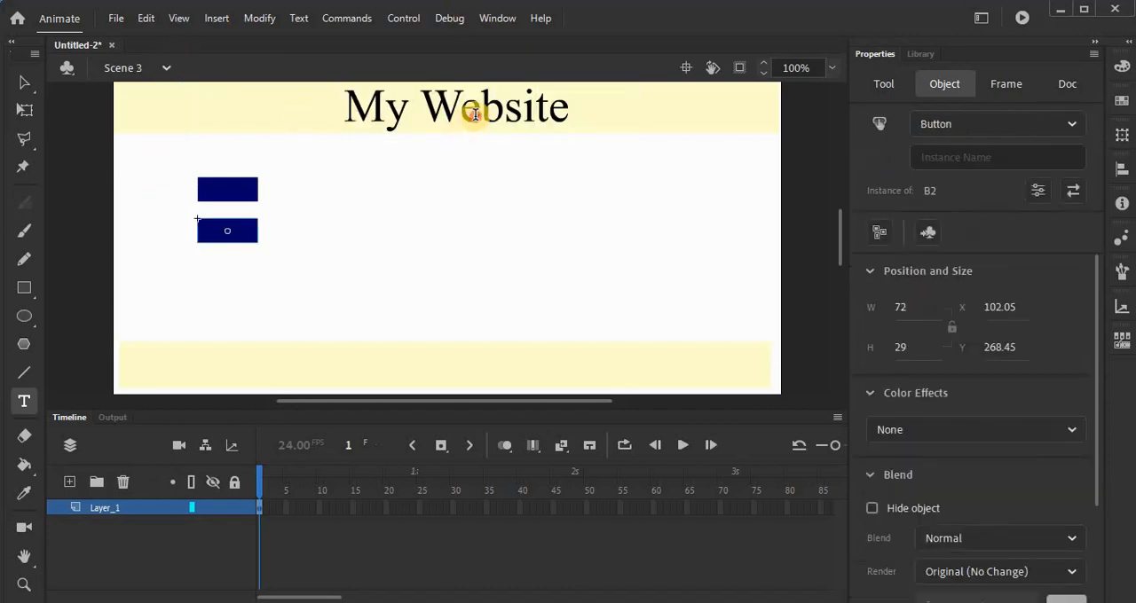
click(471, 112)
double_click(471, 112)
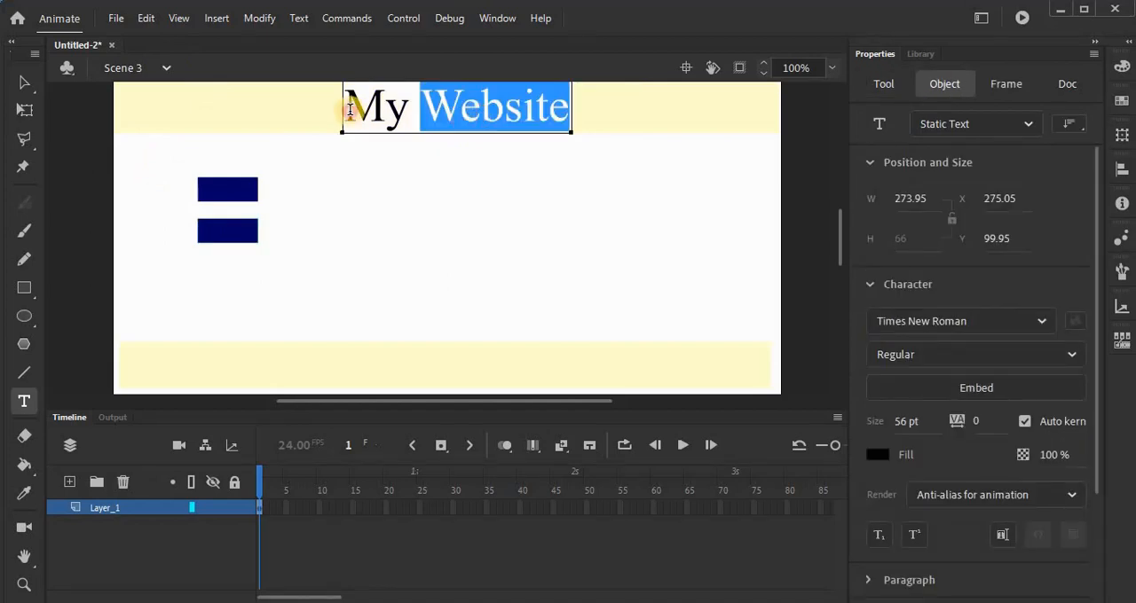
drag(350, 110, 570, 108)
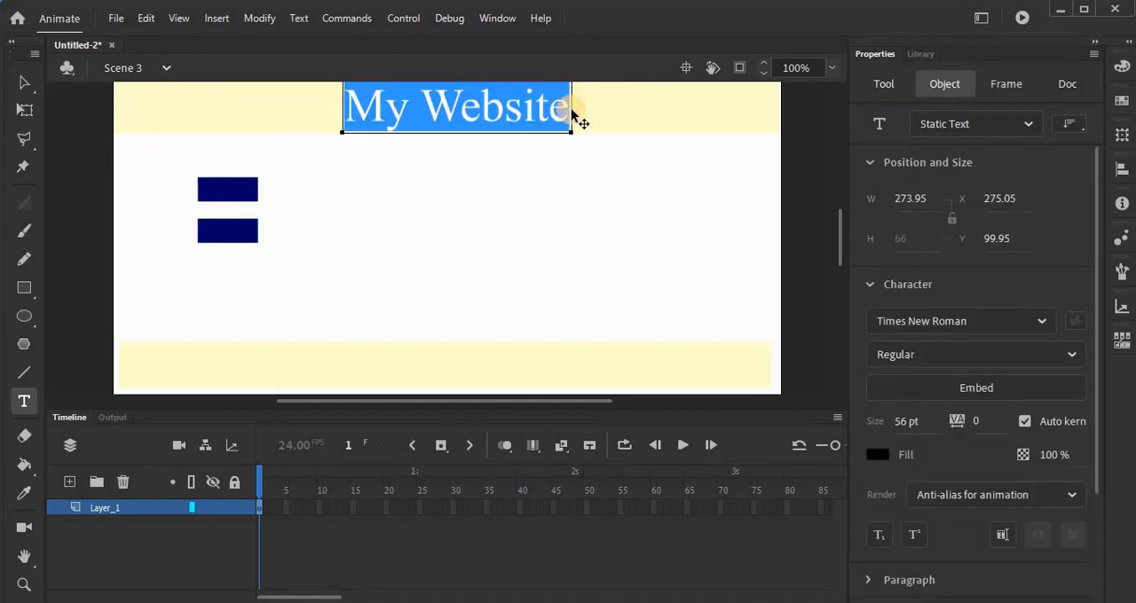
text(Prog)
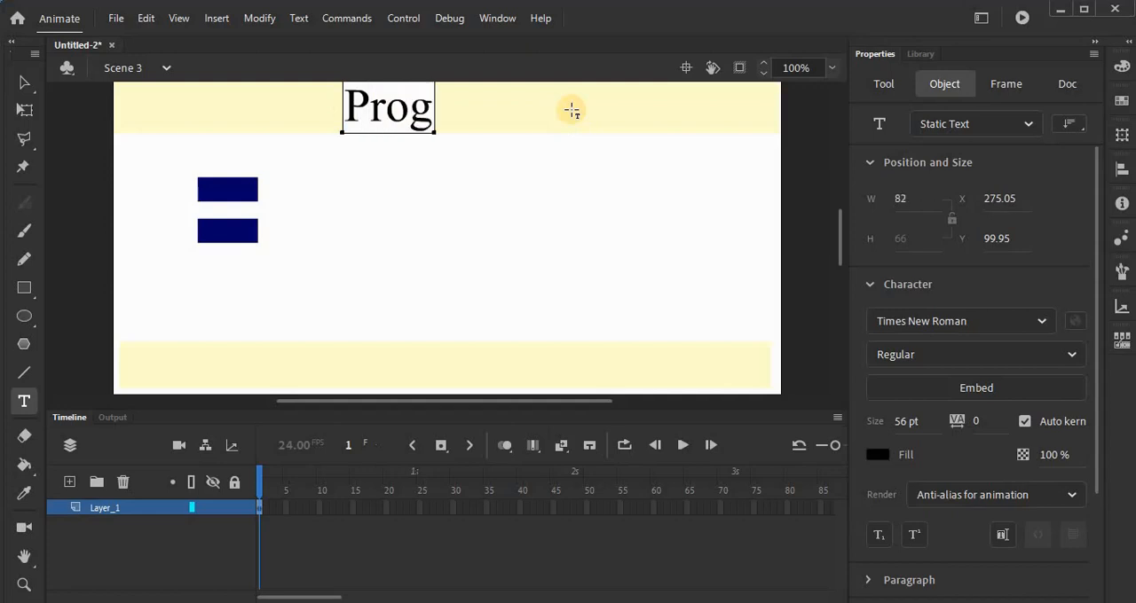
key(BackSpace)
text(fie)
key(BackSpace)
key(BackSpace)
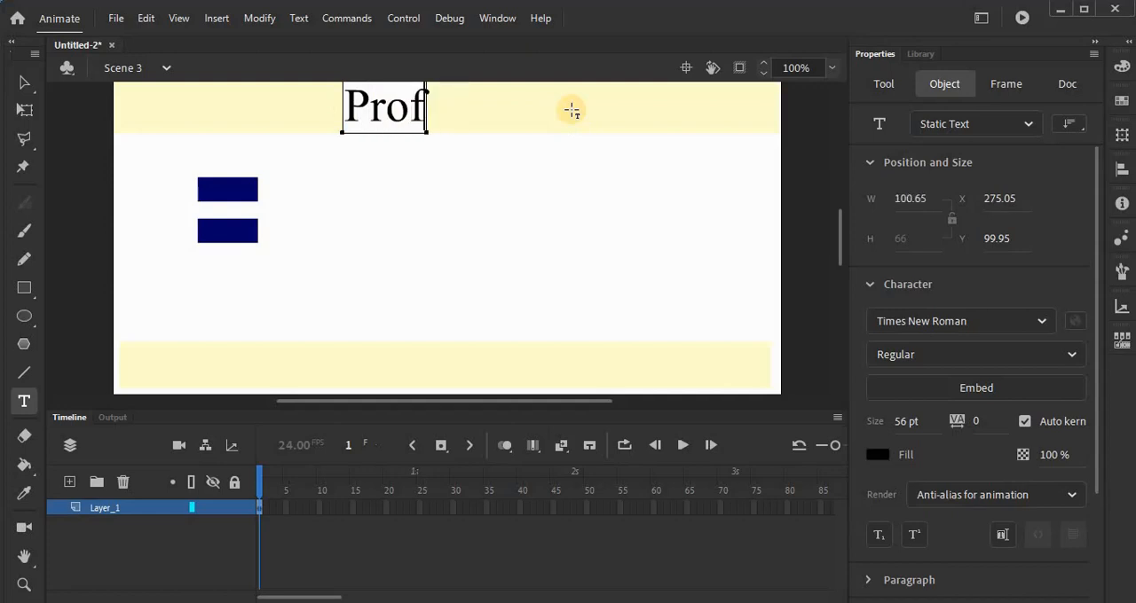
text(ile)
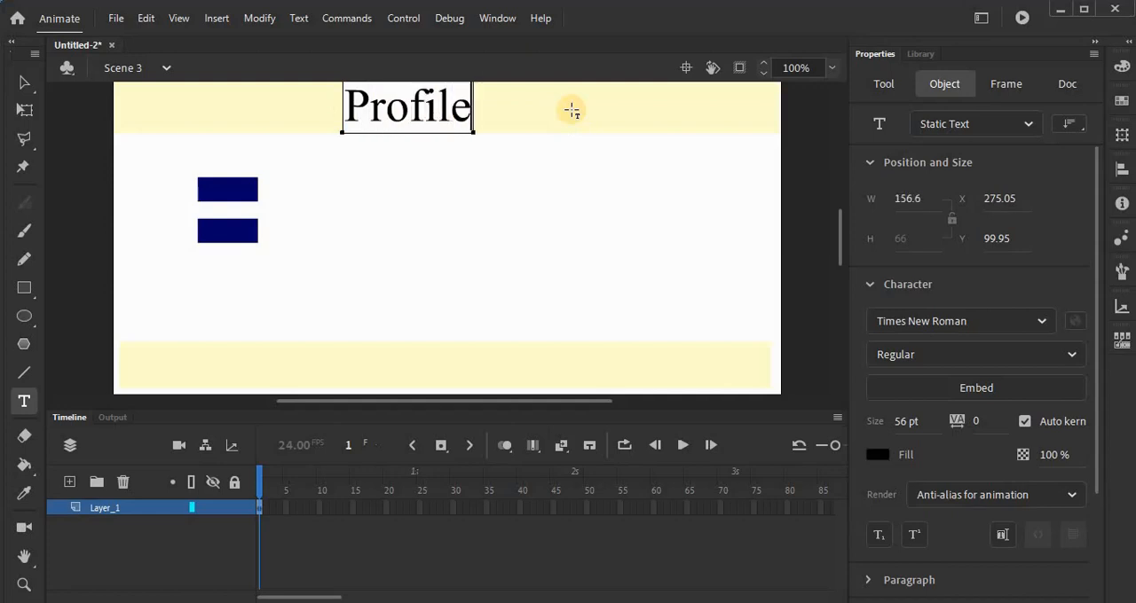
Step: Return to Scene 1, open the upper button B1 for editing and insert keyframes in its Over, Down and Hit states
click(163, 69)
click(145, 102)
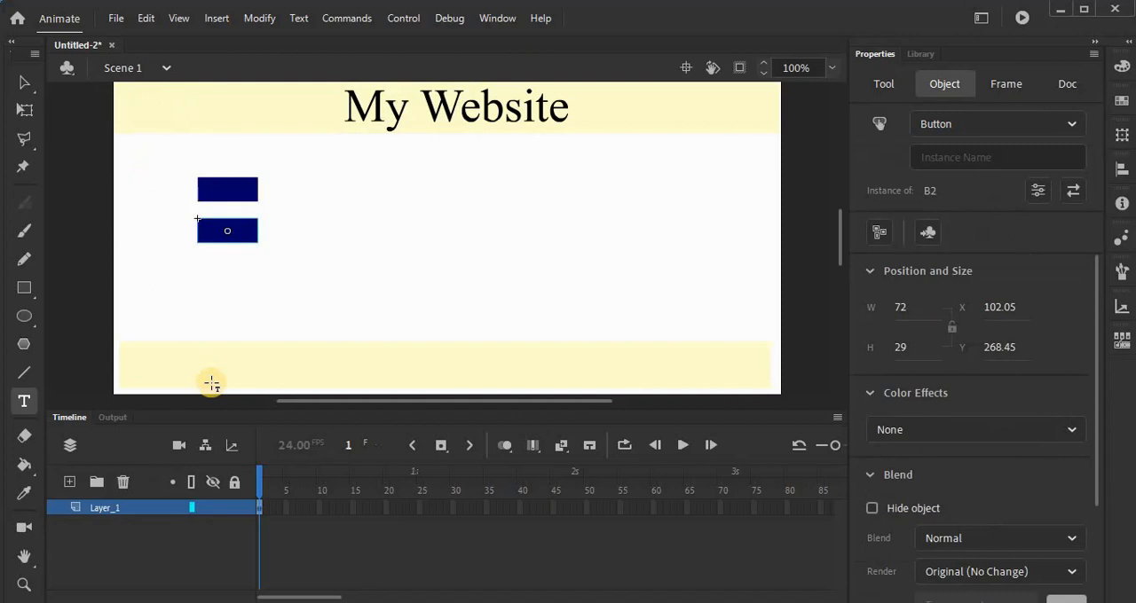
click(19, 82)
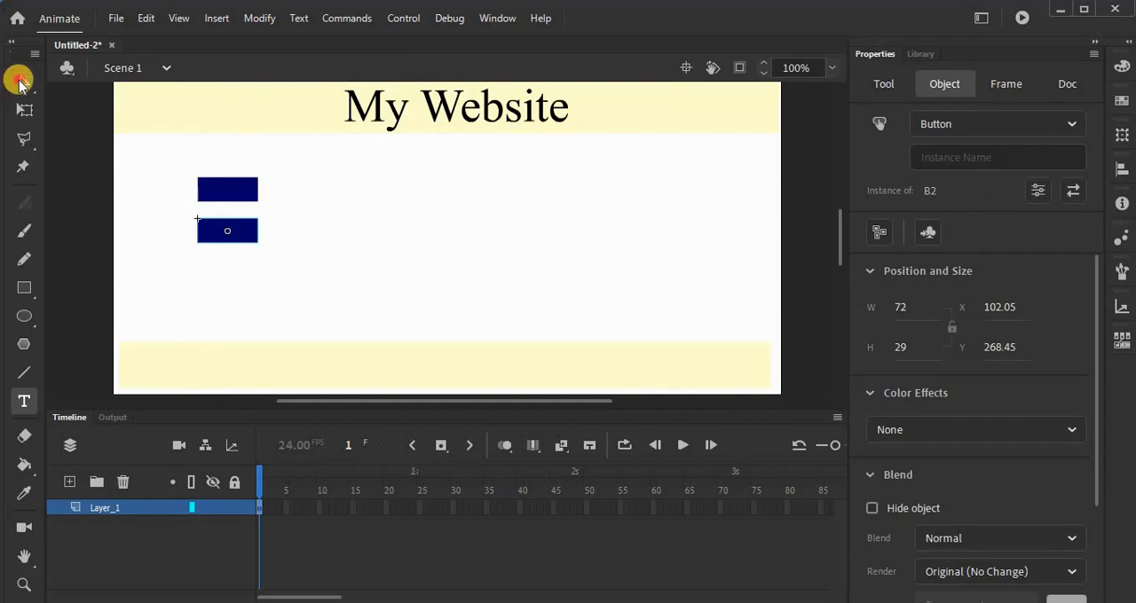
click(240, 191)
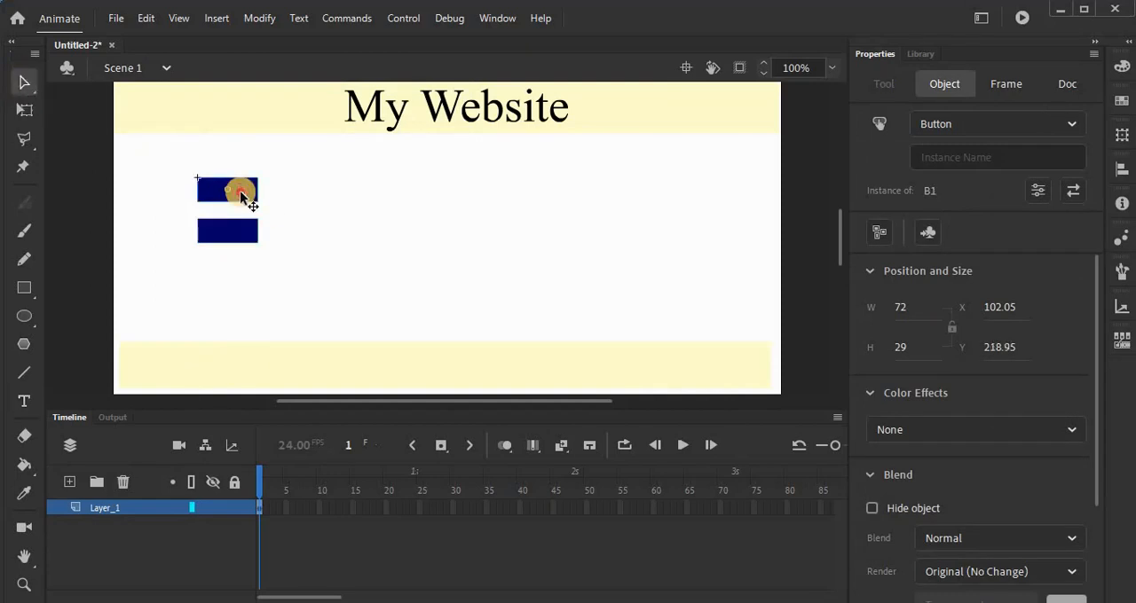
double_click(239, 190)
click(302, 521)
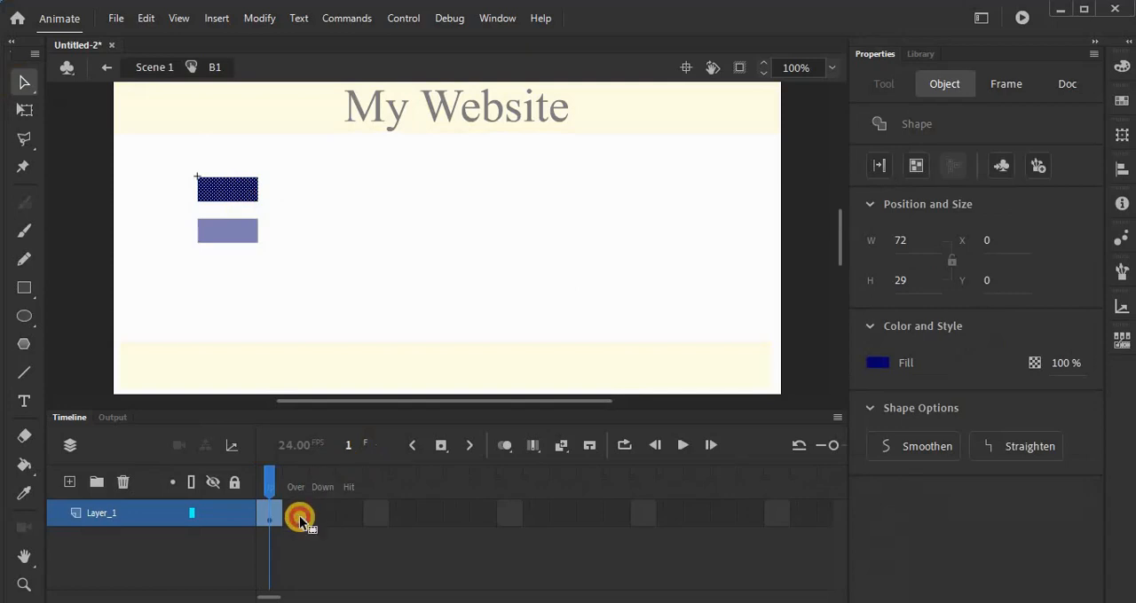
key(F6)
click(323, 520)
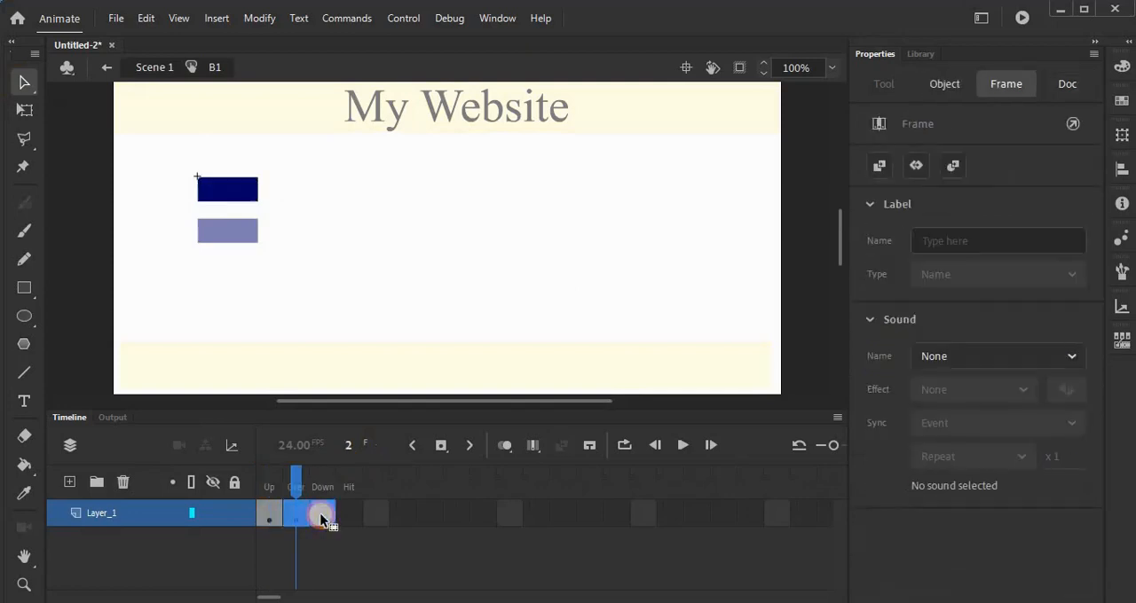
key(F6)
click(348, 520)
key(F6)
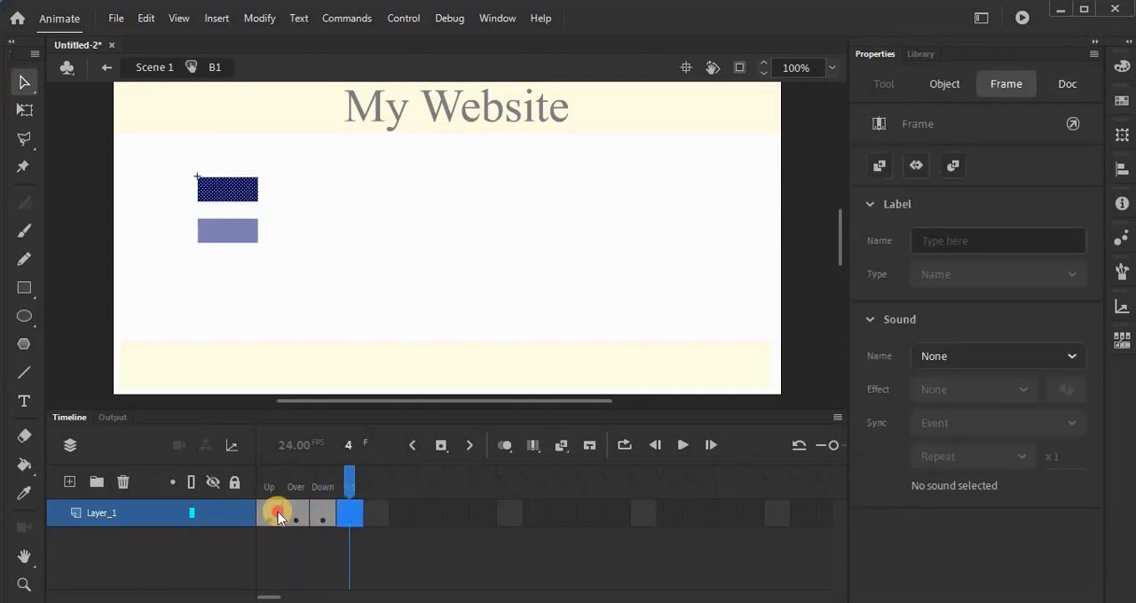
Step: Change the fill of the B1 rectangle in the Up state to green
click(277, 516)
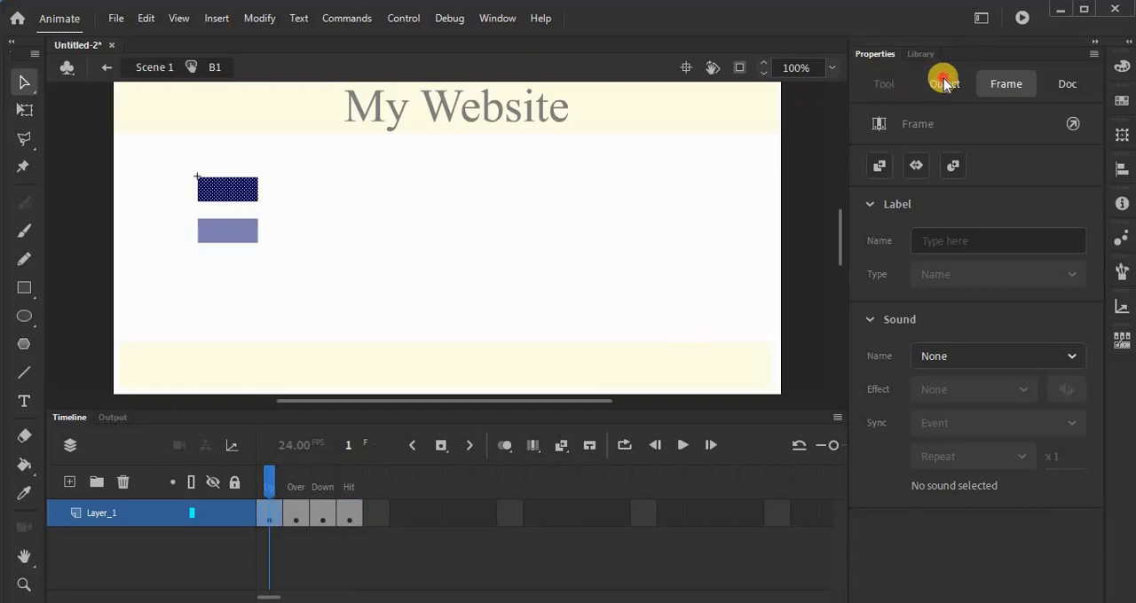
click(943, 83)
click(881, 371)
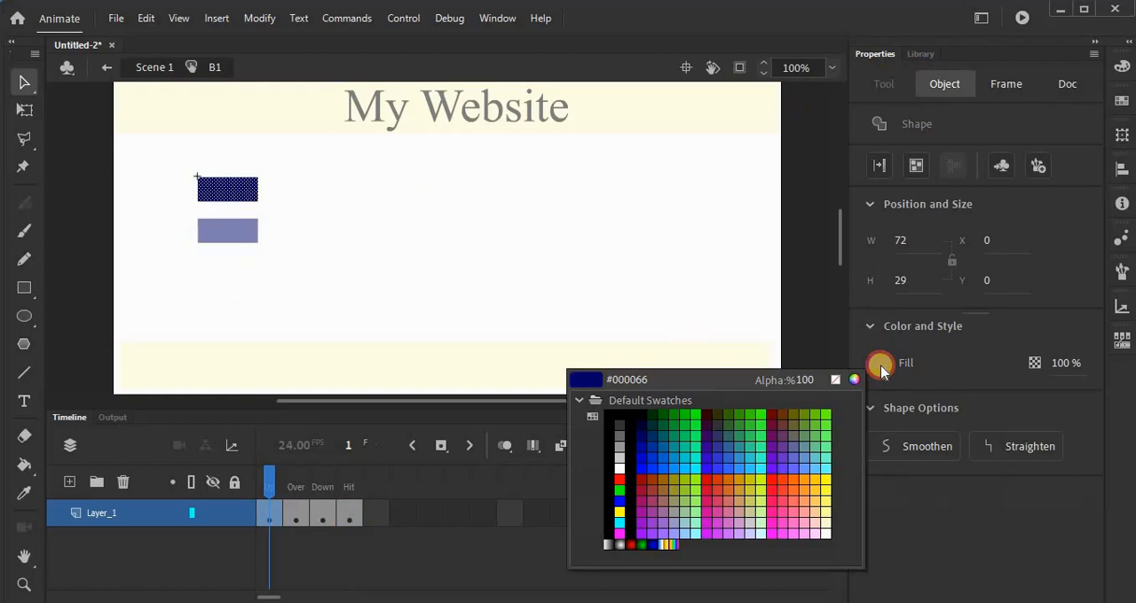
click(817, 411)
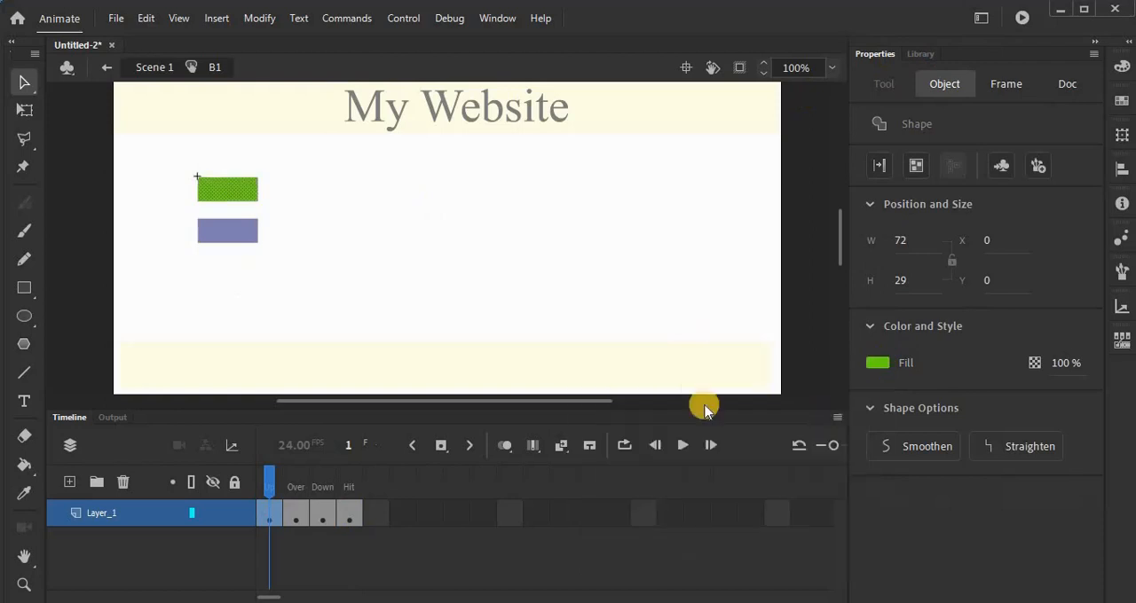
Step: Change the fill of the B1 rectangle in the Over state to orange-red
click(302, 513)
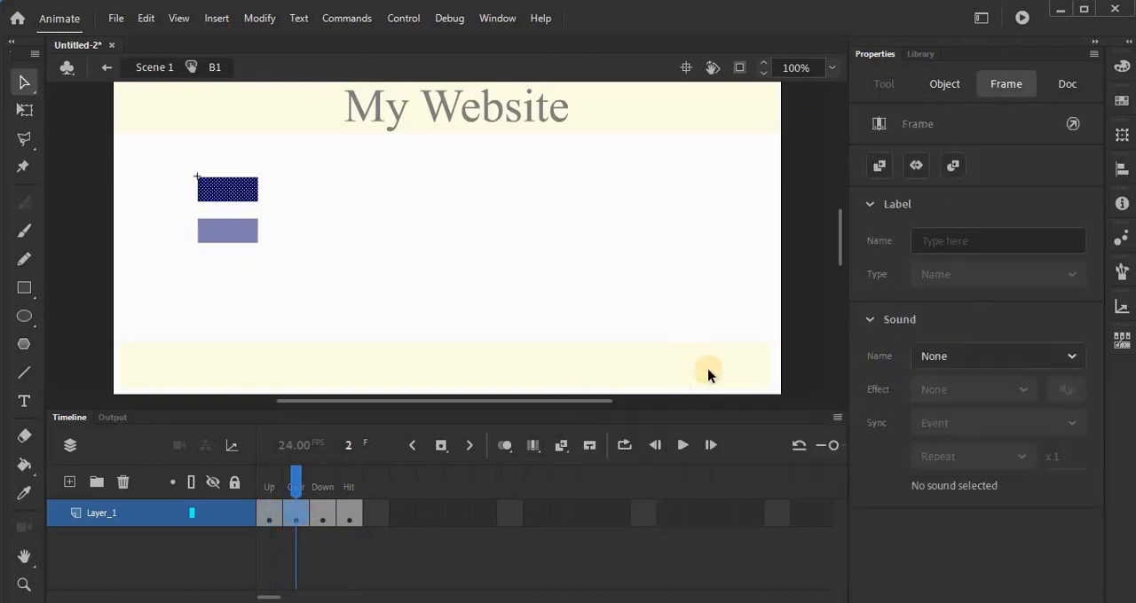
click(945, 82)
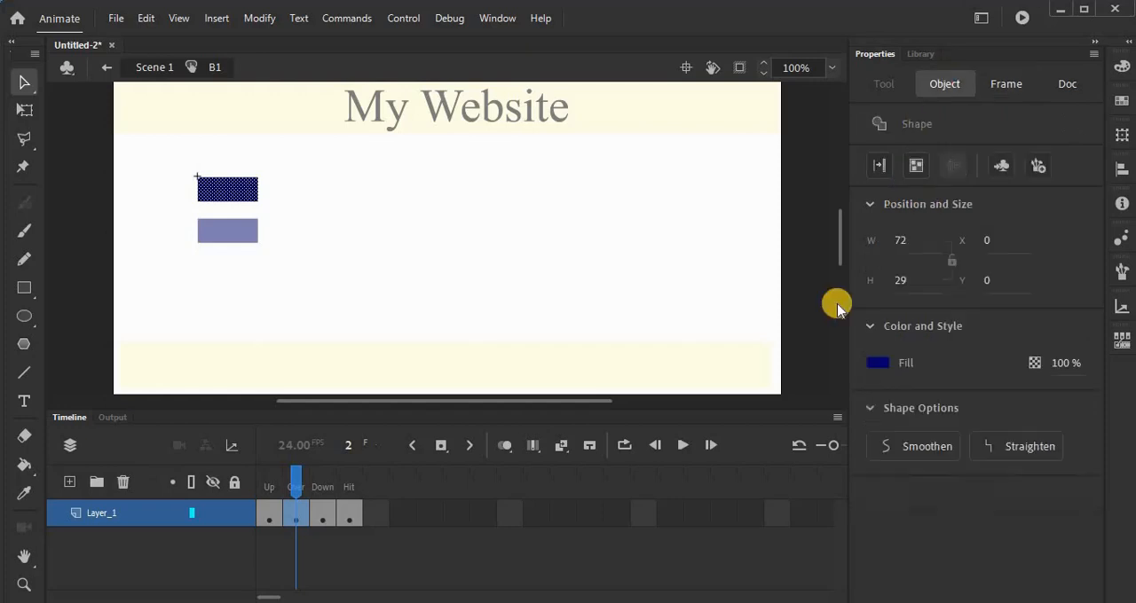
click(887, 365)
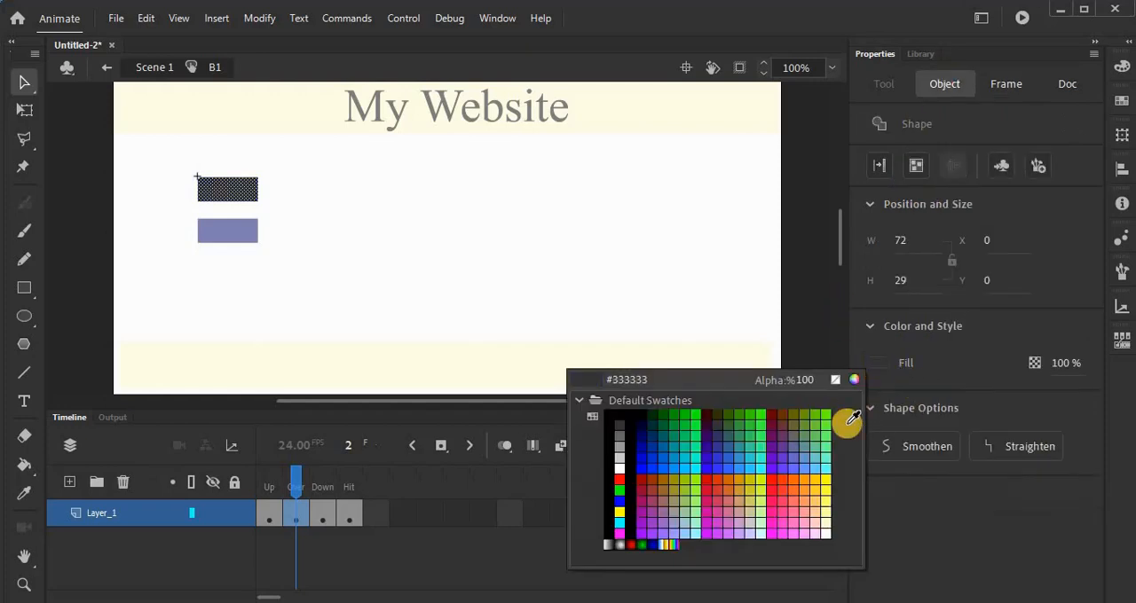
click(784, 492)
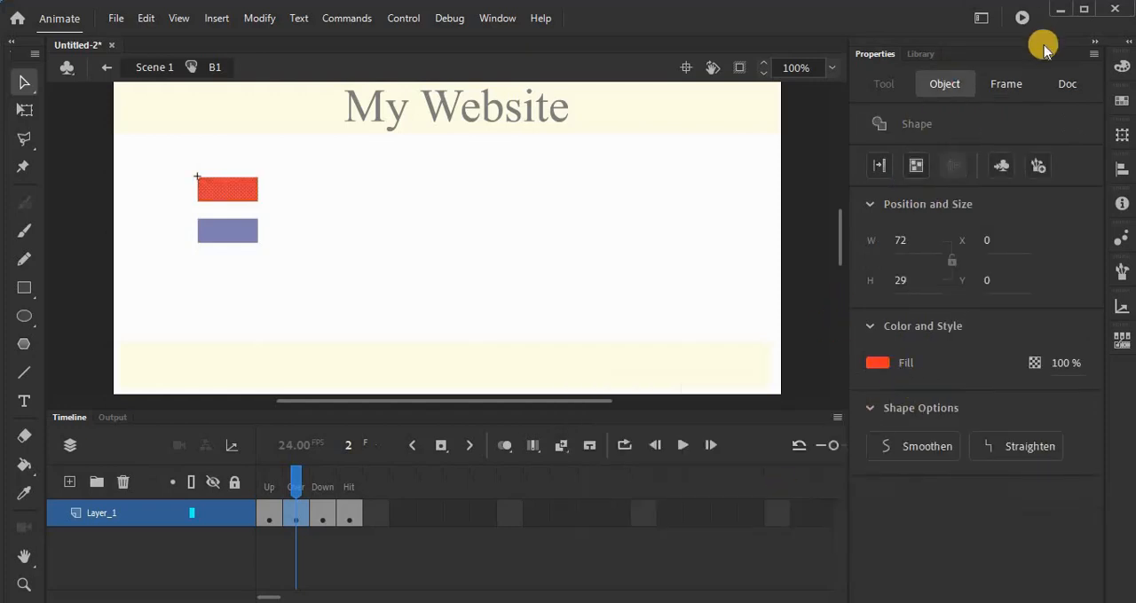
Step: Change the fill of the B1 rectangle in the Down state to magenta
click(323, 513)
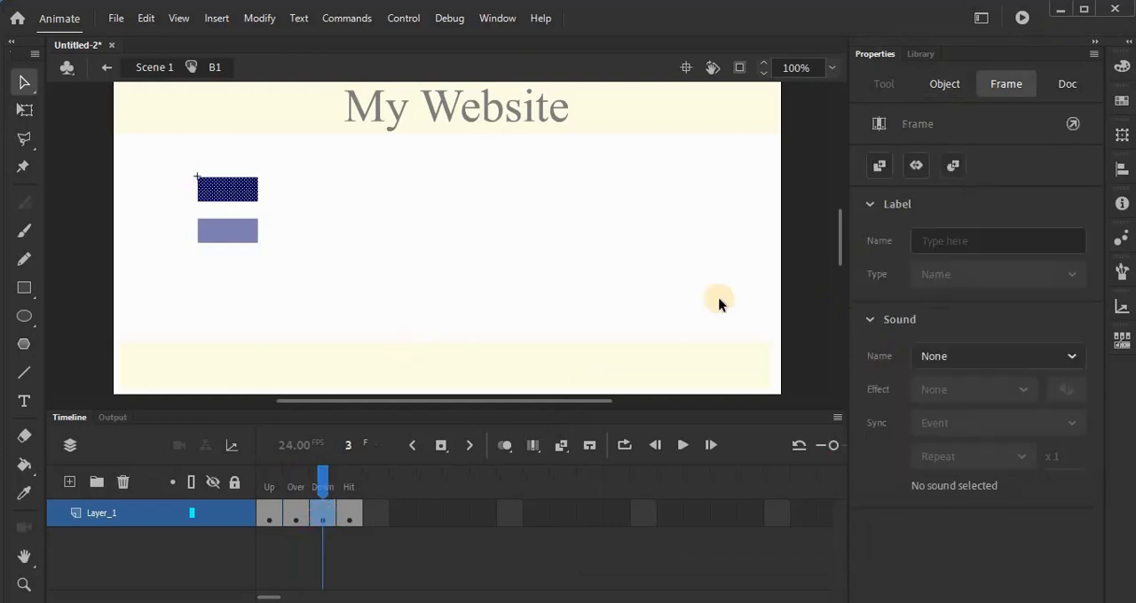
click(940, 94)
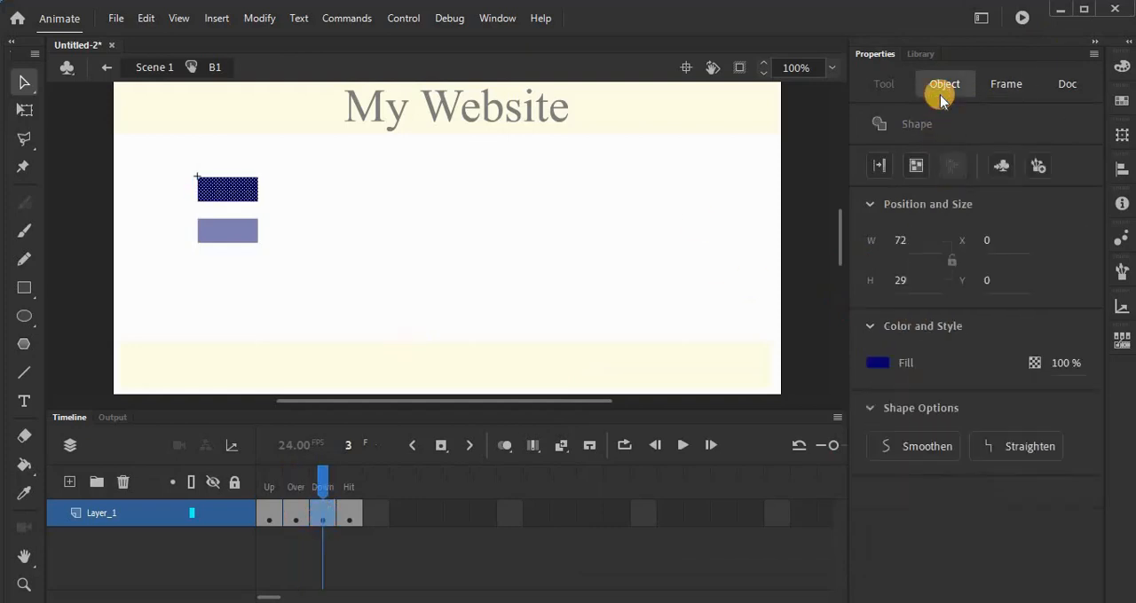
click(876, 367)
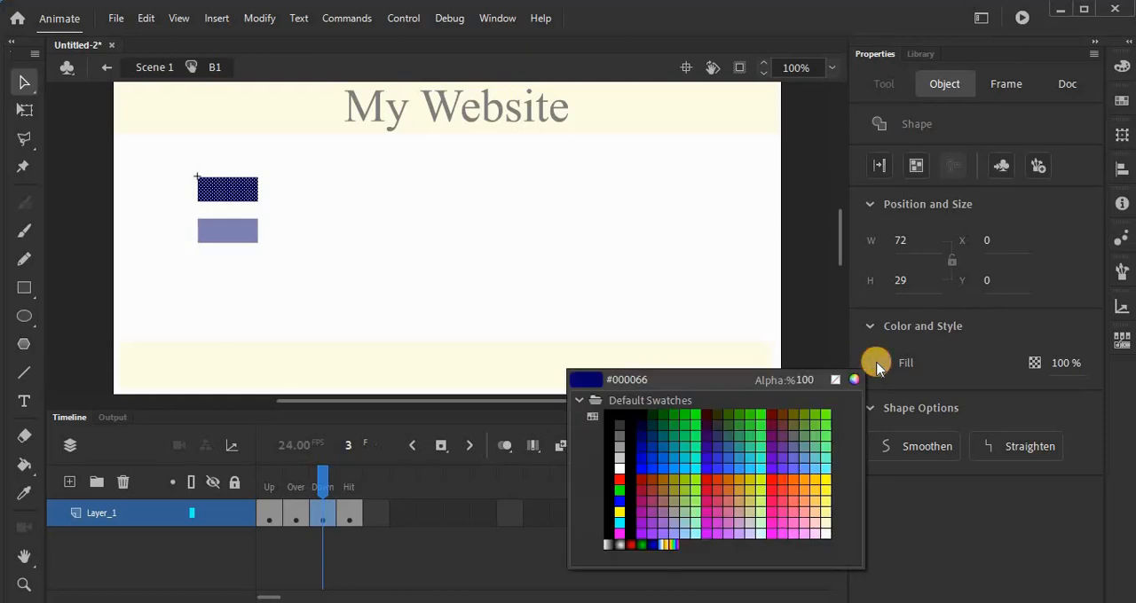
click(769, 534)
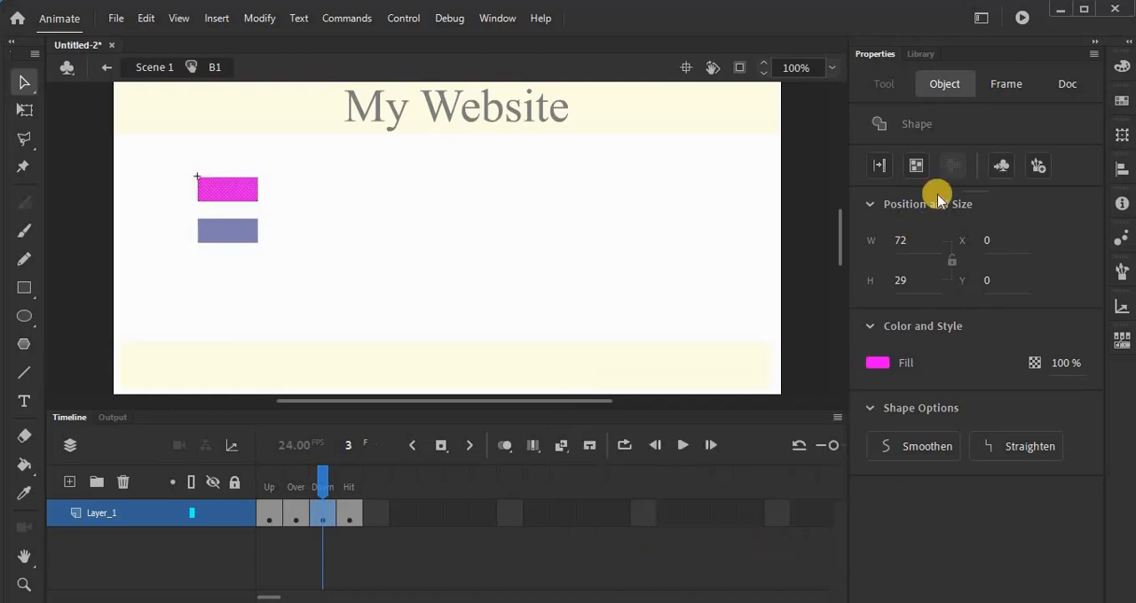
Step: Change the fill of the B1 rectangle in the Hit state to light purple and test the movie
click(355, 519)
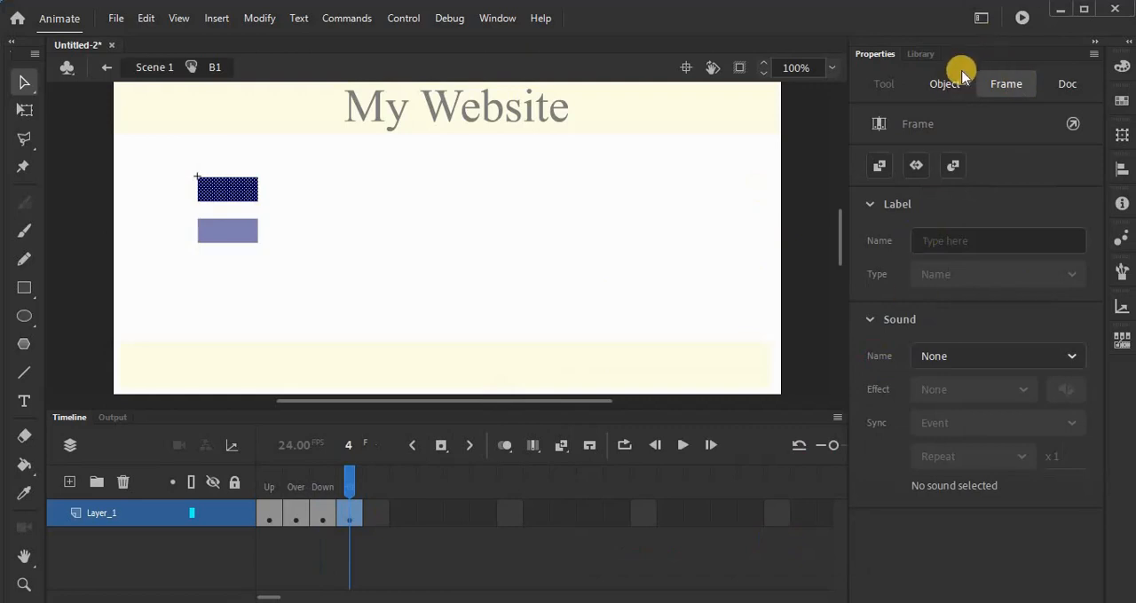
click(944, 83)
click(878, 355)
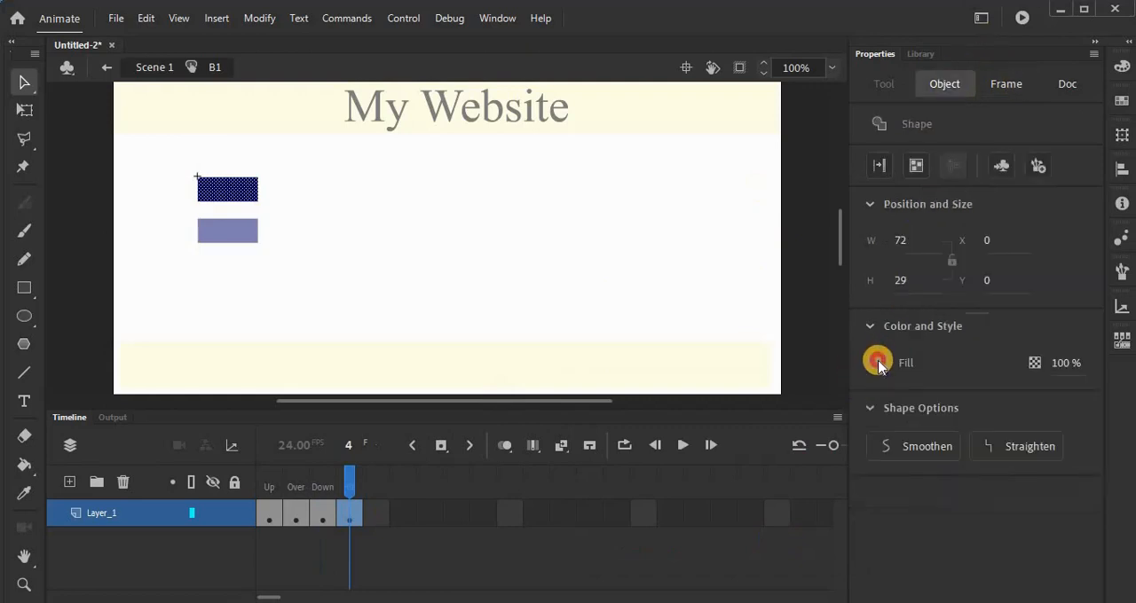
click(667, 527)
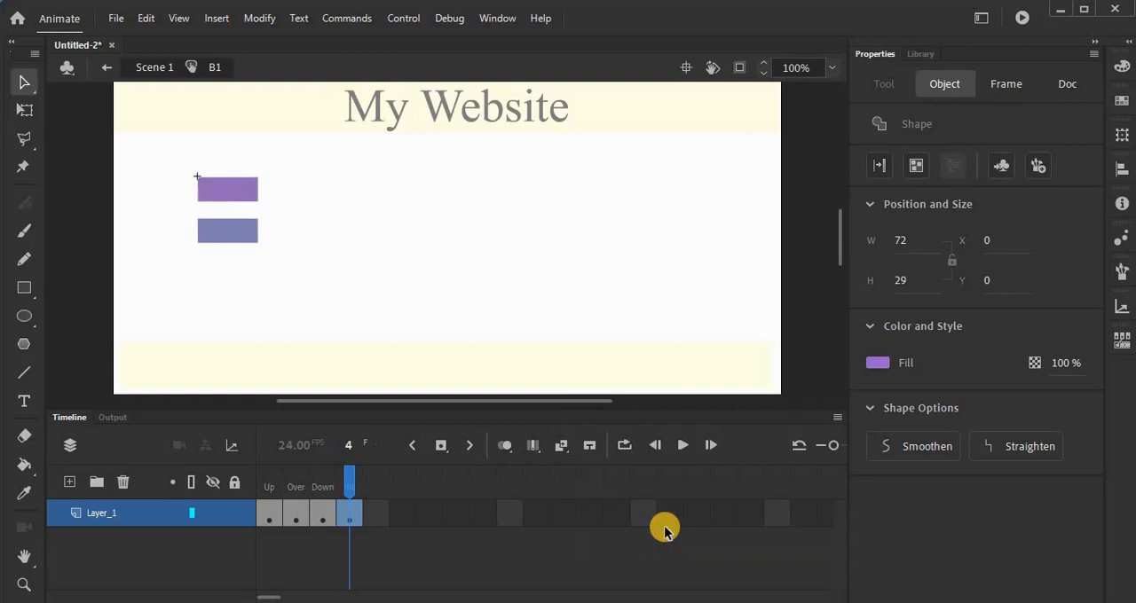
key(ctrl+Return)
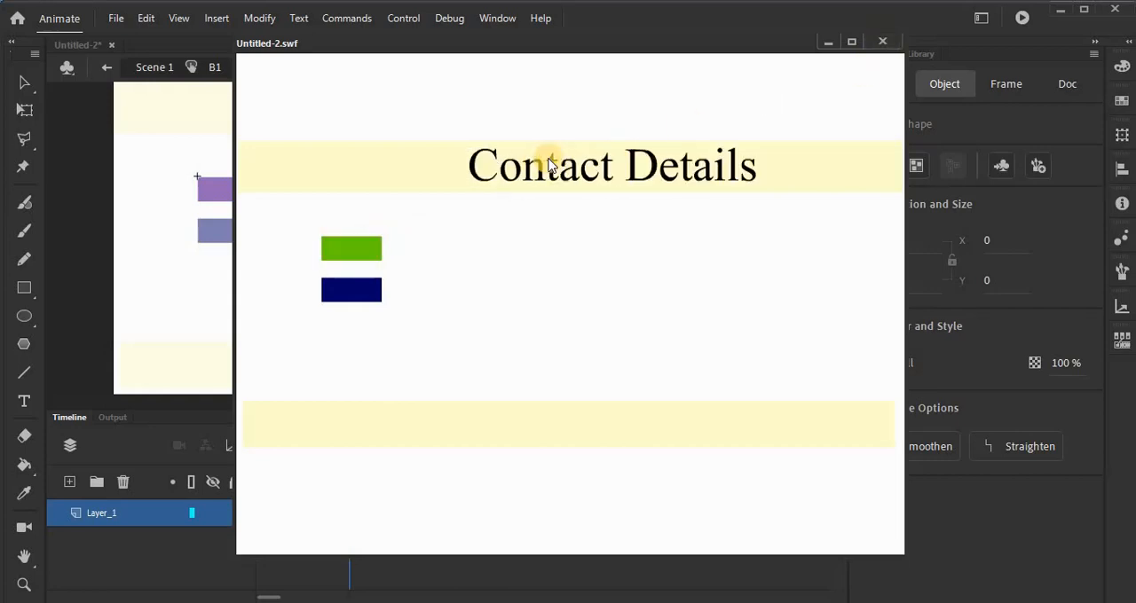
Step: Leave B1 symbol editing, add a stop(); script to frame 1 of Scene 1 and test the movie
click(884, 42)
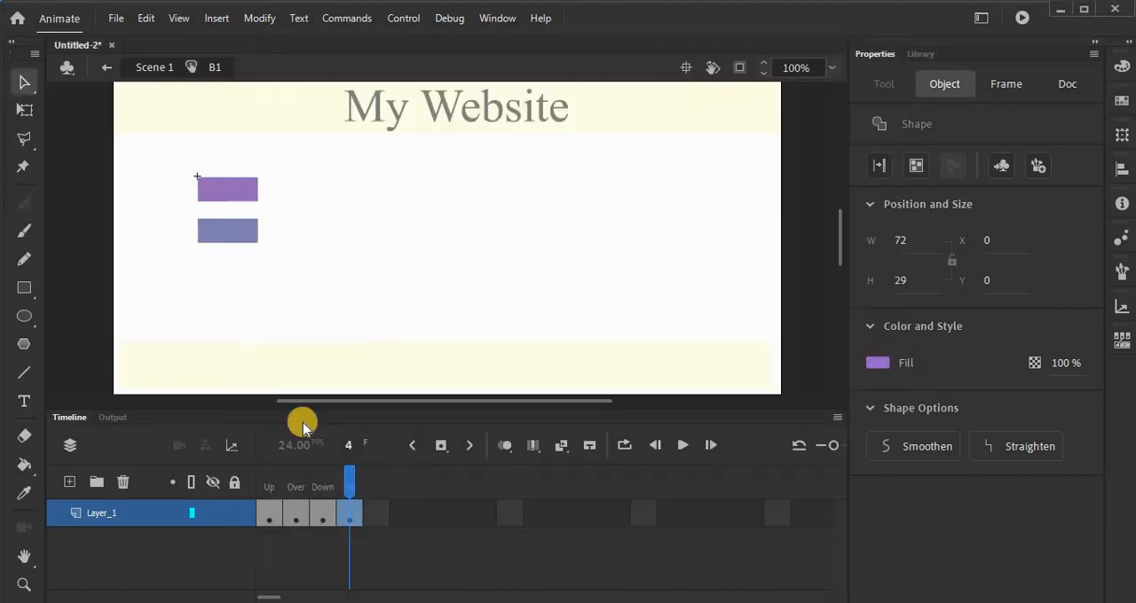
click(106, 67)
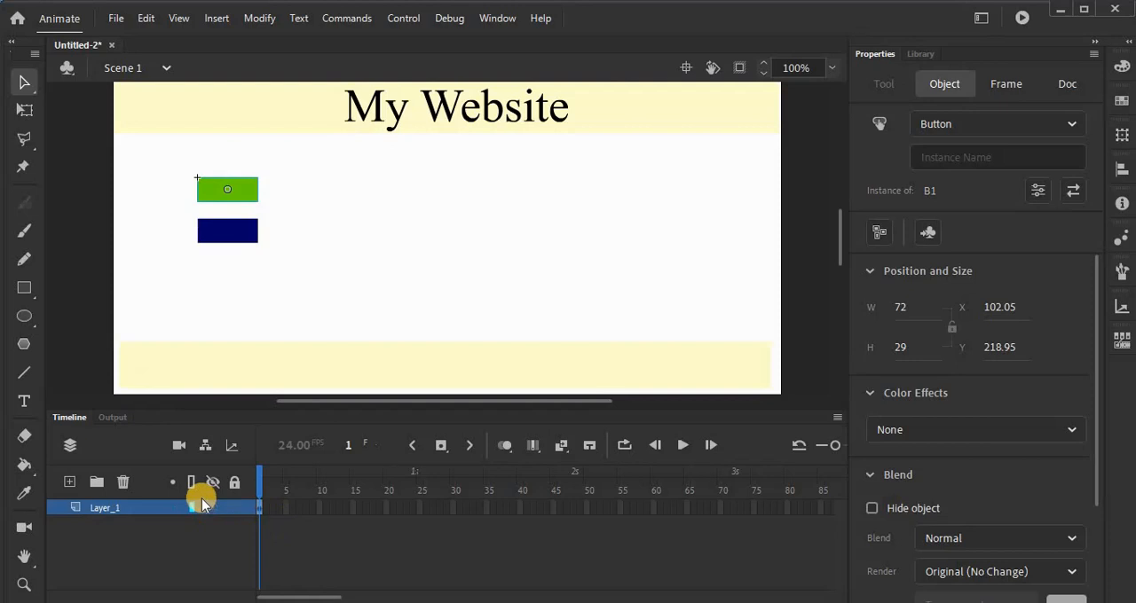
right_click(142, 511)
click(357, 502)
right_click(358, 502)
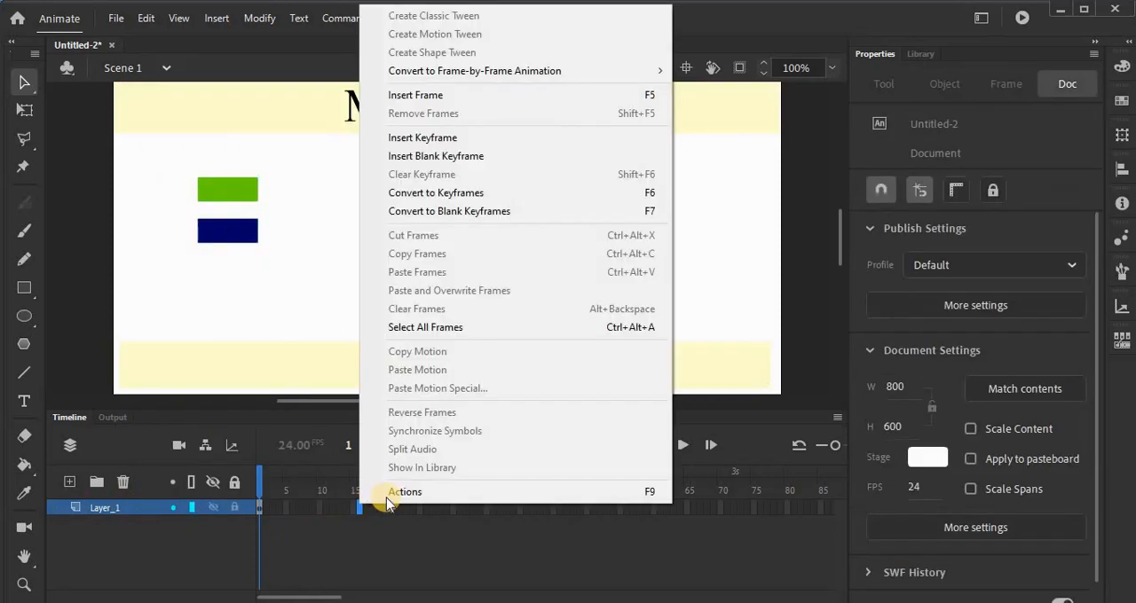
click(390, 494)
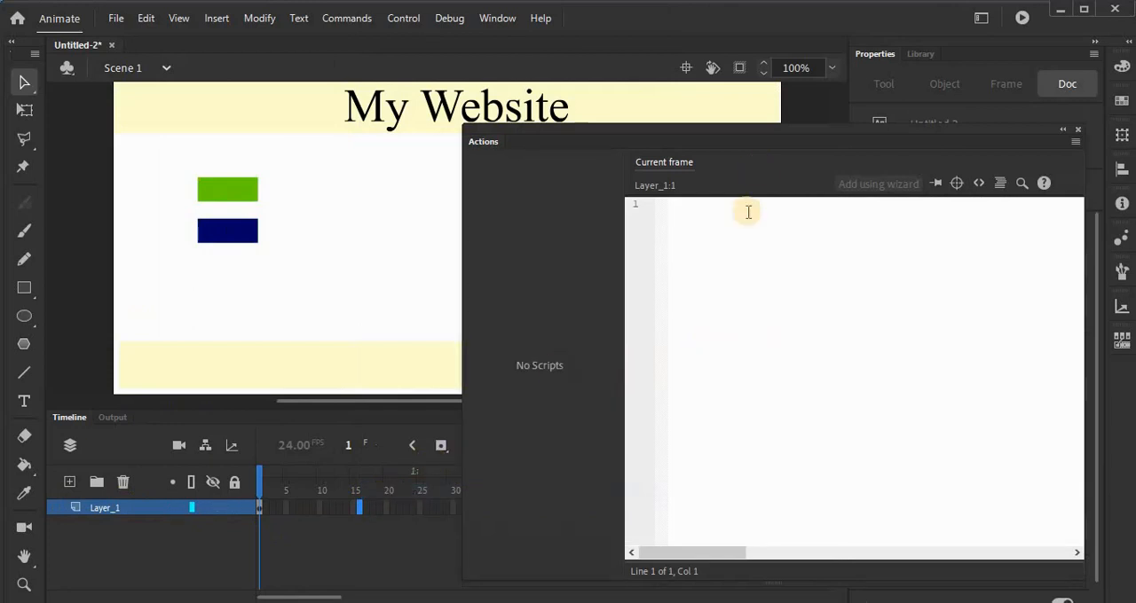
text(stp)
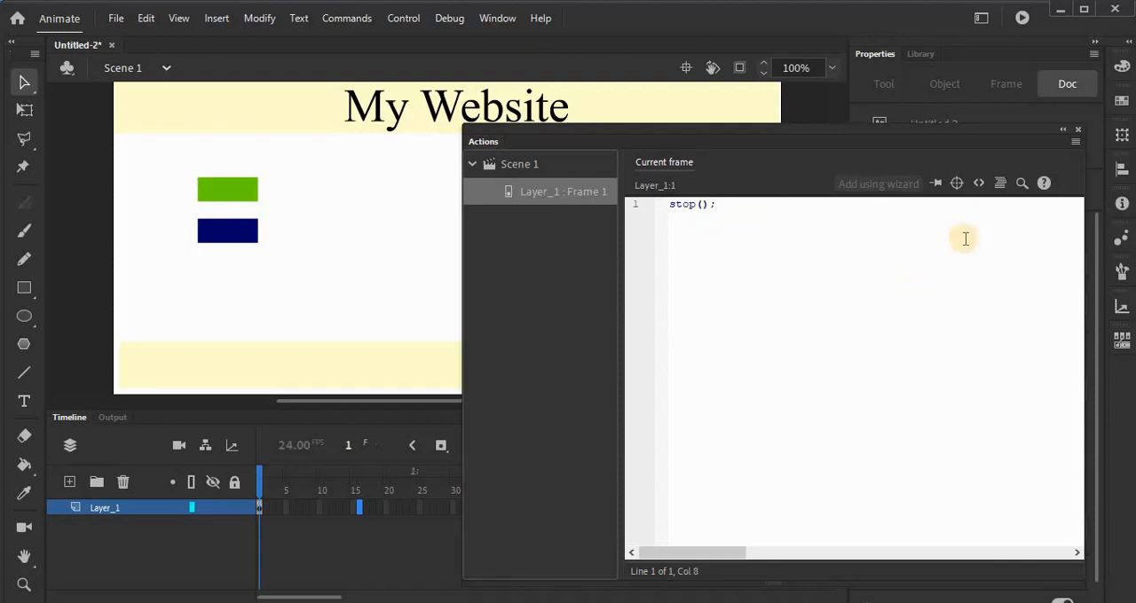
click(1077, 130)
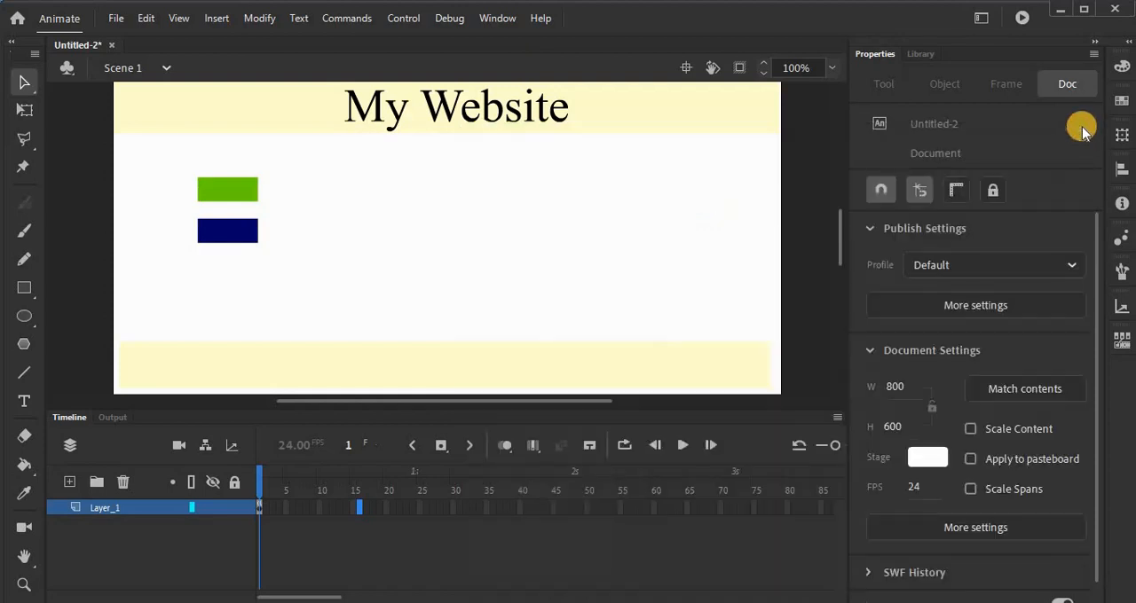
key(ctrl+Return)
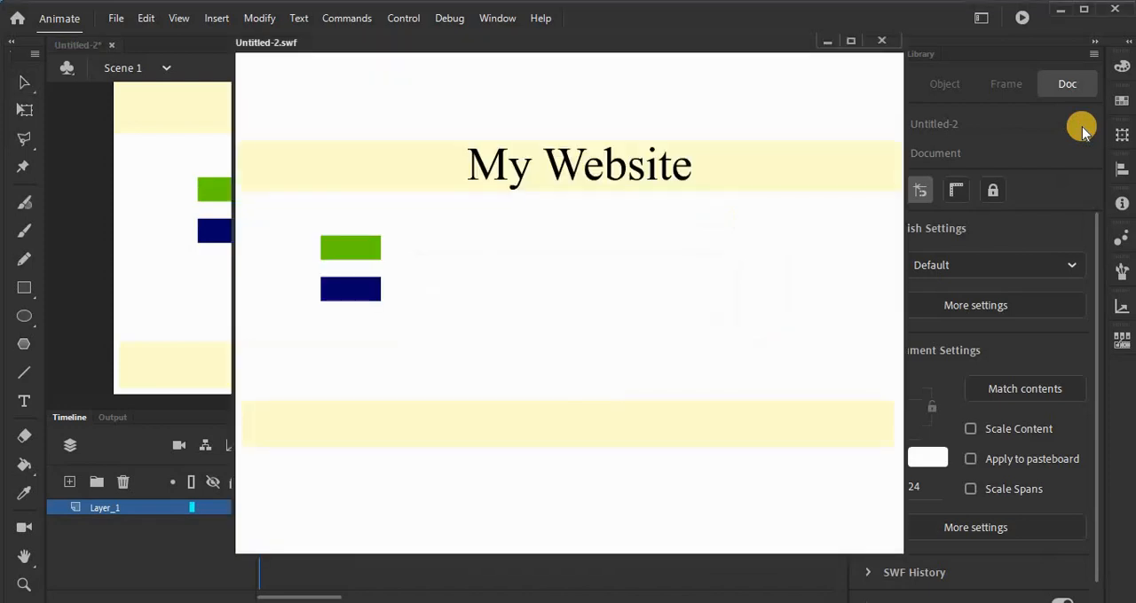
click(881, 41)
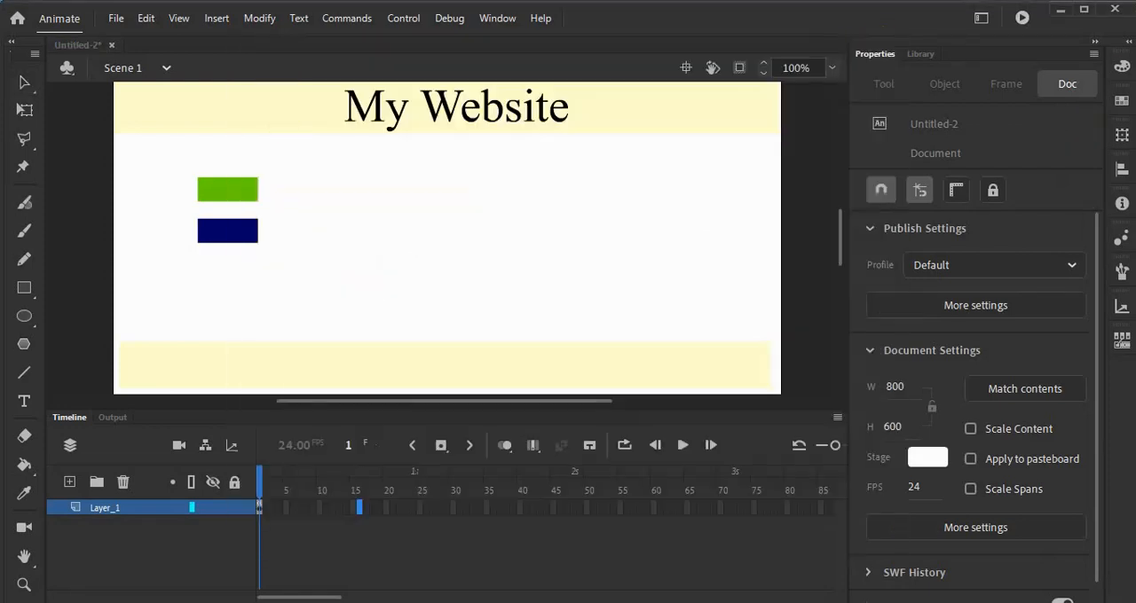
Step: Add a stop(); script to frame 1 of Layer_1 in Scene 2
click(161, 68)
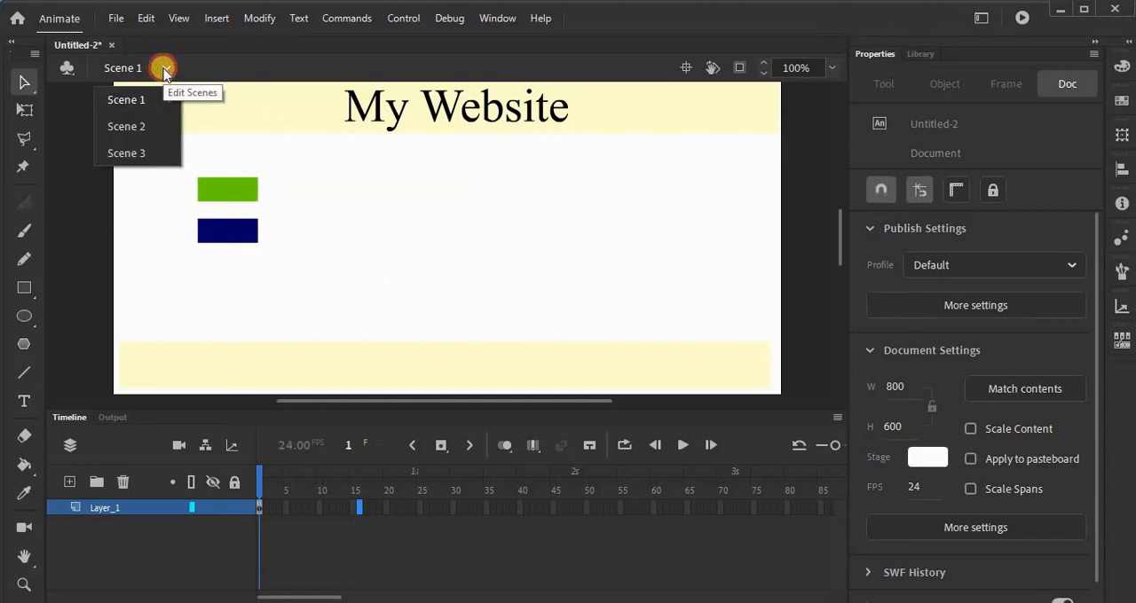
click(142, 129)
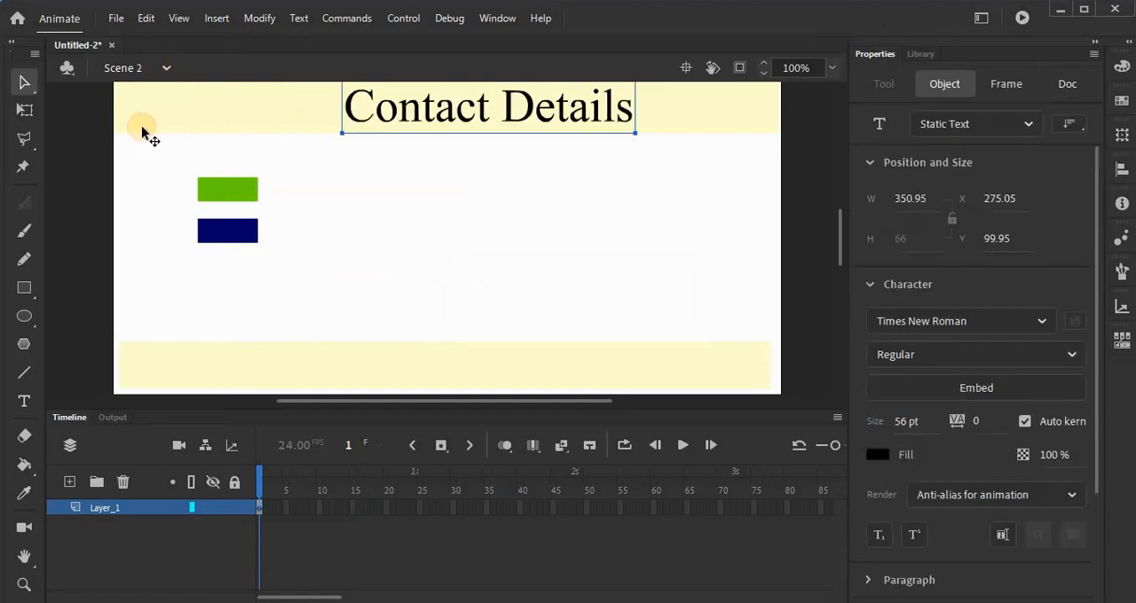
right_click(324, 507)
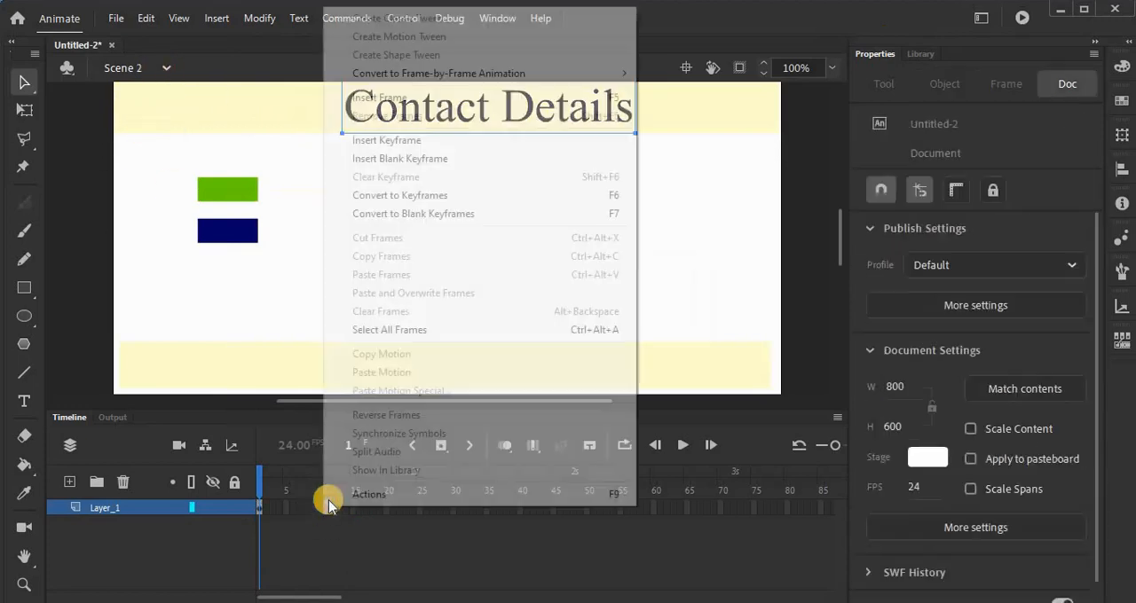
click(355, 494)
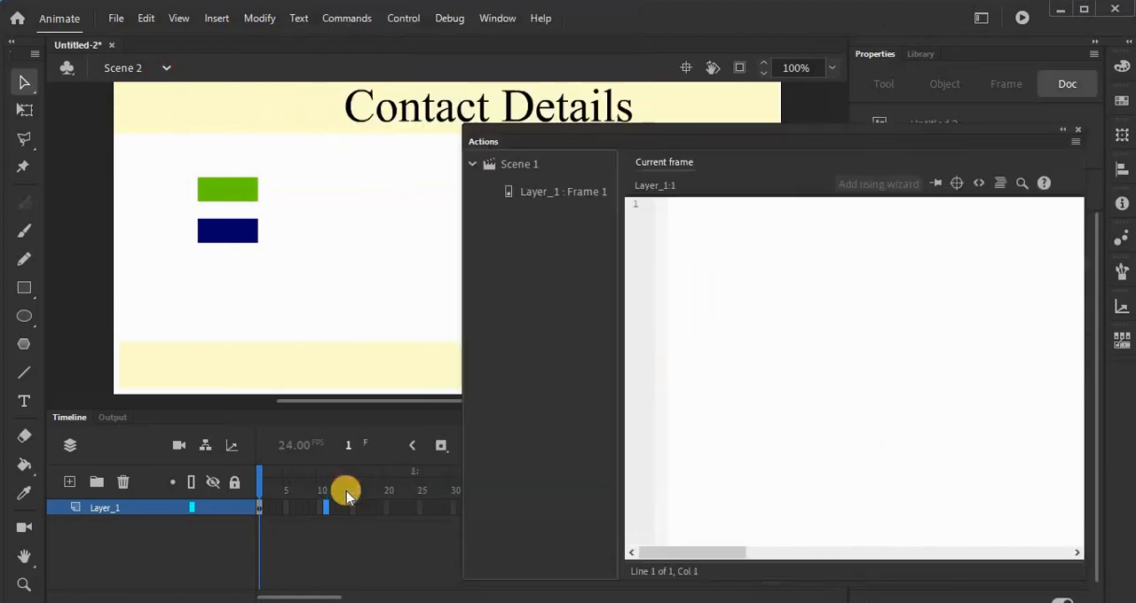
click(724, 229)
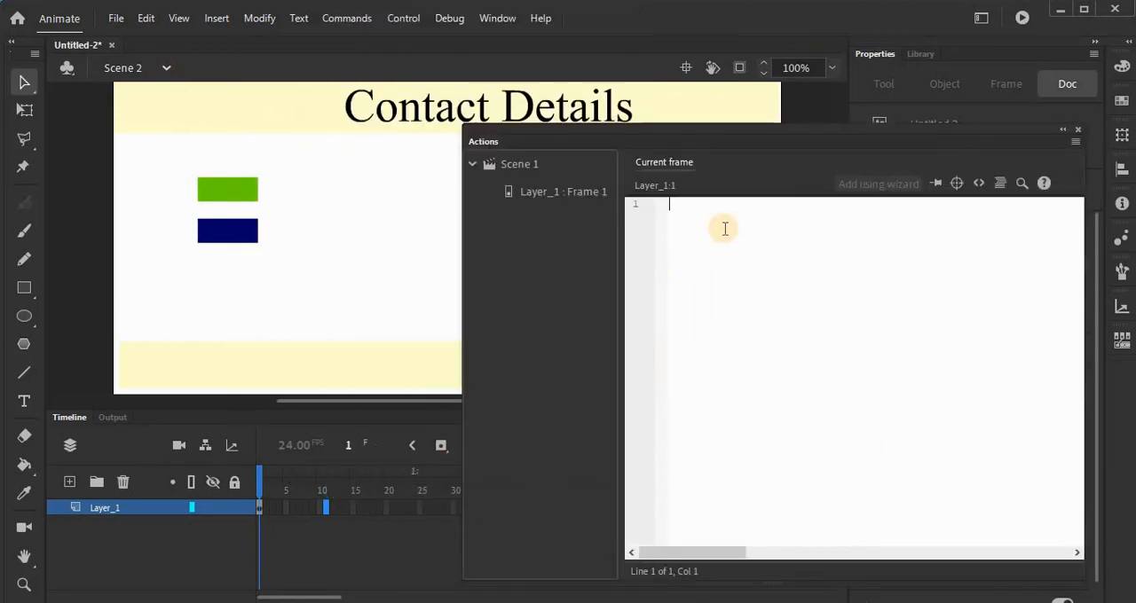
text(stop();)
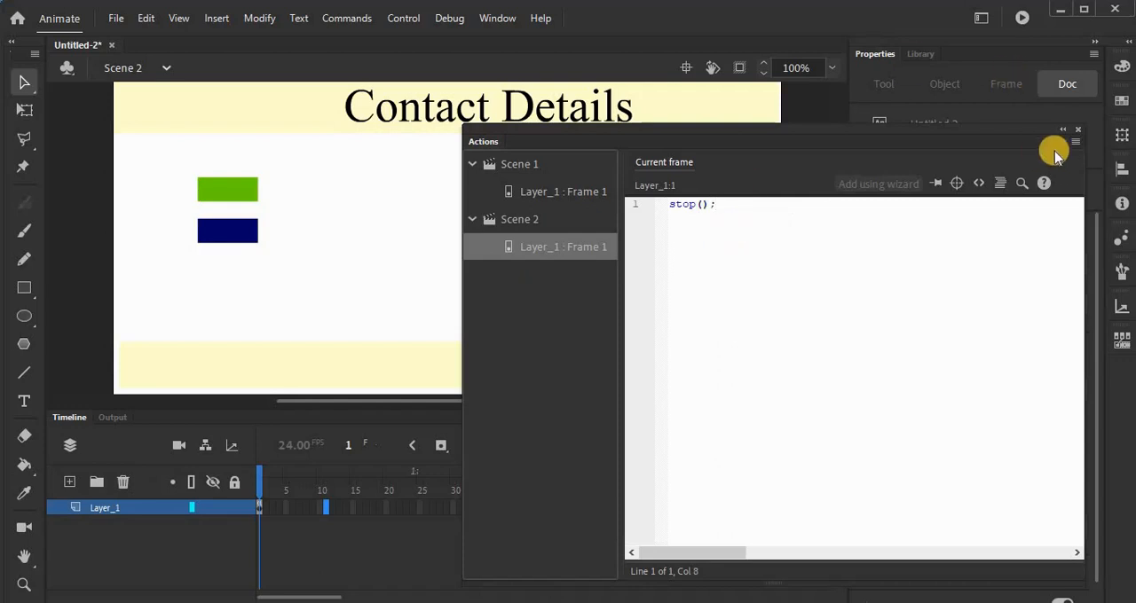
Step: Add a stop(); script to frame 1 of Layer_1 in Scene 3 and close the script editor
click(124, 68)
click(126, 155)
click(727, 209)
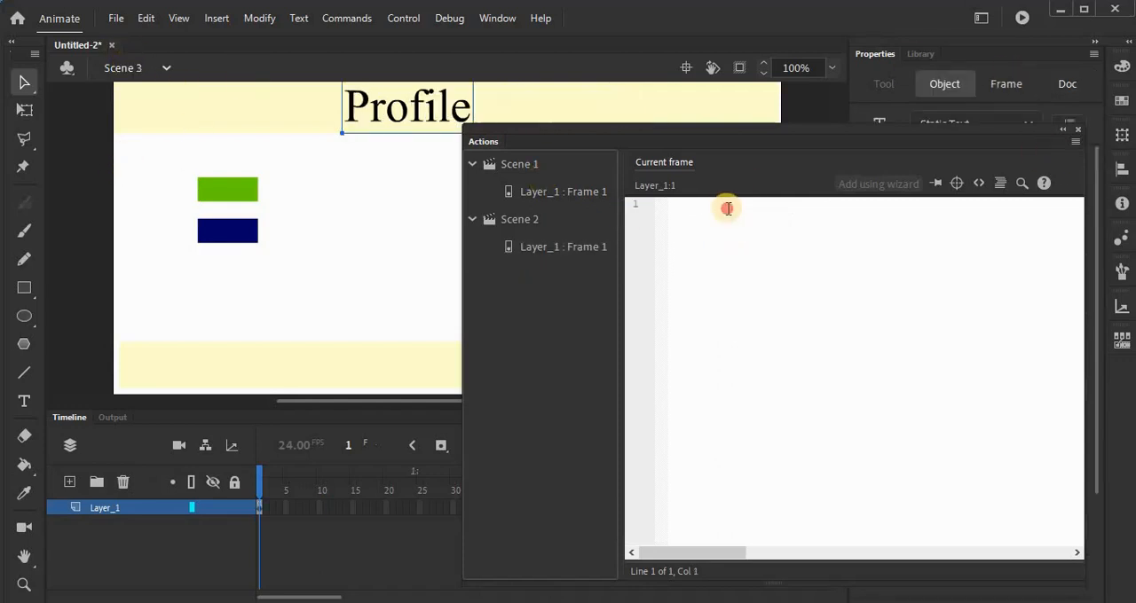
text(stop()
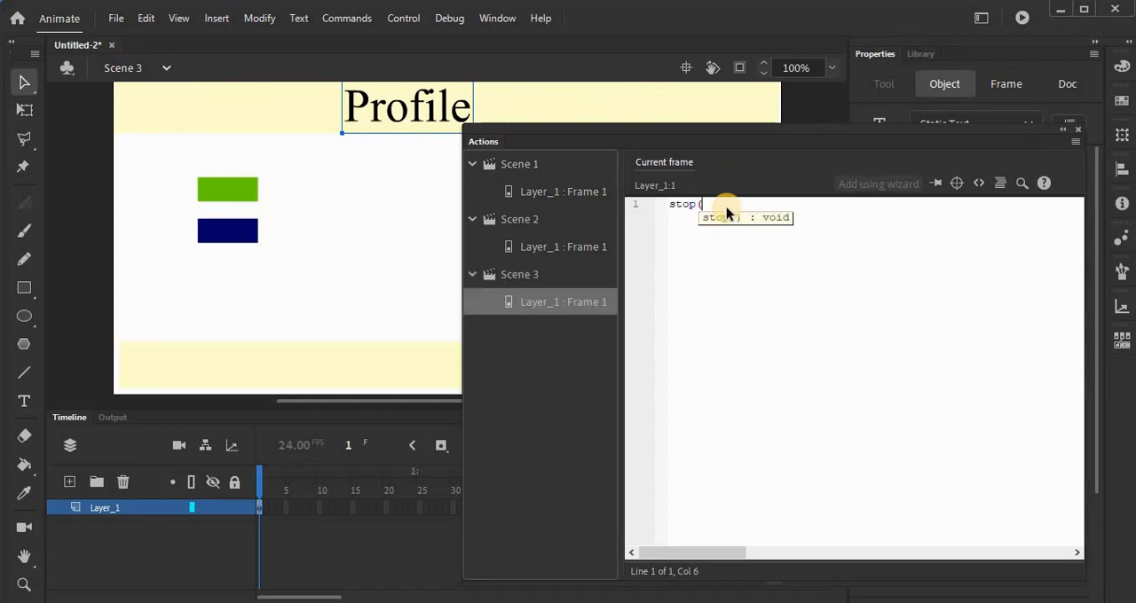
text(0);)
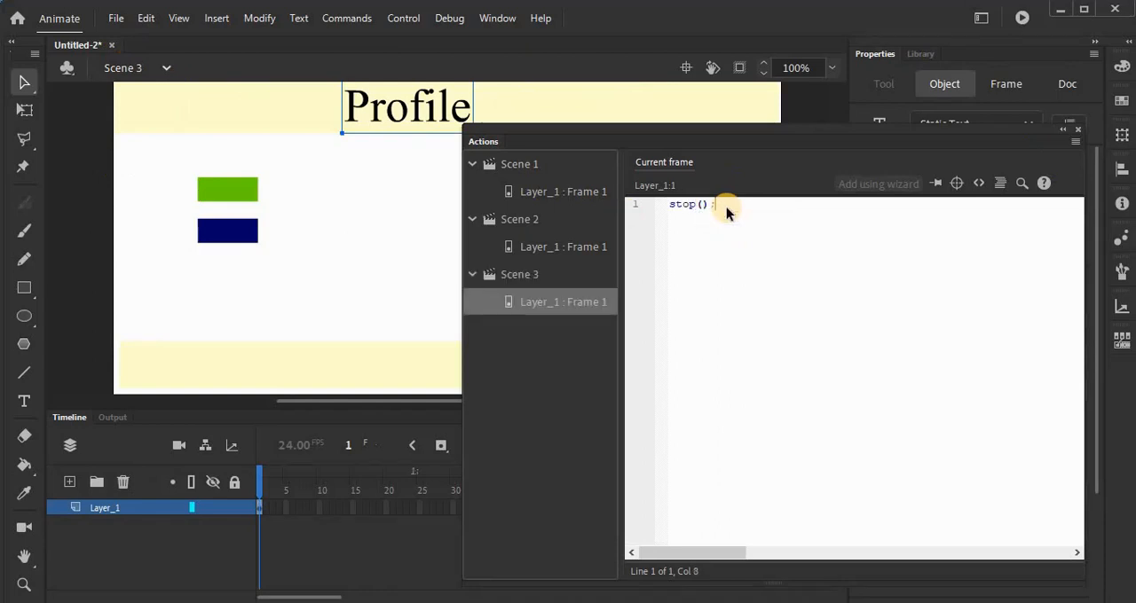
click(1076, 131)
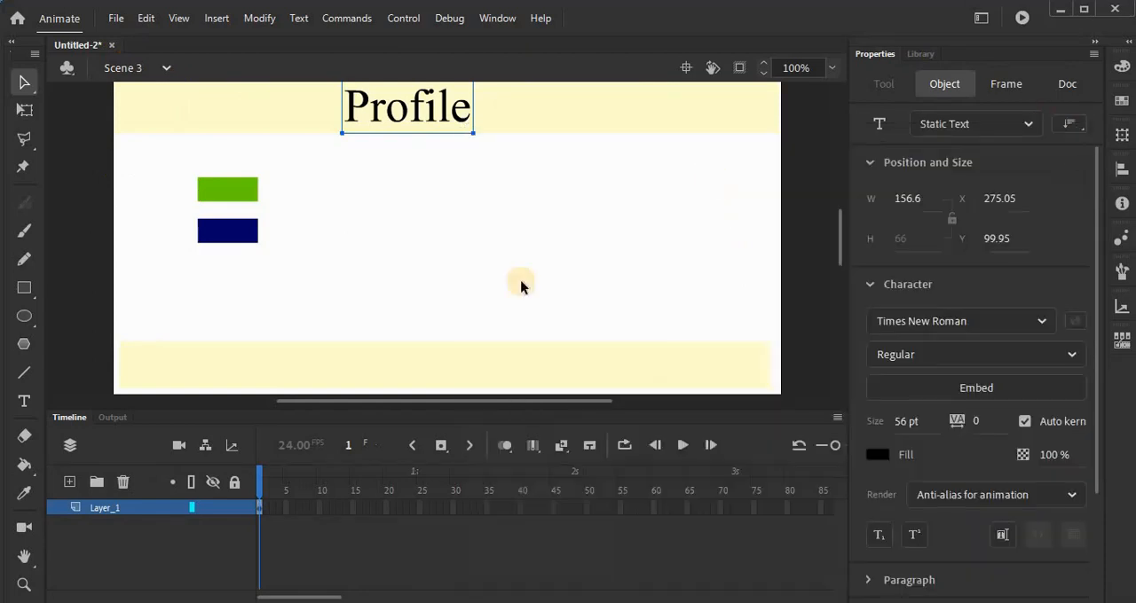
Step: Return to Scene 1, test the movie and close the preview
click(158, 71)
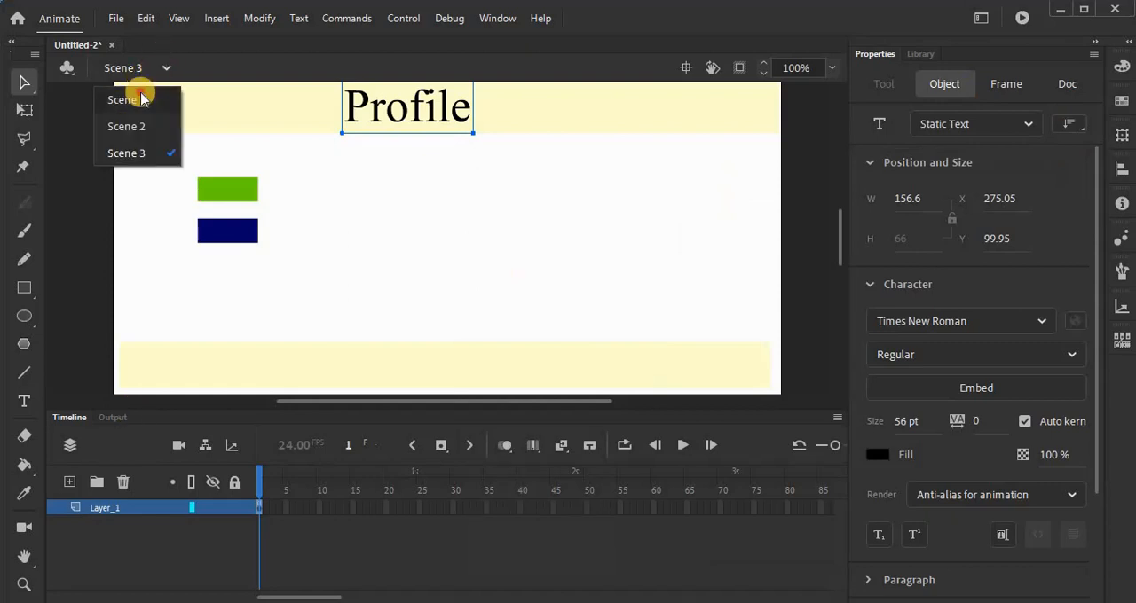
click(140, 96)
key(ctrl+Return)
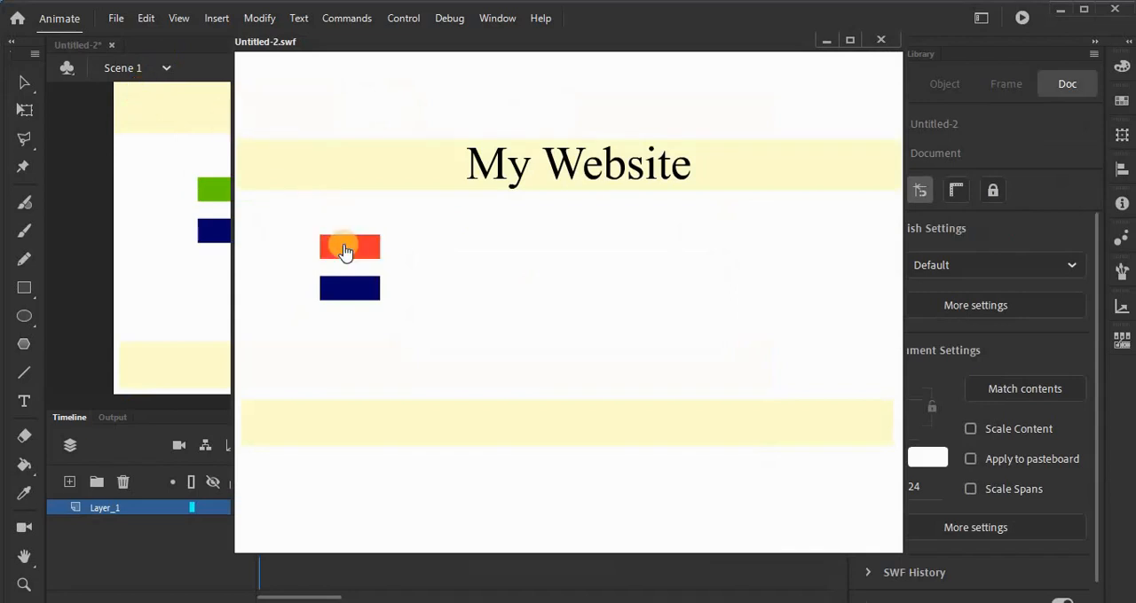
click(881, 39)
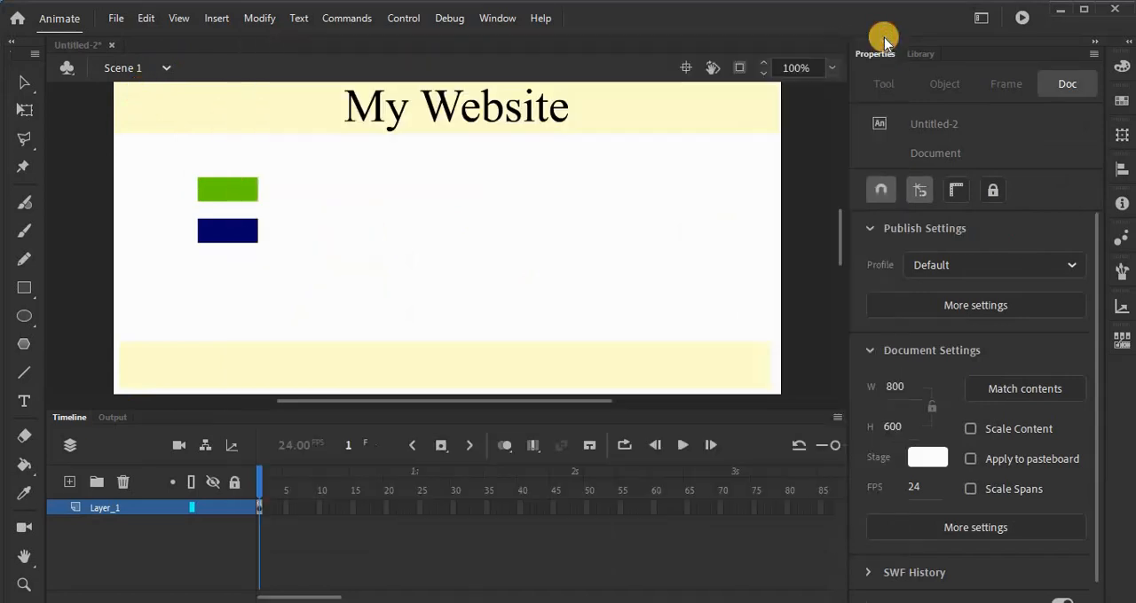
Step: Apply the ActionScript timeline navigation snippet "Click to Go to Scene and Play" to the green button in Scene 1, accepting an automatic instance name
click(247, 191)
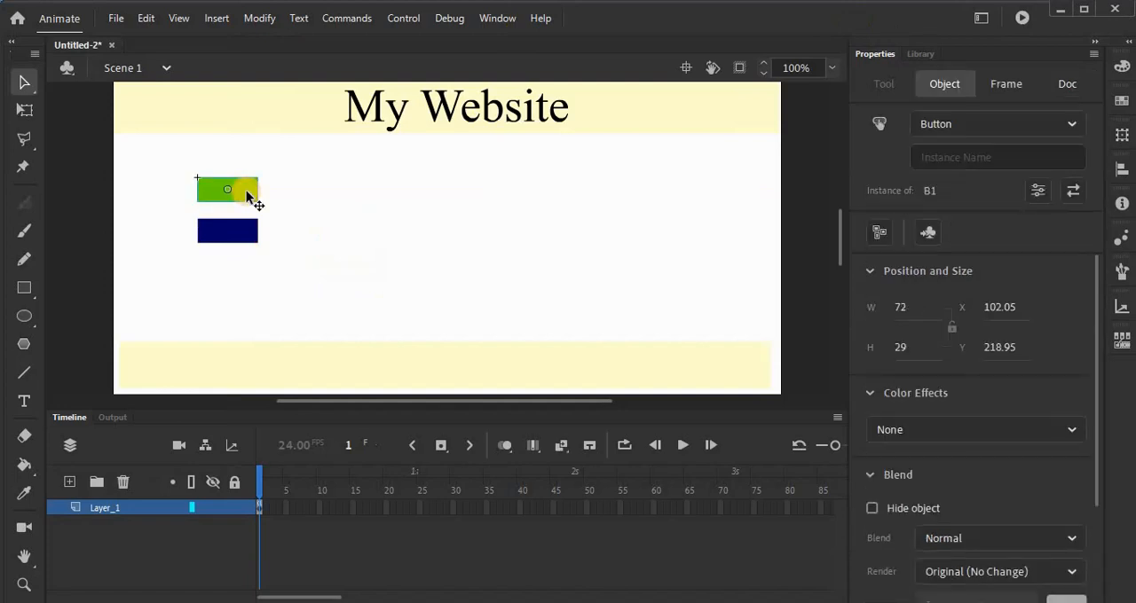
click(332, 504)
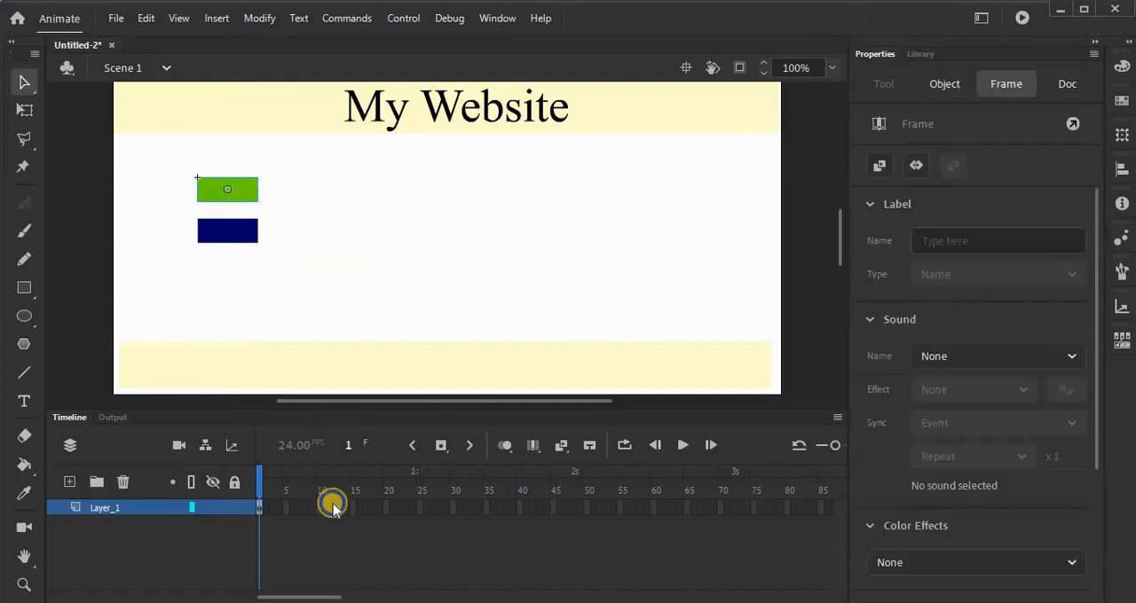
right_click(333, 504)
click(377, 490)
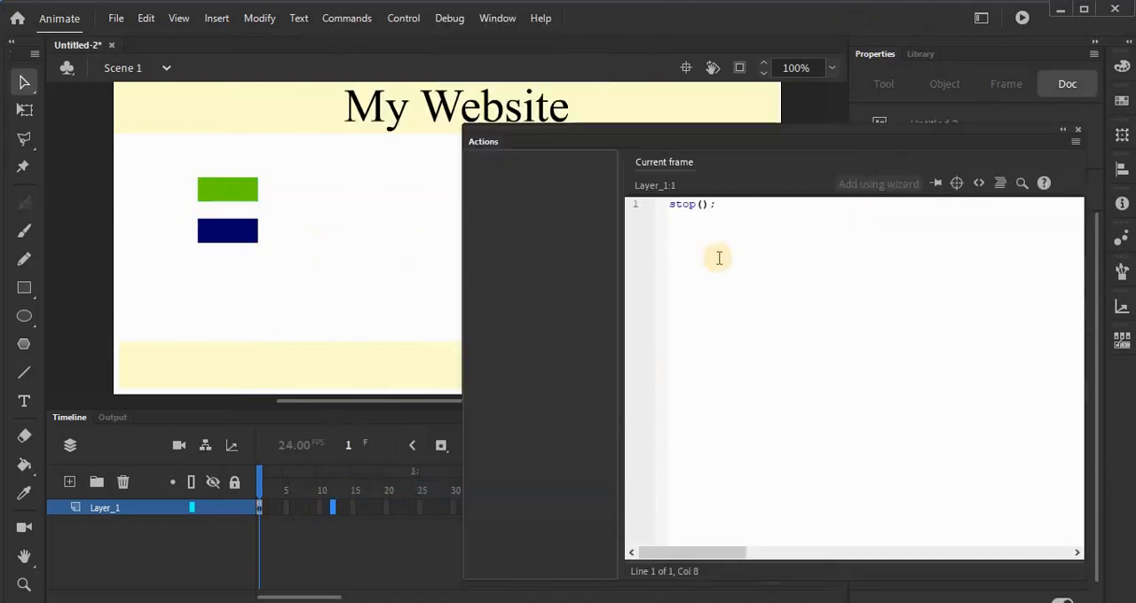
click(983, 183)
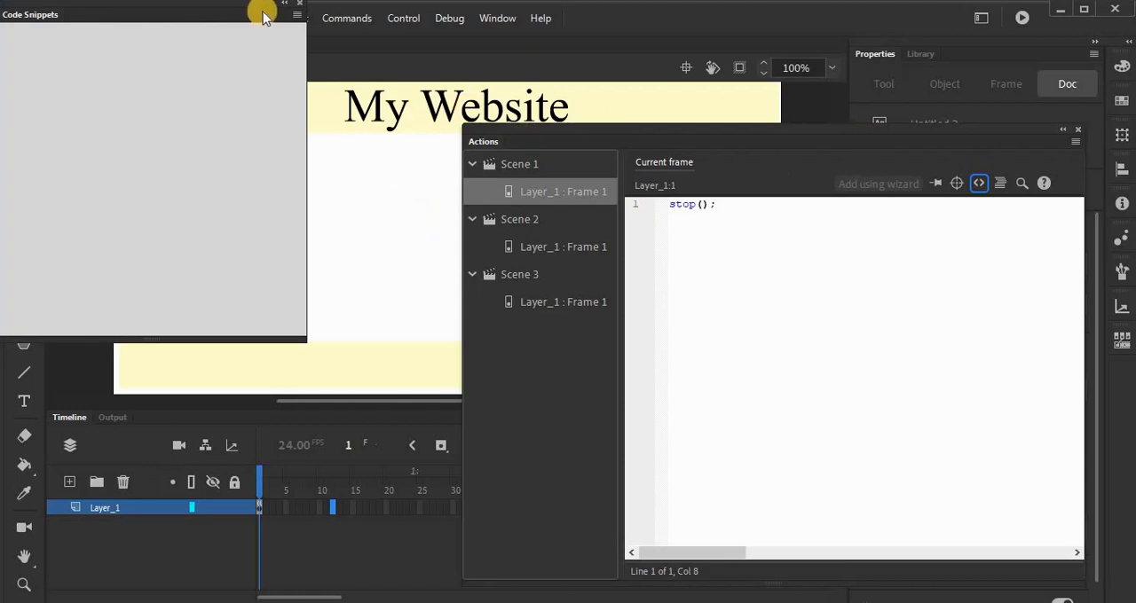
drag(255, 9, 266, 293)
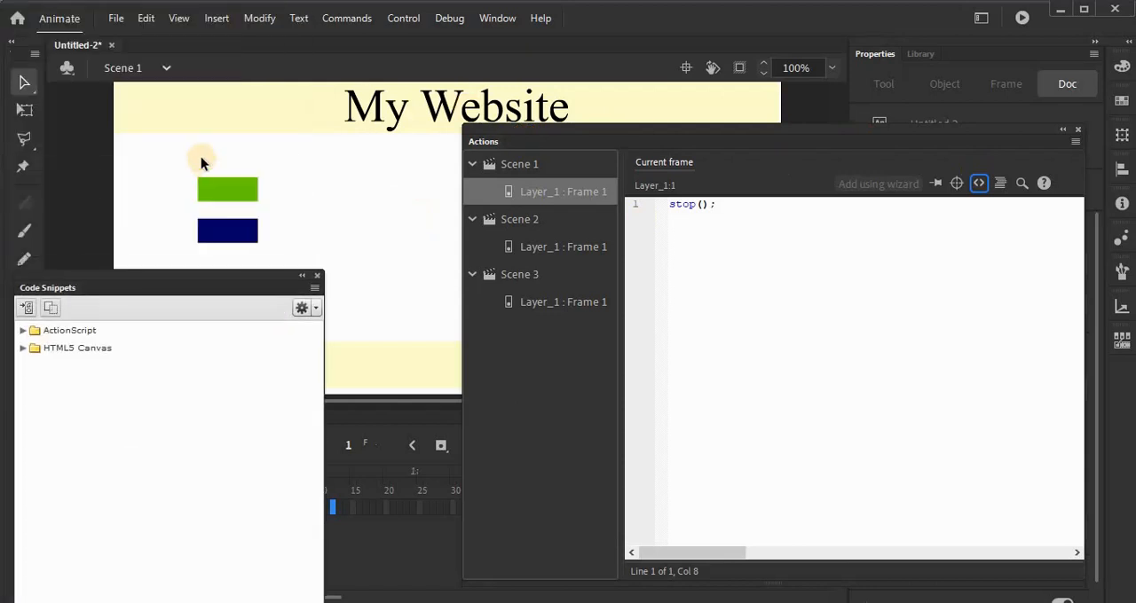
click(216, 191)
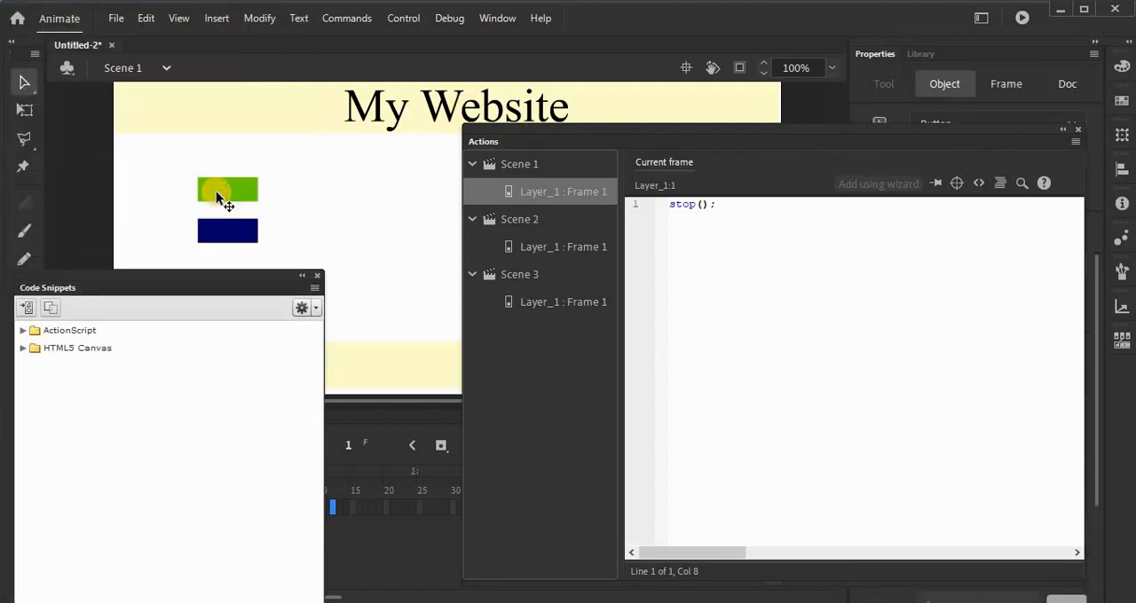
click(24, 331)
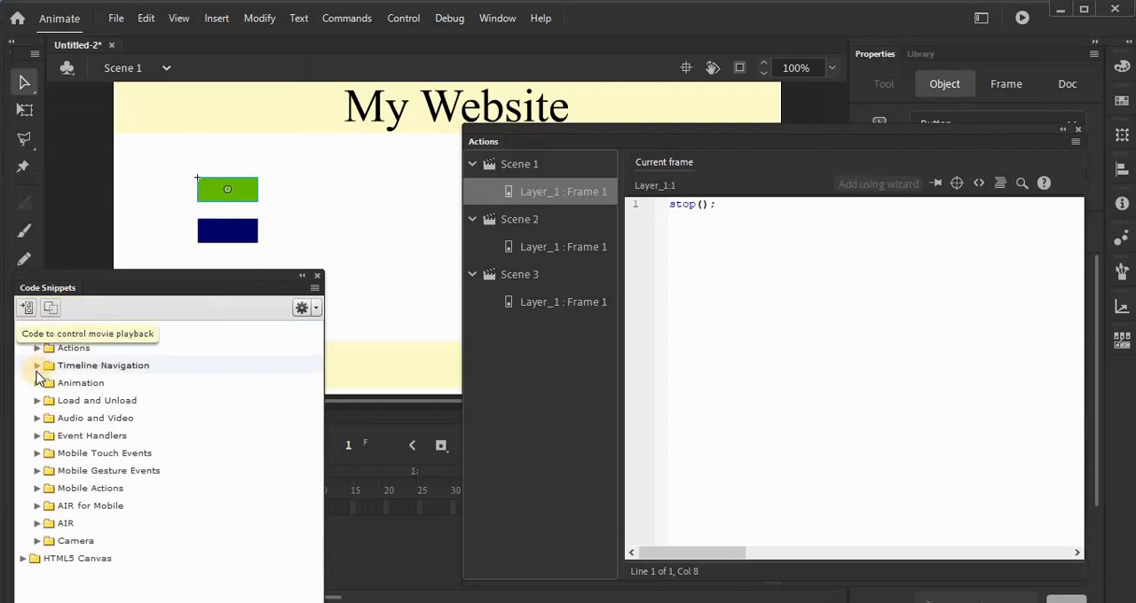
click(36, 367)
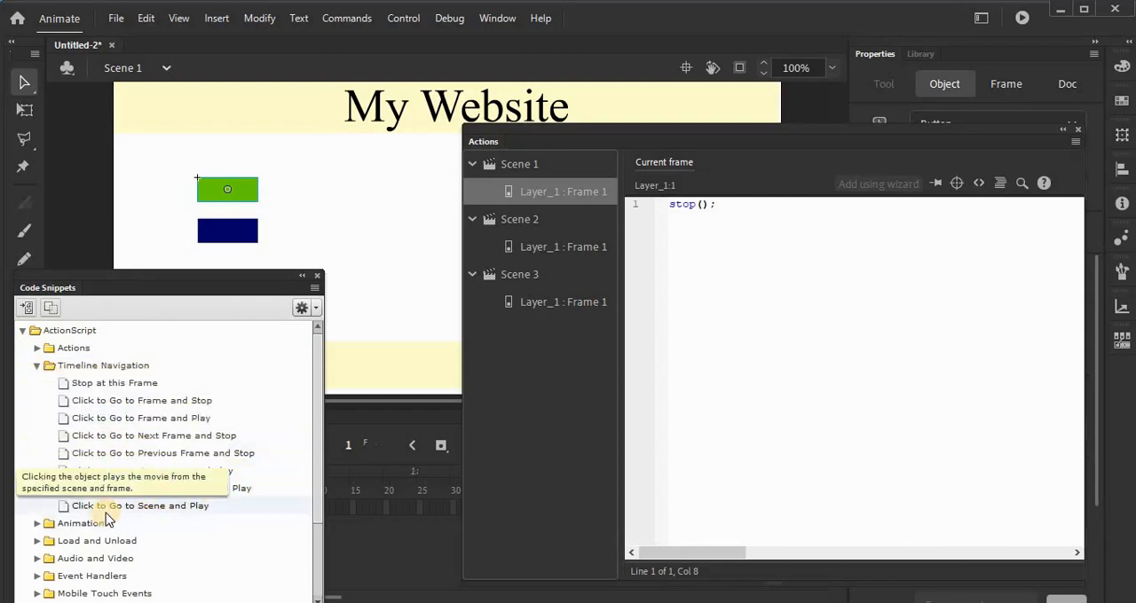
double_click(171, 513)
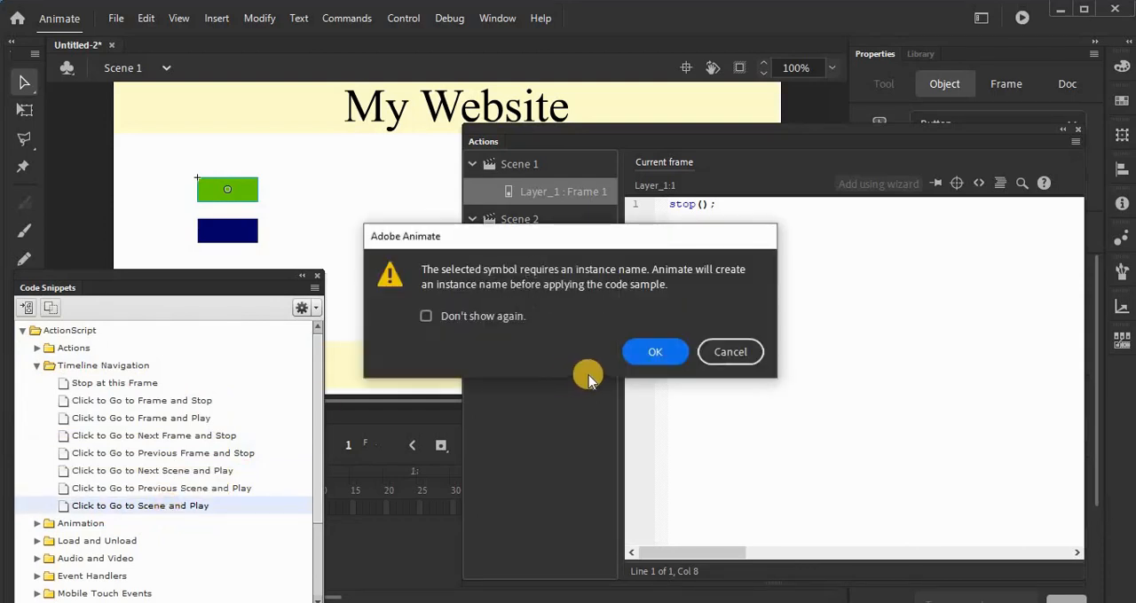
click(650, 354)
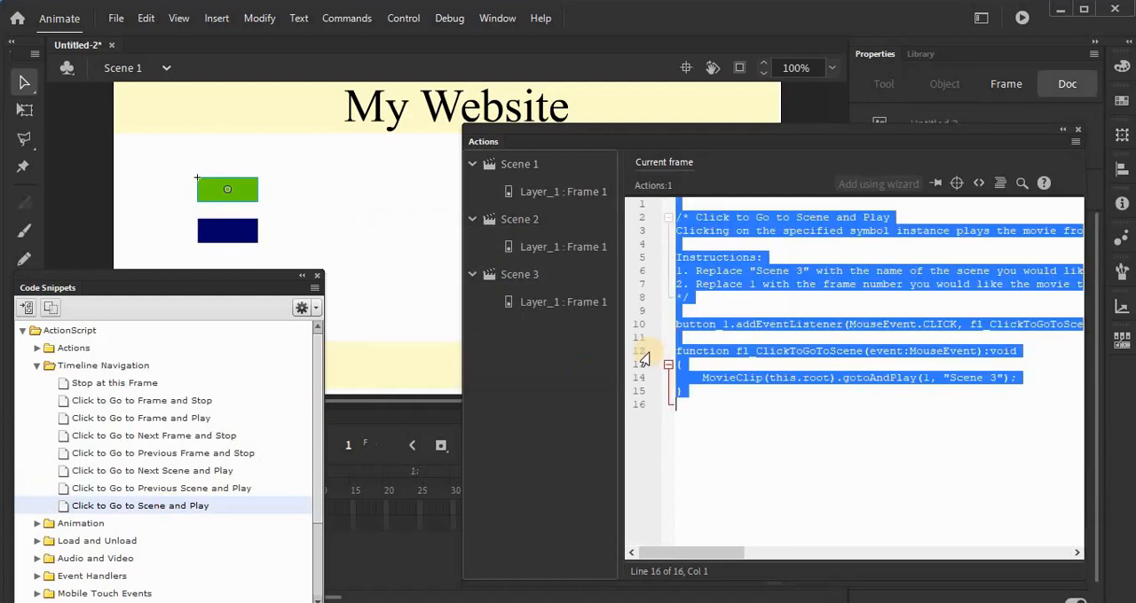
Step: Set the gotoAndPlay target in the green button's click handler to "Scene 2", then check Scene 2 and return to the Scene 1 script
click(941, 406)
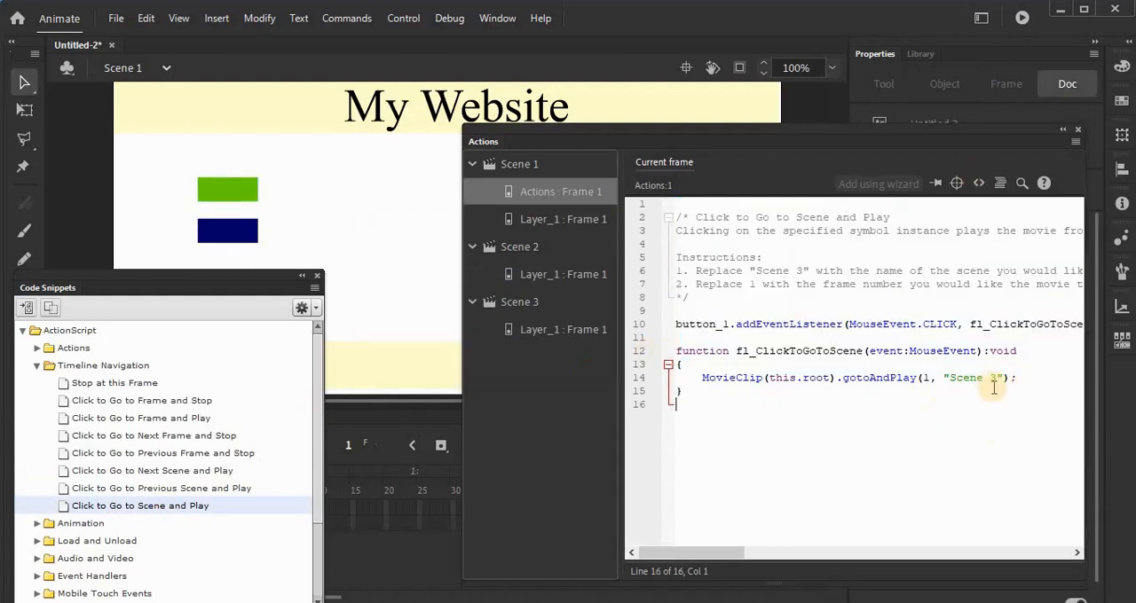
double_click(993, 378)
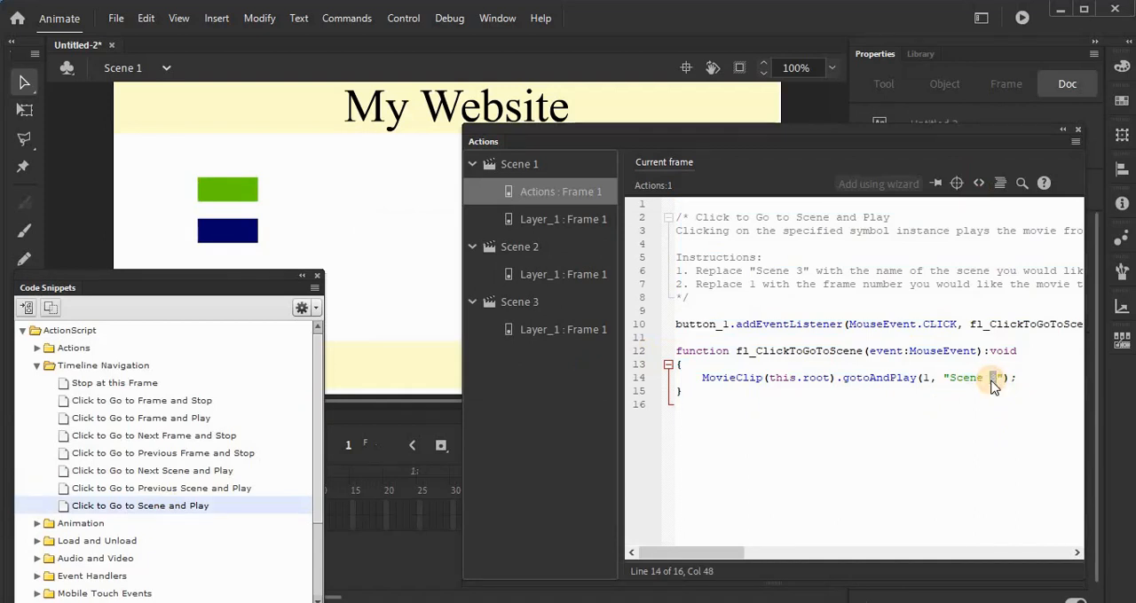
text(2)
click(171, 71)
click(139, 121)
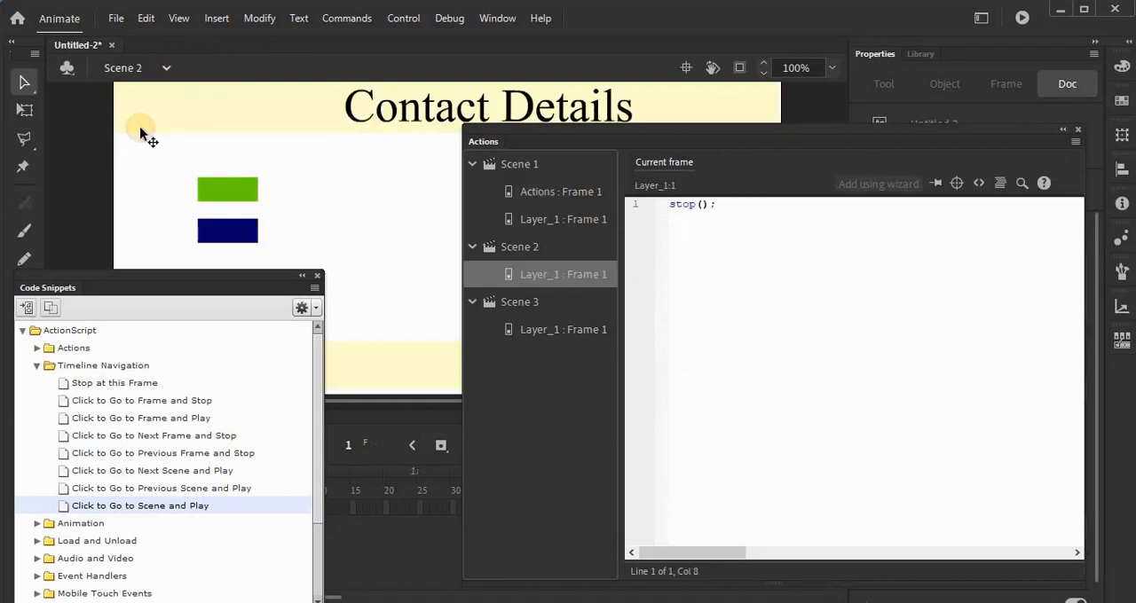
click(560, 195)
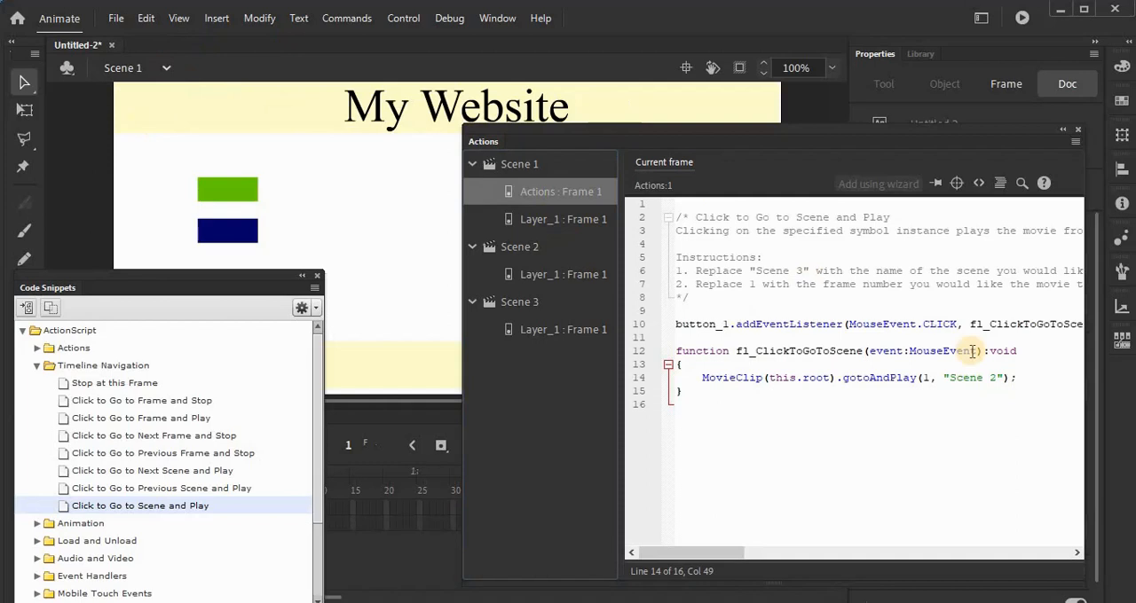
Step: Test the movie, try the green button on the My Website scene, and close the preview
key(ctrl+Return)
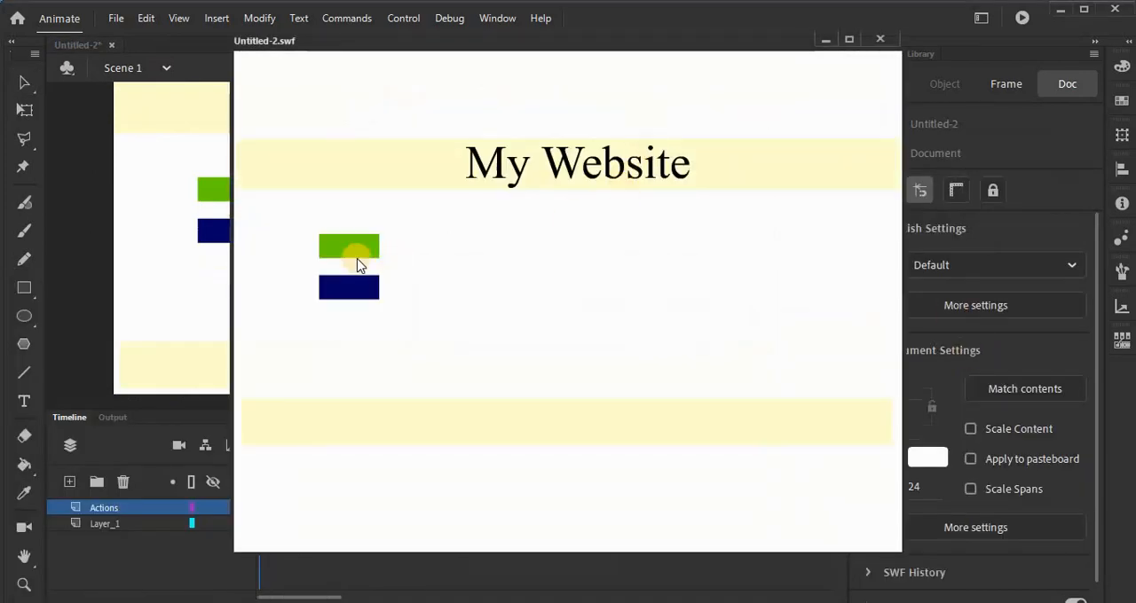
click(357, 252)
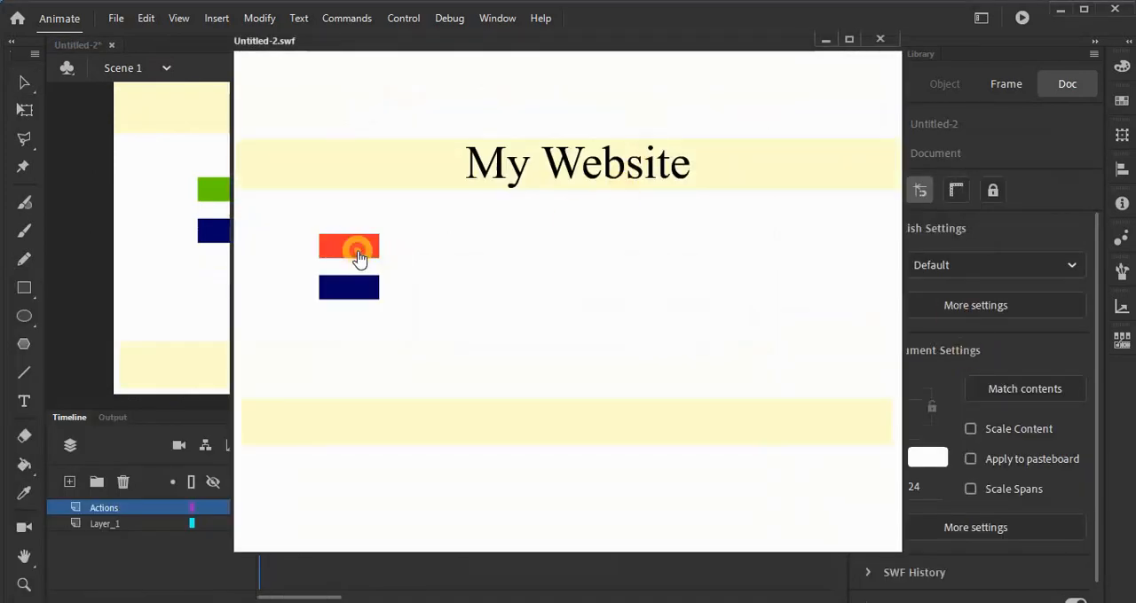
click(358, 258)
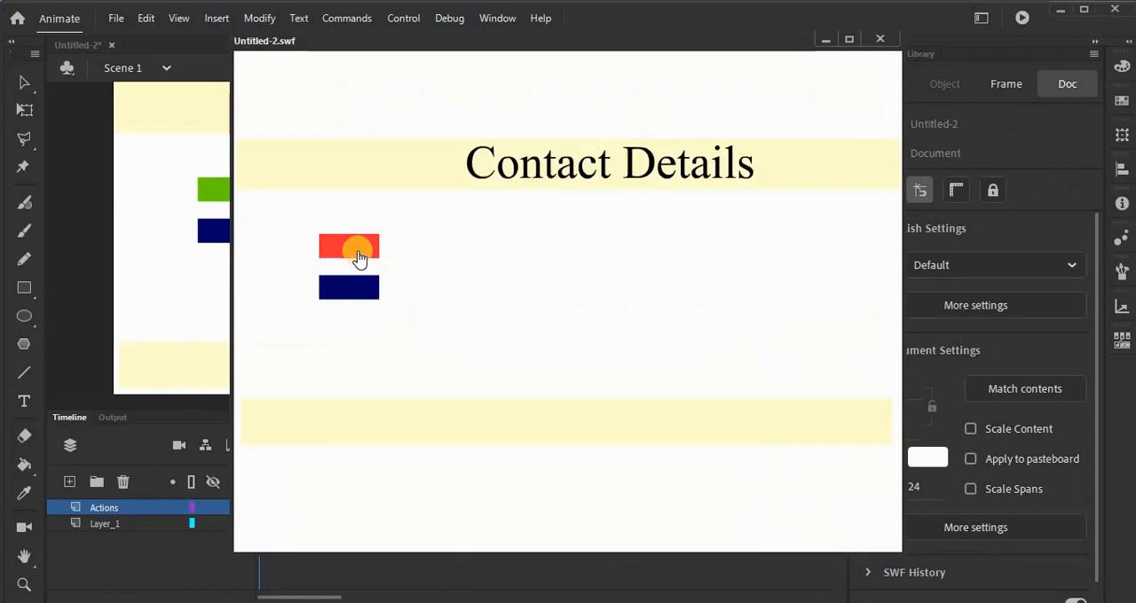
click(887, 40)
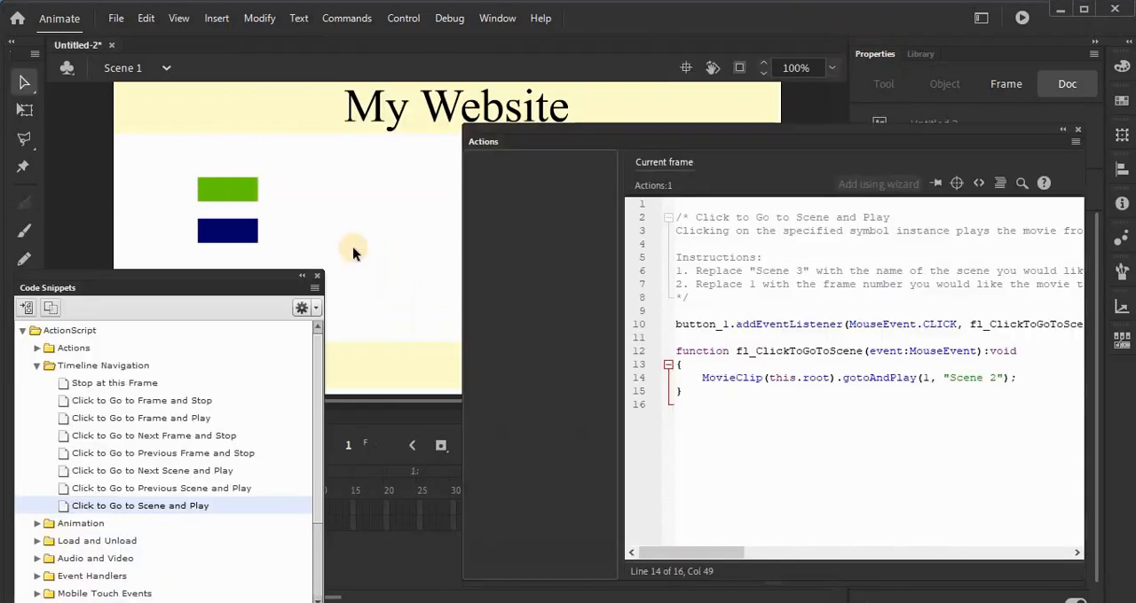
Step: Apply the "Click to Go to Scene and Play" snippet to the dark blue button in Scene 1, accepting an automatic instance name
click(255, 240)
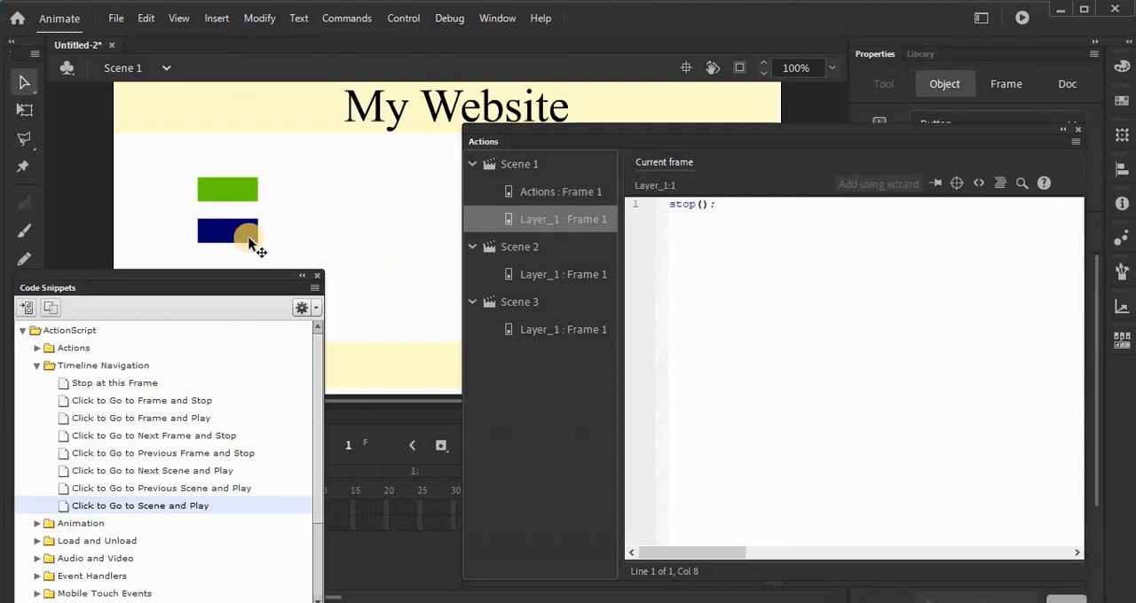
click(132, 507)
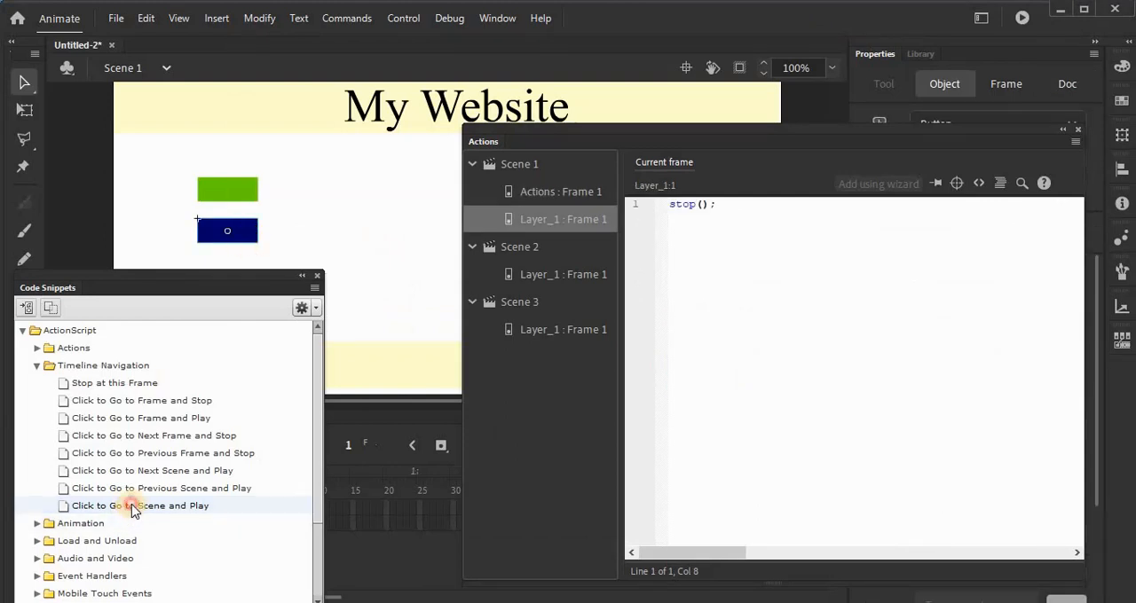
click(656, 349)
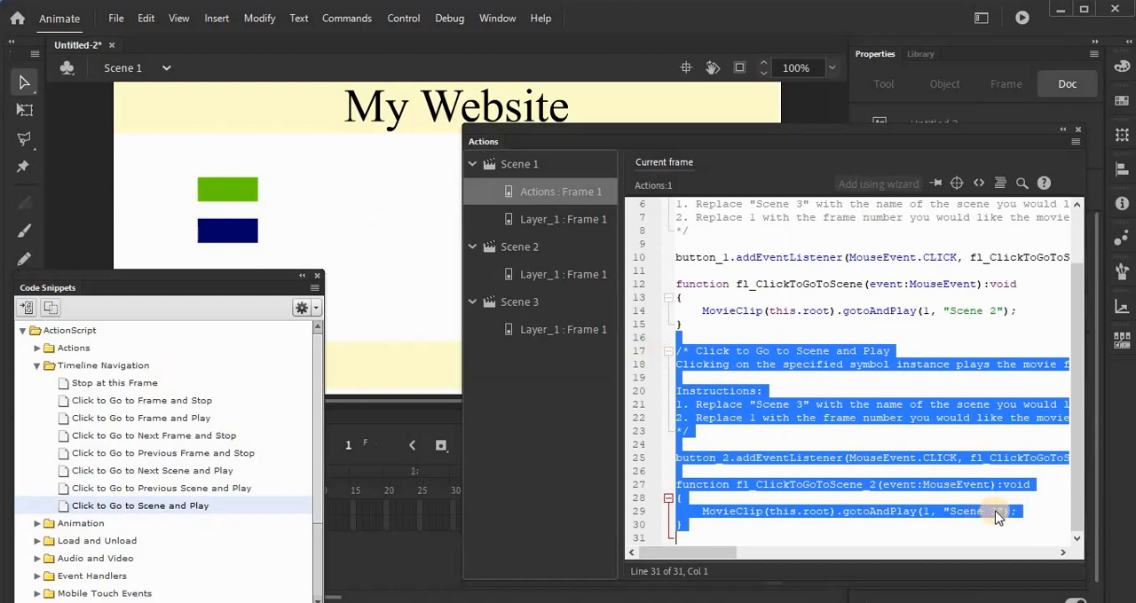
Step: Test the movie, try the dark blue button on the My Website scene, and close the preview
key(ctrl+Return)
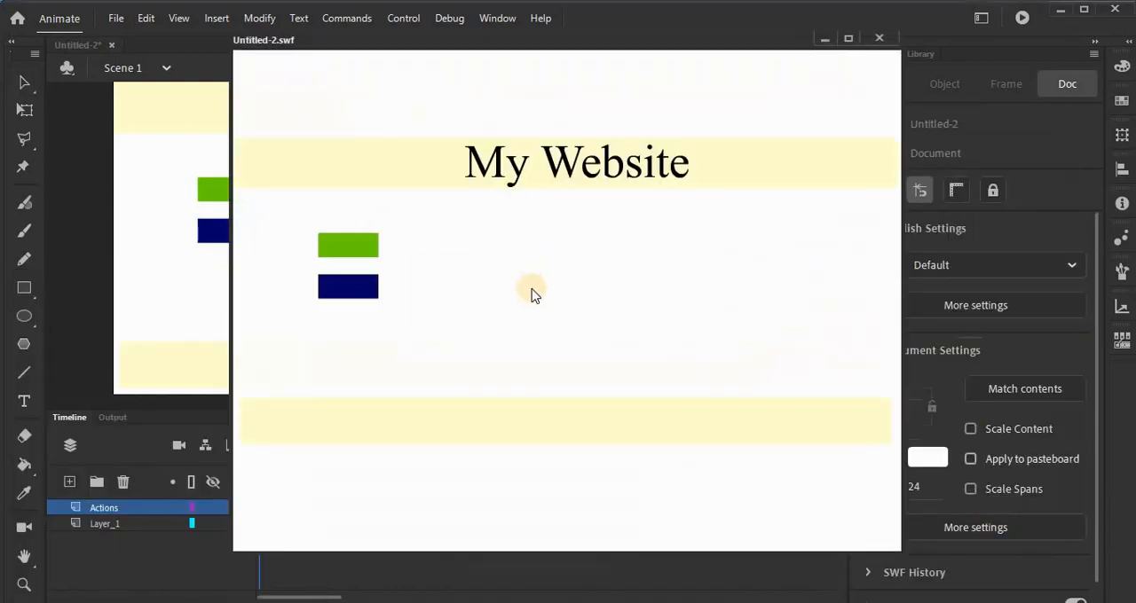
click(353, 288)
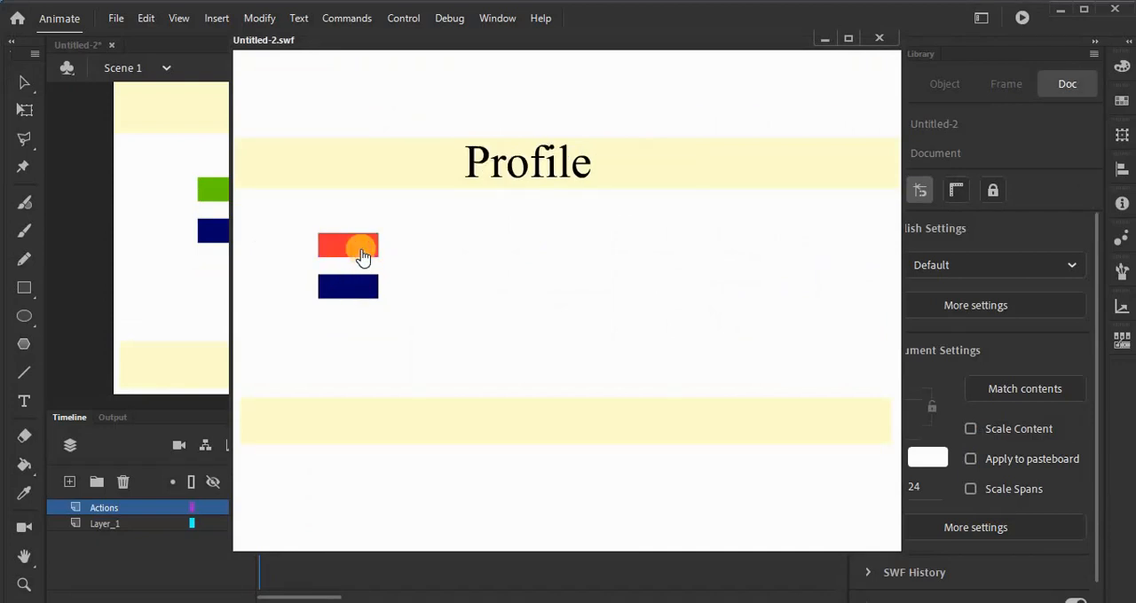
click(875, 40)
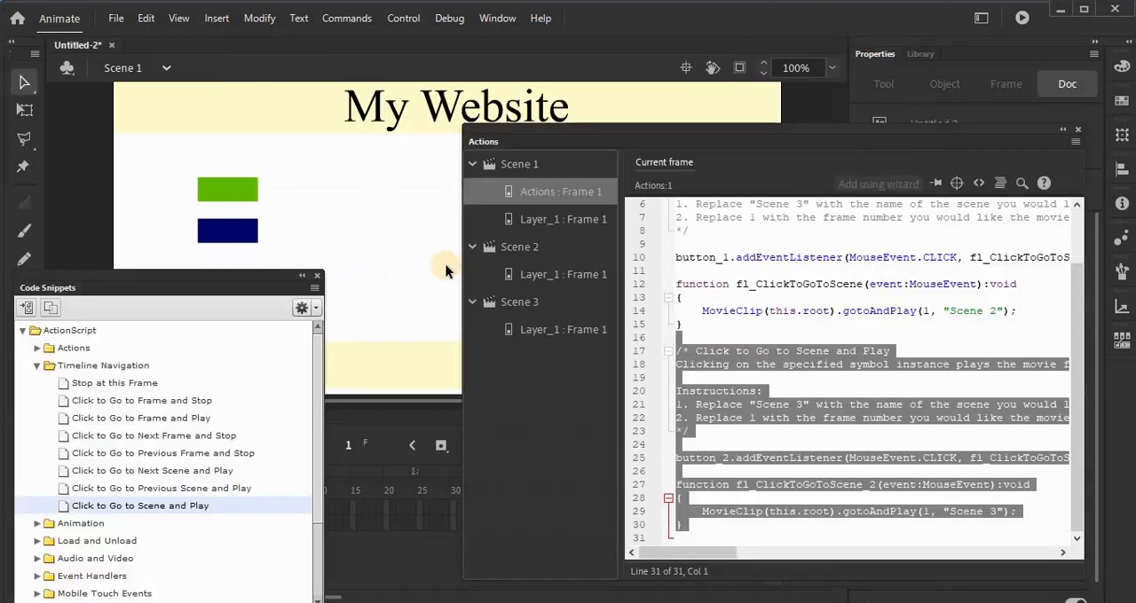
Step: In Scene 2, apply the "Click to Go to Scene and Play" snippet to the green button, accepting an automatic instance name
click(153, 69)
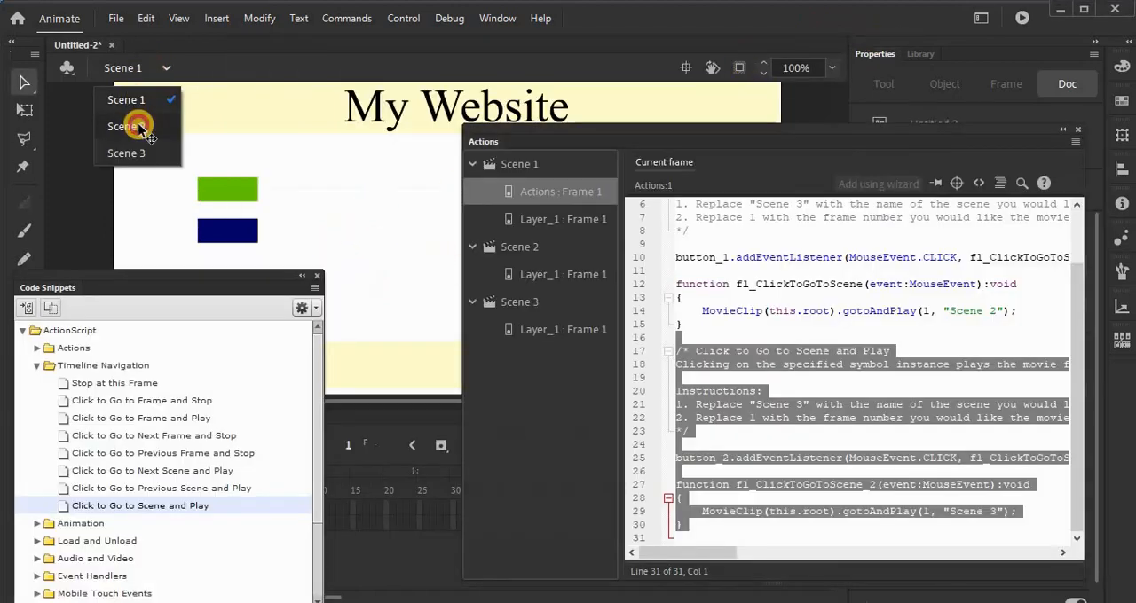
click(139, 127)
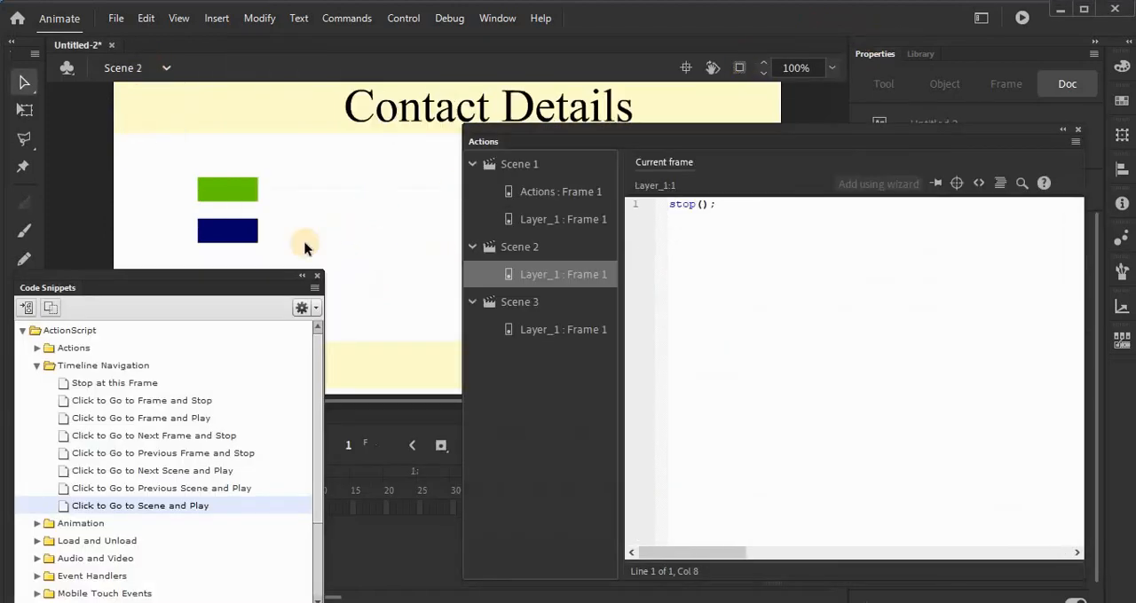
click(222, 192)
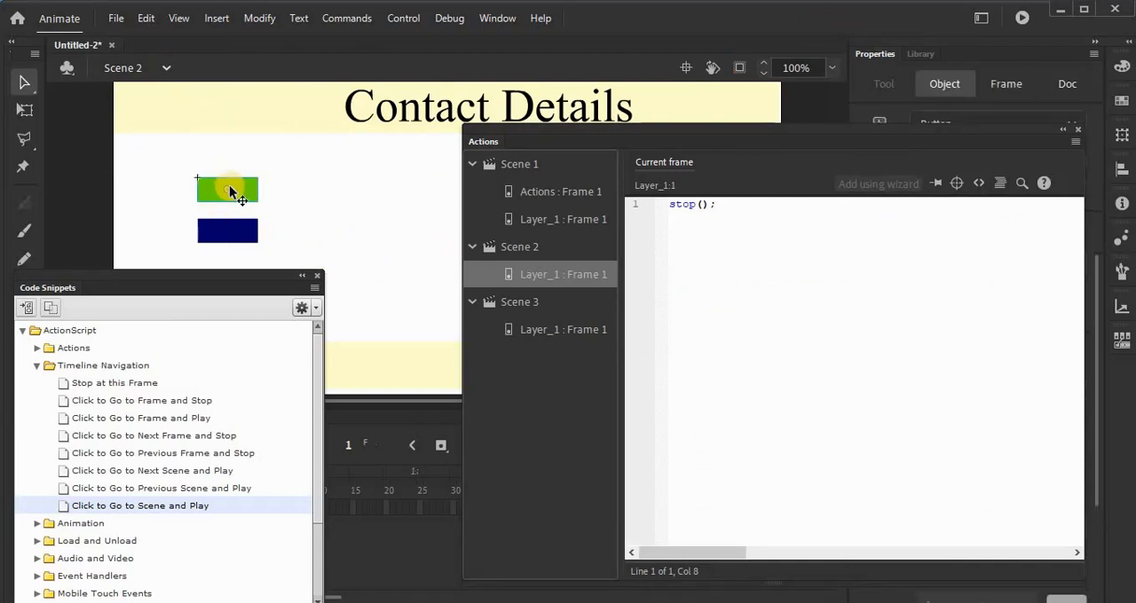
double_click(171, 506)
click(664, 353)
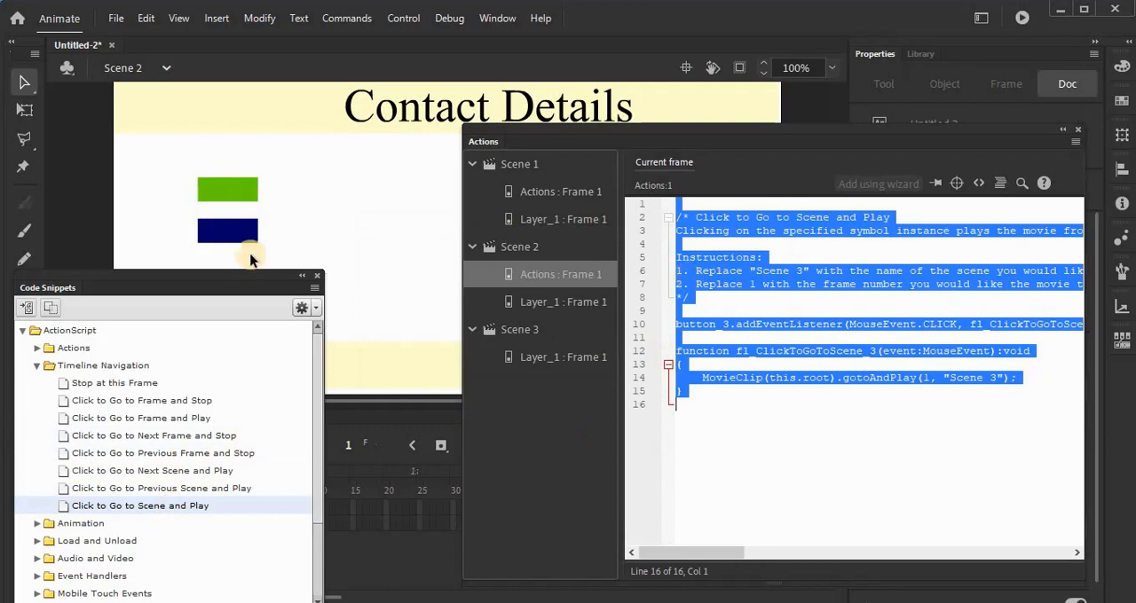
Step: Apply the "Click to Go to Scene and Play" snippet to Scene 2's dark blue button and set its gotoAndPlay target to "Scene 1"
click(239, 230)
click(162, 507)
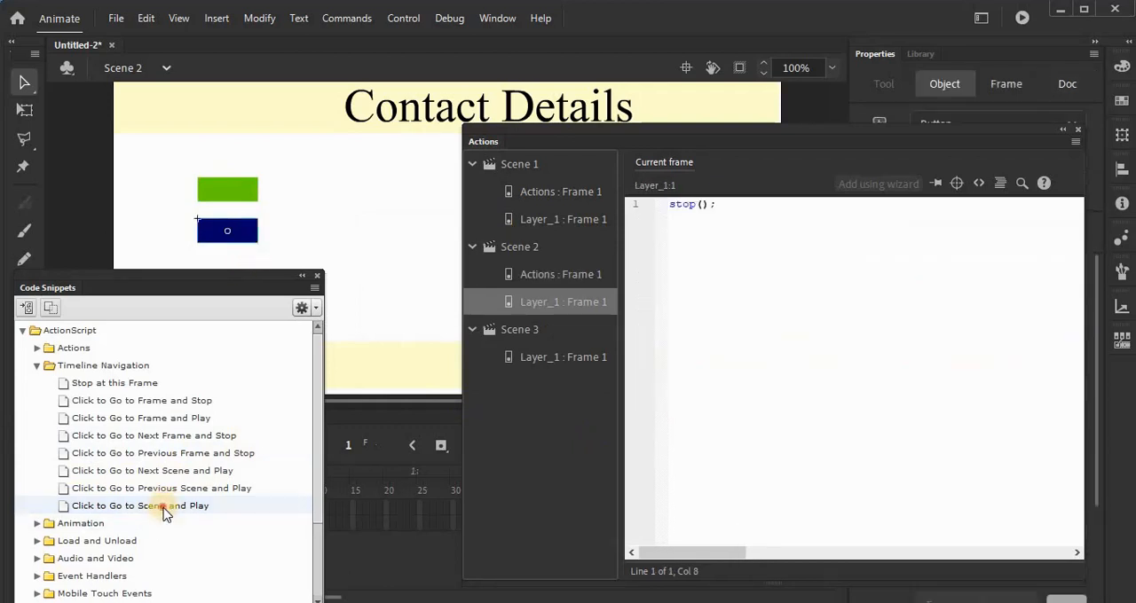
double_click(162, 513)
click(655, 351)
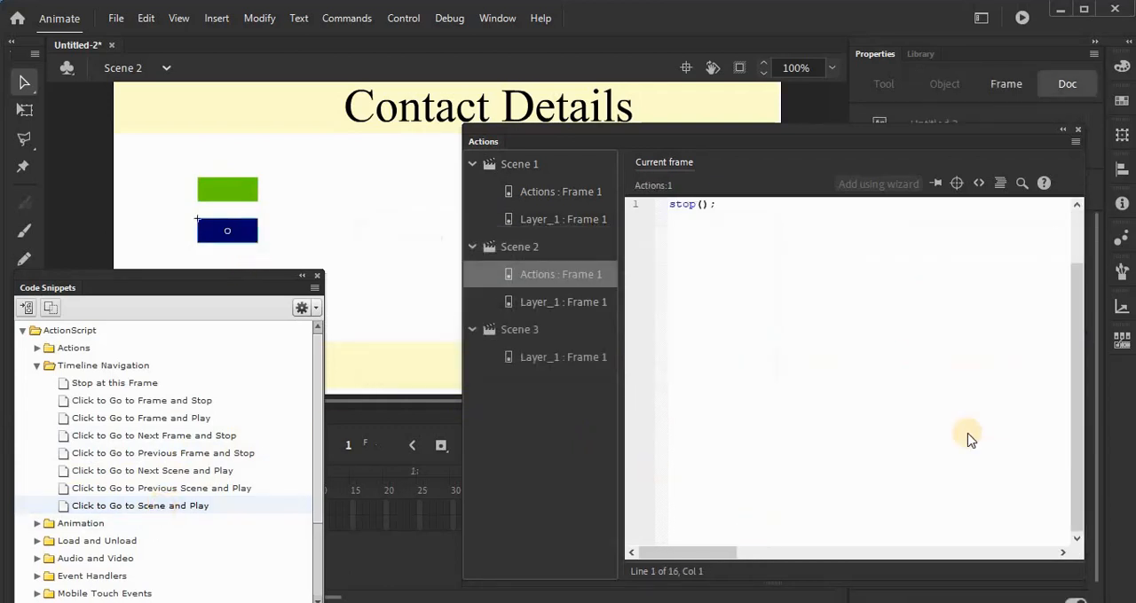
click(996, 511)
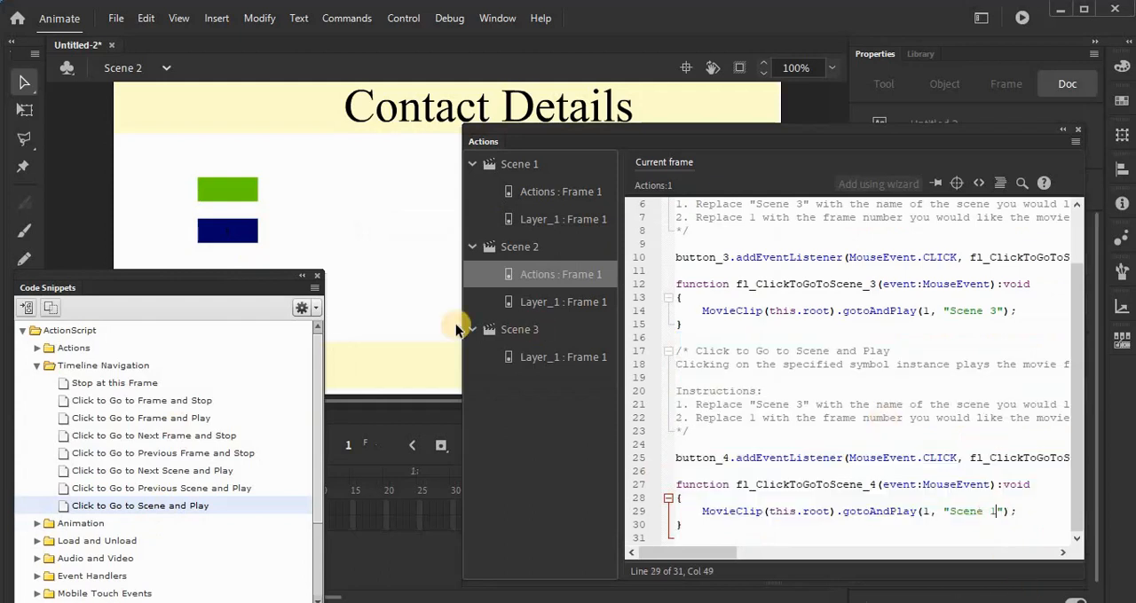
Step: In Scene 3, apply the "Click to Go to Scene and Play" snippet to the green button and set its gotoAndPlay target to "Scene 2"
click(167, 69)
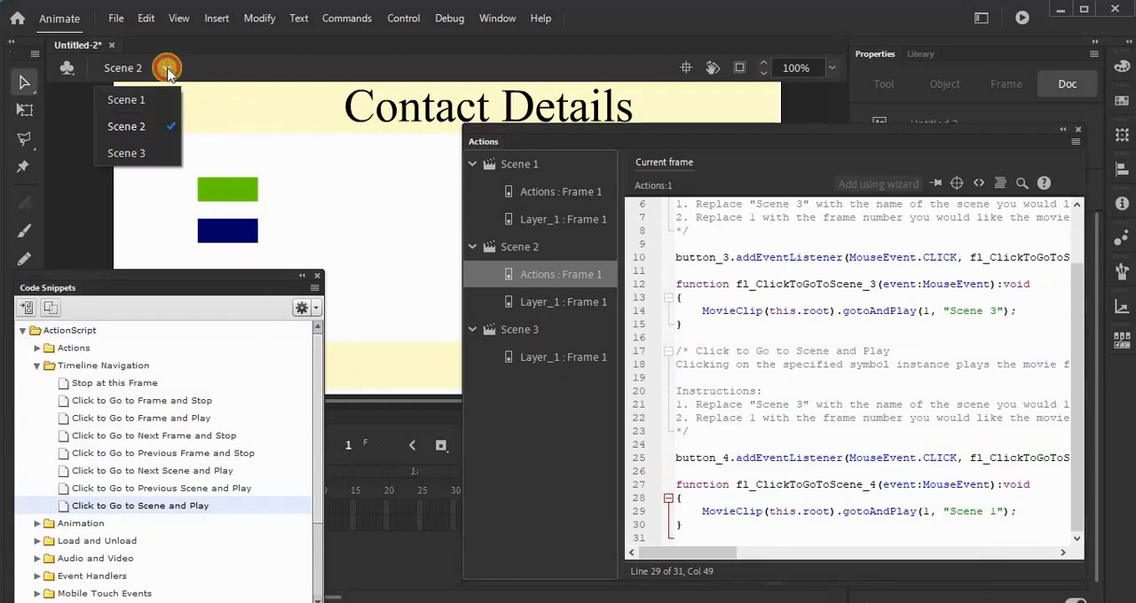
click(139, 148)
click(229, 198)
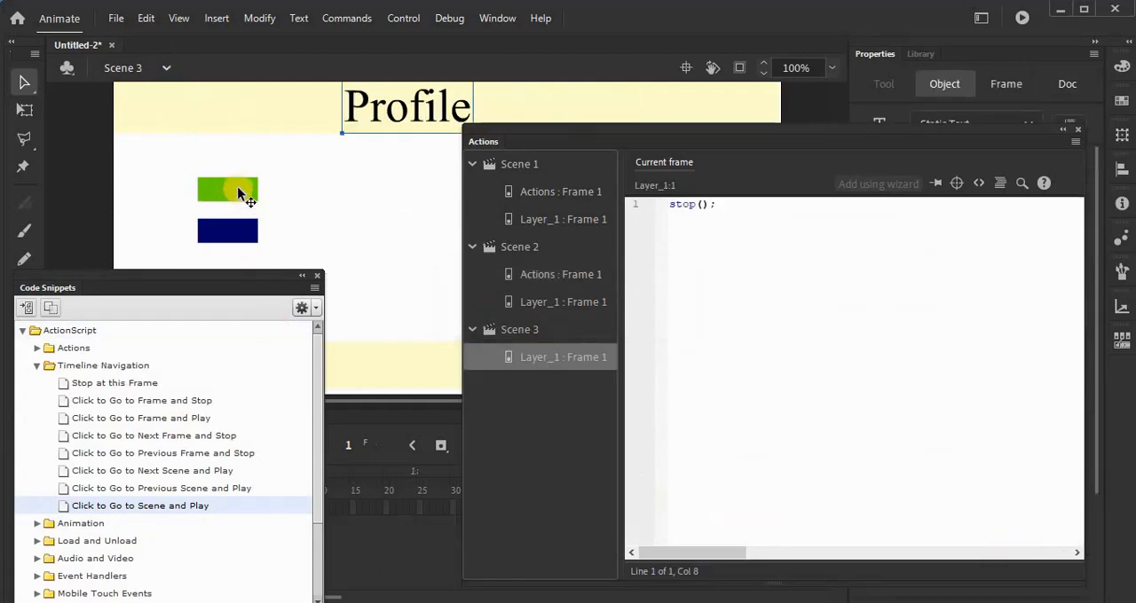
click(237, 189)
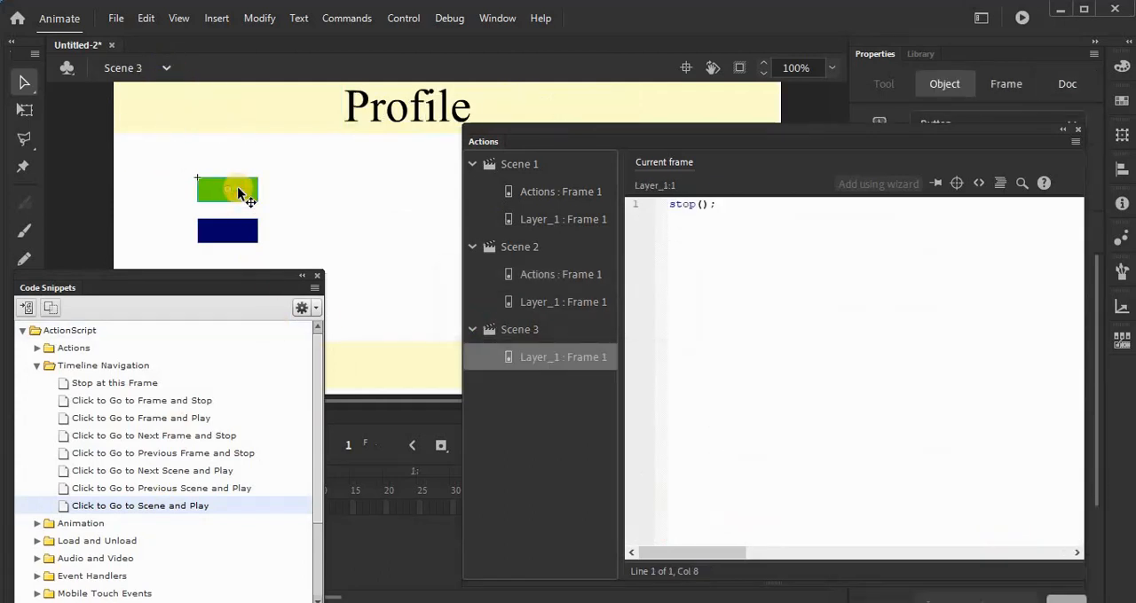
double_click(179, 506)
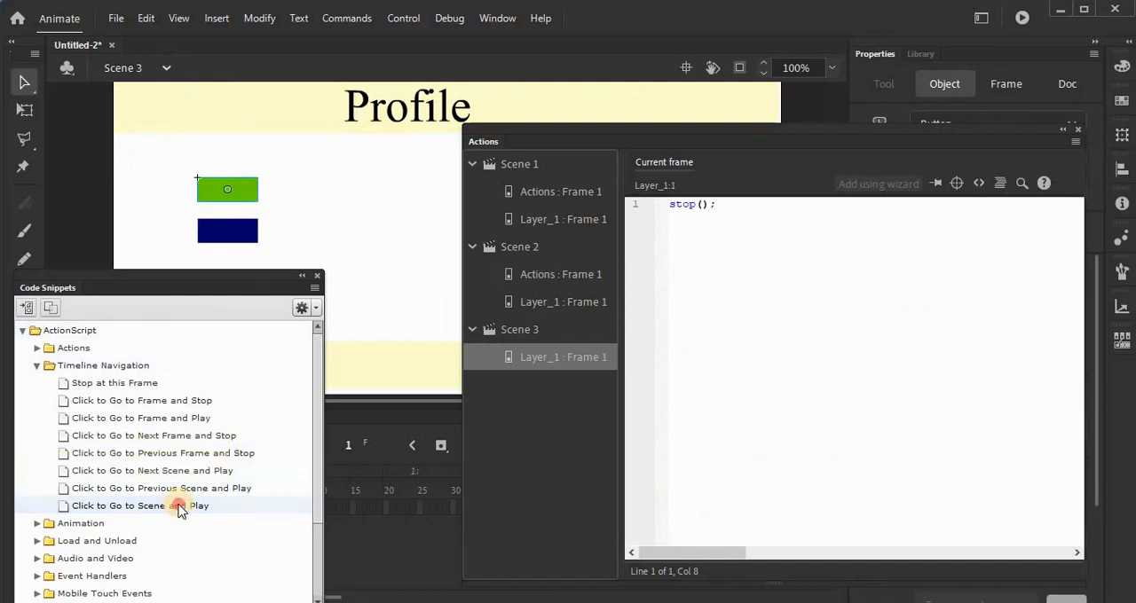
click(644, 350)
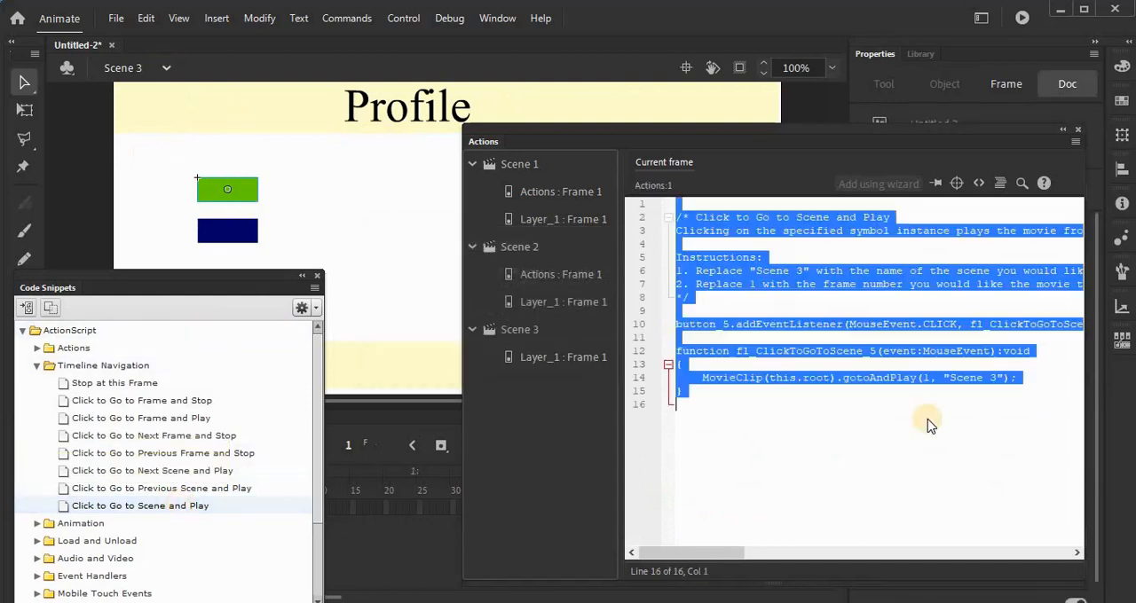
click(999, 379)
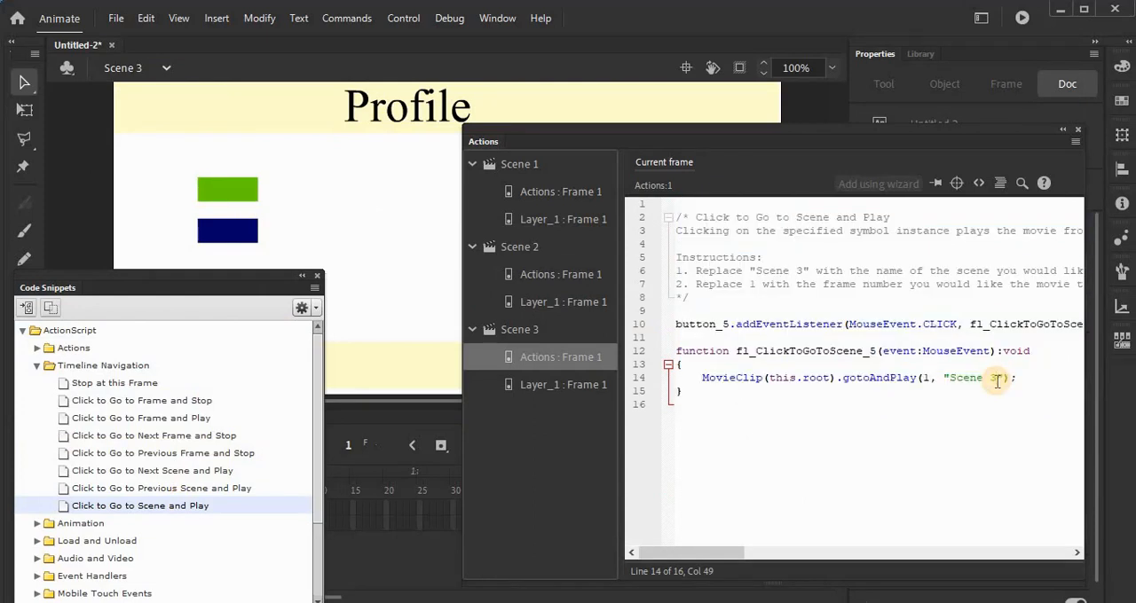
Step: Apply the "Click to Go to Scene and Play" snippet to Scene 3's dark blue button and set its gotoAndPlay target to "Scene 1"
click(225, 229)
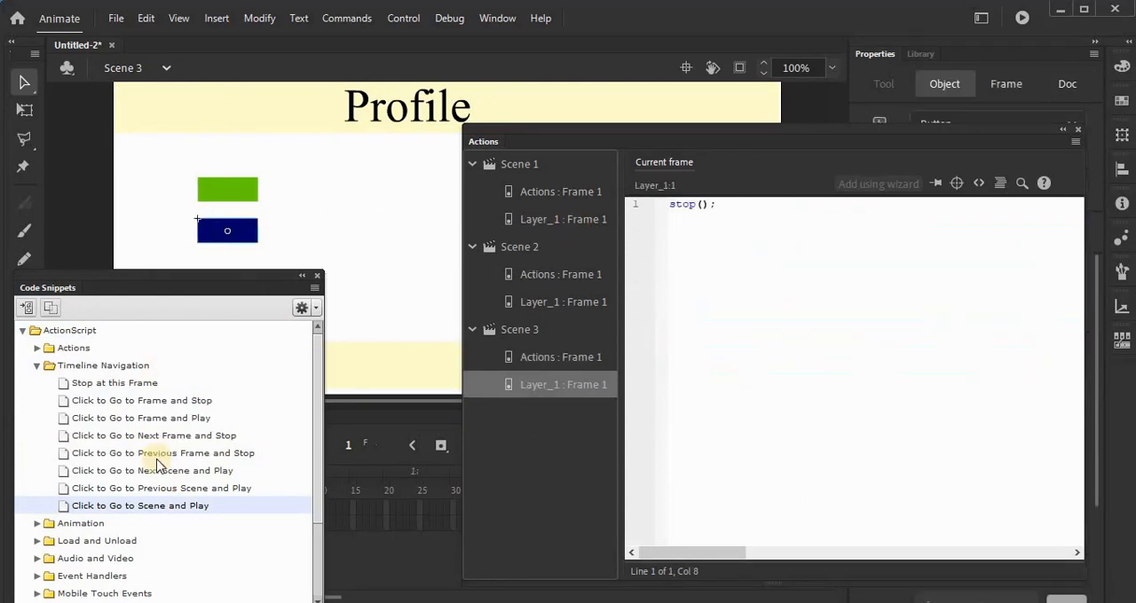
click(149, 511)
click(635, 352)
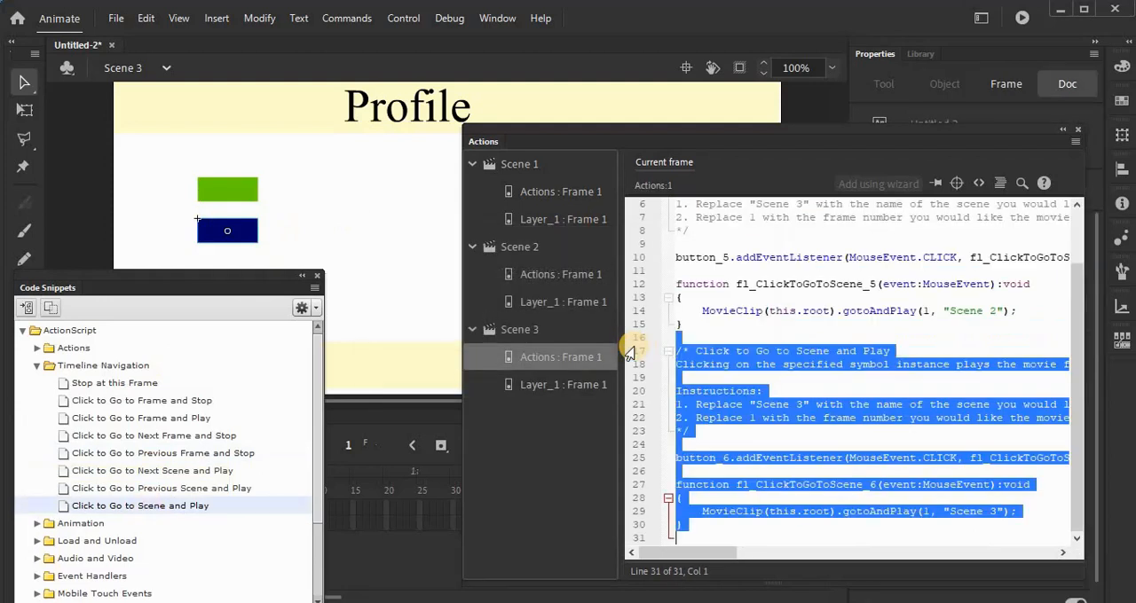
click(997, 510)
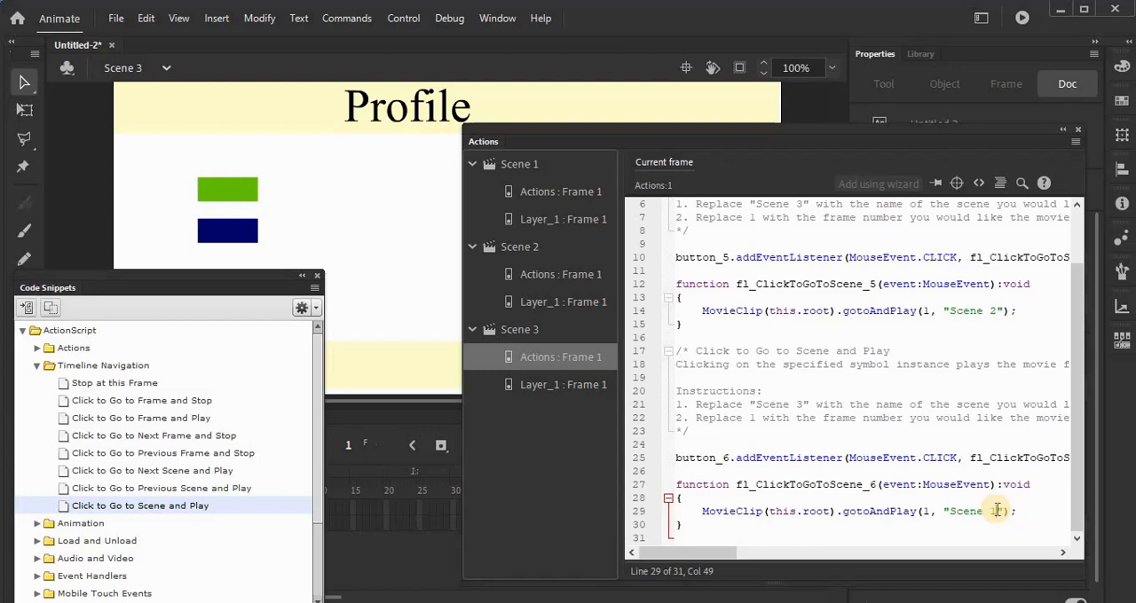
Step: Test the movie, navigate between all three scenes with the green and dark blue buttons, and close the preview
key(ctrl+Return)
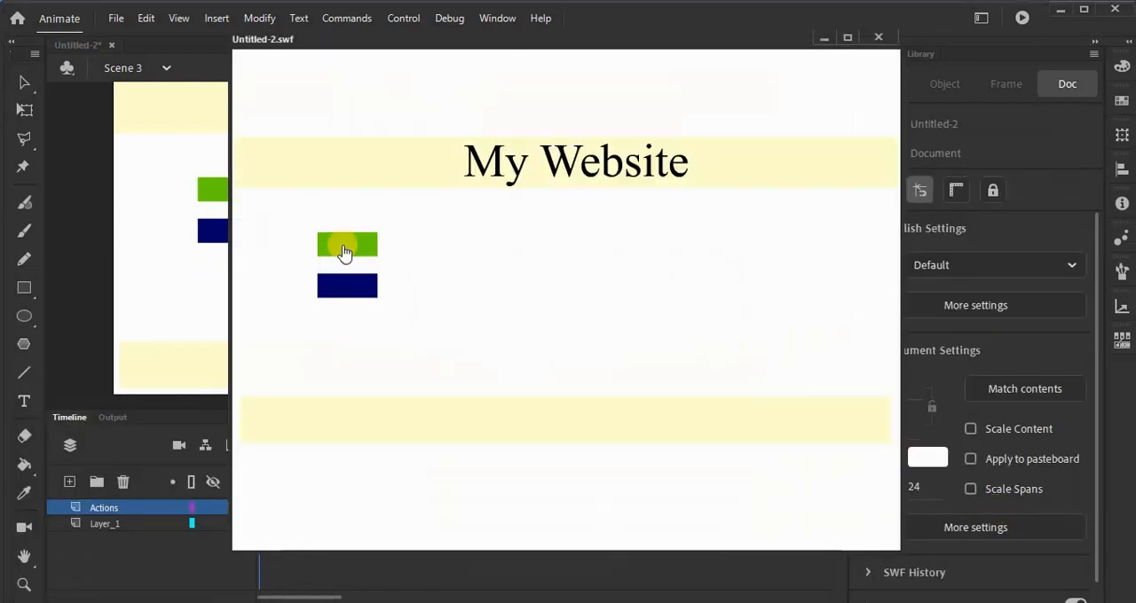
click(344, 251)
click(350, 287)
click(352, 247)
click(352, 248)
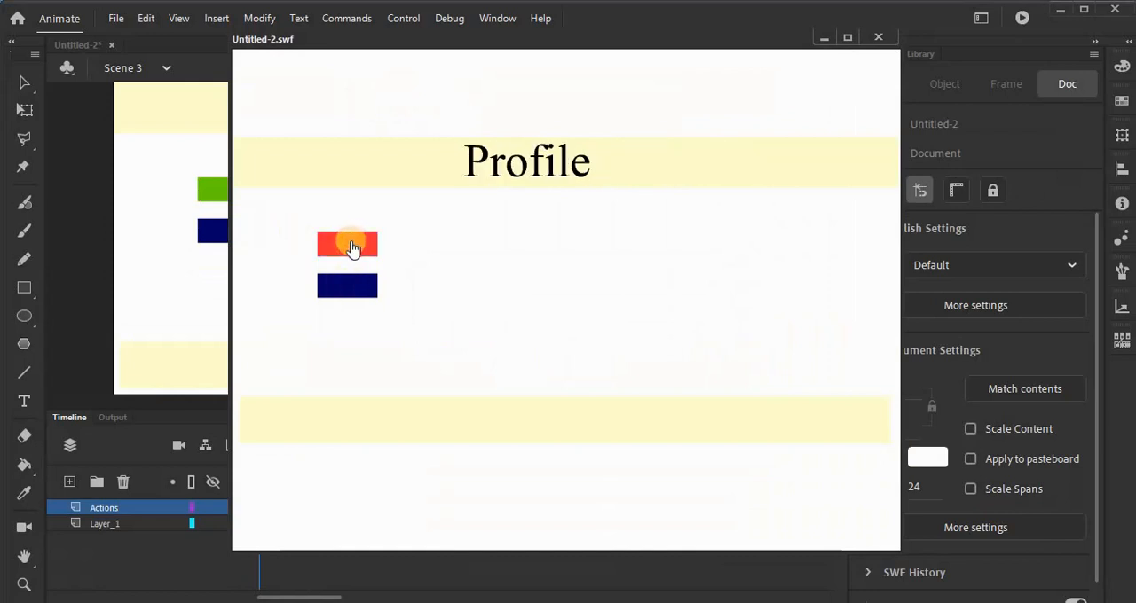
click(349, 282)
click(352, 251)
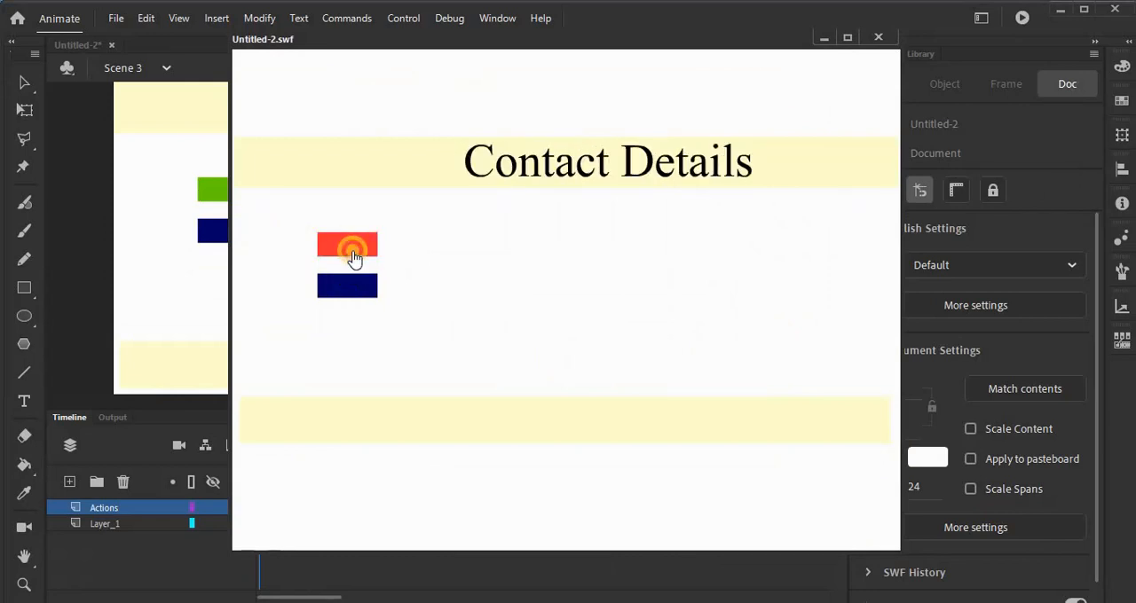
click(353, 252)
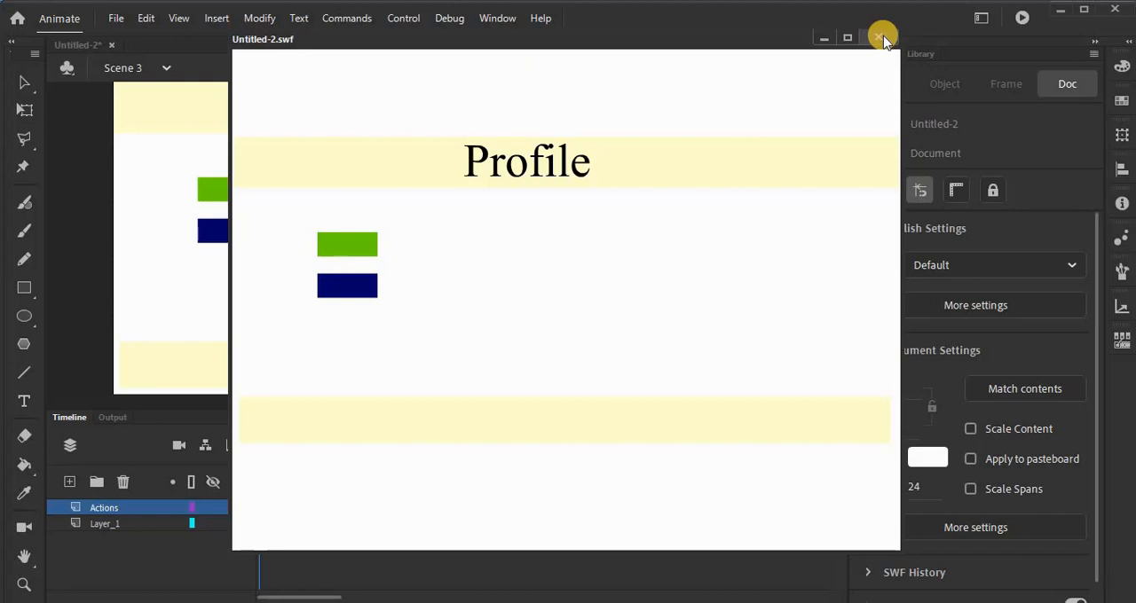
click(883, 37)
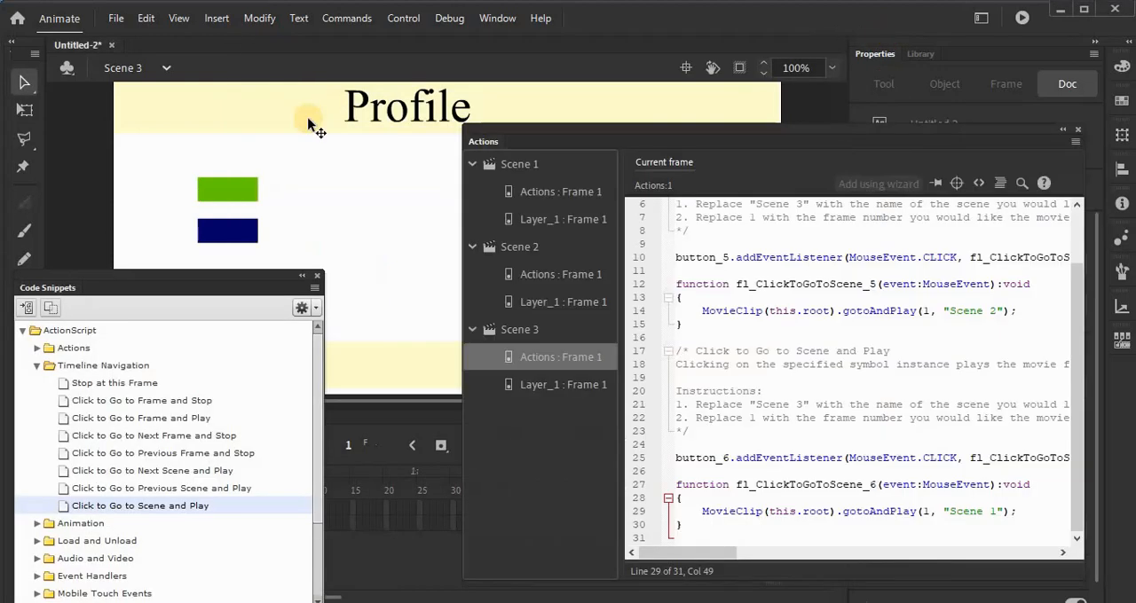
Step: Save the document as Animation2 in the week 10 folder, as an Animate Document (*.fla)
key(ctrl+s)
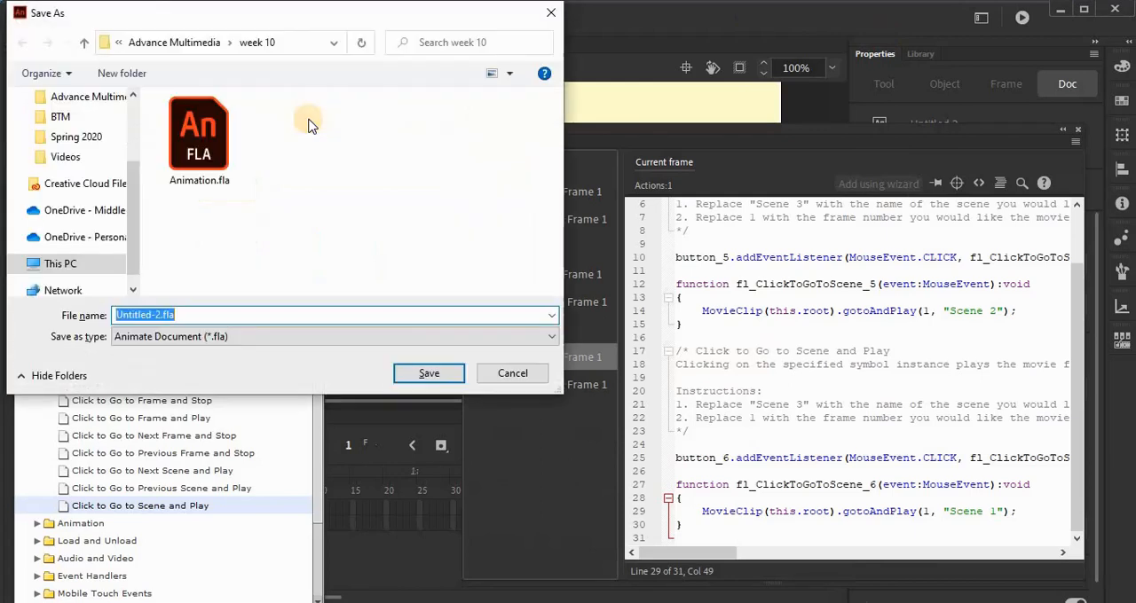
text(Animation.fl)
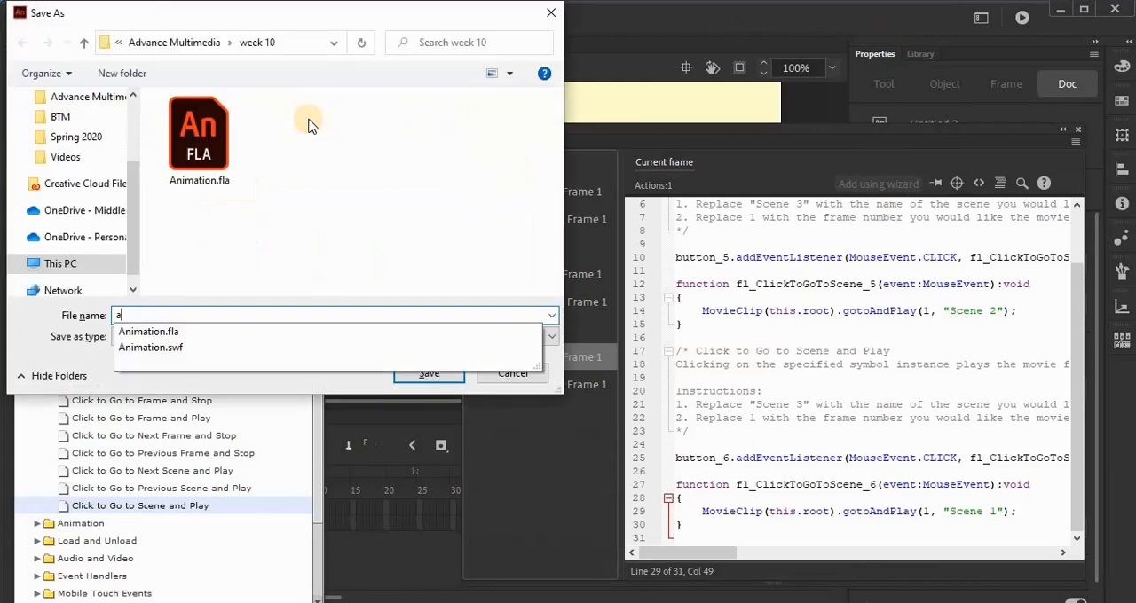
key(BackSpace)
key(BackSpace)
key(BackSpace)
text(2)
key(Return)
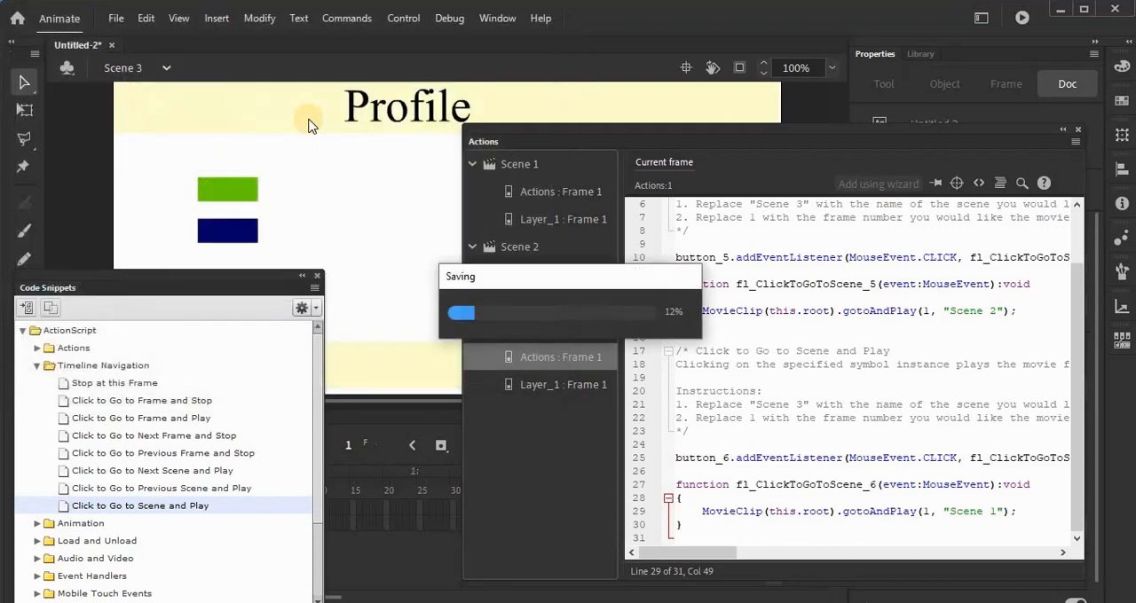